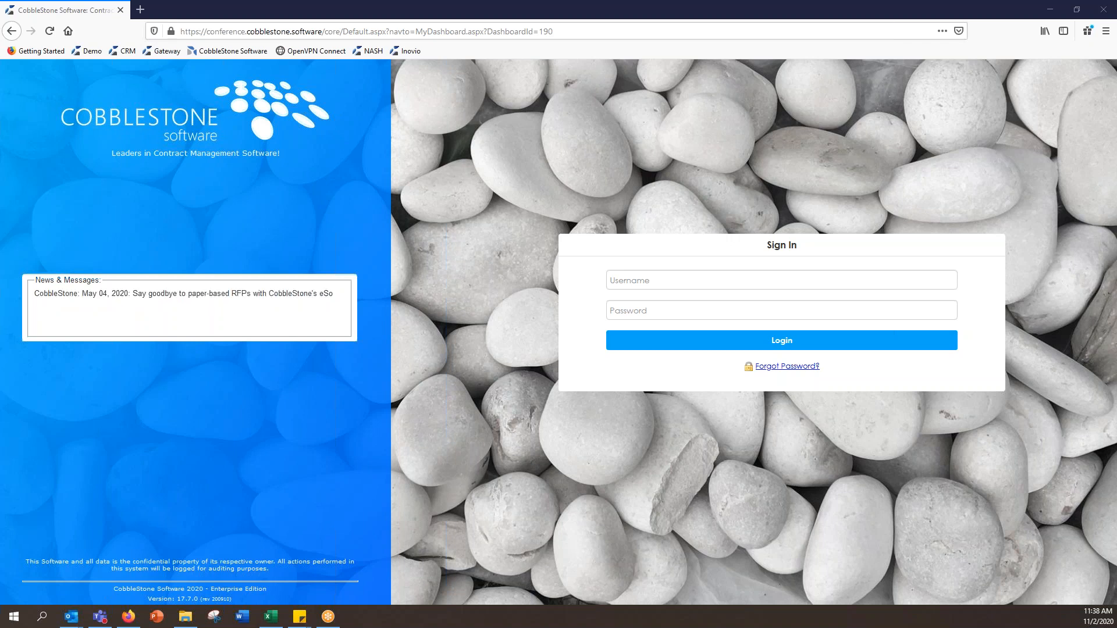
# Step: Enter the account username and the six-character password on the sign-in form
pyautogui.click(947, 284)
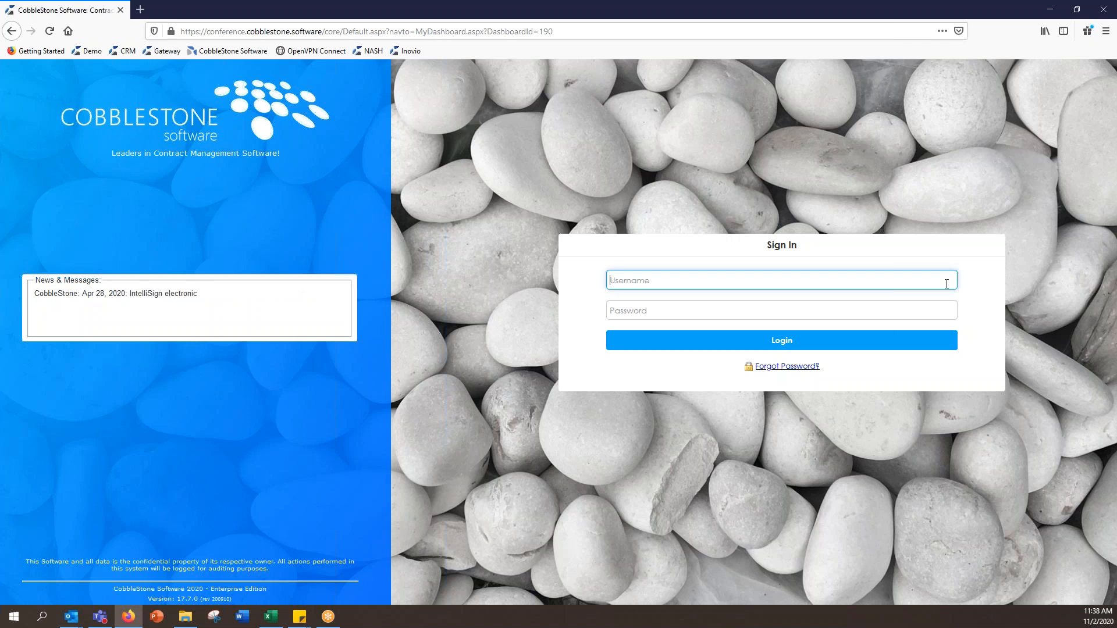
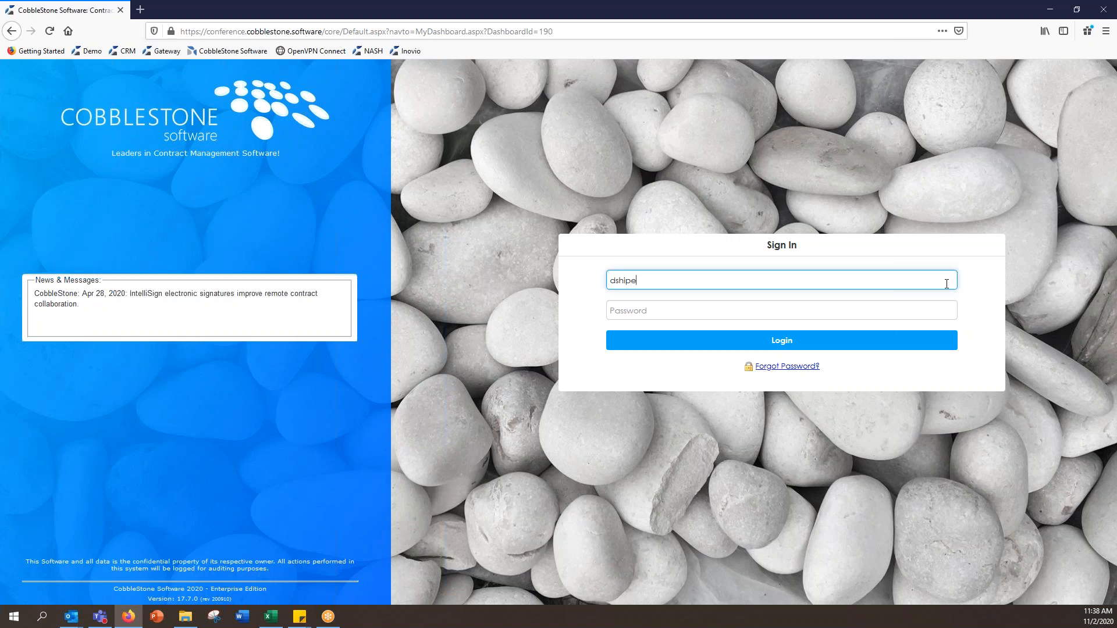
pyautogui.click(940, 309)
pyautogui.write('••••••')
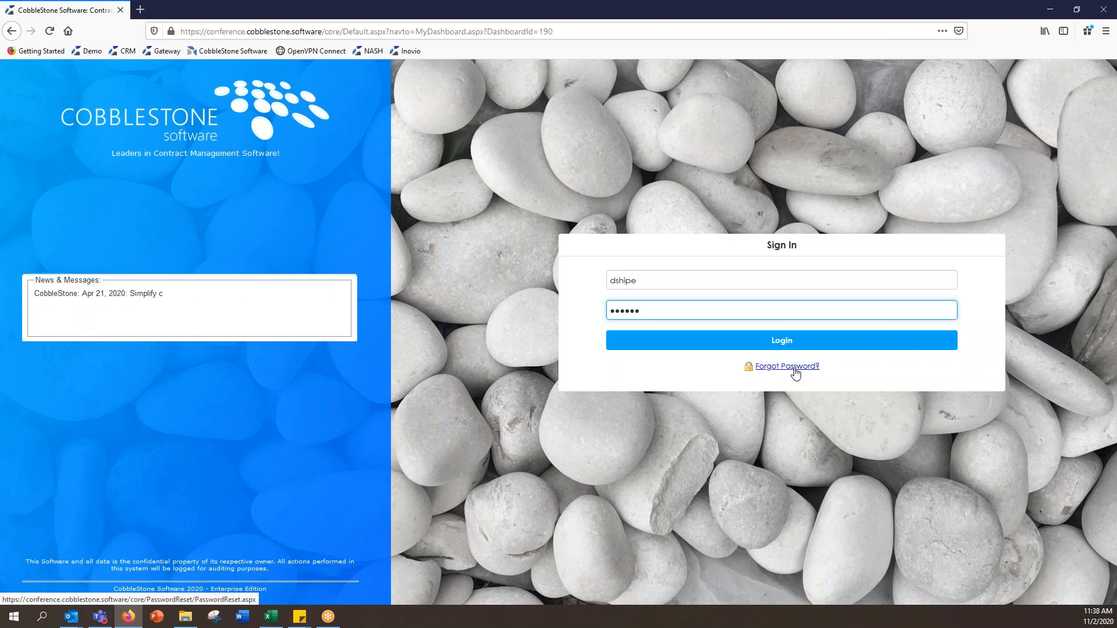
# Step: Sign in and check the dashboard list, keeping the default system dashboard
pyautogui.click(867, 347)
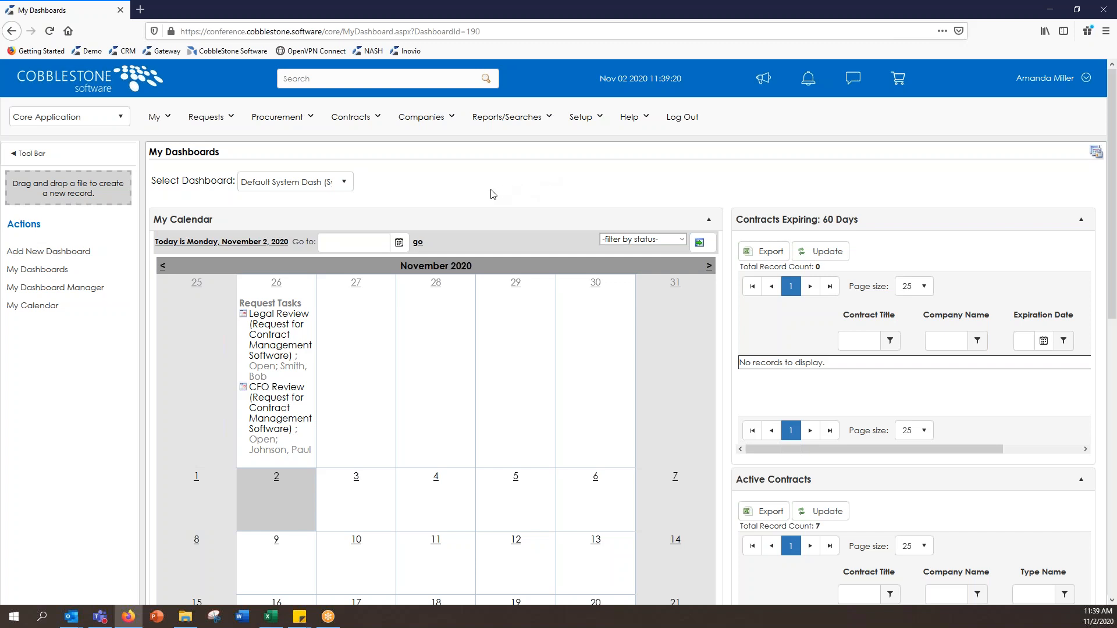
pyautogui.click(342, 184)
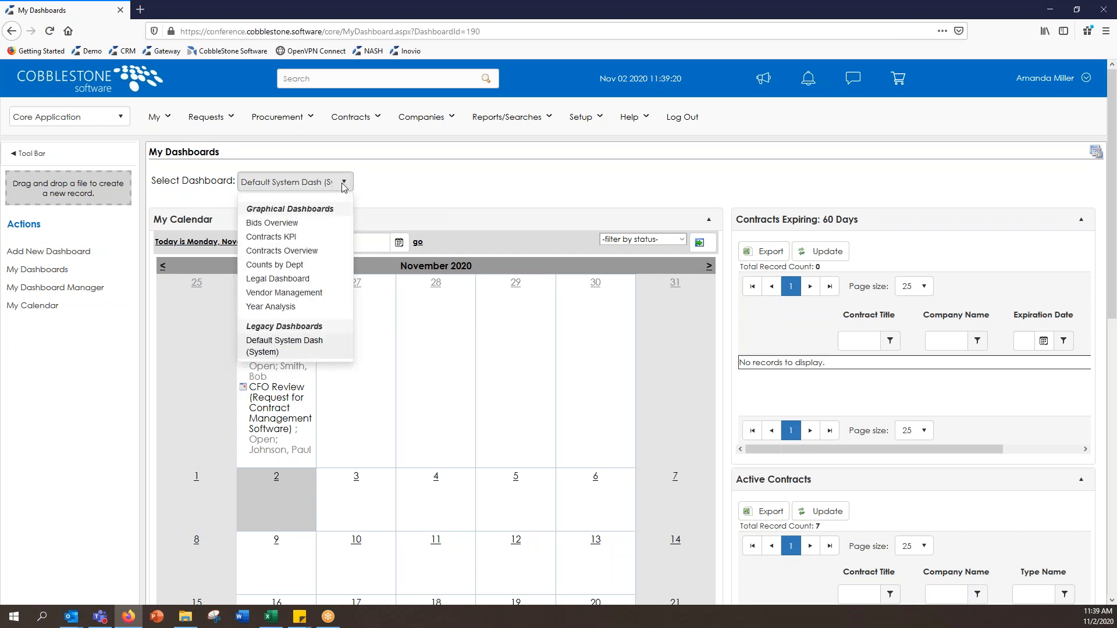
pyautogui.click(436, 182)
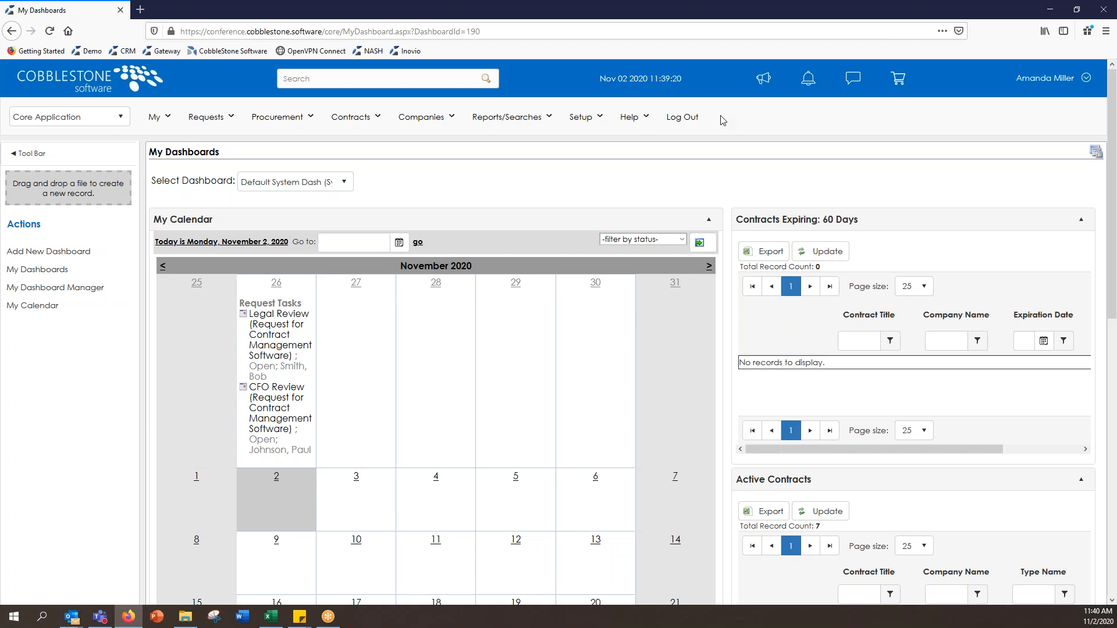
# Step: Start a new contract record with Master Service Agreement as its type
pyautogui.click(368, 128)
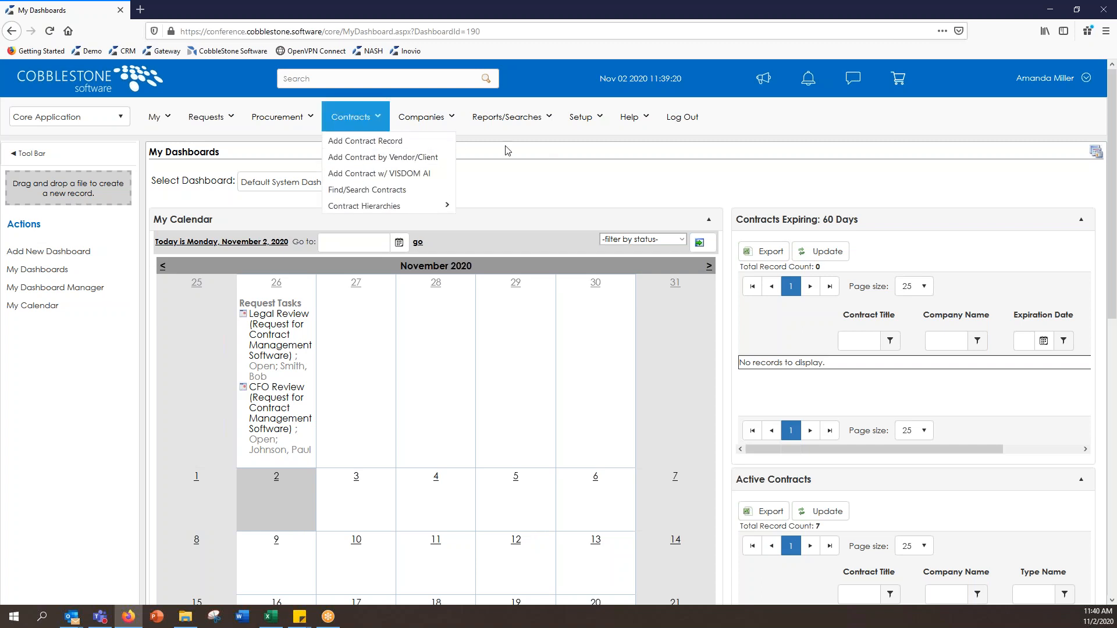
pyautogui.click(452, 144)
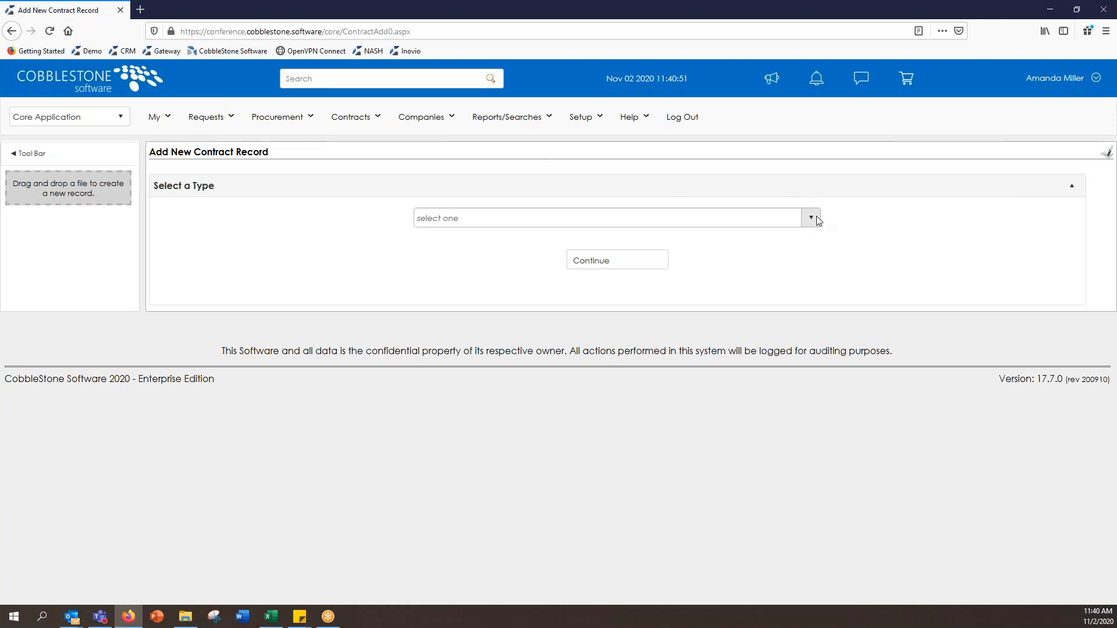
pyautogui.click(810, 218)
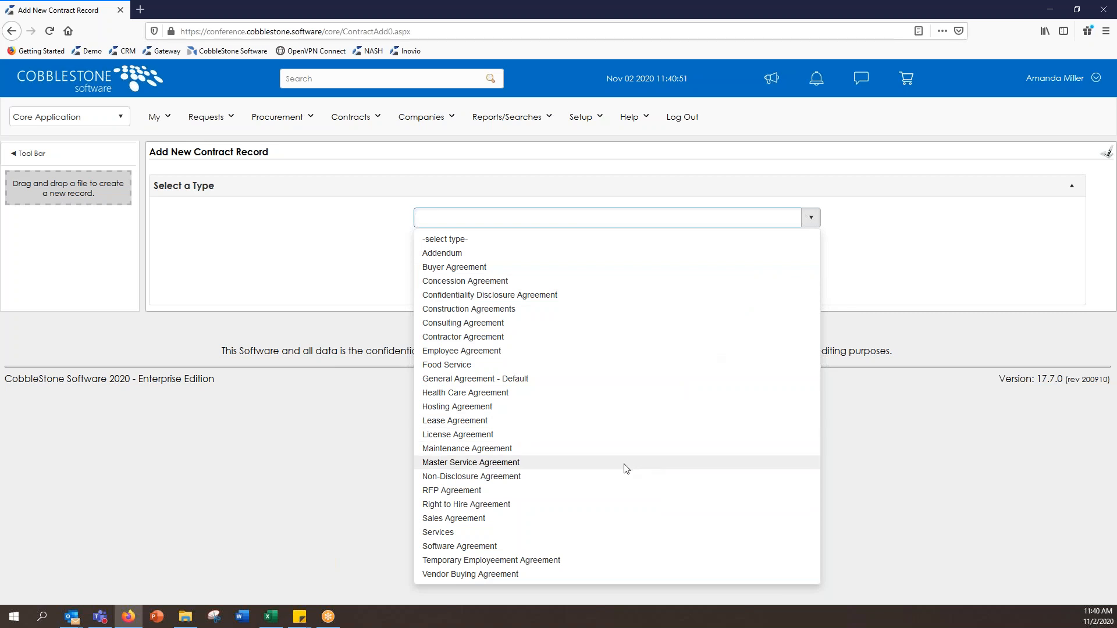
pyautogui.click(626, 469)
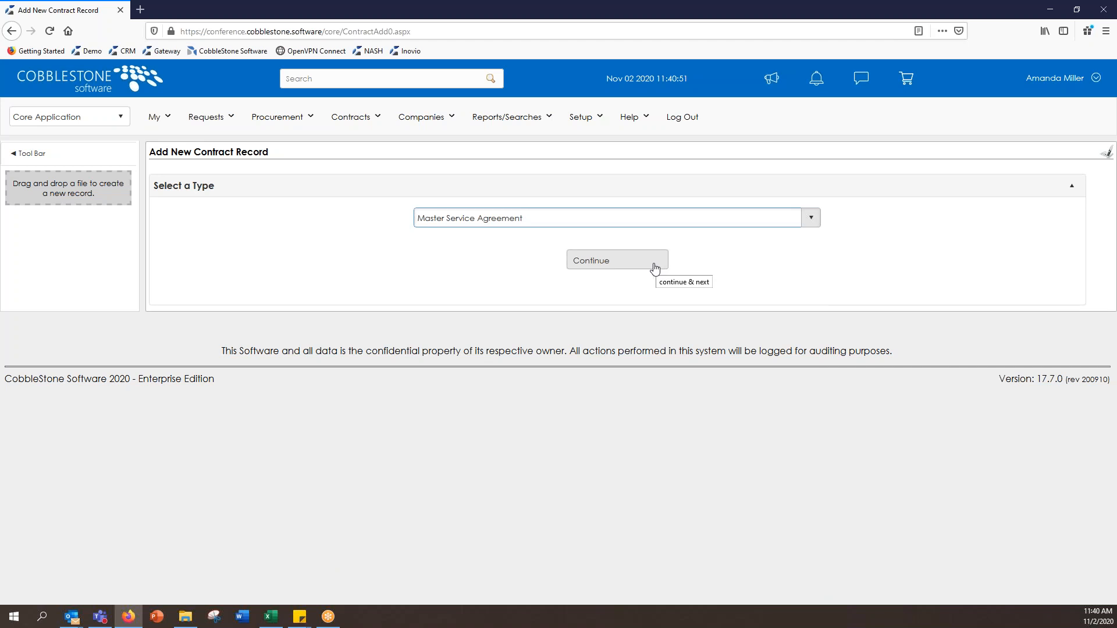
pyautogui.click(812, 215)
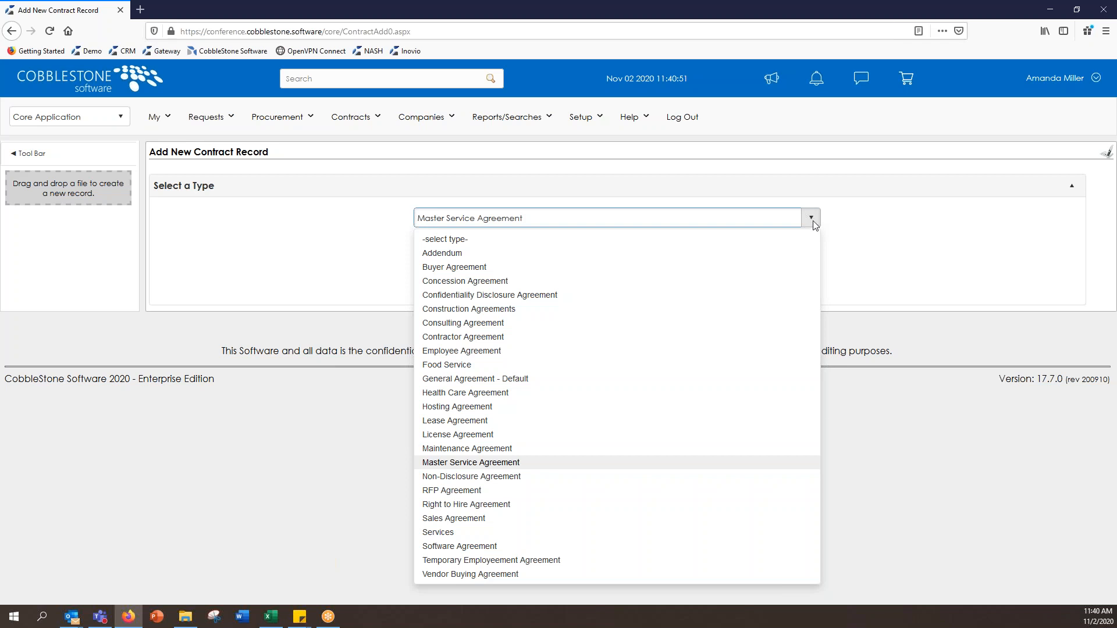
pyautogui.click(856, 249)
# Step: Continue to the contract form and enter the title 'Master Serice Agreement - 202'
pyautogui.click(643, 266)
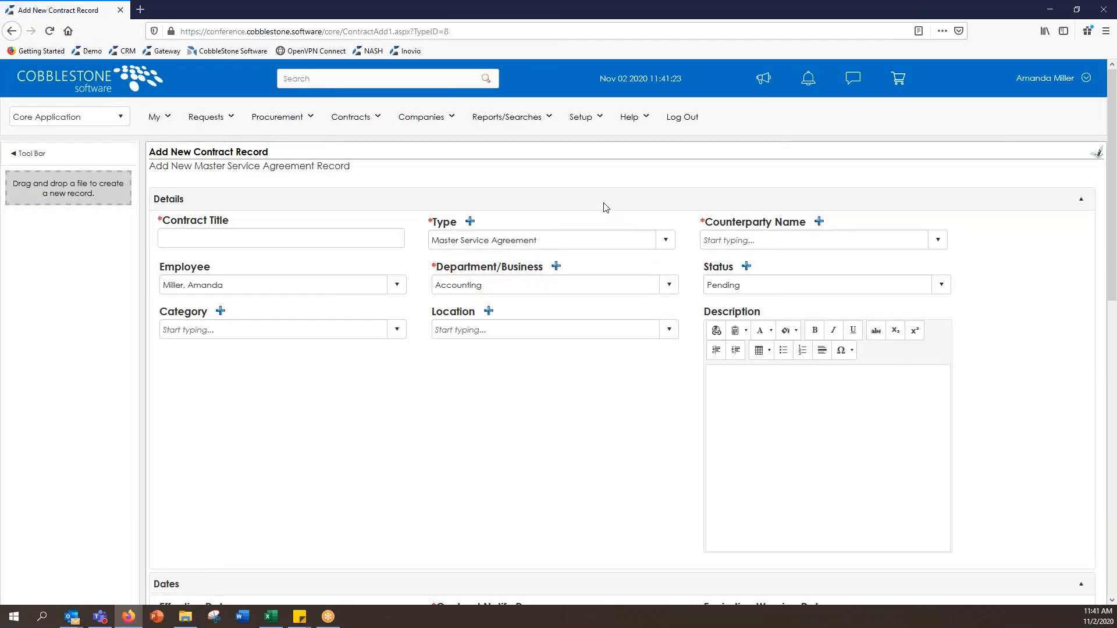
pyautogui.click(355, 242)
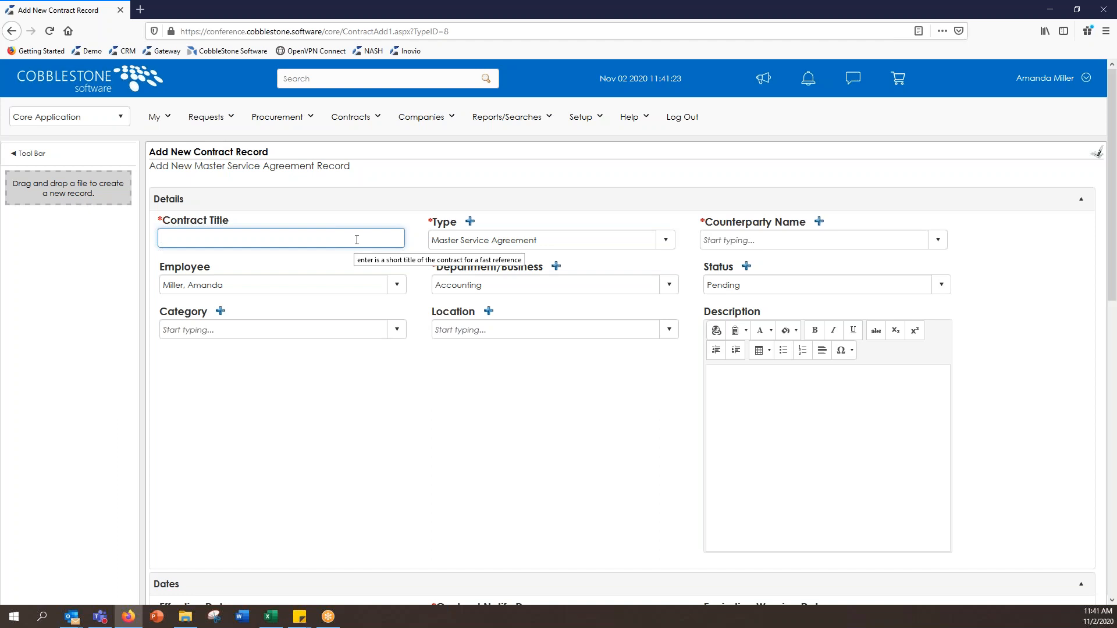
pyautogui.write('Master Se')
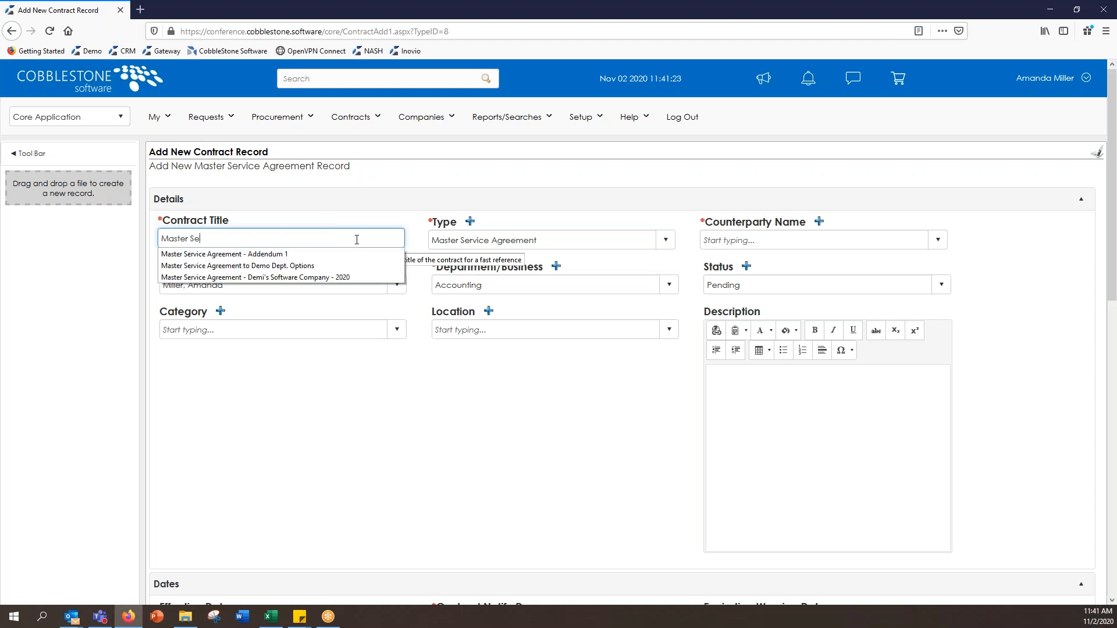
pyautogui.write('rice Agre')
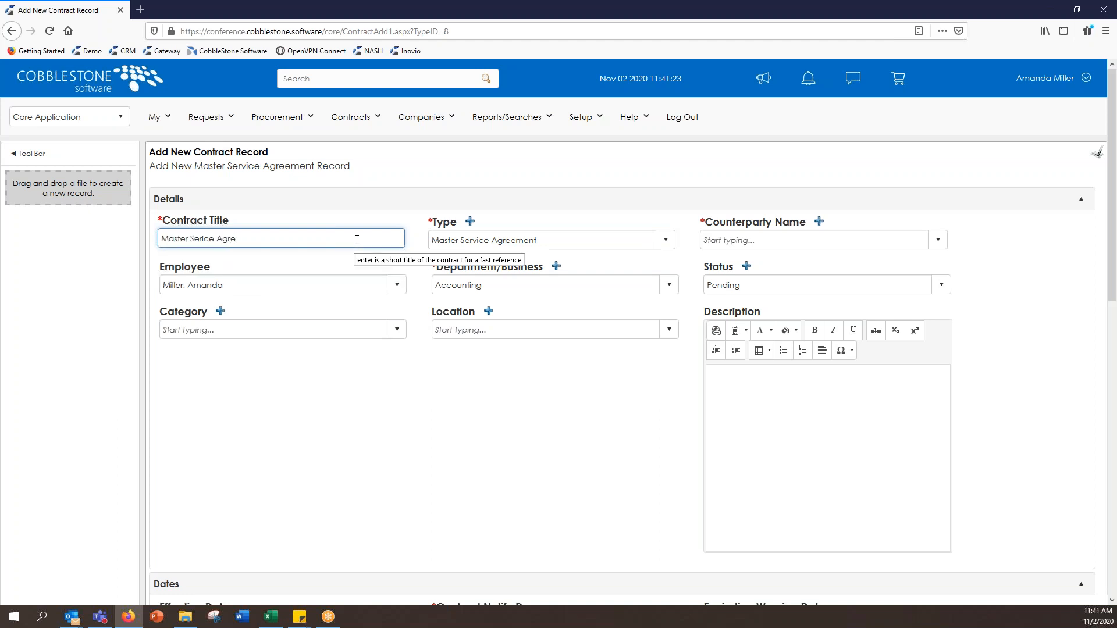
pyautogui.write('ement - 2020')
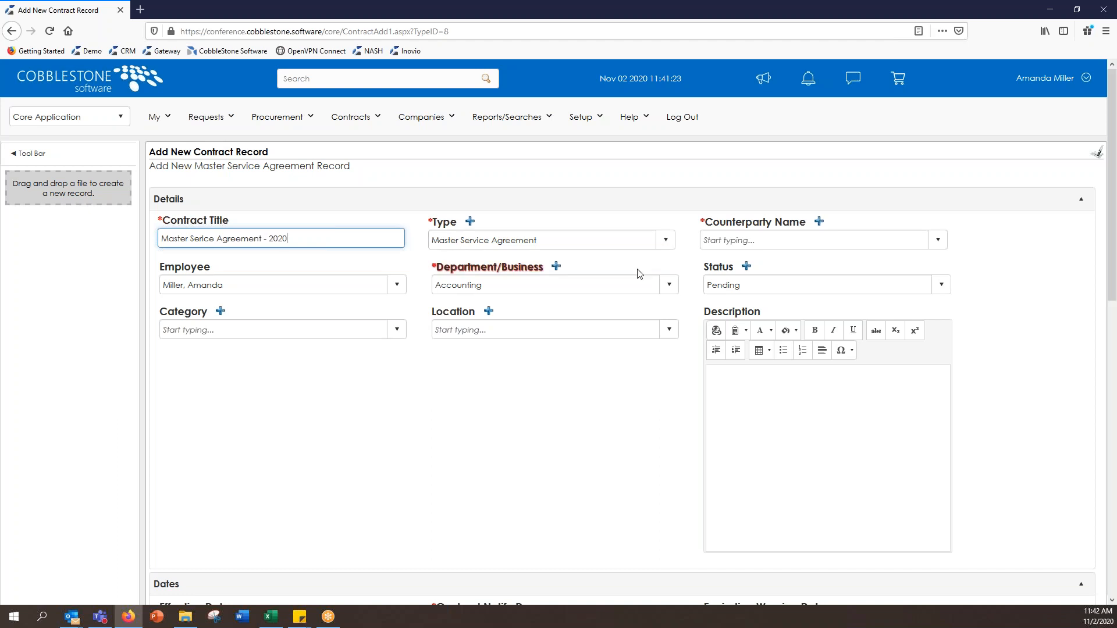
# Step: Set the counterparty to ABC Inc and assign a different employee to the contract
pyautogui.click(802, 240)
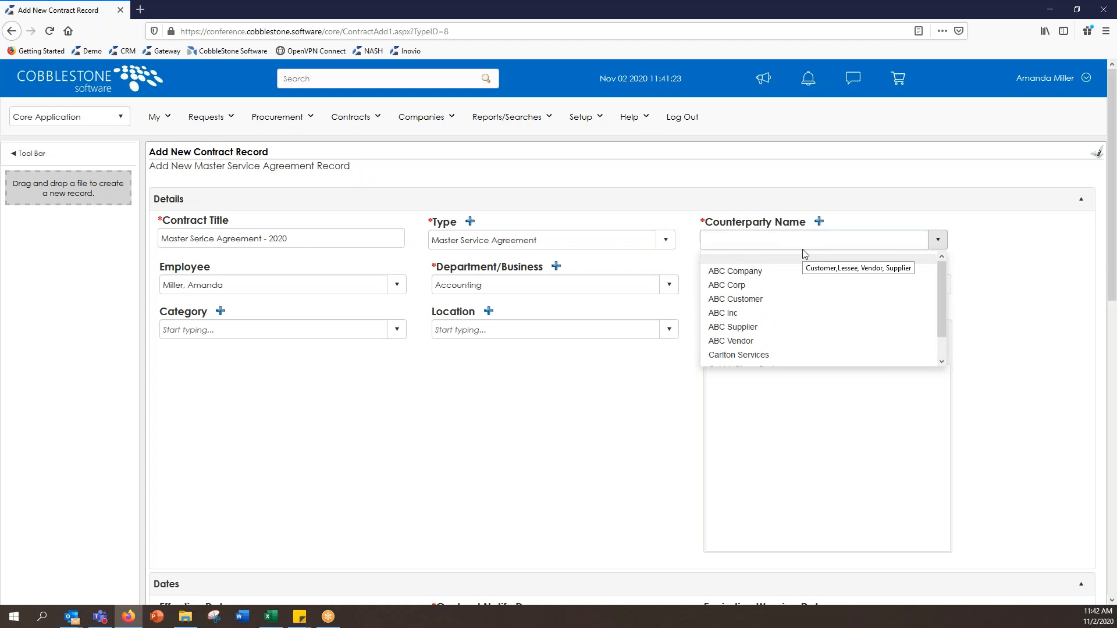
pyautogui.click(811, 315)
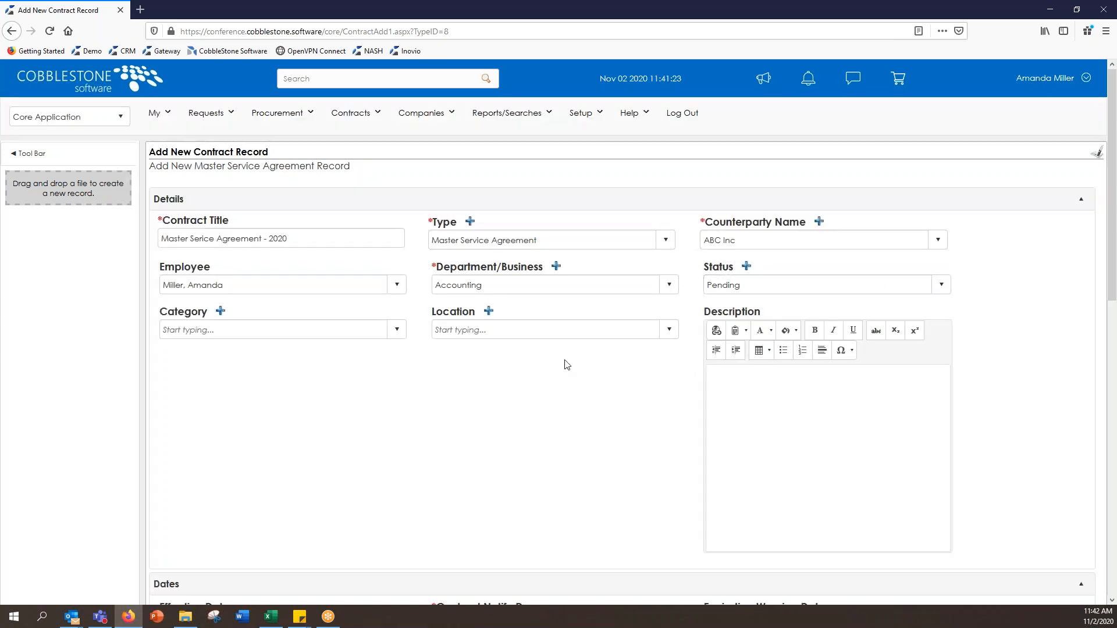
pyautogui.click(400, 285)
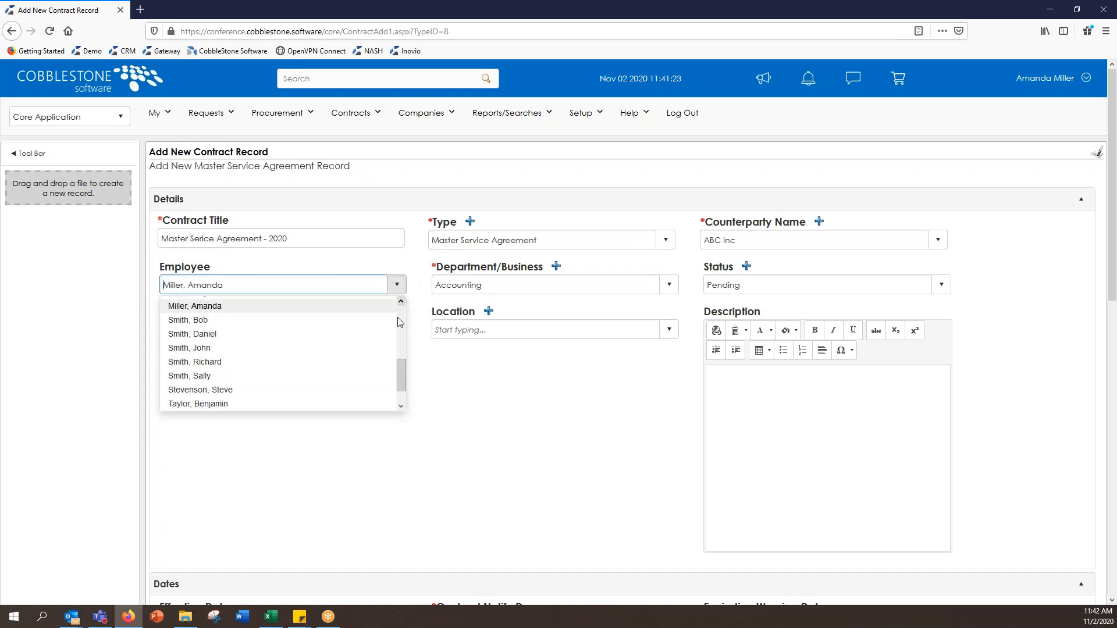
pyautogui.click(371, 390)
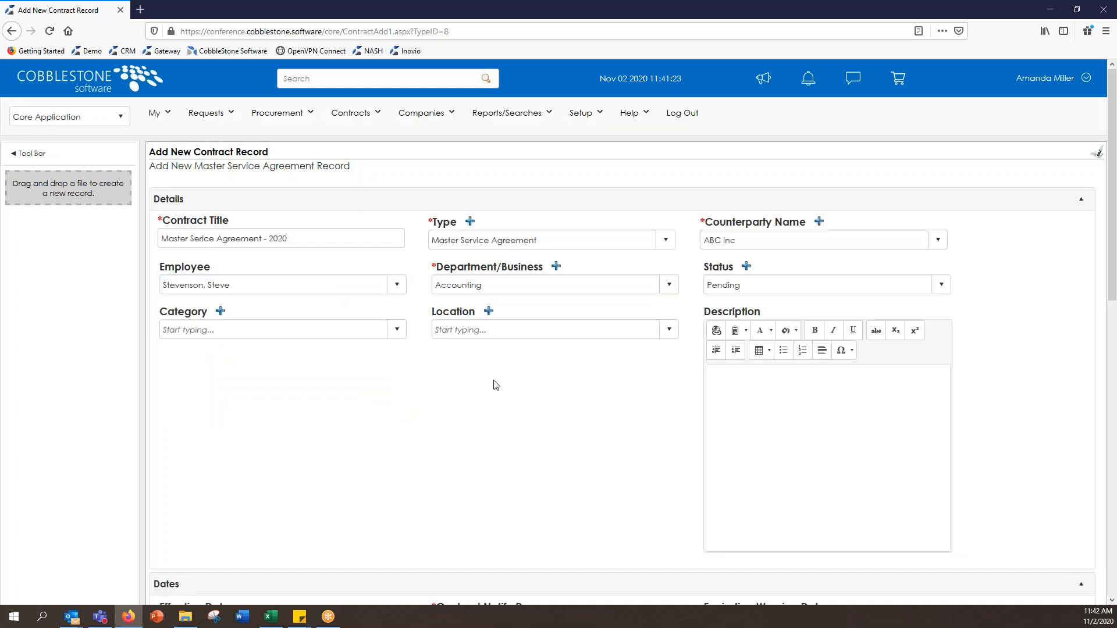
# Step: Choose Information Systems as the department, leaving the status at Pending
pyautogui.click(670, 286)
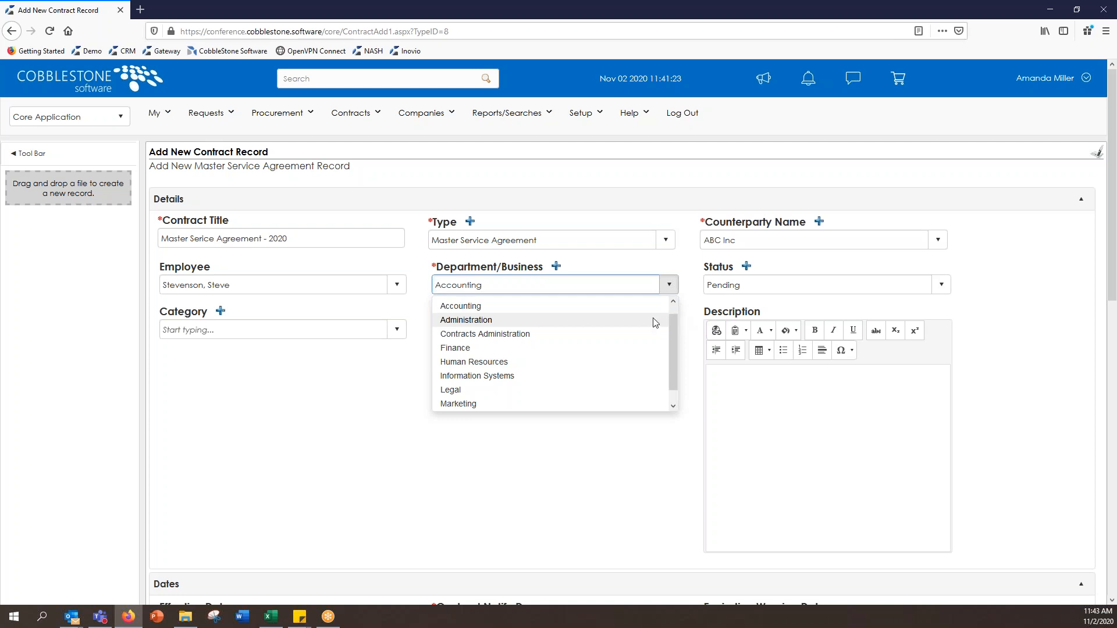
pyautogui.moveTo(673, 345); pyautogui.dragTo(675, 369)
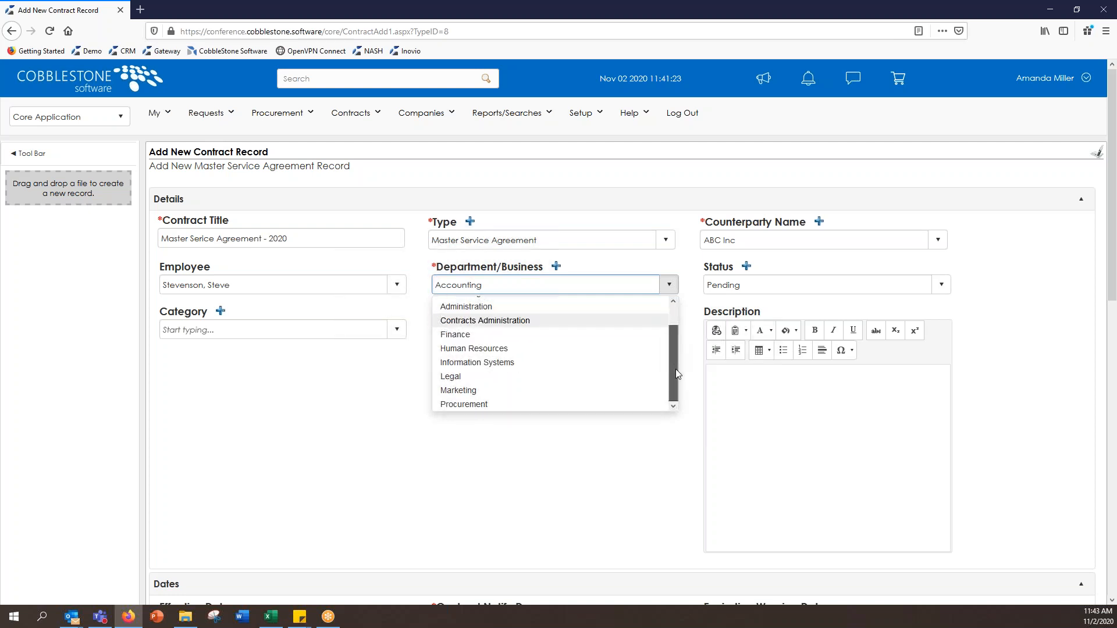
pyautogui.click(605, 362)
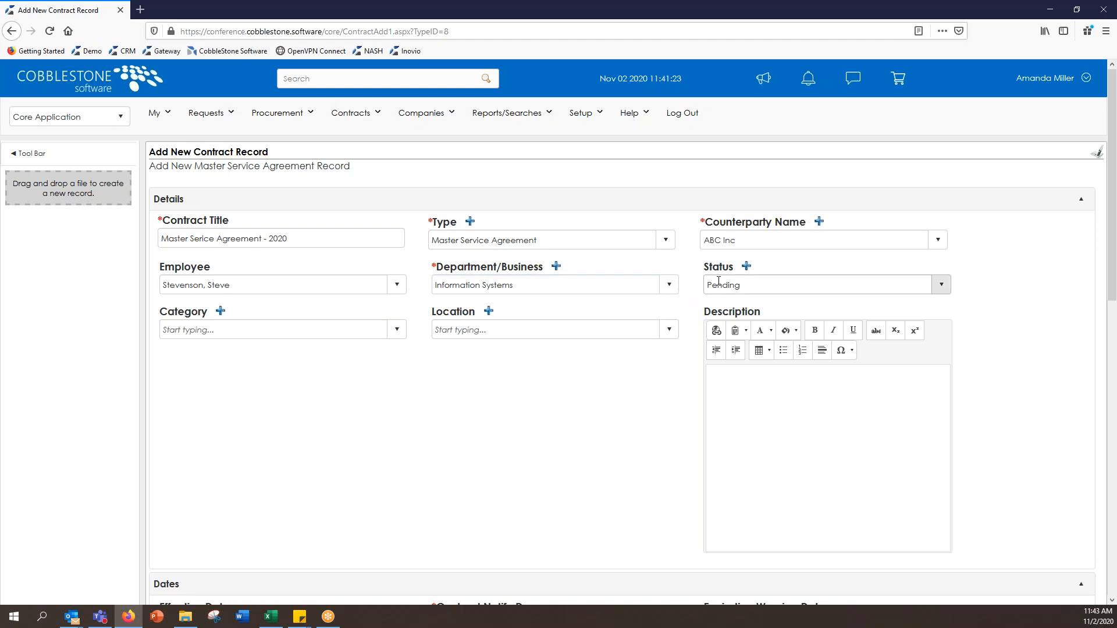
pyautogui.click(941, 284)
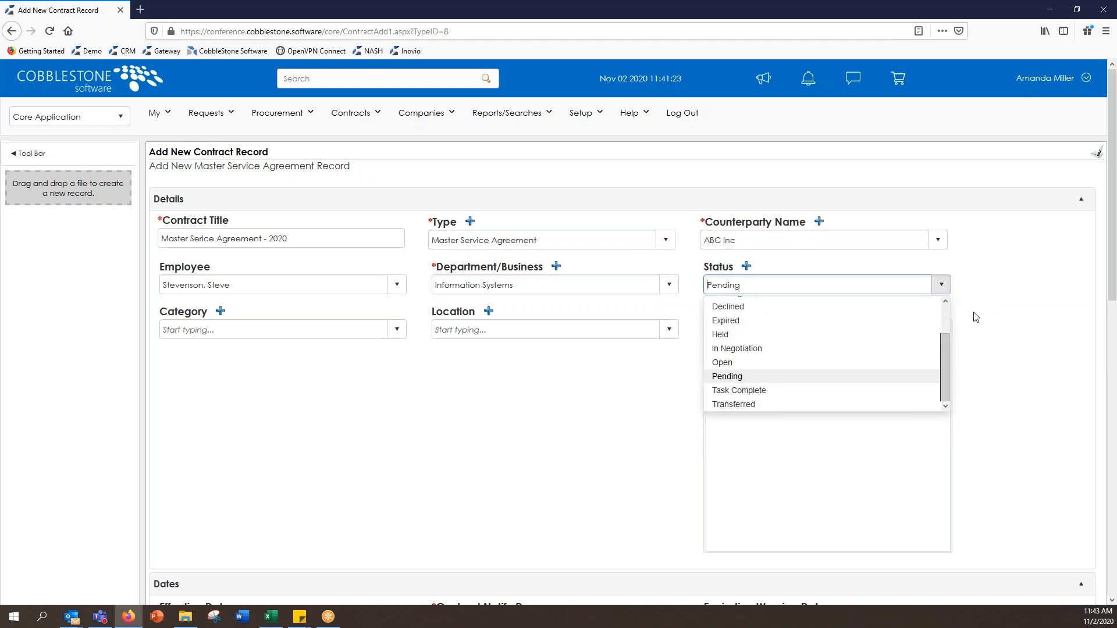
pyautogui.moveTo(946, 351)
pyautogui.mouseDown()
pyautogui.moveTo(946, 333)
pyautogui.moveTo(949, 343)
pyautogui.mouseUp()
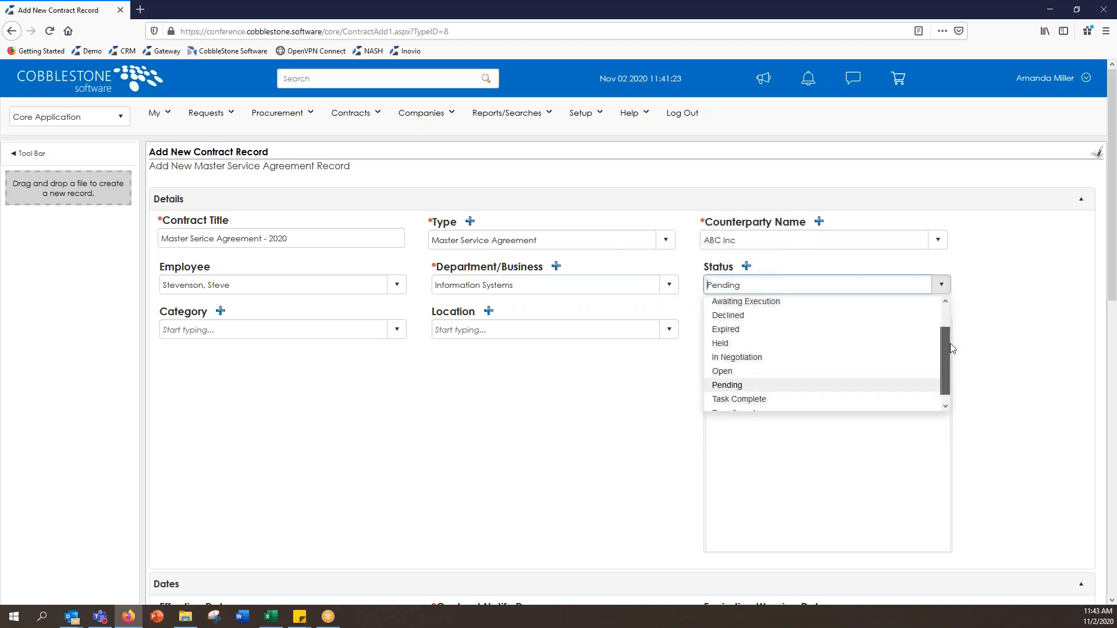
pyautogui.click(1045, 317)
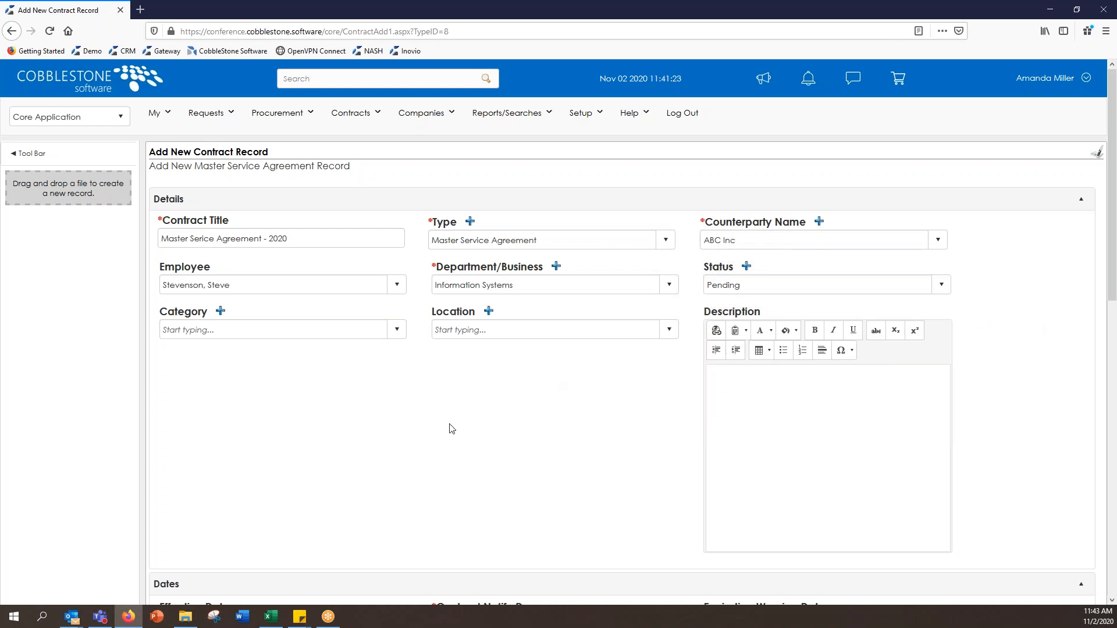
# Step: Browse the contract categories without choosing one, leaving Category blank
pyautogui.click(396, 330)
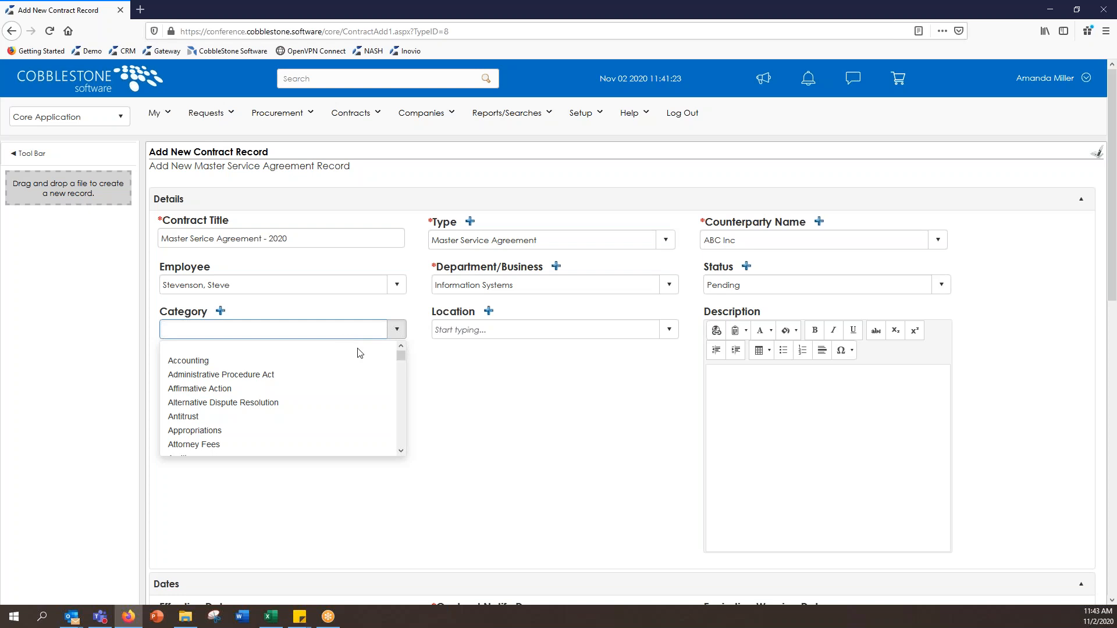
pyautogui.scroll(-2, 361, 366)
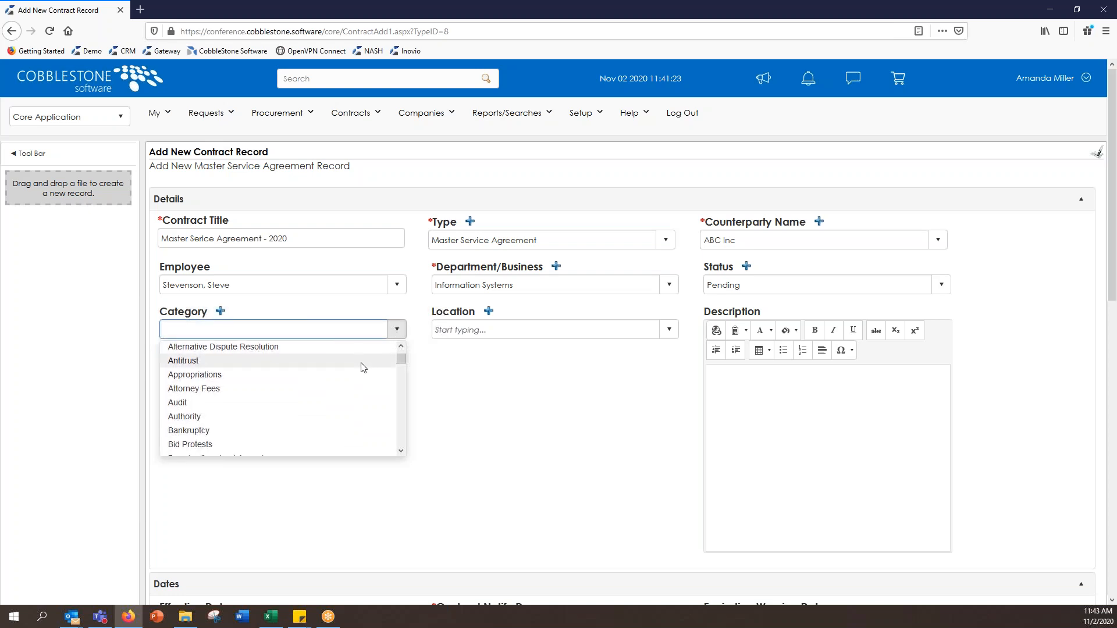
pyautogui.scroll(-4, 368, 368)
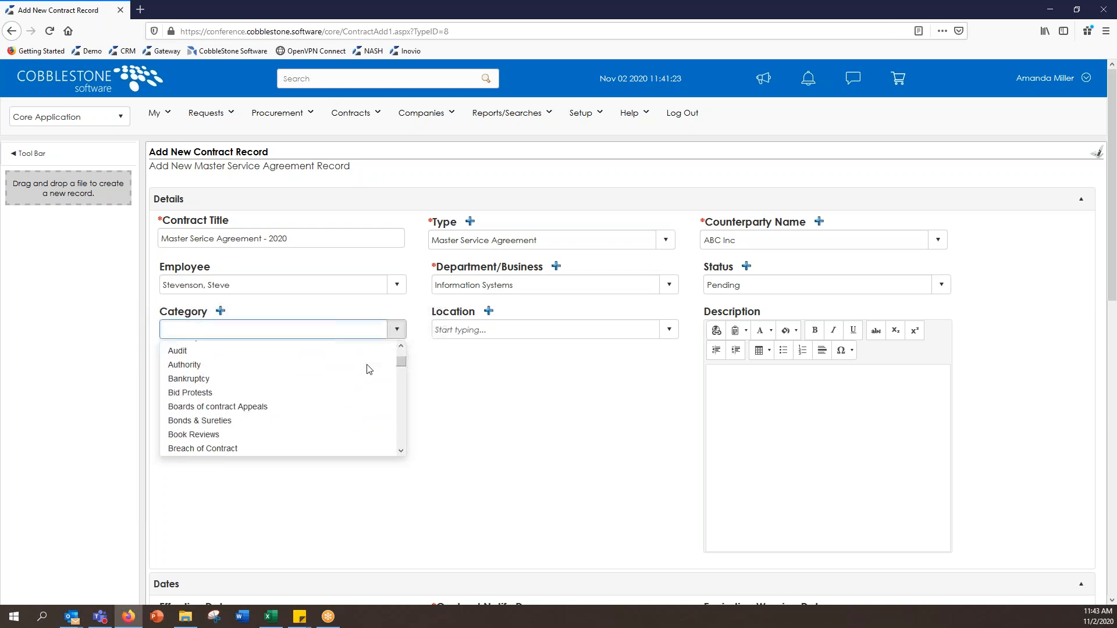
pyautogui.scroll(-4, 368, 369)
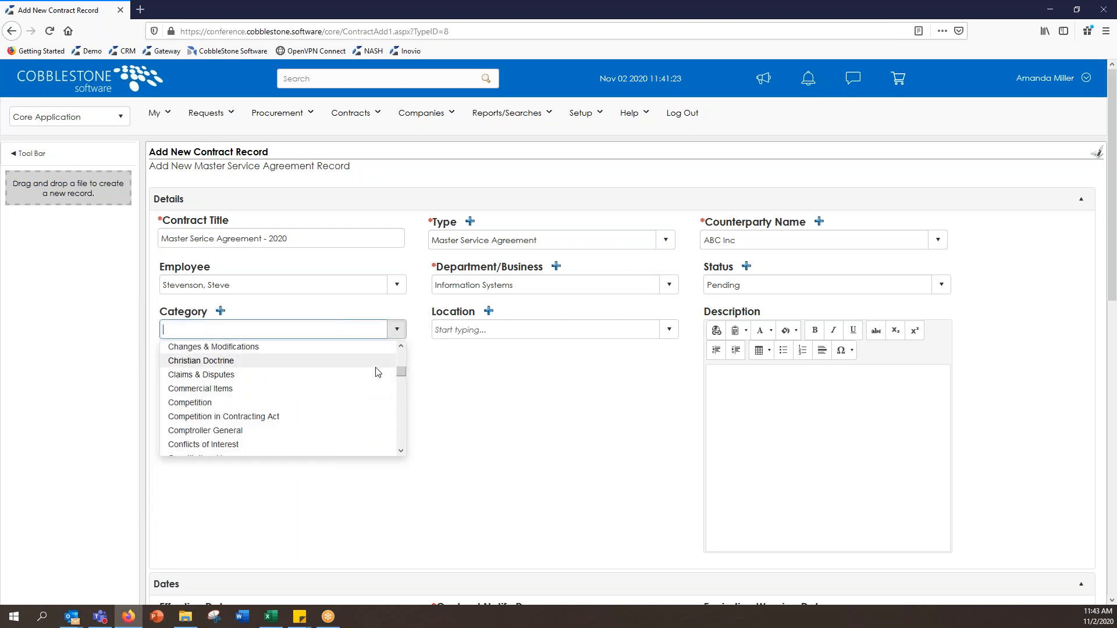
pyautogui.click(515, 369)
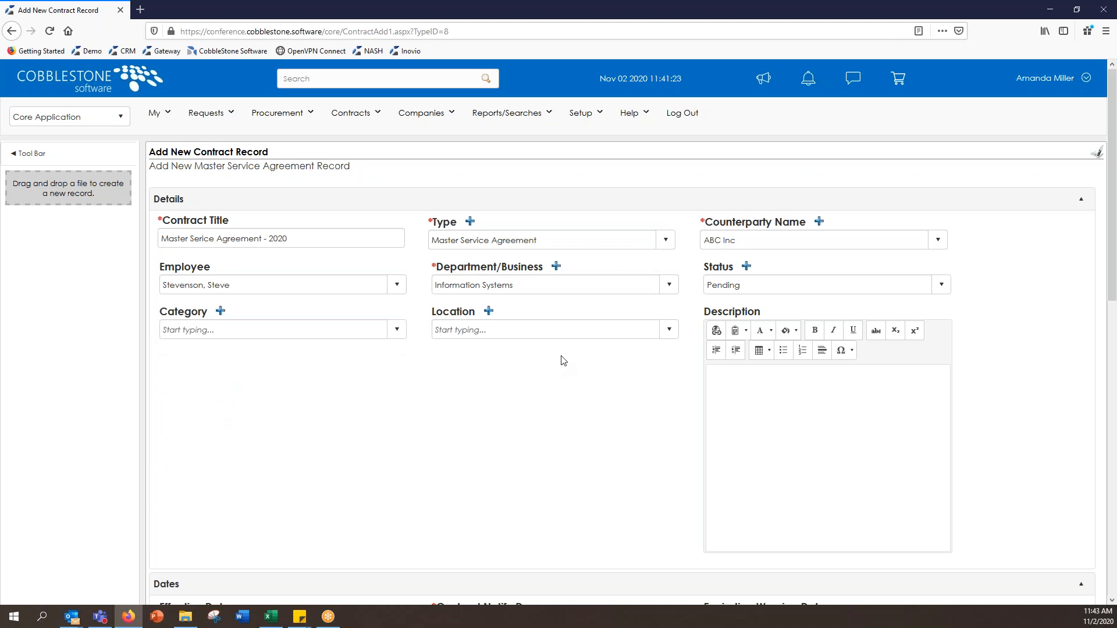
# Step: Set the location to Corporate and place the caret in the Description field
pyautogui.click(673, 331)
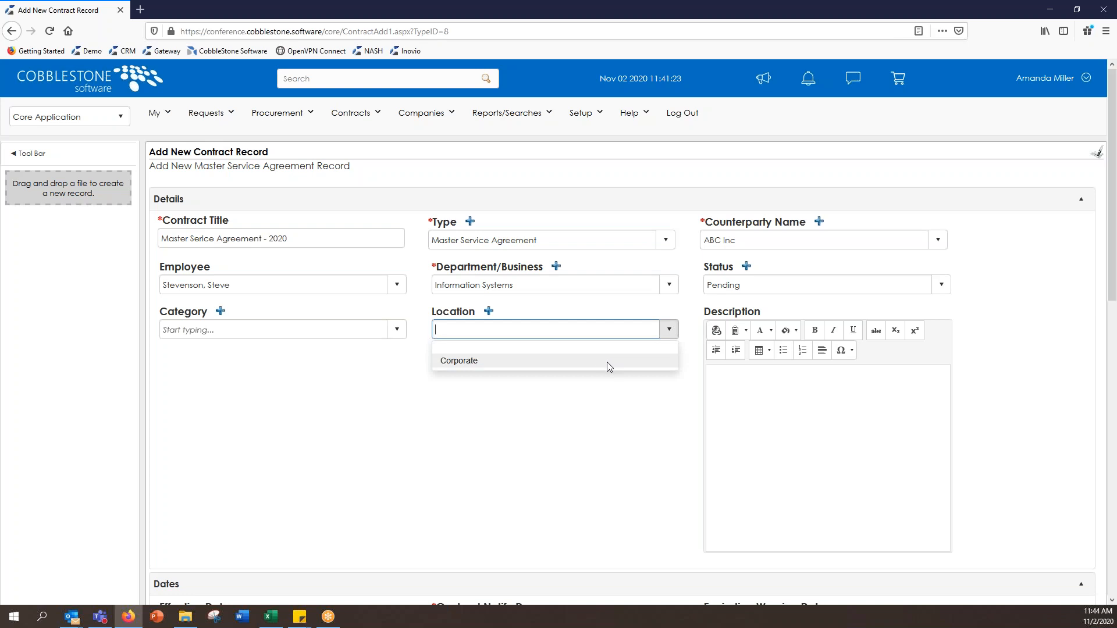
pyautogui.click(608, 362)
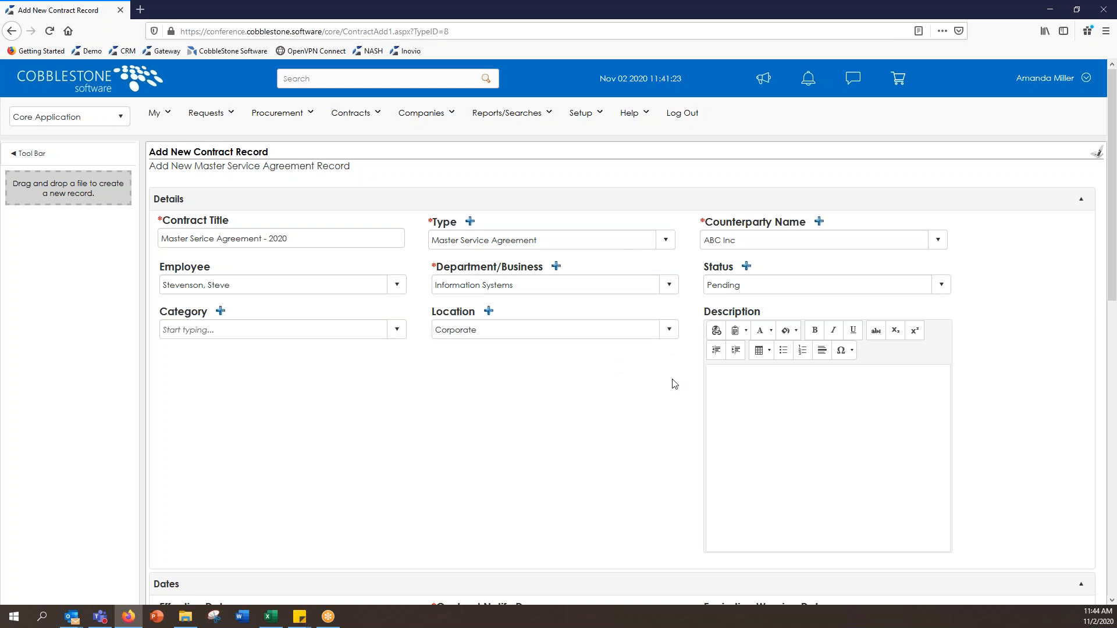
pyautogui.click(795, 389)
pyautogui.click(801, 391)
# Step: Type the description 'MSA with ABC Inc. for New Software.', fixing typos along the way
pyautogui.write('MSA with ABC Ince.')
pyautogui.press('BackSpace')
pyautogui.press('BackSpace')
pyautogui.press('BackSpace')
pyautogui.write('. for New S')
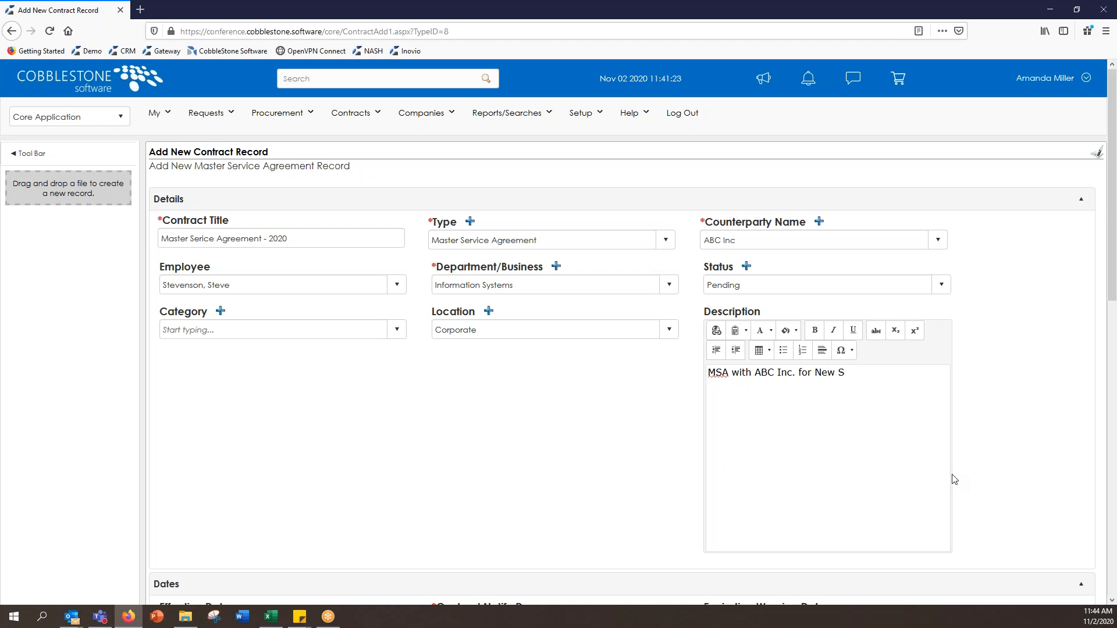
pyautogui.write('of')
pyautogui.write('tyware')
pyautogui.press('BackSpace')
pyautogui.press('BackSpace')
pyautogui.press('BackSpace')
pyautogui.press('BackSpace')
pyautogui.press('BackSpace')
pyautogui.write('re.')
# Step: Pick November 1, 2020 as the Effective Date from its calendar
pyautogui.scroll(-3, 594, 457)
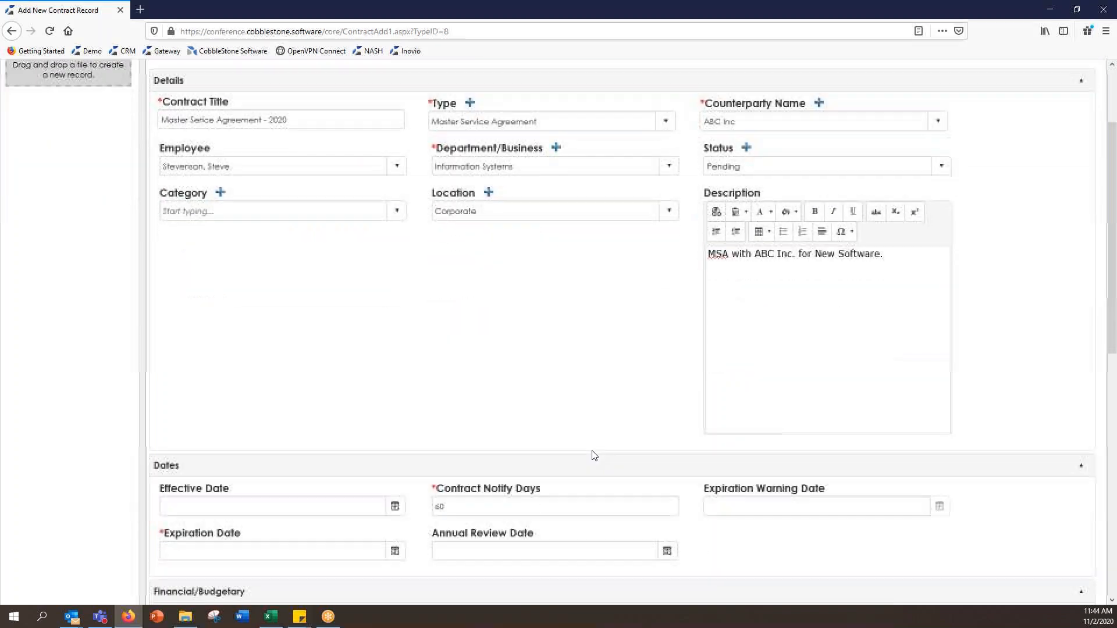
pyautogui.scroll(-5, 641, 407)
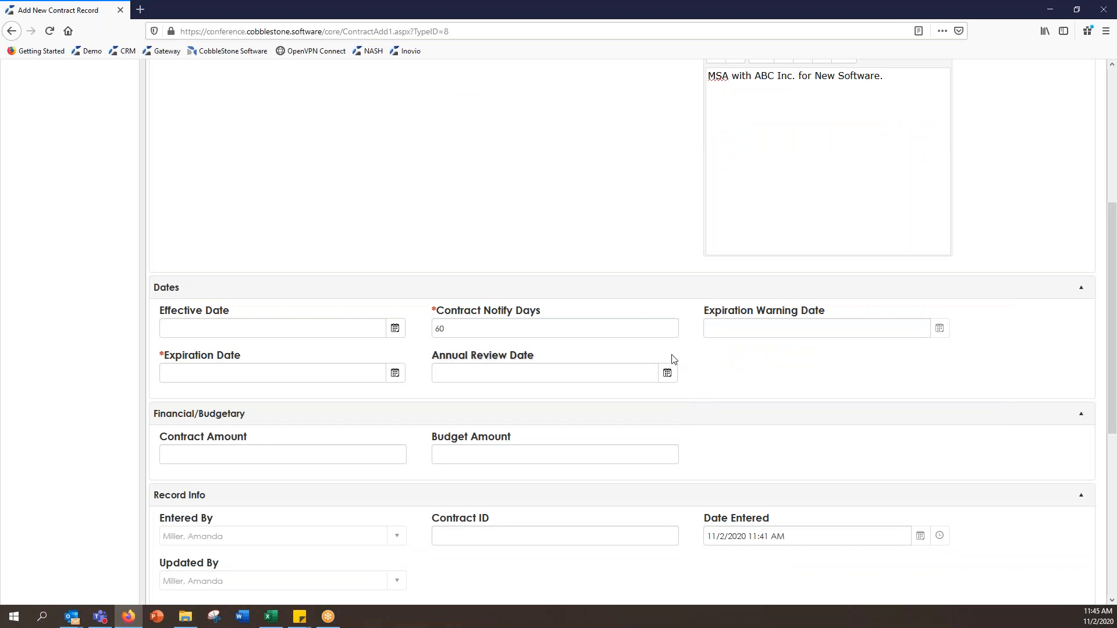
pyautogui.click(395, 328)
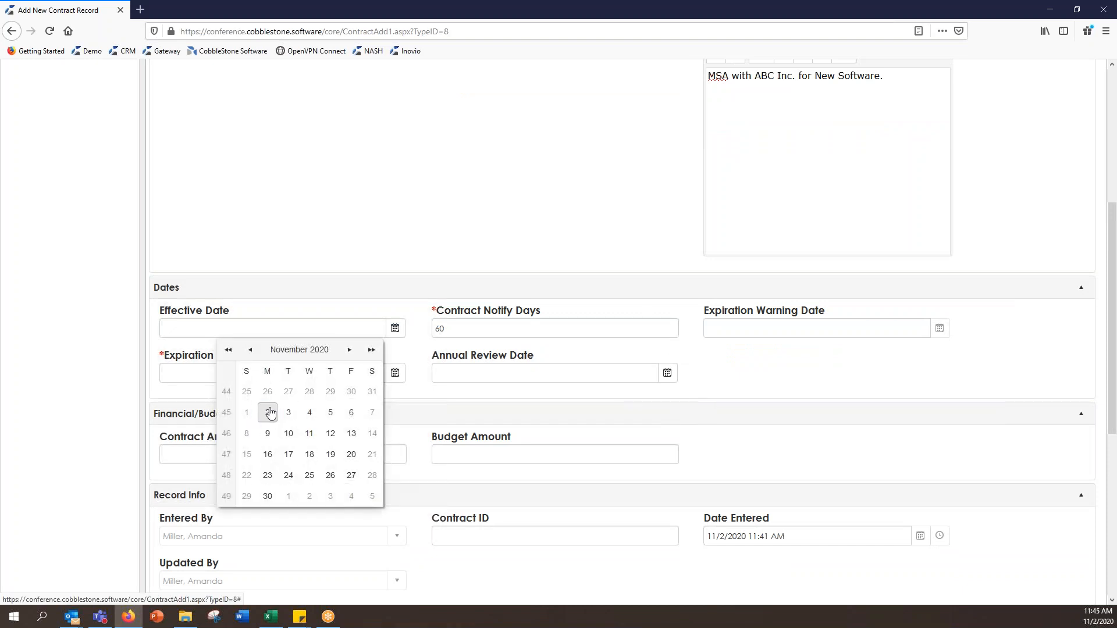
pyautogui.click(246, 413)
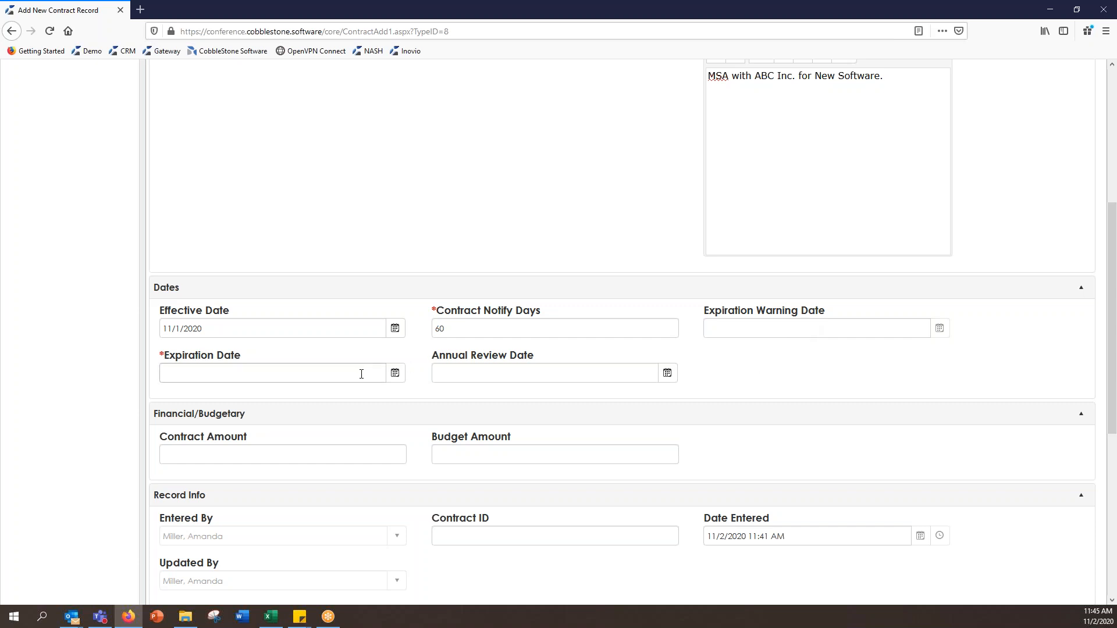
# Step: Set the Expiration Date to 11/30/2021 by picking November 30 and correcting the year
pyautogui.click(395, 373)
pyautogui.click(268, 541)
pyautogui.click(238, 373)
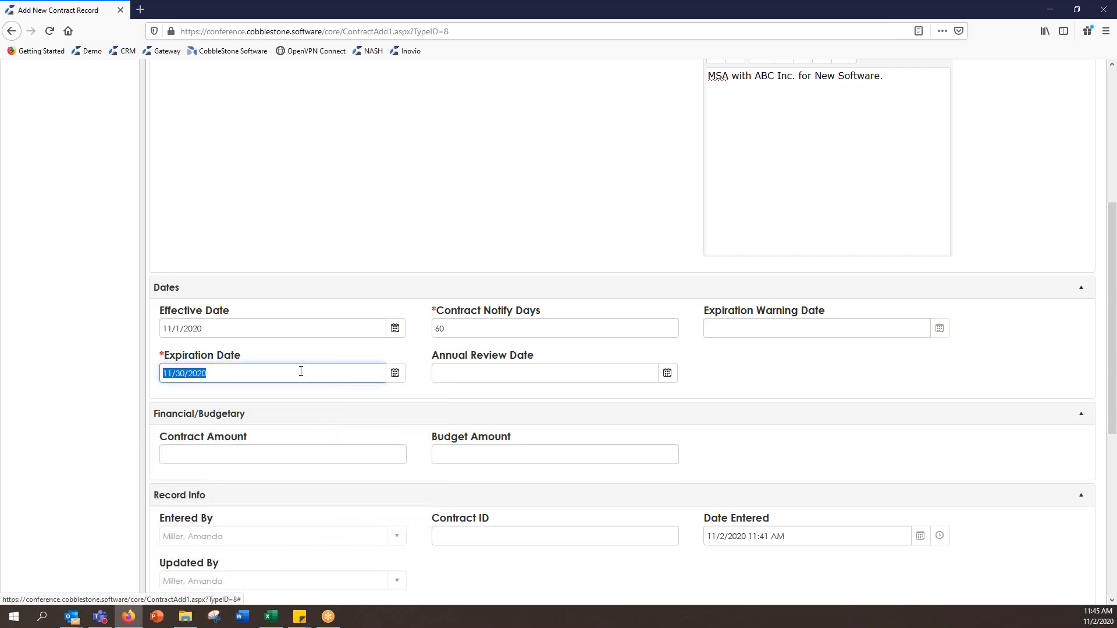
pyautogui.click(395, 376)
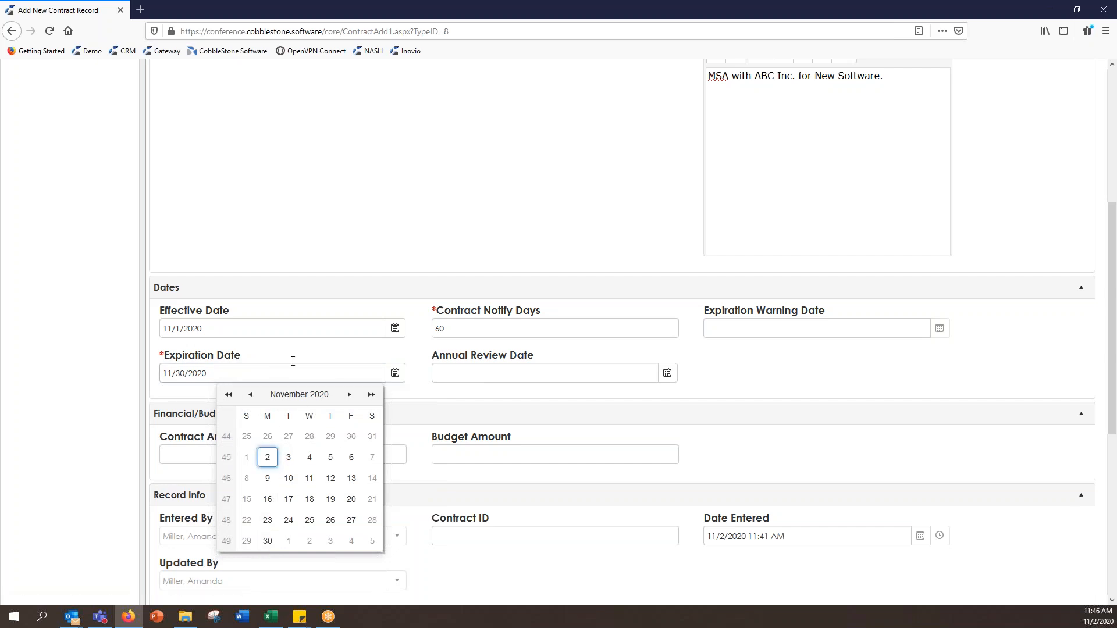
pyautogui.click(299, 394)
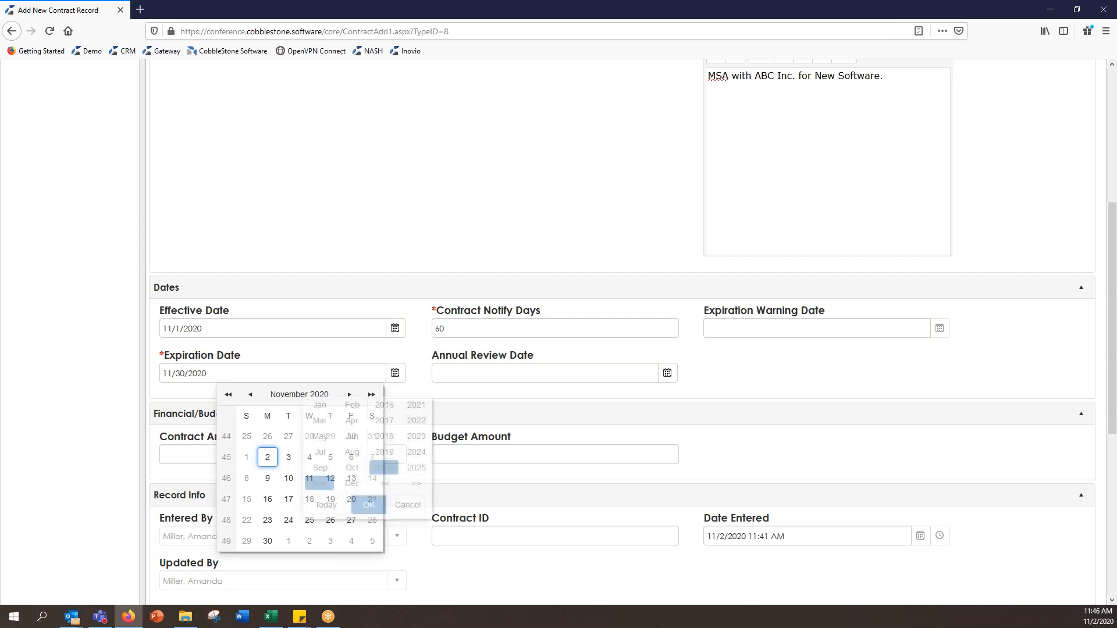
pyautogui.click(349, 395)
pyautogui.click(349, 394)
pyautogui.click(308, 370)
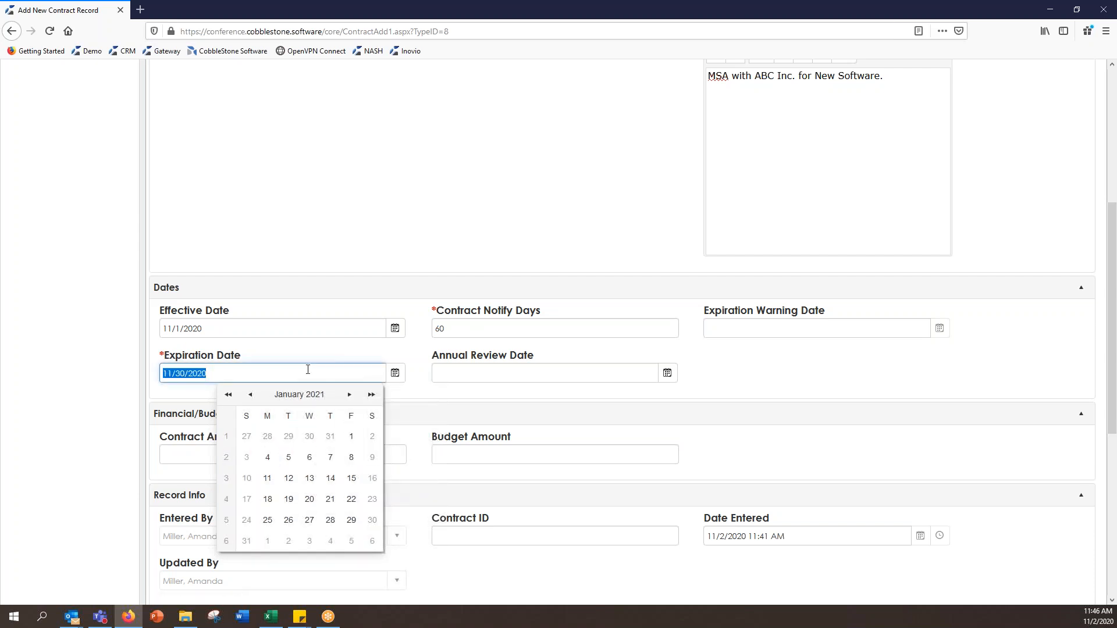
pyautogui.click(308, 373)
pyautogui.press('BackSpace')
pyautogui.click(423, 349)
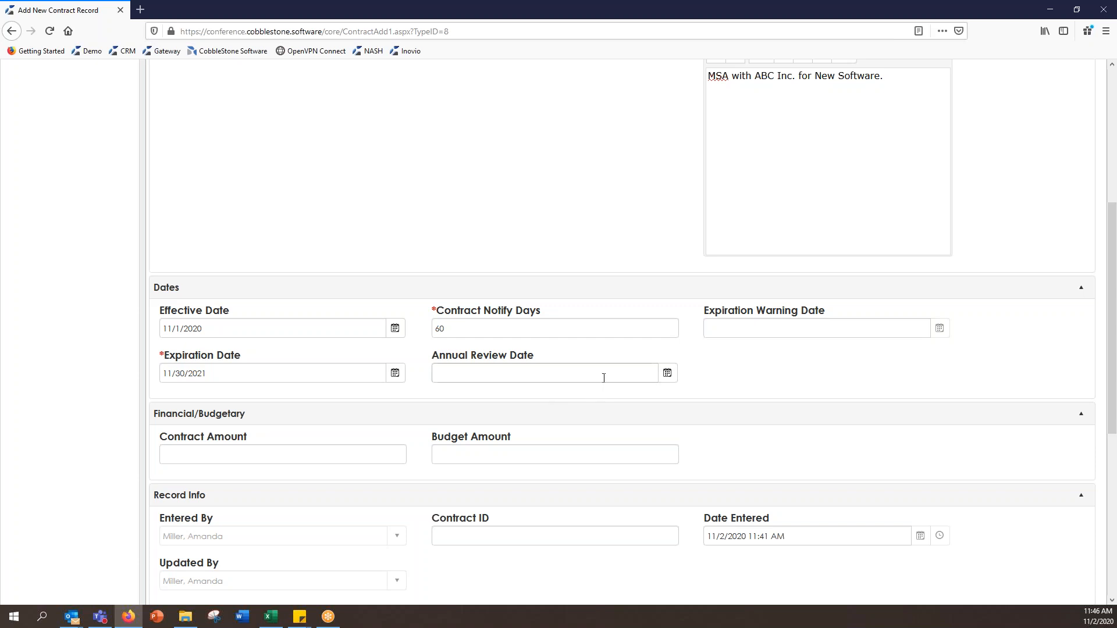
# Step: Enter 11/1/2021 as the Annual Review Date, correcting the calendar's 2020 year to 2021
pyautogui.click(669, 375)
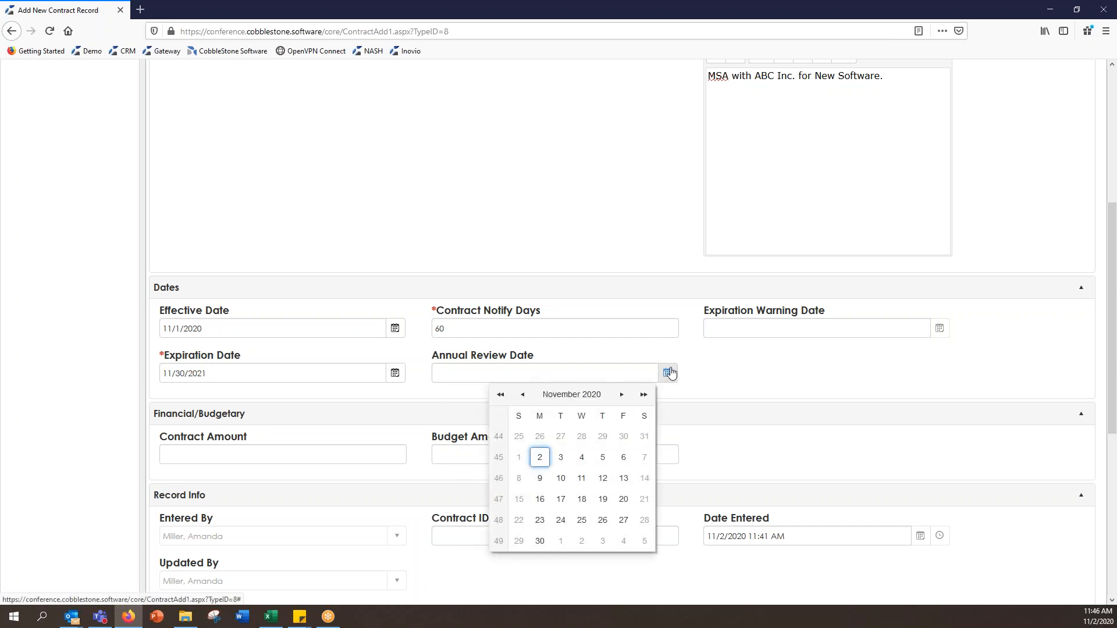
pyautogui.click(519, 458)
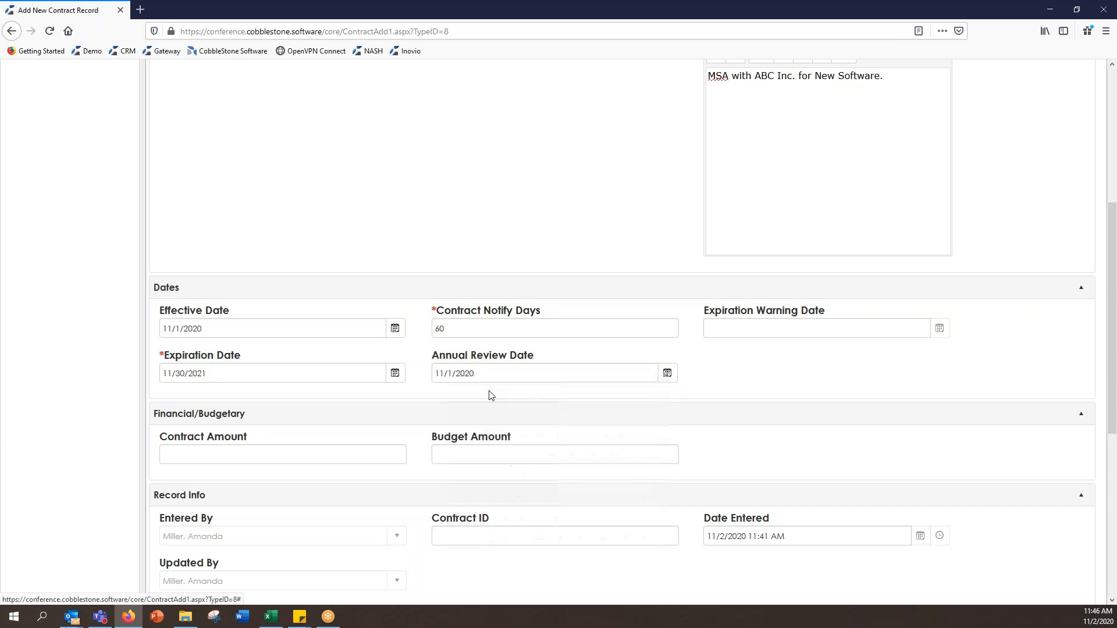
pyautogui.doubleClick(500, 371)
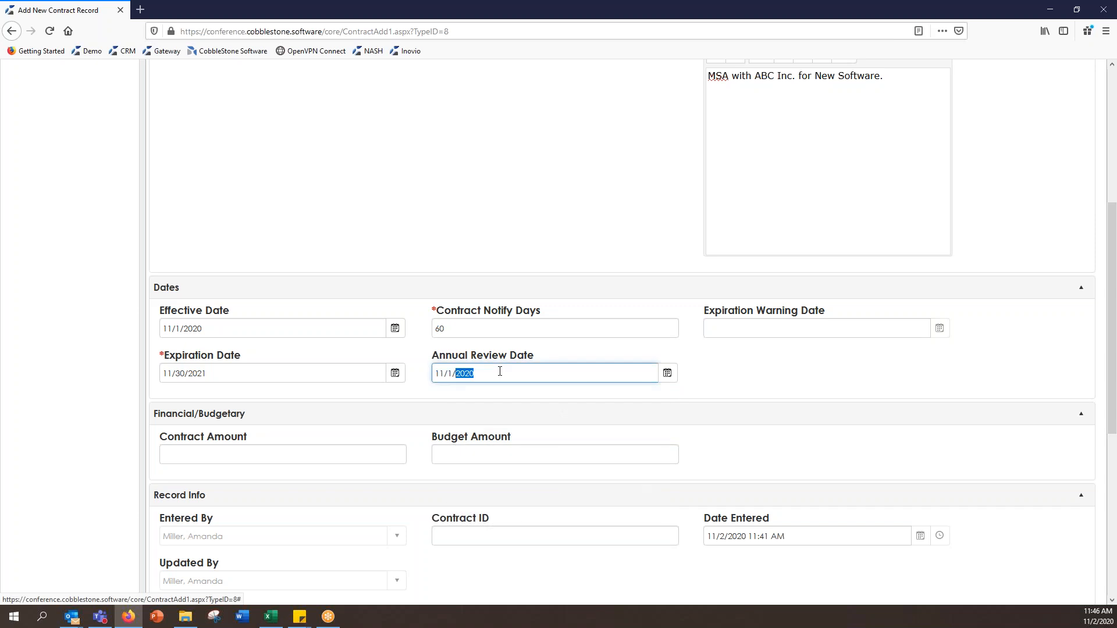
pyautogui.click(578, 377)
pyautogui.press('BackSpace')
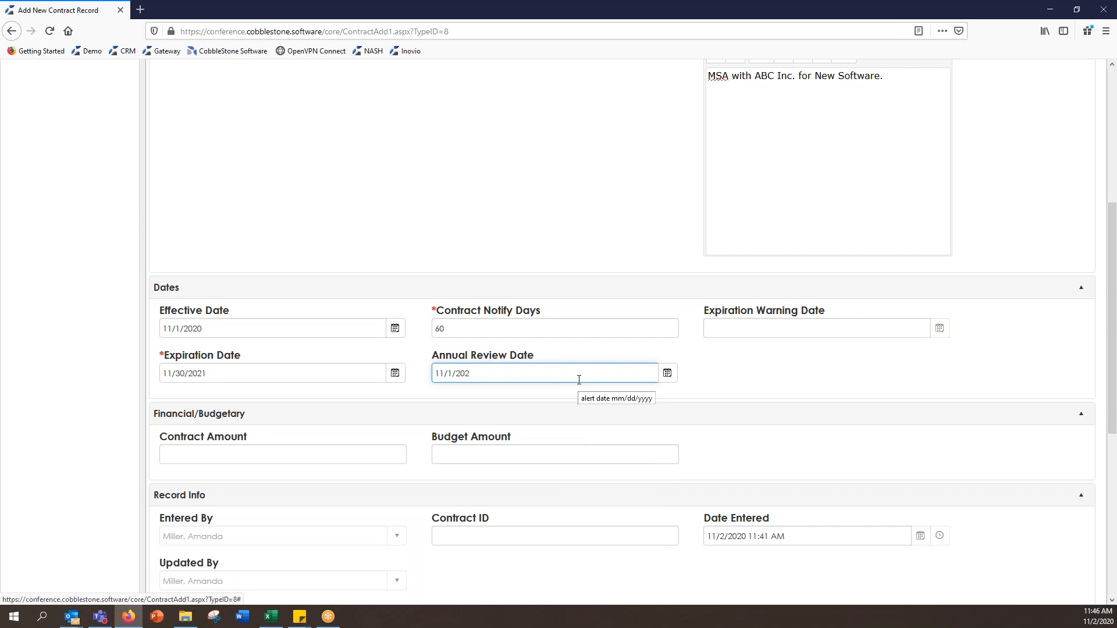
pyautogui.click(740, 367)
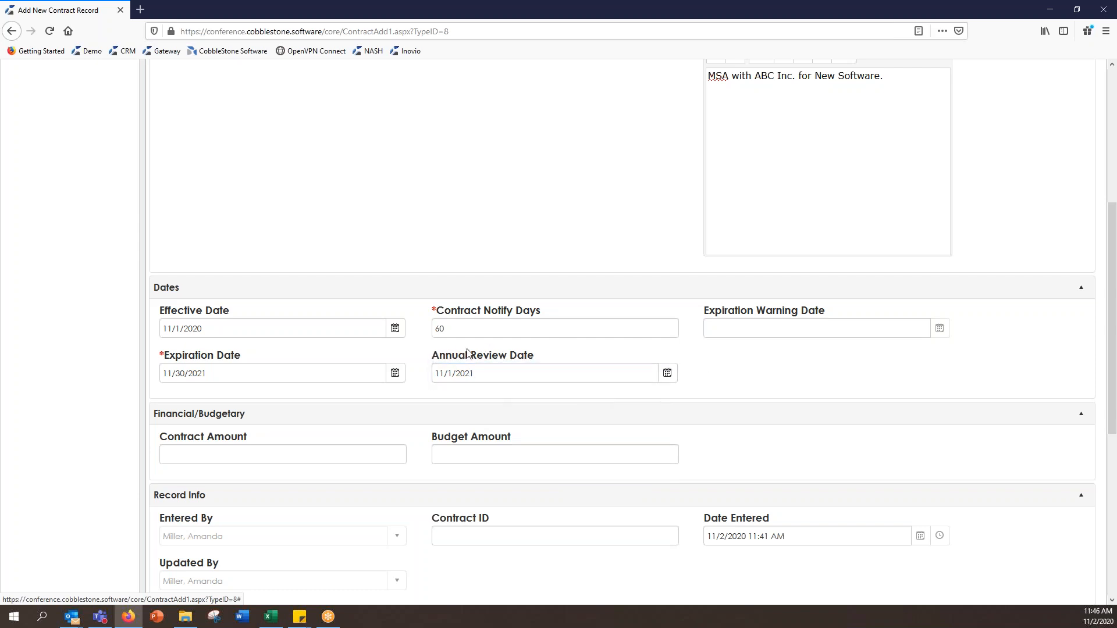
pyautogui.scroll(-3, 704, 359)
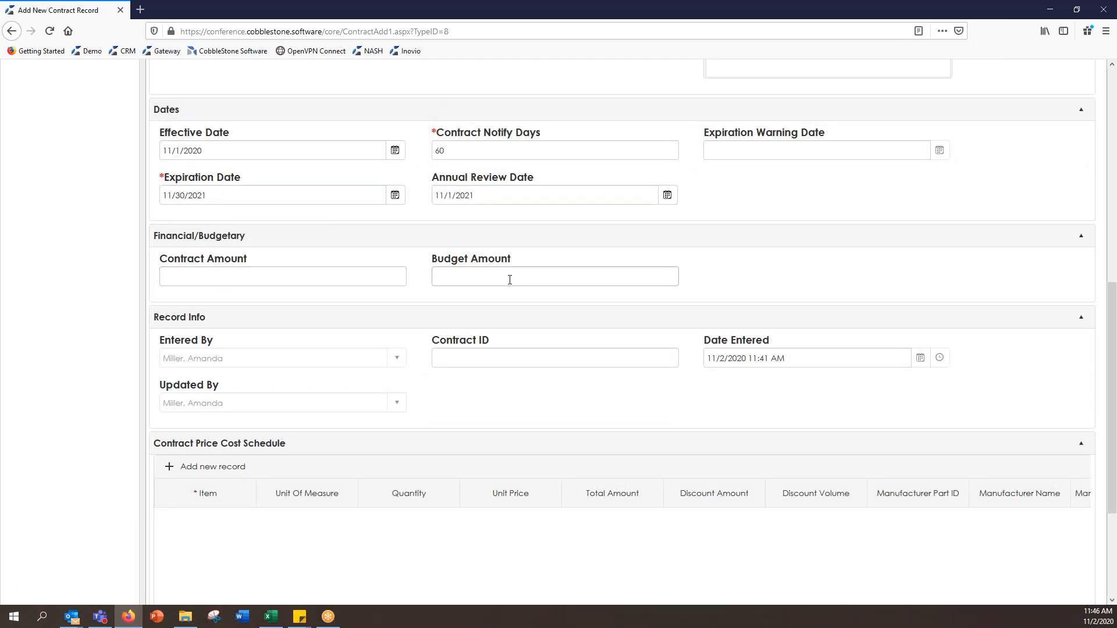
# Step: Enter 50000 as the Contract Amount and 0 as the Budget Amount
pyautogui.click(385, 277)
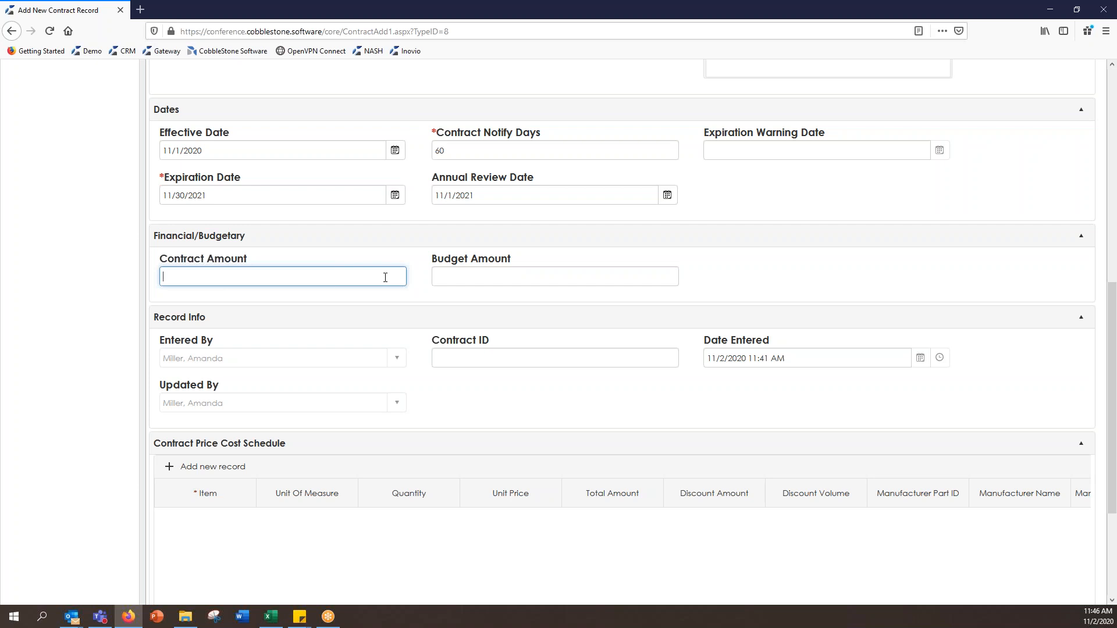
pyautogui.write('50000')
pyautogui.click(661, 274)
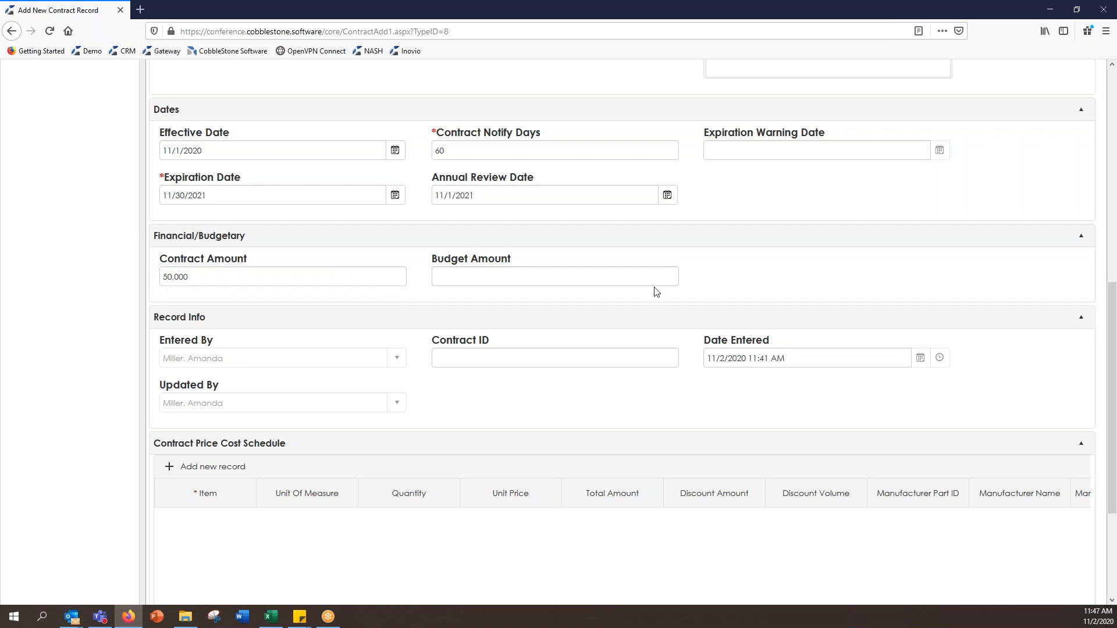
pyautogui.scroll(1, 731, 310)
pyautogui.click(655, 337)
pyautogui.write('0')
pyautogui.click(809, 326)
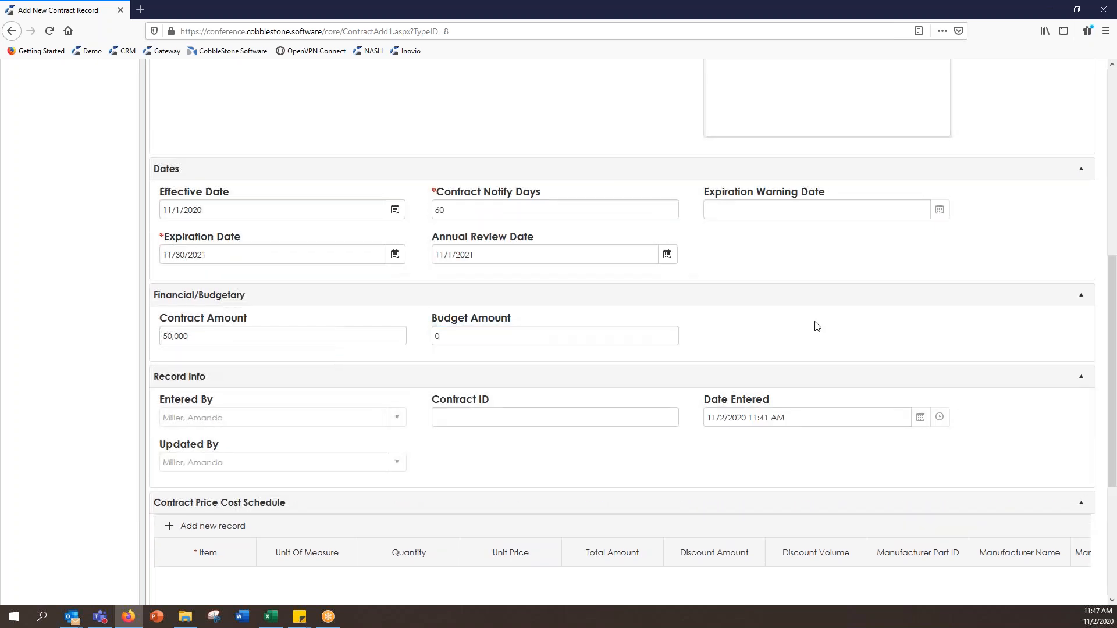
pyautogui.scroll(-4, 816, 325)
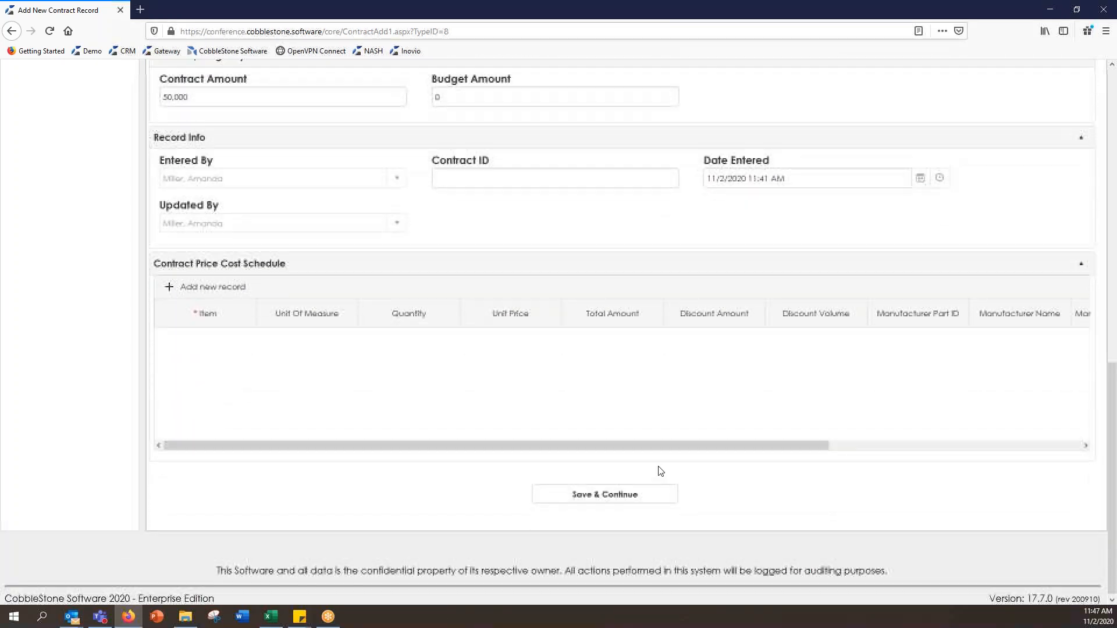
# Step: Save the new Master Service Agreement contract and review its Contract Details page
pyautogui.click(600, 493)
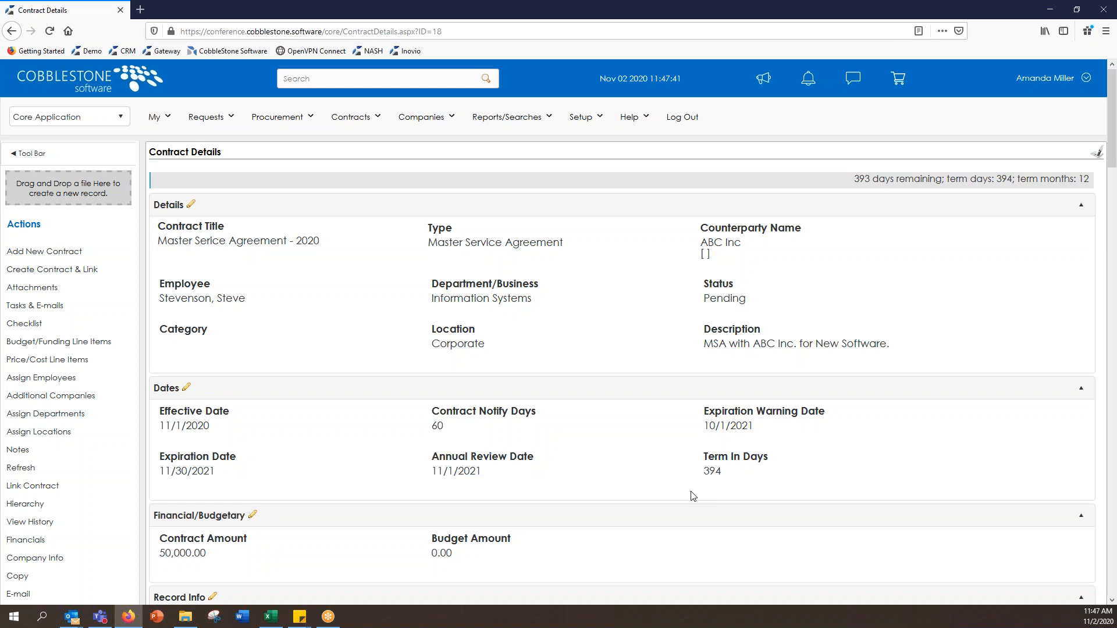
pyautogui.moveTo(684, 430)
pyautogui.moveTo(759, 333)
# Step: Edit the contract's Description and save the record
pyautogui.click(768, 331)
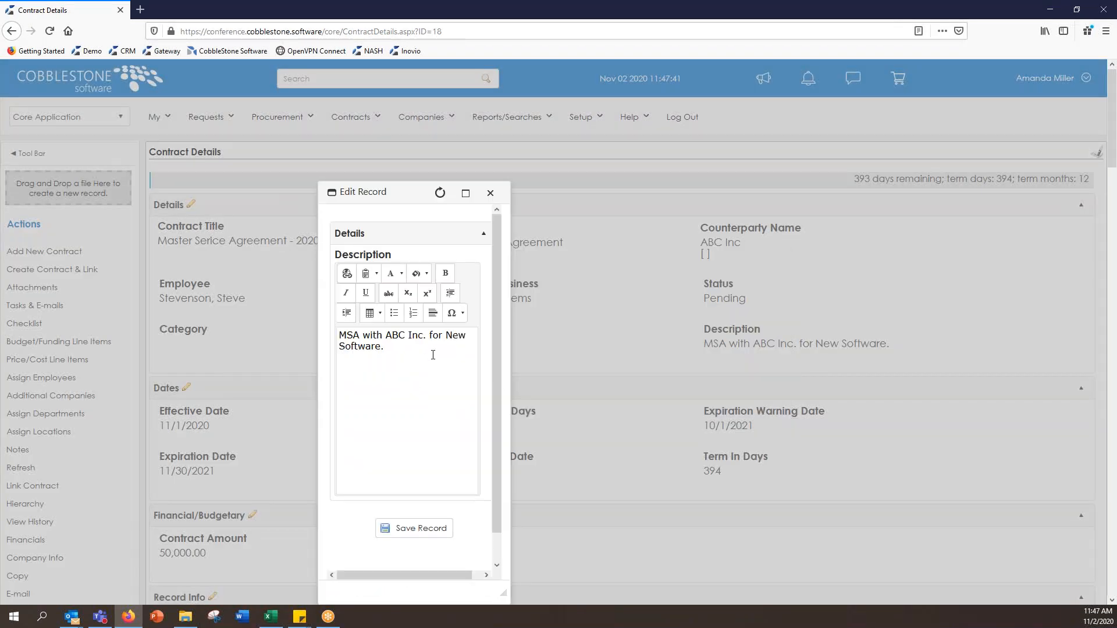
pyautogui.click(432, 355)
pyautogui.click(444, 534)
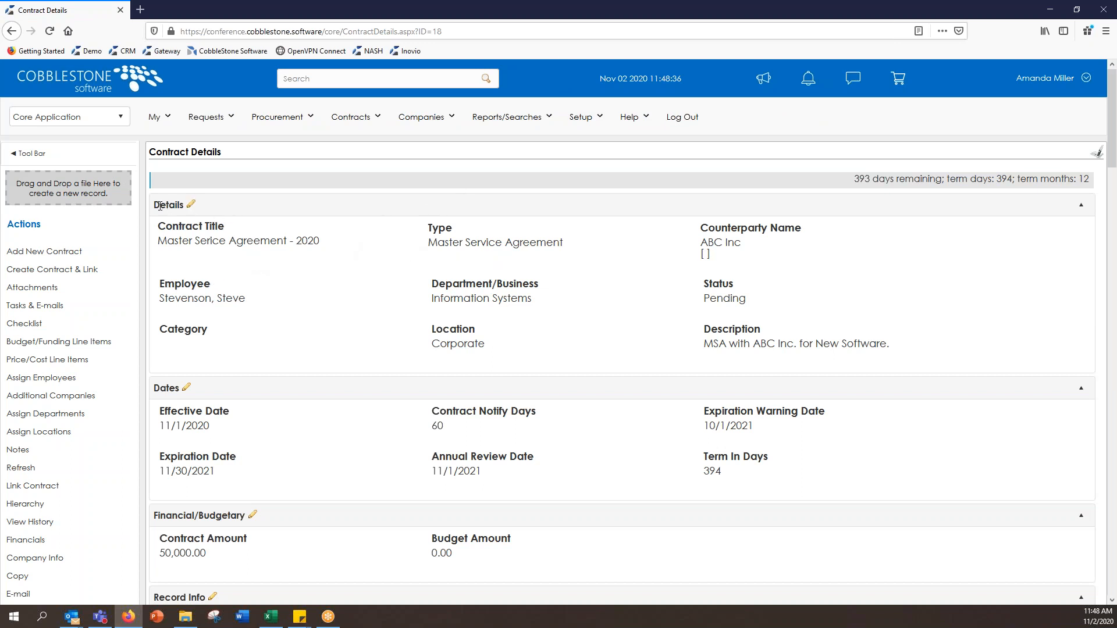
# Step: Review the contract's Details edit form and close it without saving
pyautogui.click(192, 206)
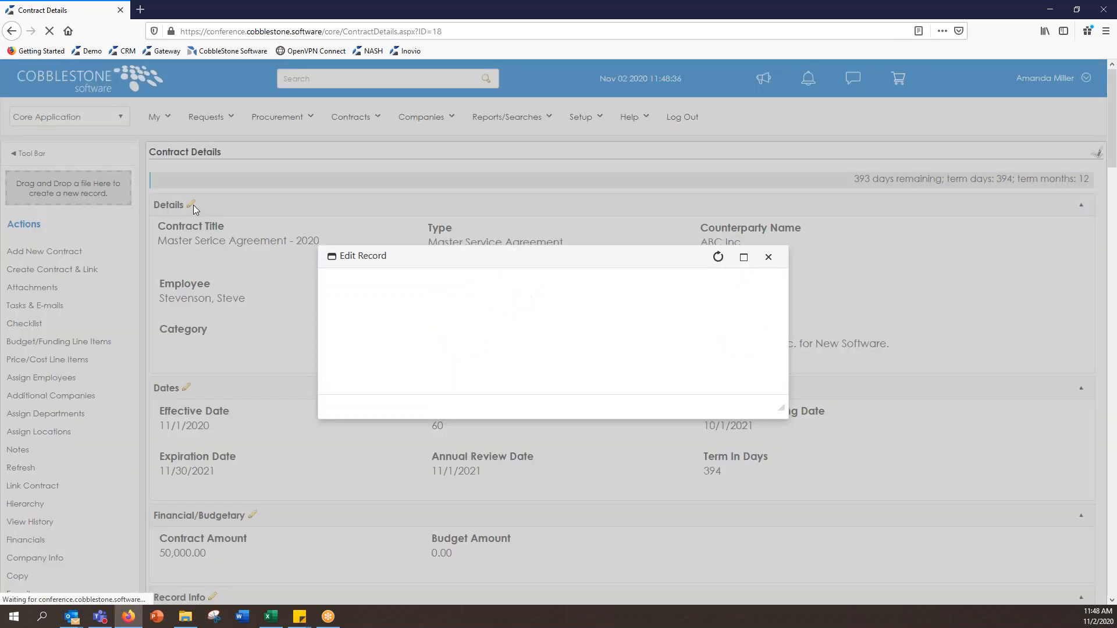
pyautogui.moveTo(505, 233); pyautogui.dragTo(501, 275)
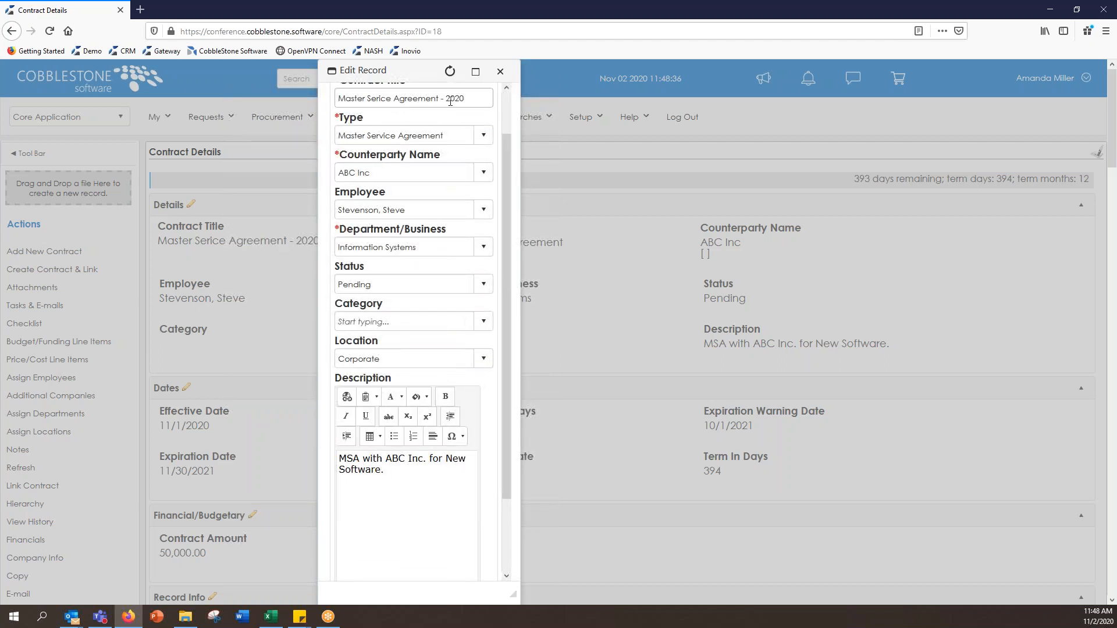
pyautogui.moveTo(509, 429); pyautogui.dragTo(464, 548)
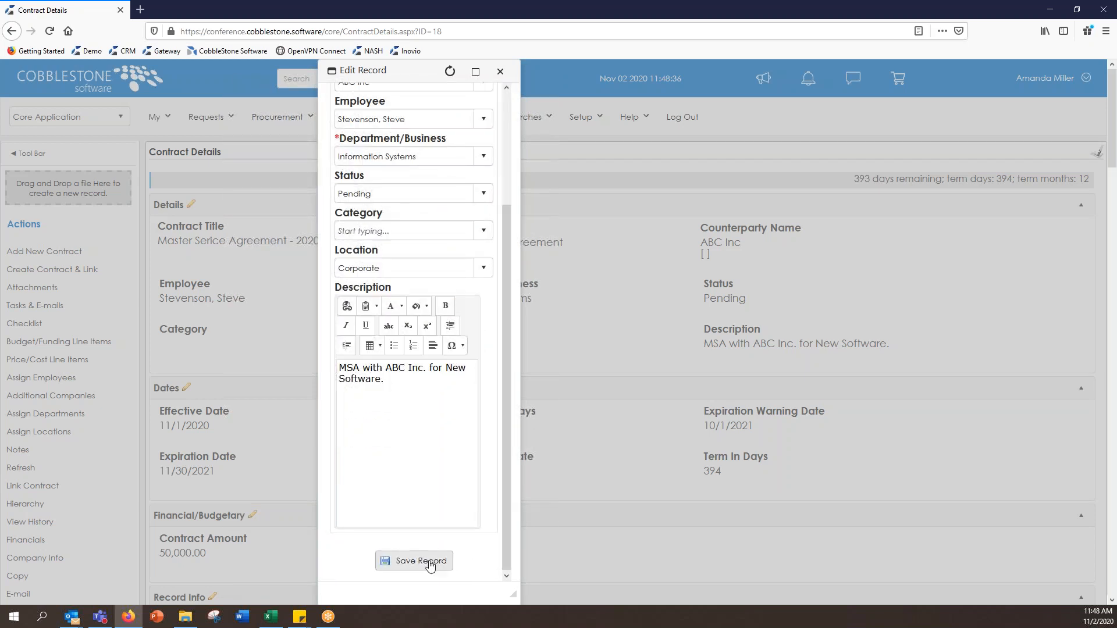
pyautogui.click(502, 72)
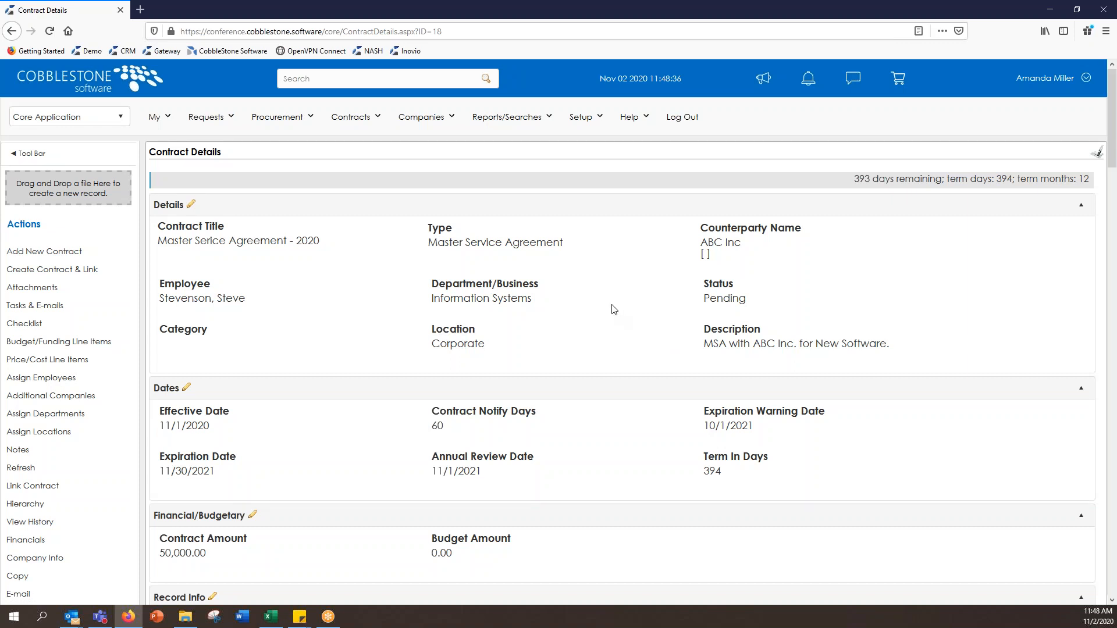
# Step: Scroll down the Contract Details page to the empty Files / Attachments upload area
pyautogui.scroll(-4, 618, 312)
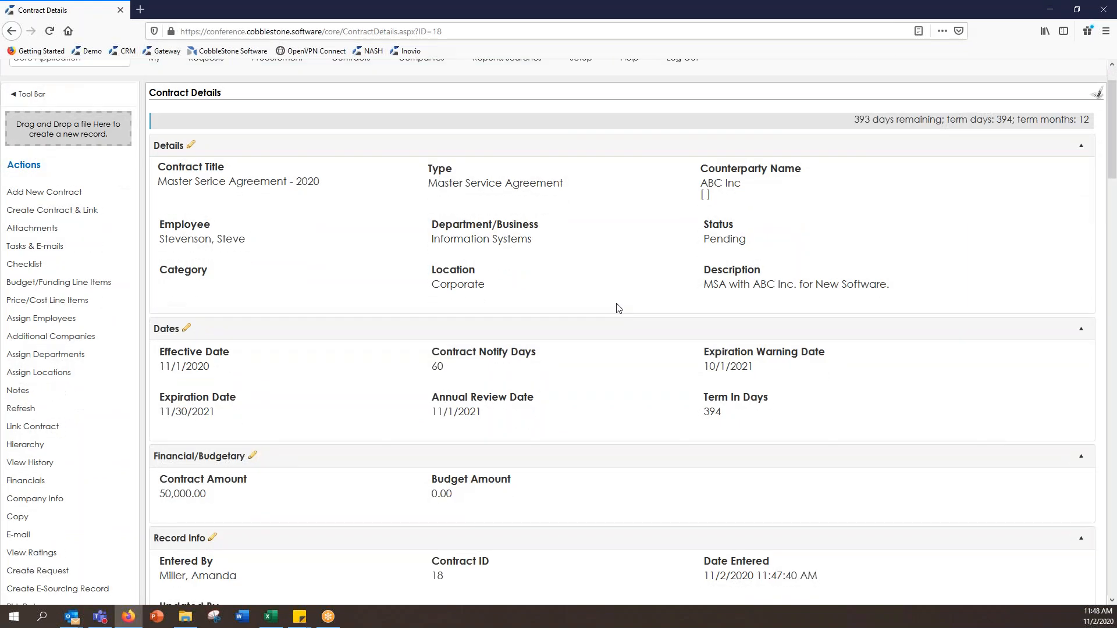
pyautogui.scroll(-8, 619, 309)
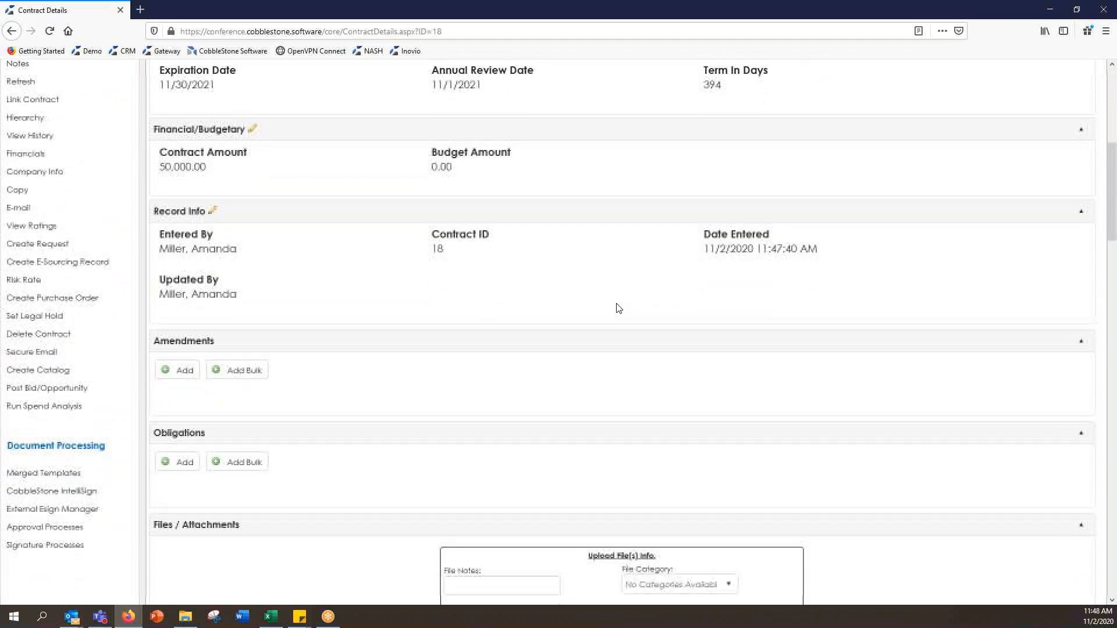
pyautogui.scroll(-3, 618, 308)
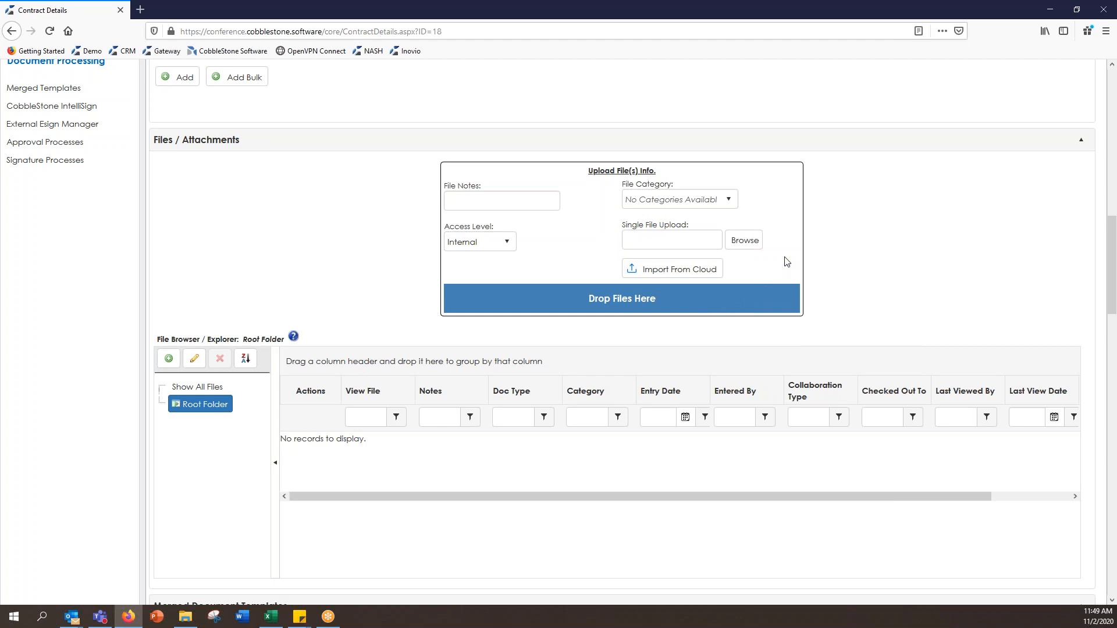
# Step: Upload Master Service Agreement 2020 - v1.docx from Docs for Trainings as a contract attachment
pyautogui.click(747, 243)
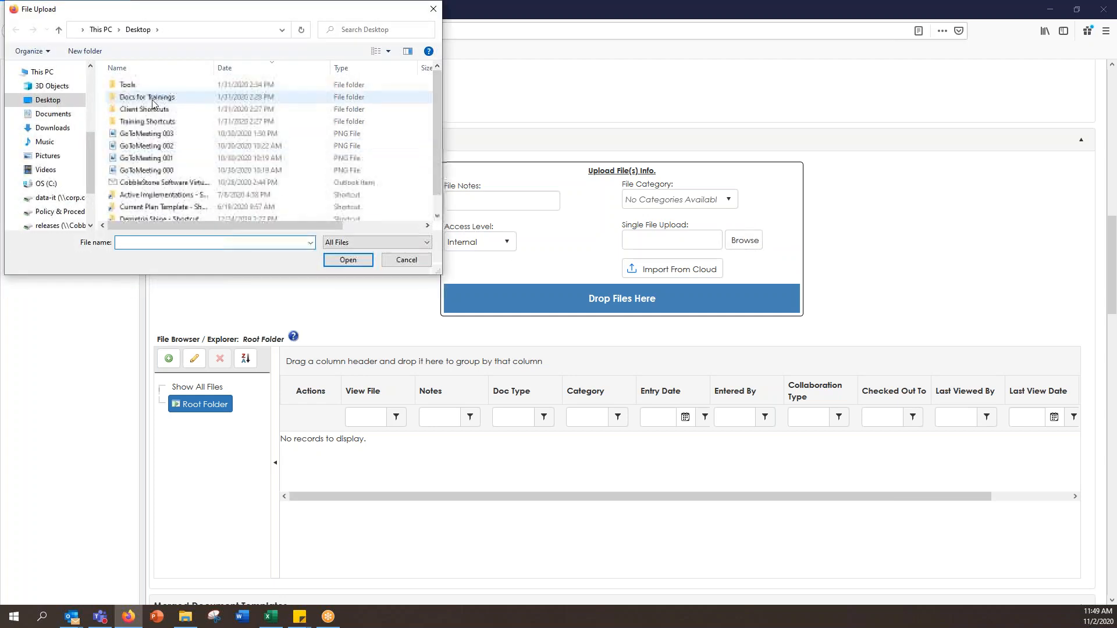
pyautogui.doubleClick(152, 97)
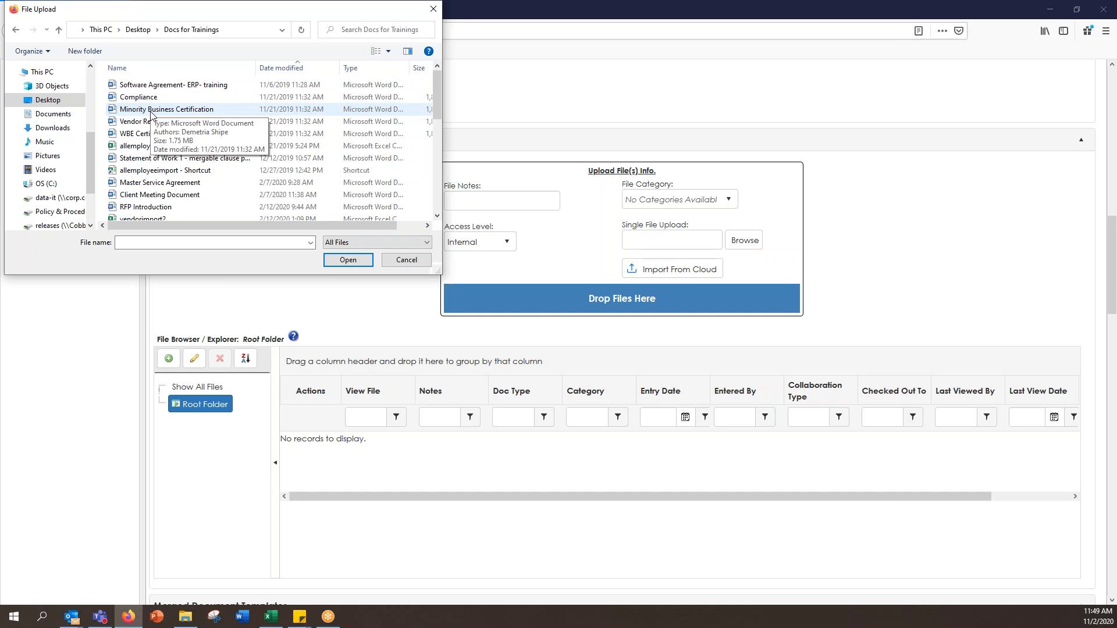
pyautogui.click(270, 68)
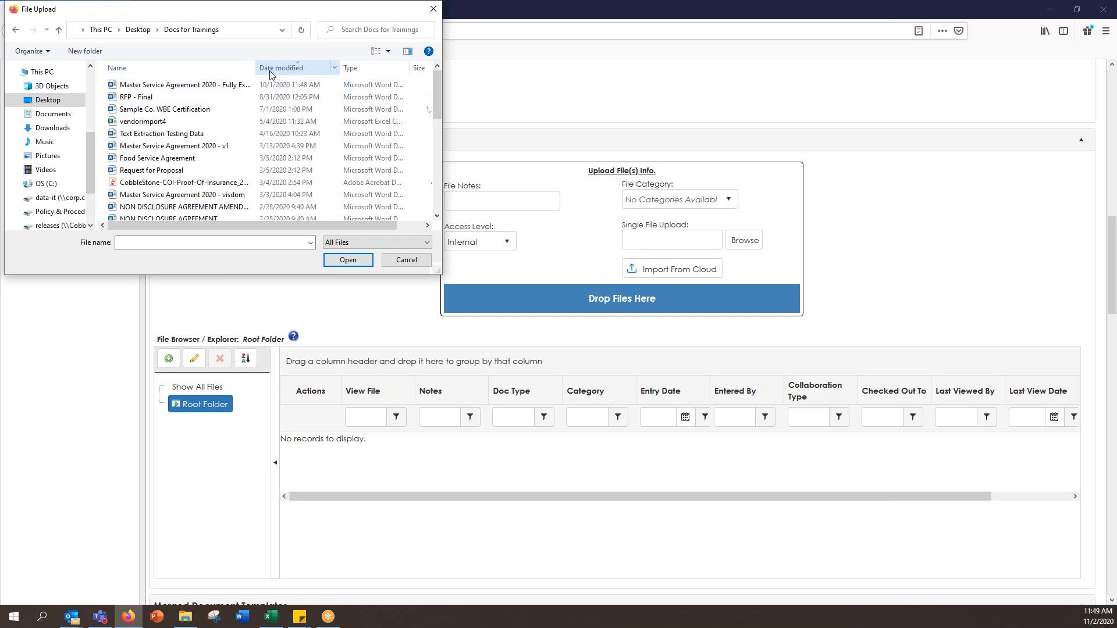
pyautogui.click(199, 149)
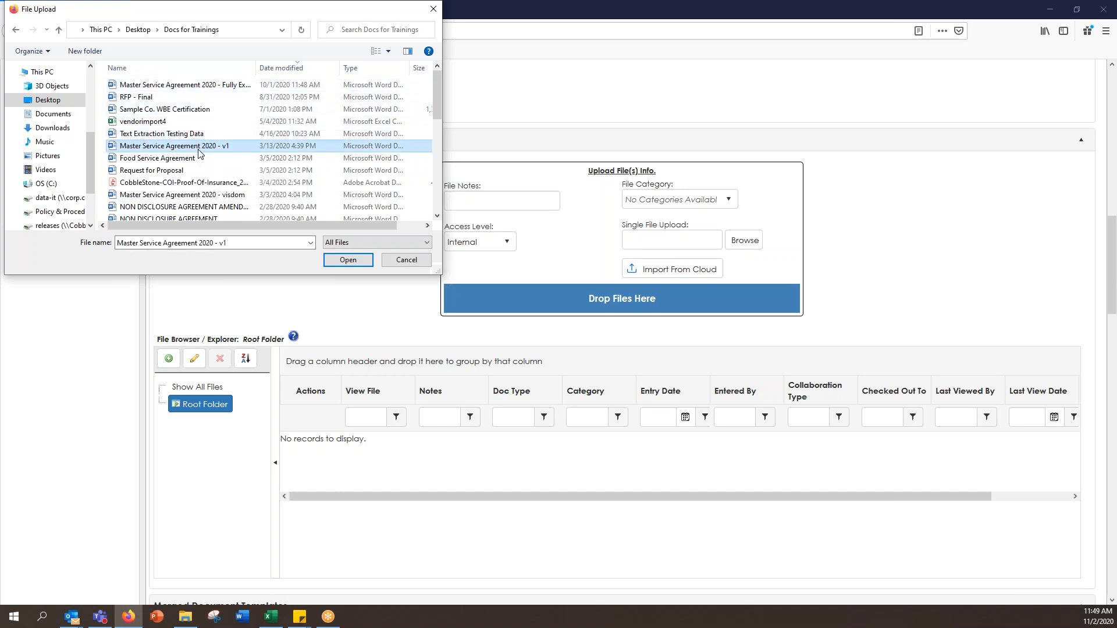
pyautogui.click(336, 263)
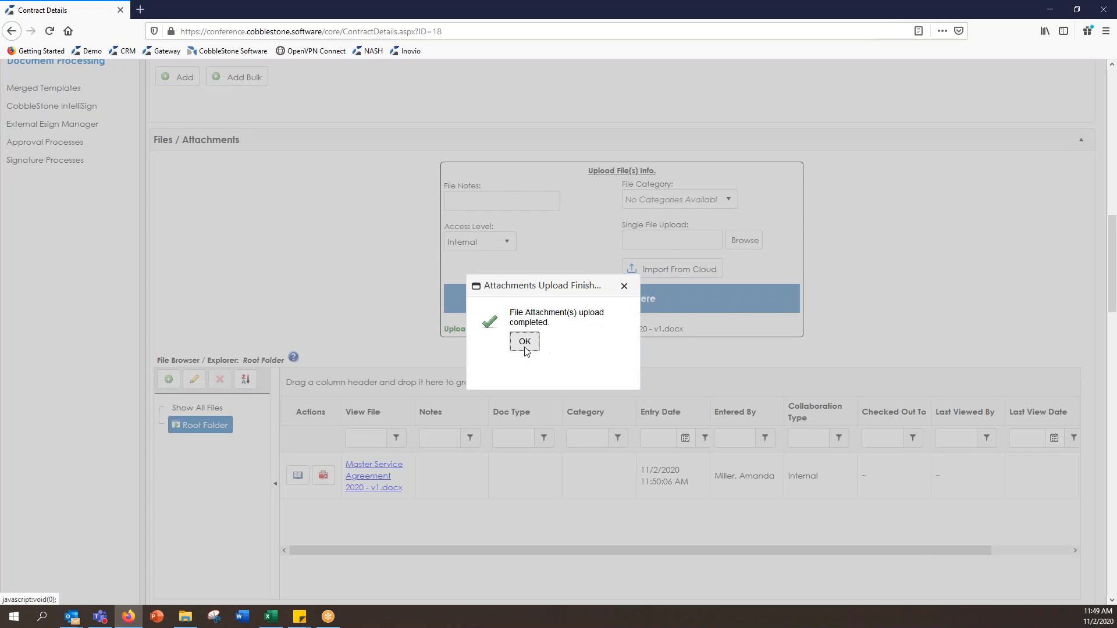
pyautogui.click(524, 343)
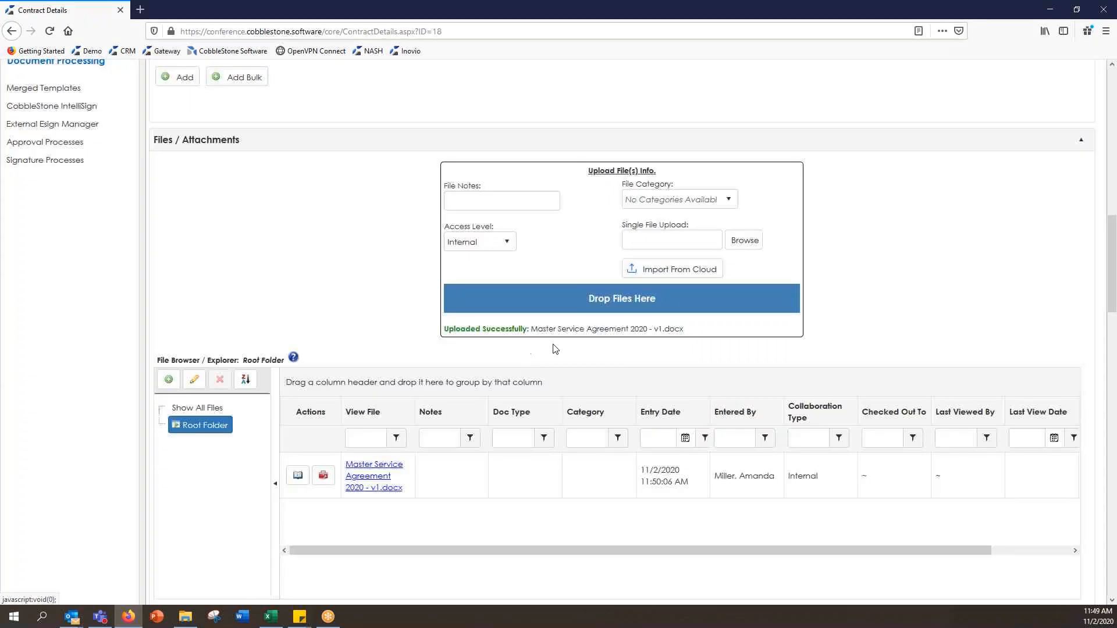
pyautogui.scroll(-1, 361, 250)
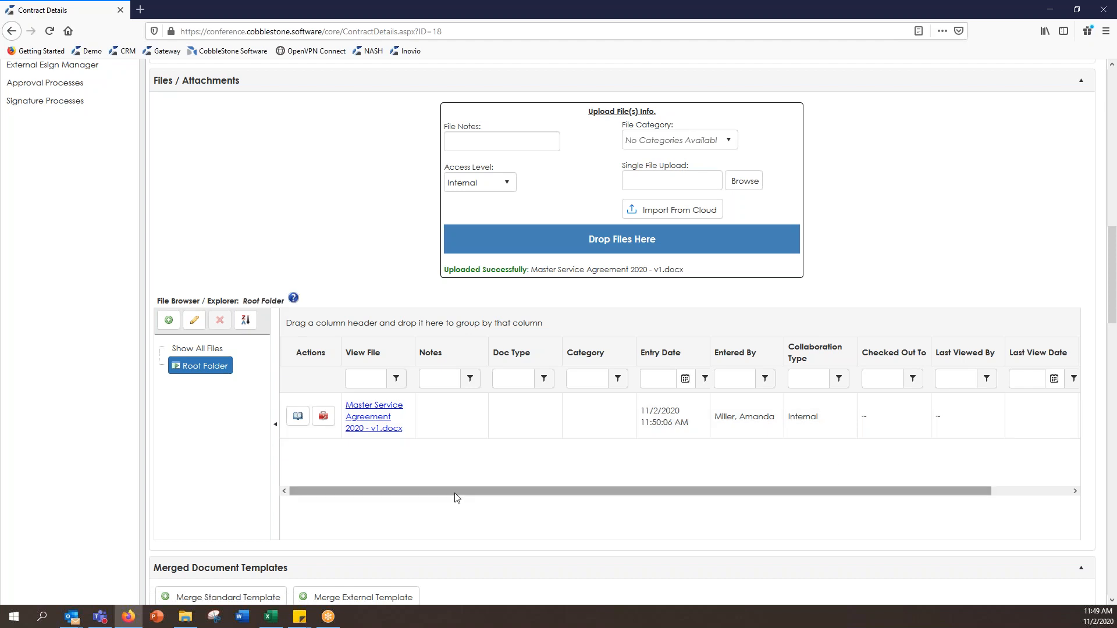
pyautogui.click(296, 425)
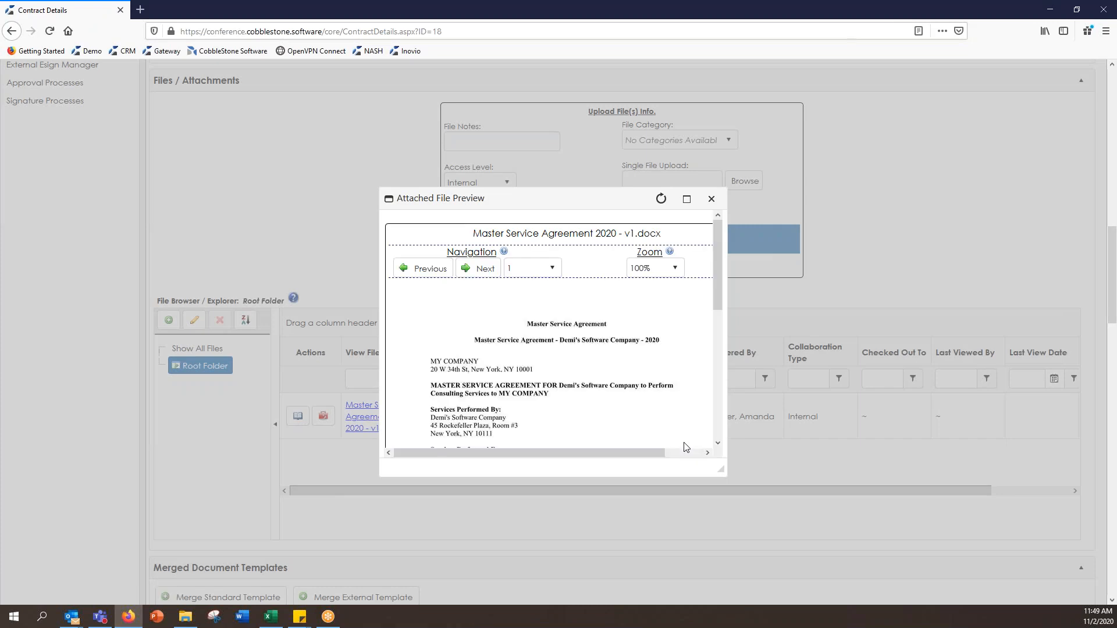
pyautogui.click(711, 199)
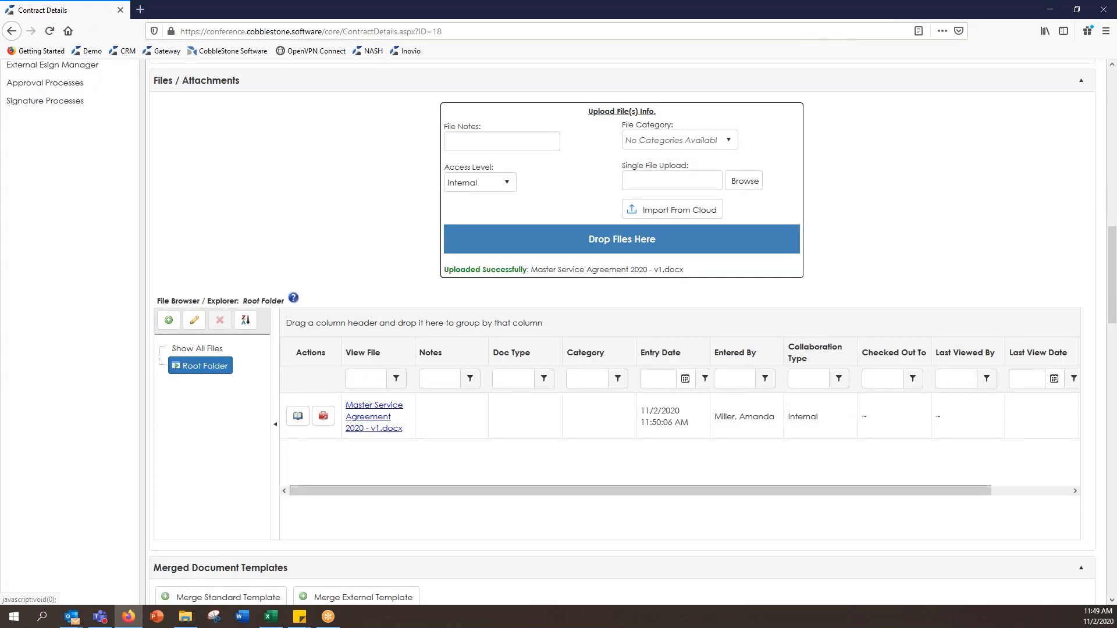
pyautogui.click(324, 424)
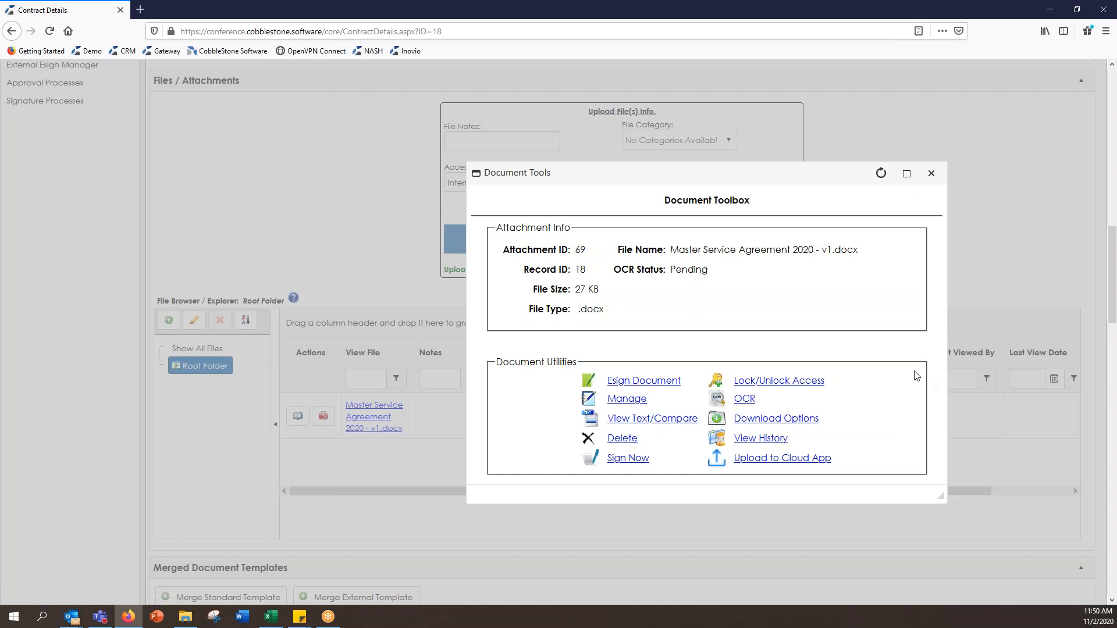
pyautogui.click(932, 179)
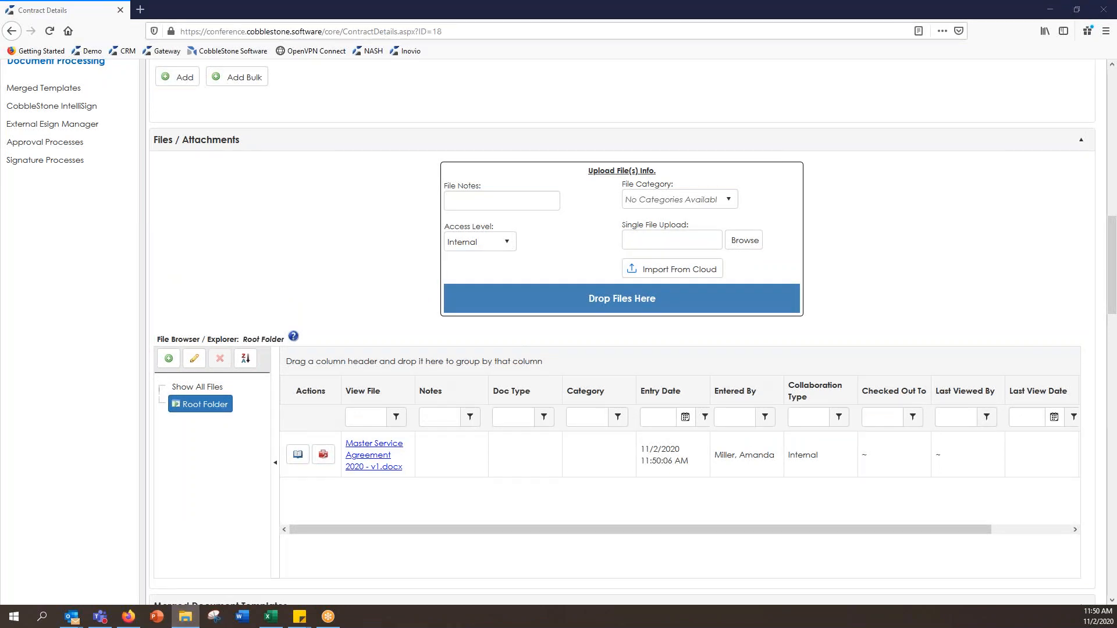
# Step: Drag Master Service Agreement 2020 - Fully Executed.docx from Docs for Trainings into the contract's upload area
pyautogui.click(185, 617)
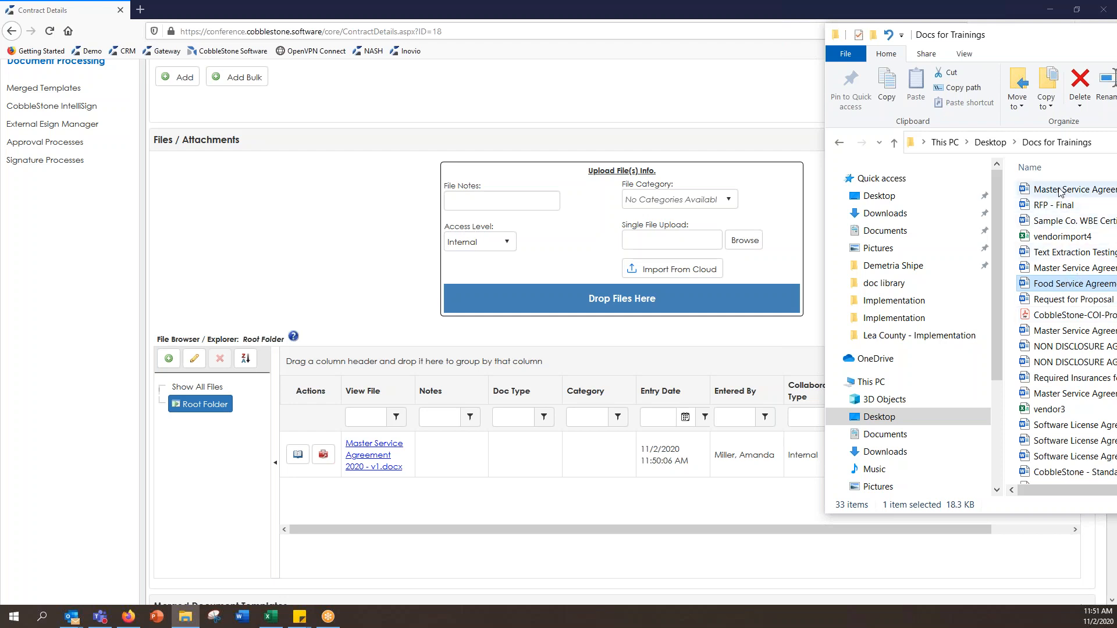
pyautogui.moveTo(1046, 41); pyautogui.dragTo(169, 34)
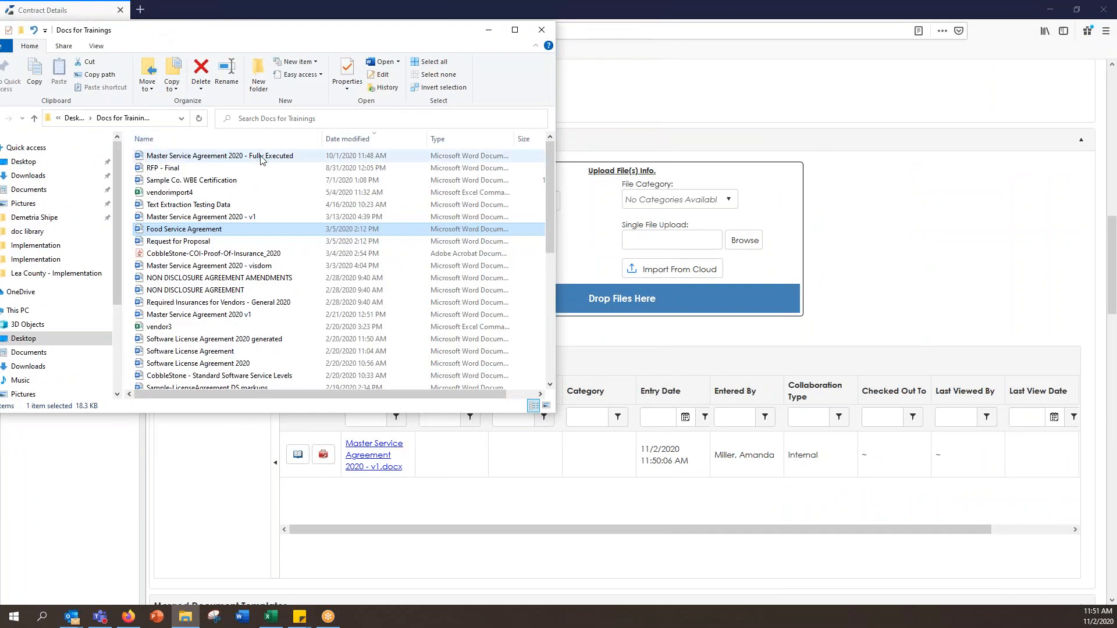
pyautogui.click(259, 158)
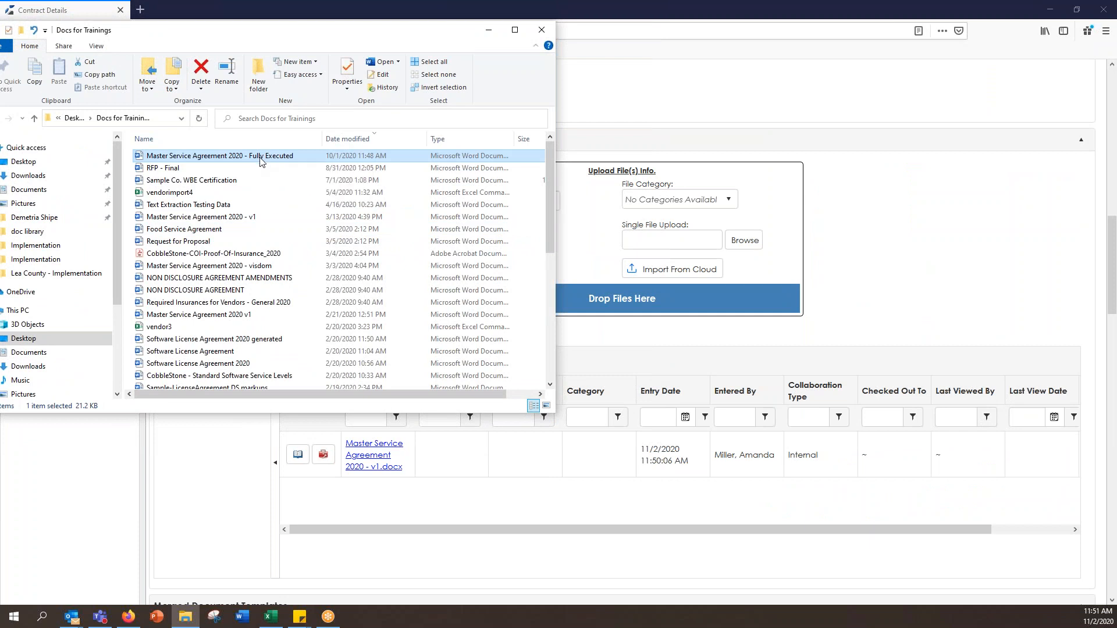
pyautogui.moveTo(260, 158); pyautogui.dragTo(709, 299)
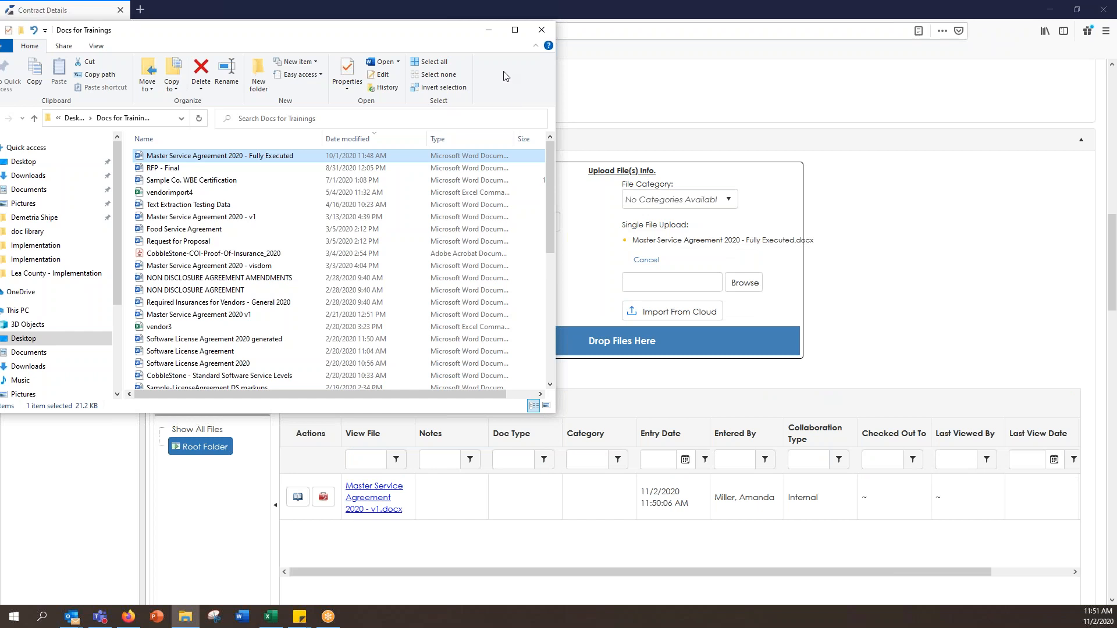
pyautogui.click(489, 30)
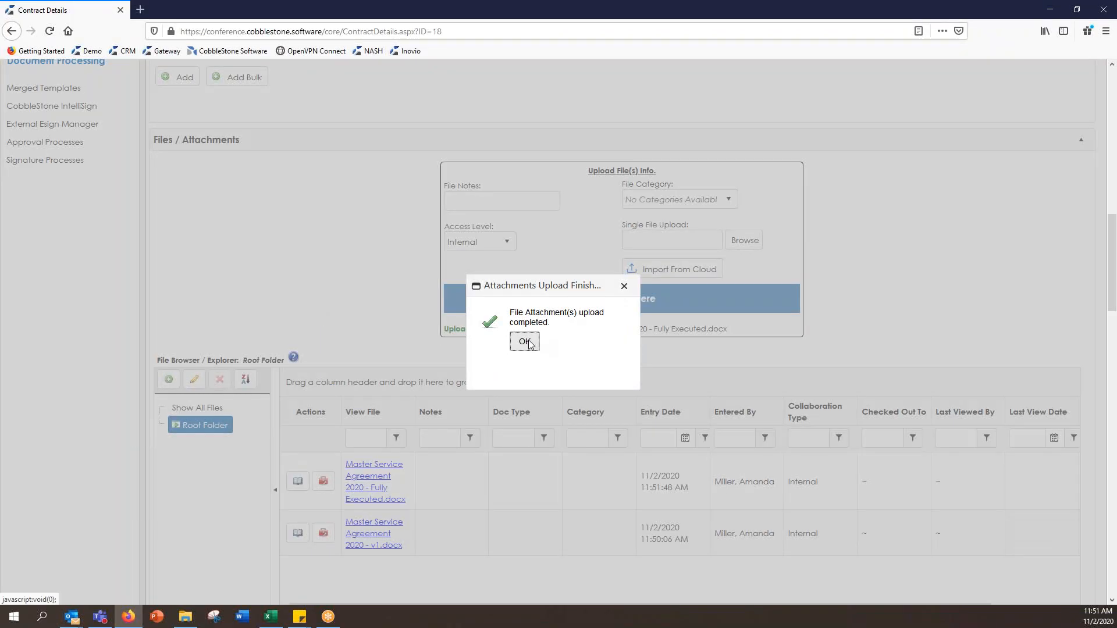
pyautogui.click(524, 342)
pyautogui.scroll(-1, 309, 247)
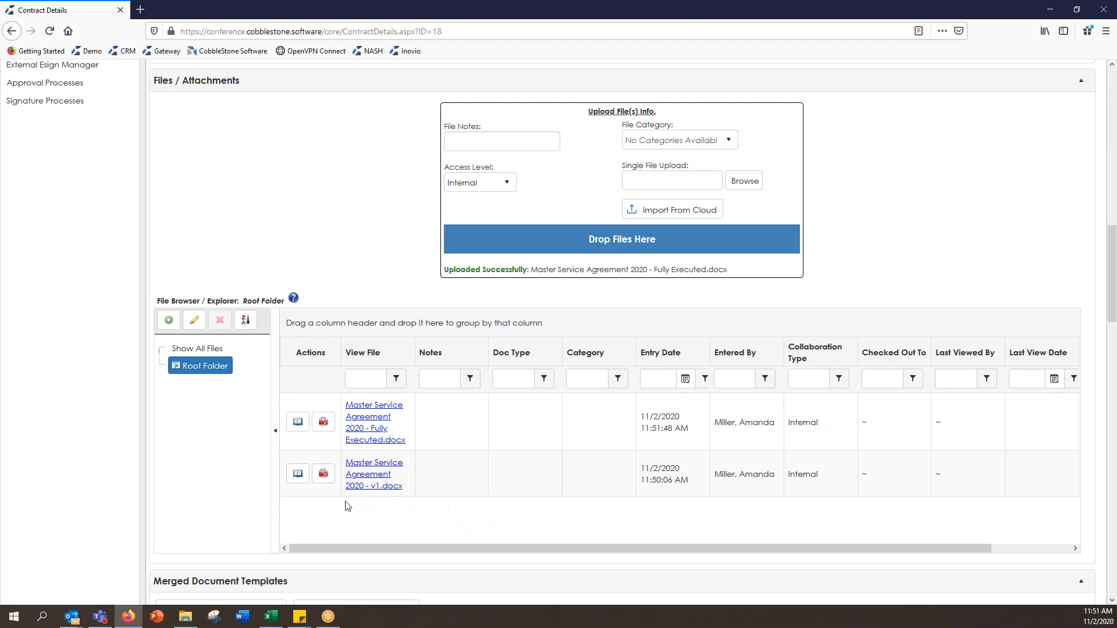
# Step: Add the file note 'Fully Executed on 11/2/2020' to the v1 agreement attachment
pyautogui.click(324, 474)
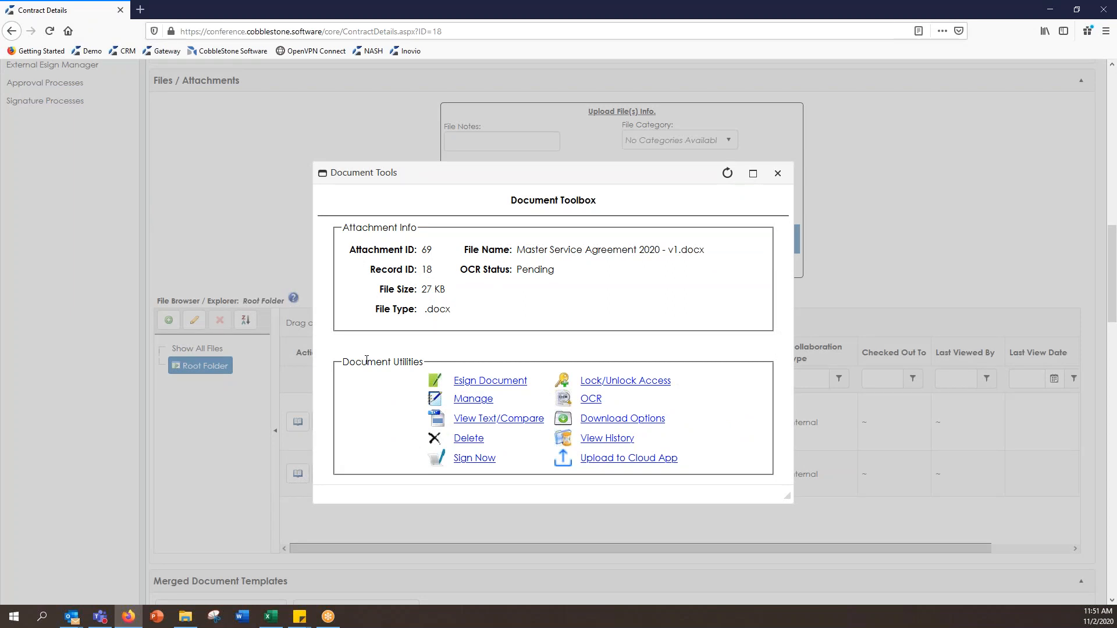
pyautogui.click(463, 402)
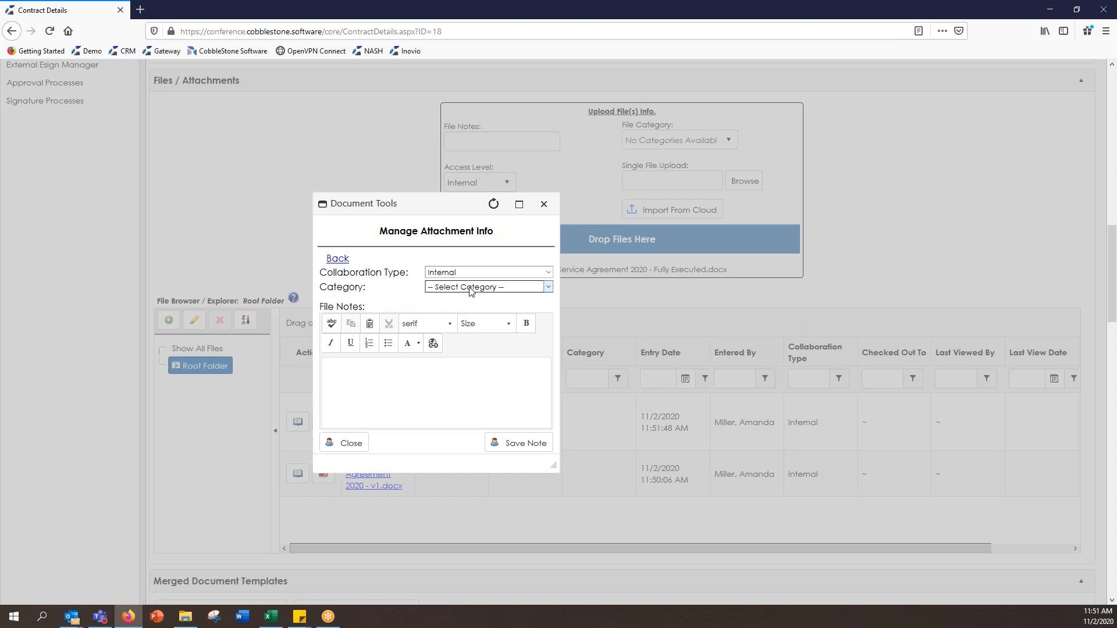
pyautogui.click(471, 287)
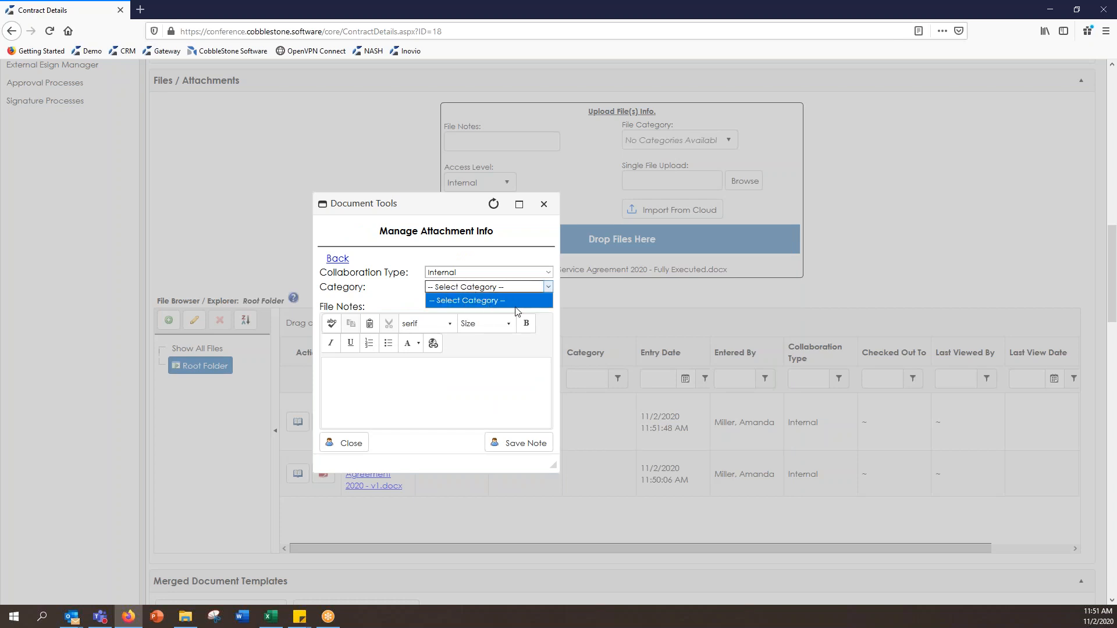
pyautogui.click(475, 406)
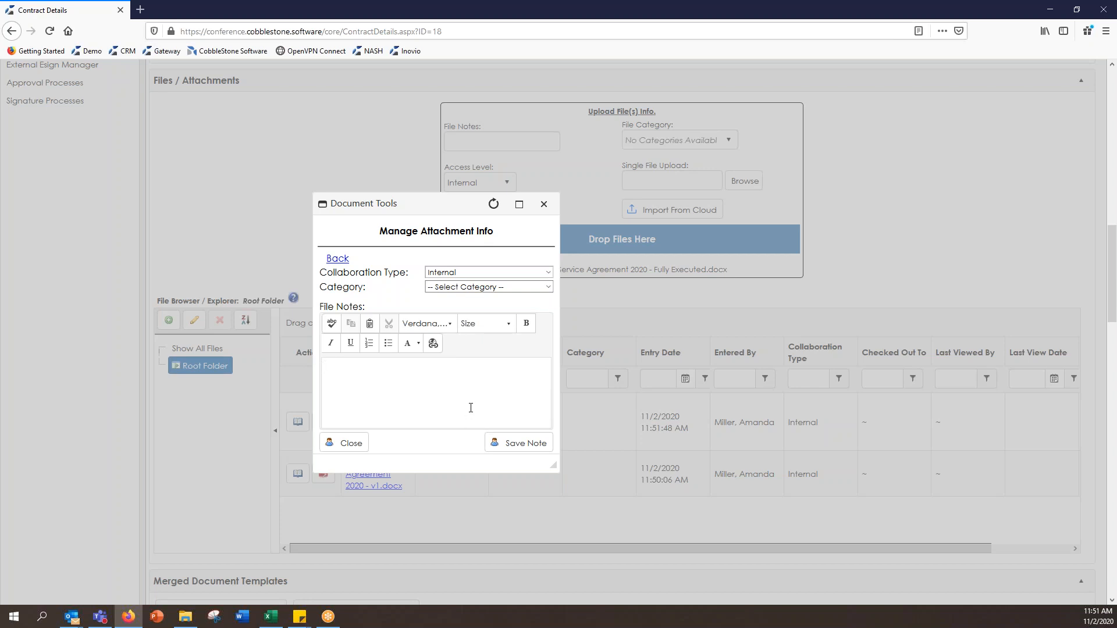
pyautogui.write('Fully Executed on')
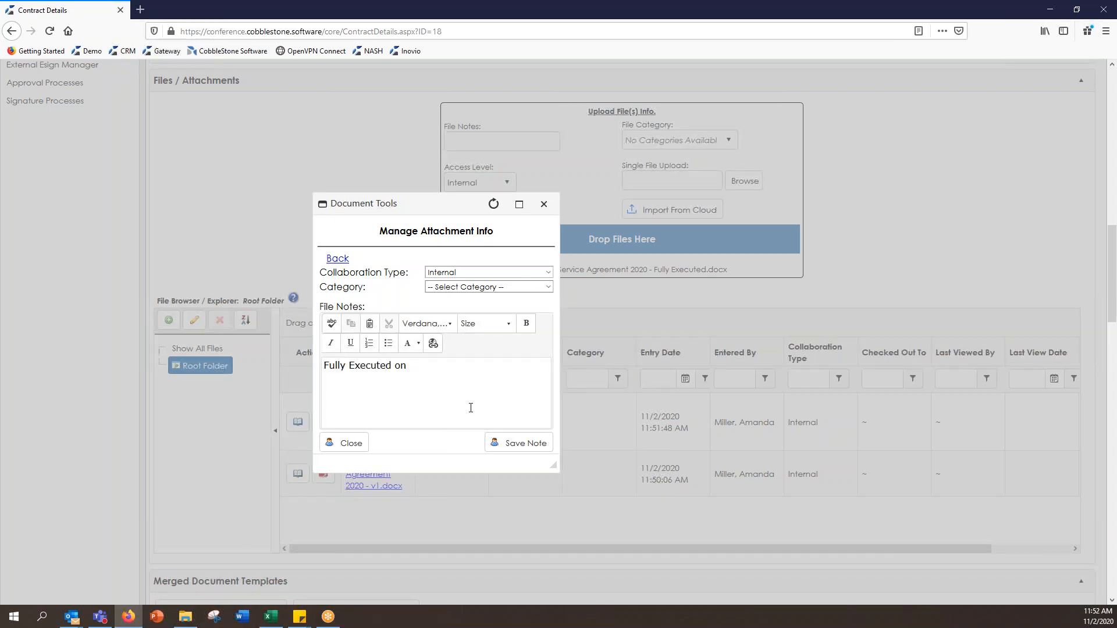
pyautogui.write(' 11/2/2020')
pyautogui.click(505, 446)
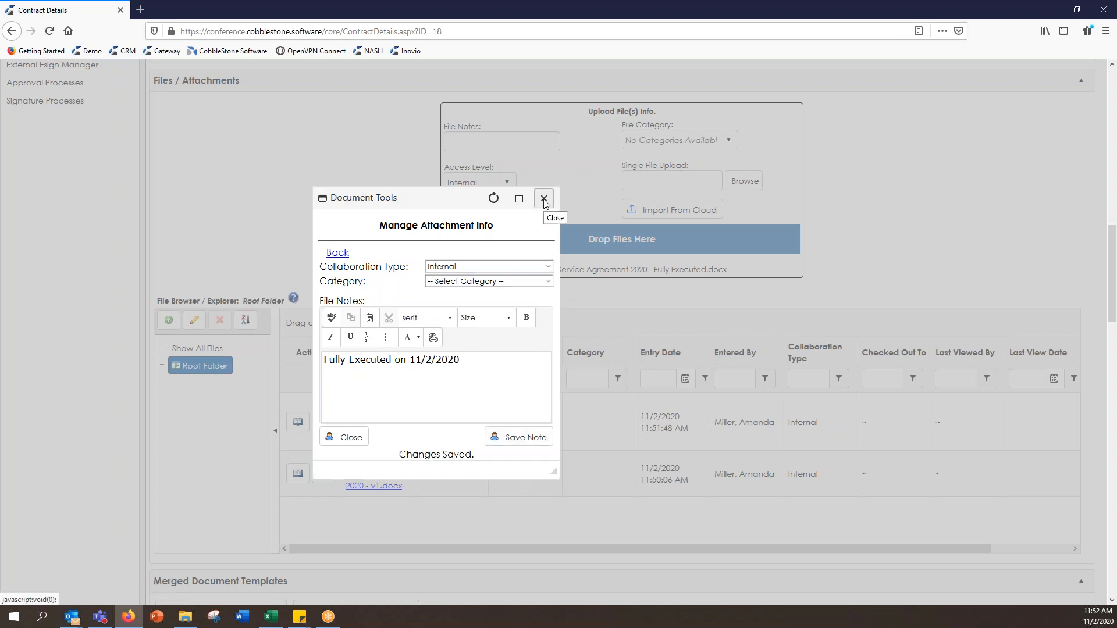
pyautogui.click(544, 199)
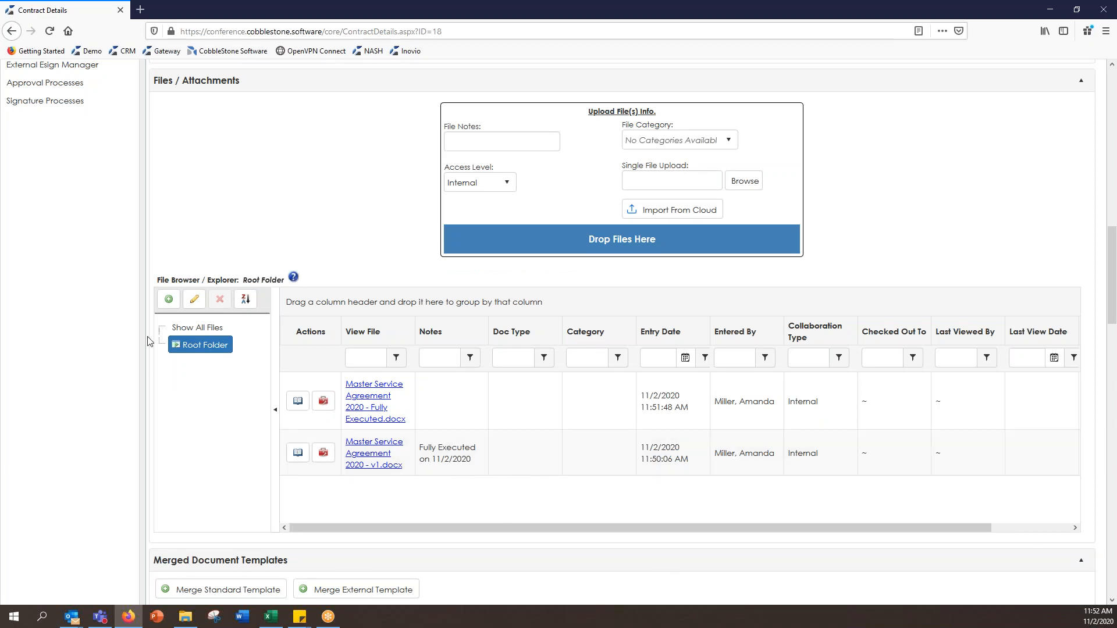
# Step: Create a new folder named Fully Executed under Root Folder
pyautogui.click(168, 301)
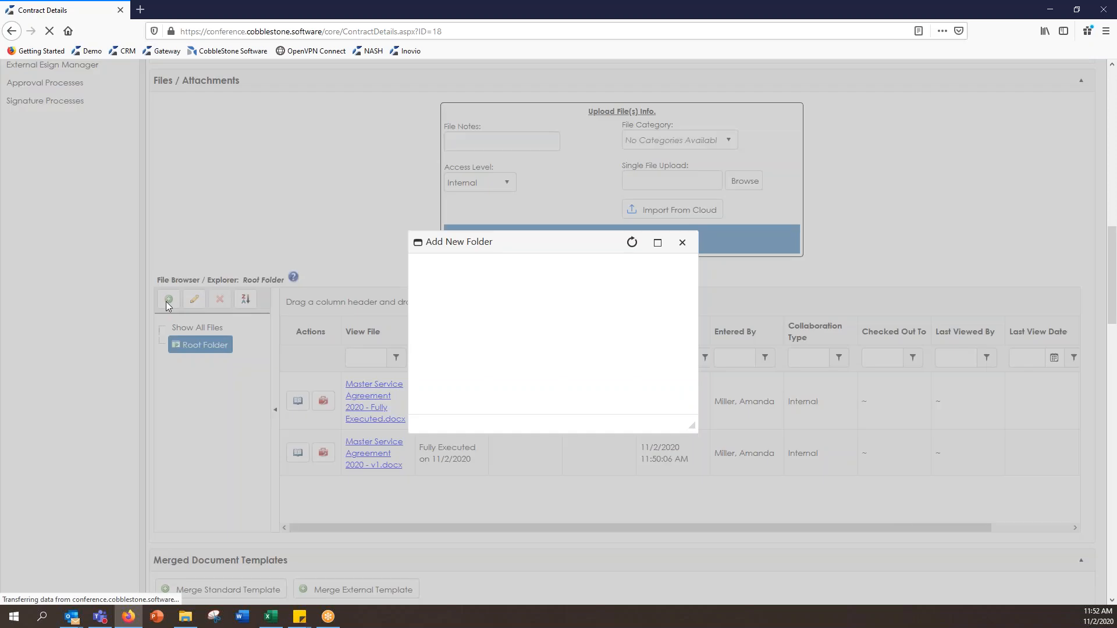
pyautogui.click(580, 318)
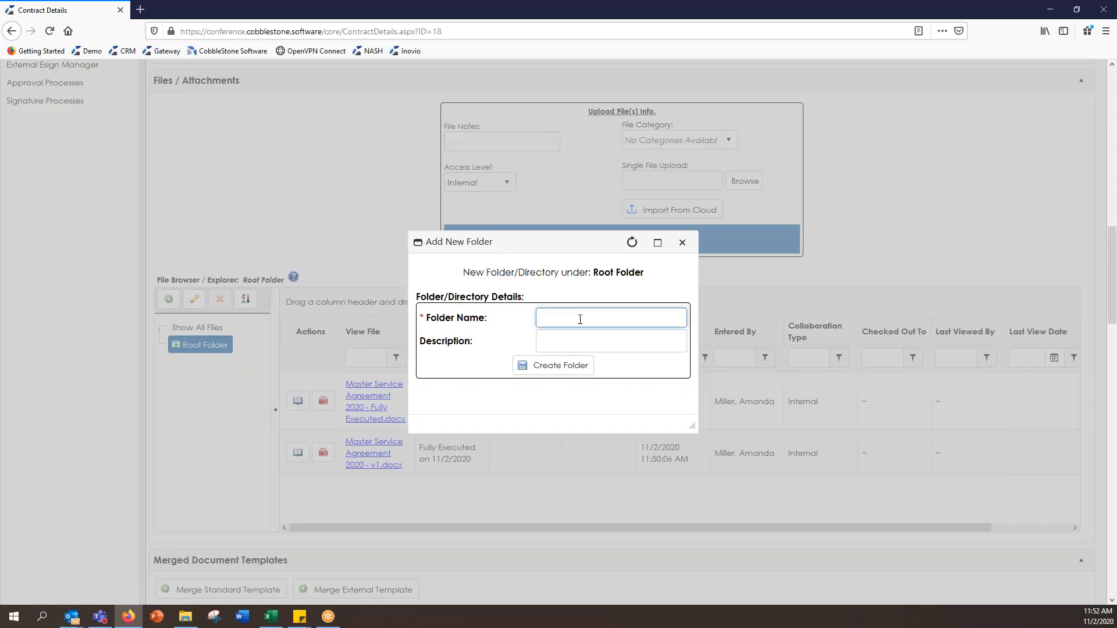
pyautogui.write('Fully')
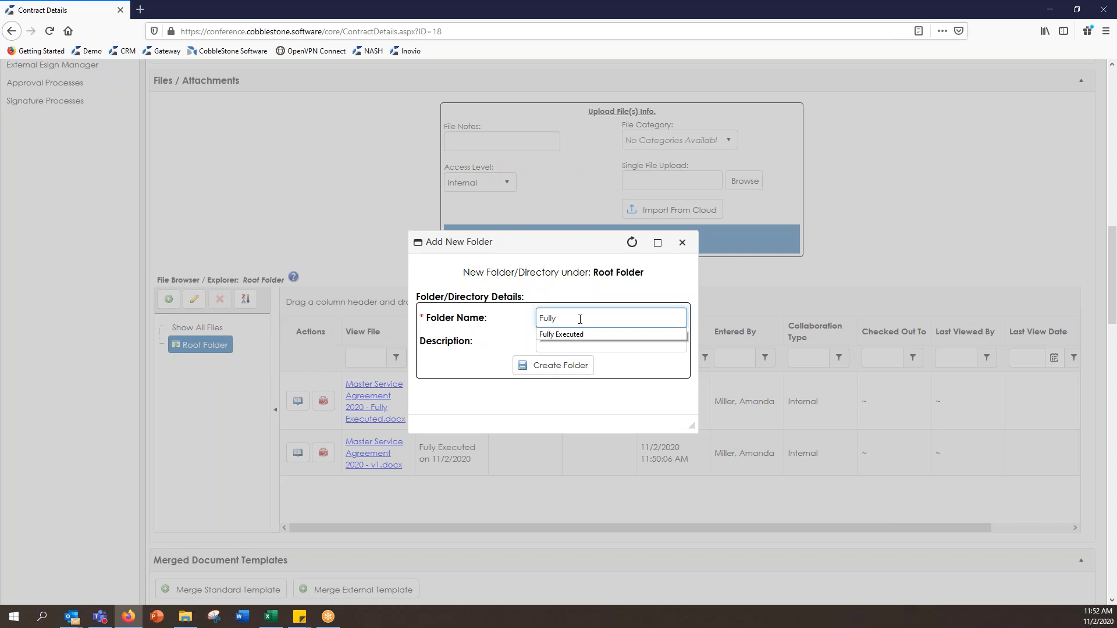
pyautogui.click(571, 333)
pyautogui.click(569, 340)
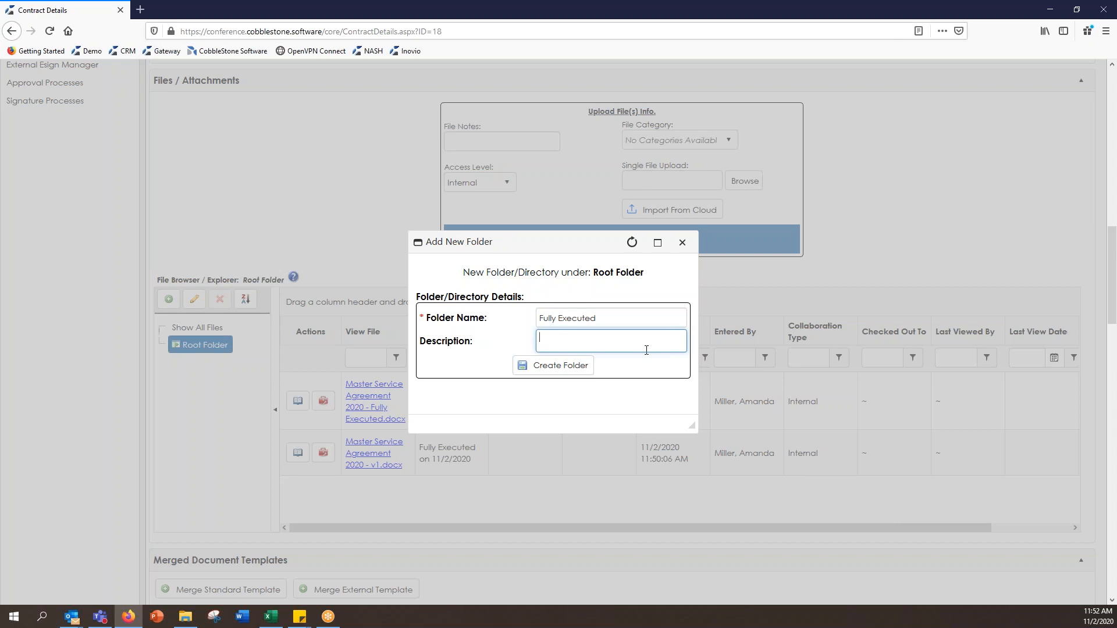
pyautogui.click(579, 365)
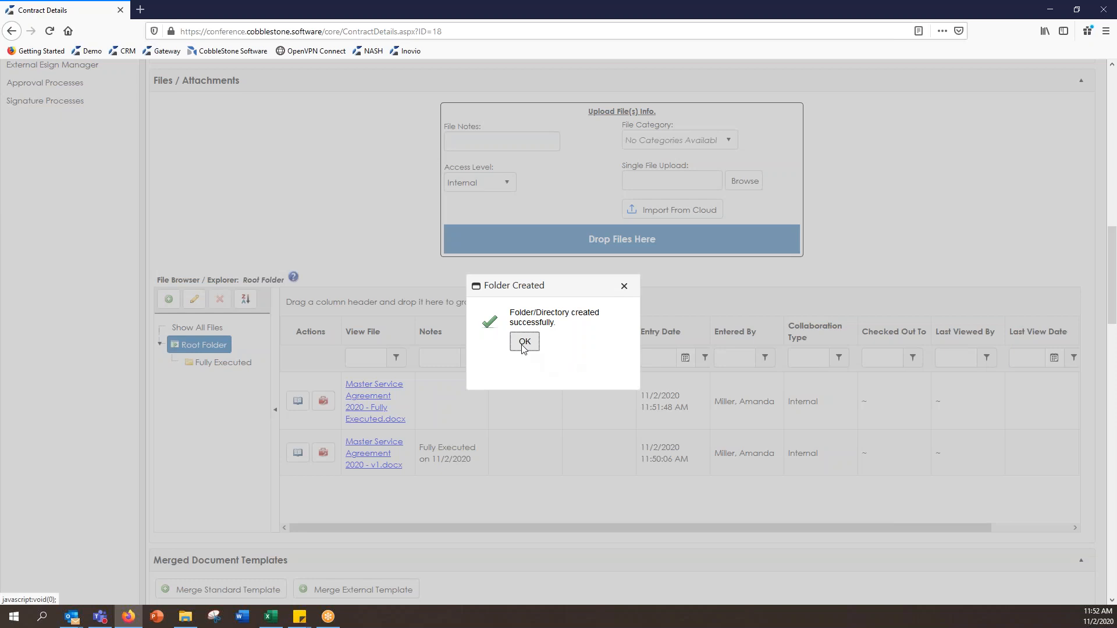
pyautogui.click(523, 343)
# Step: Move Master Service Agreement 2020 - Fully Executed.docx into the Fully Executed folder
pyautogui.click(441, 411)
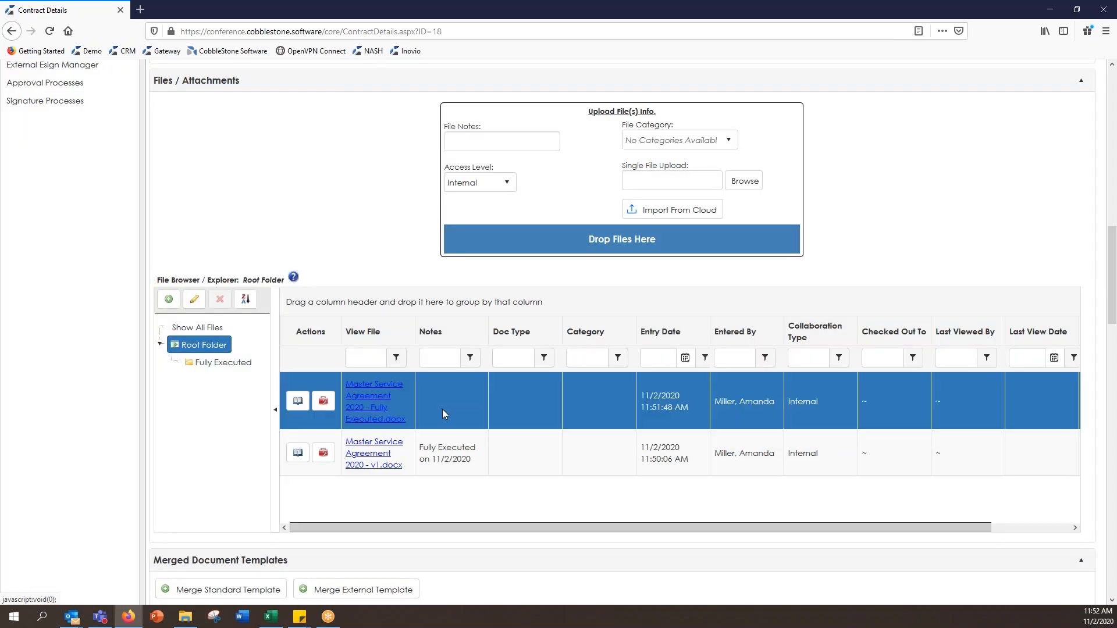
pyautogui.moveTo(472, 400); pyautogui.dragTo(234, 366)
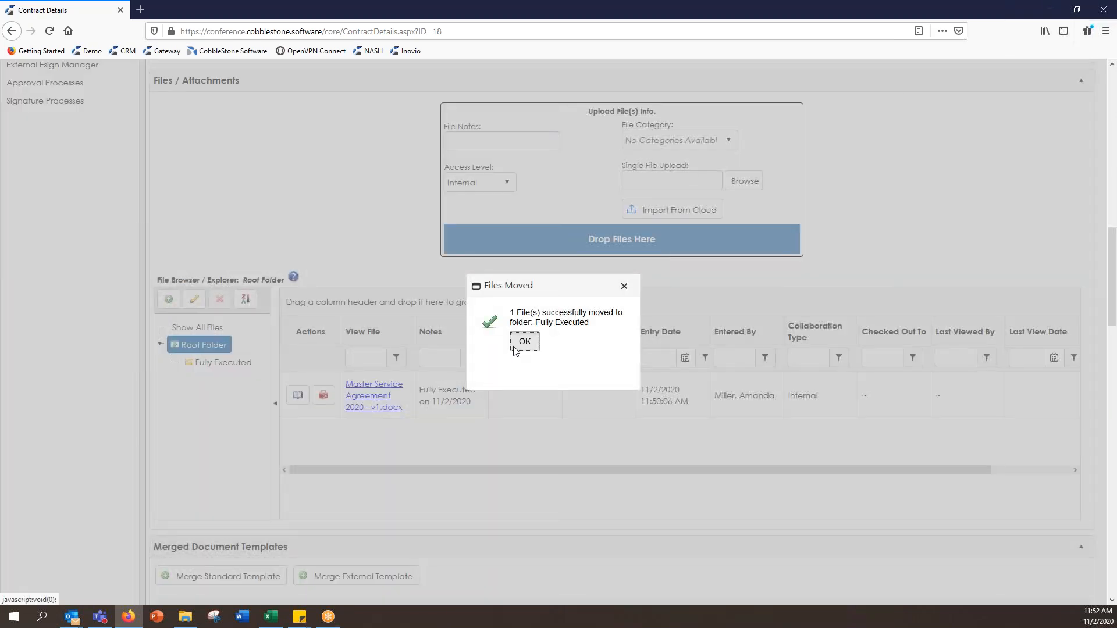
pyautogui.click(522, 343)
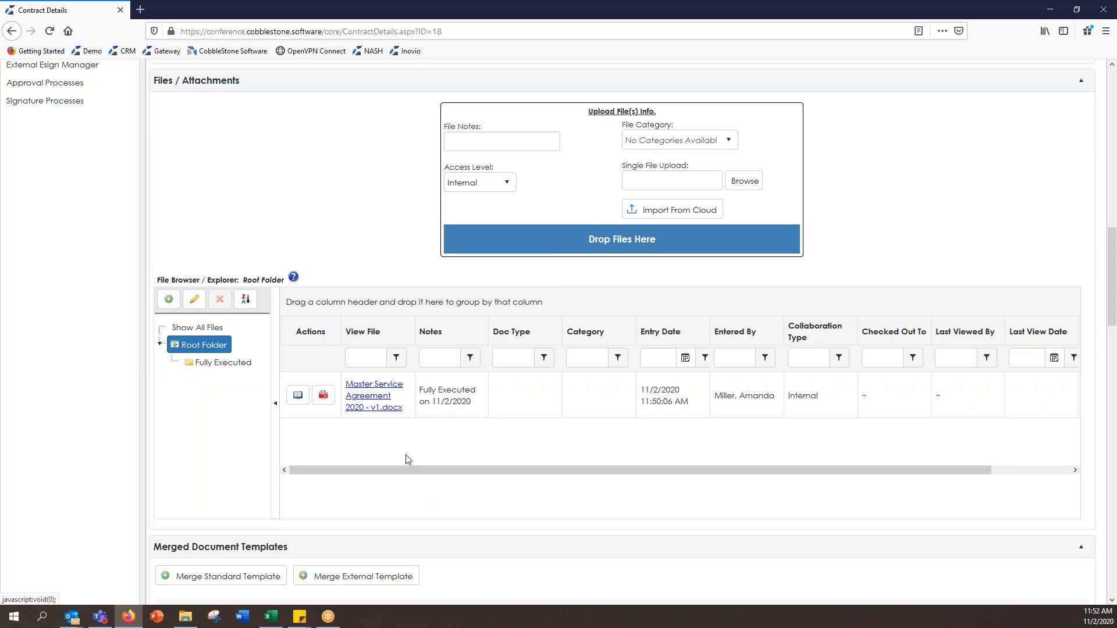
# Step: Create a new folder named Negotiations under Root Folder
pyautogui.click(169, 301)
pyautogui.click(615, 313)
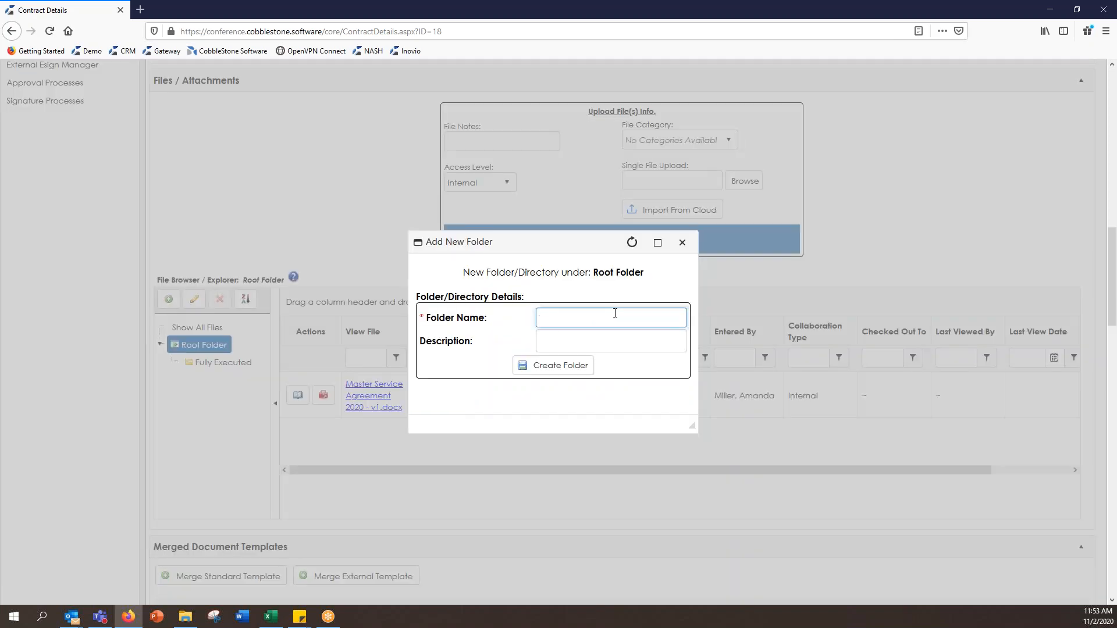
pyautogui.write('Ne')
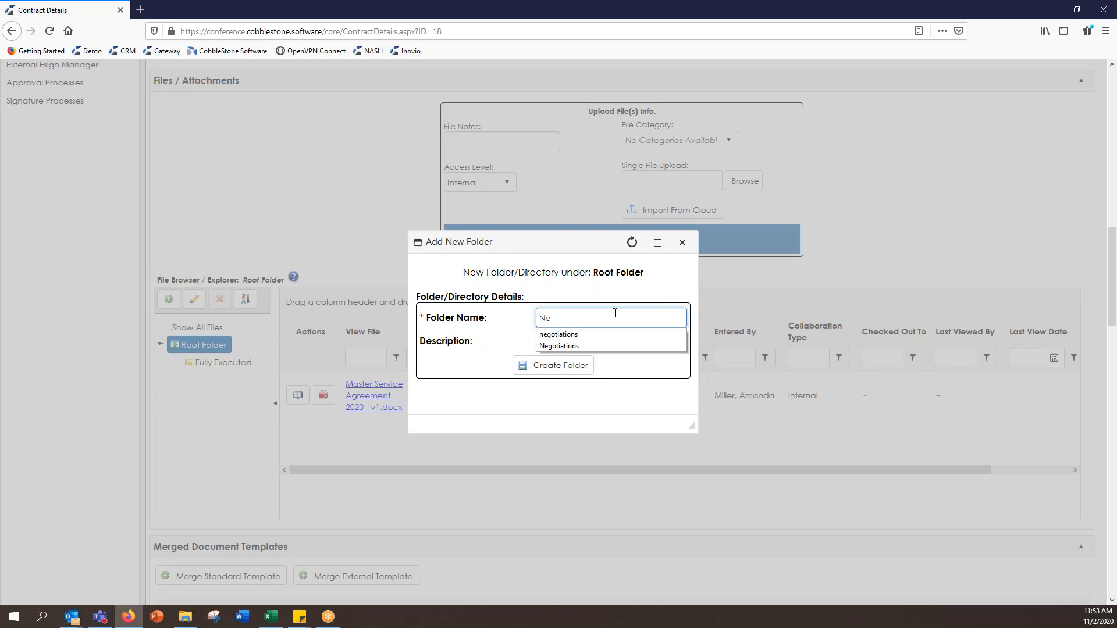
pyautogui.click(591, 347)
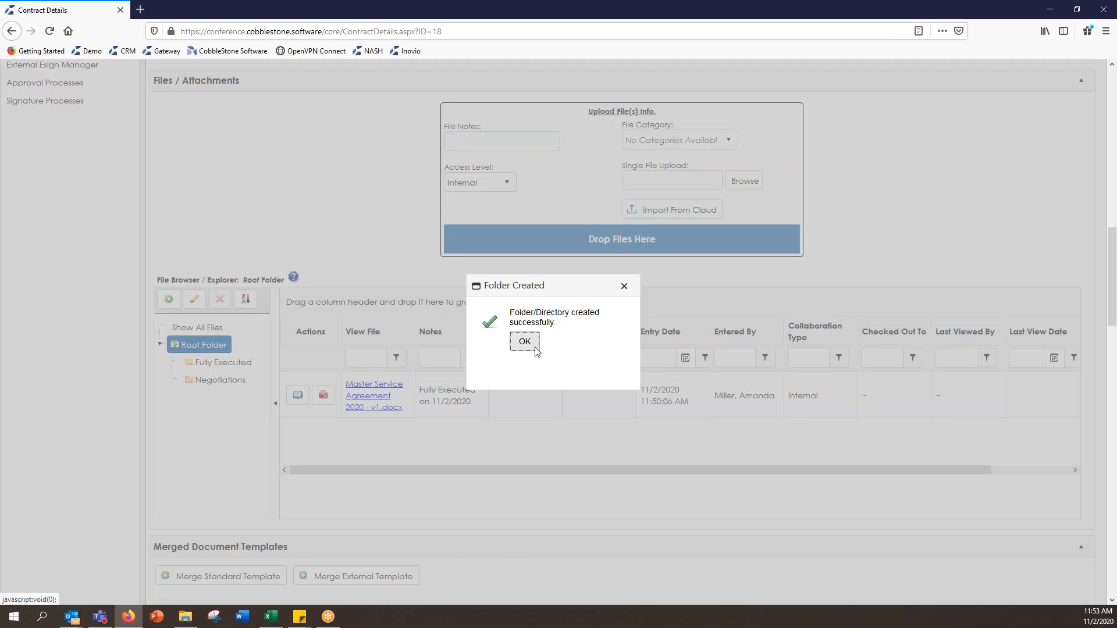
pyautogui.click(533, 346)
# Step: Move the Master Service Agreement 2020 - v1 file into the Negotiations folder
pyautogui.click(512, 397)
pyautogui.moveTo(540, 403); pyautogui.dragTo(241, 381)
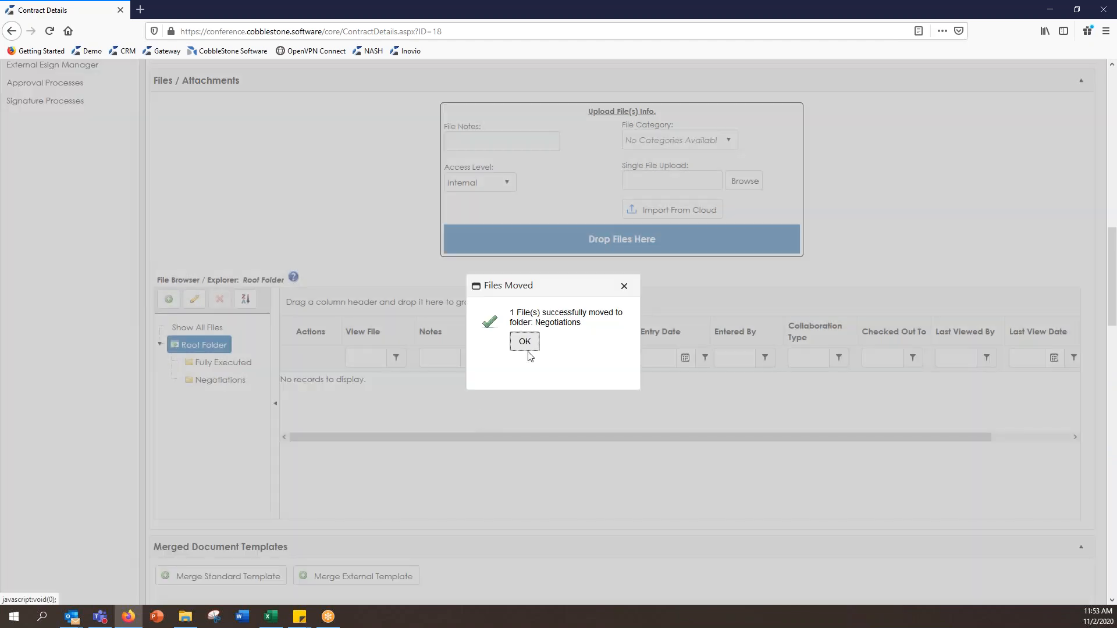
pyautogui.press('Return')
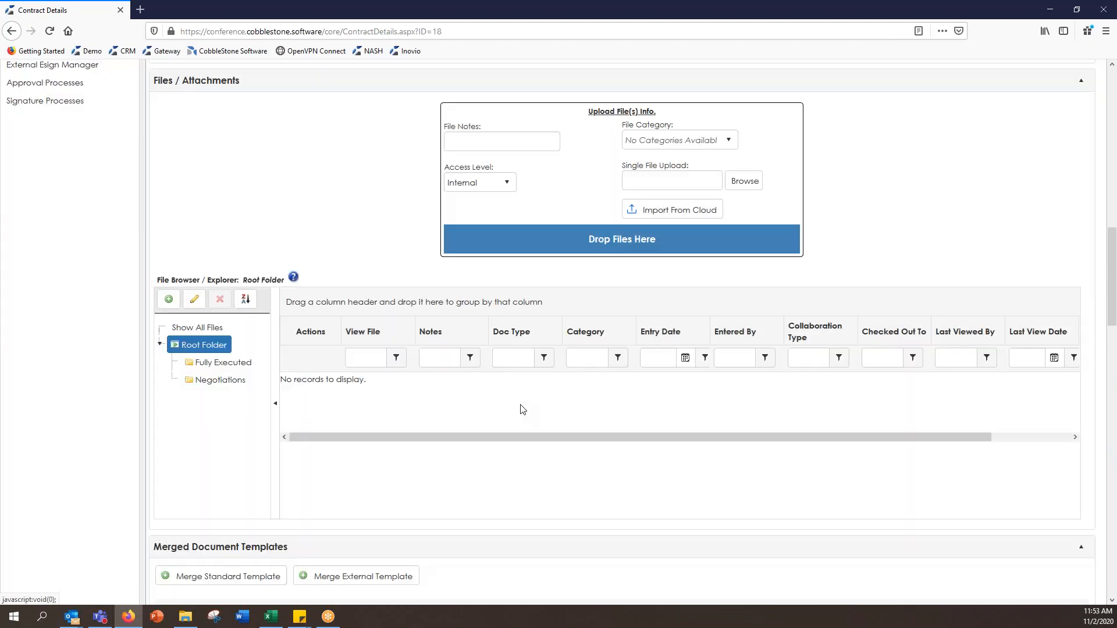
# Step: Create a folder named 'Example Sub-Folder' inside Negotiations and open it
pyautogui.click(212, 384)
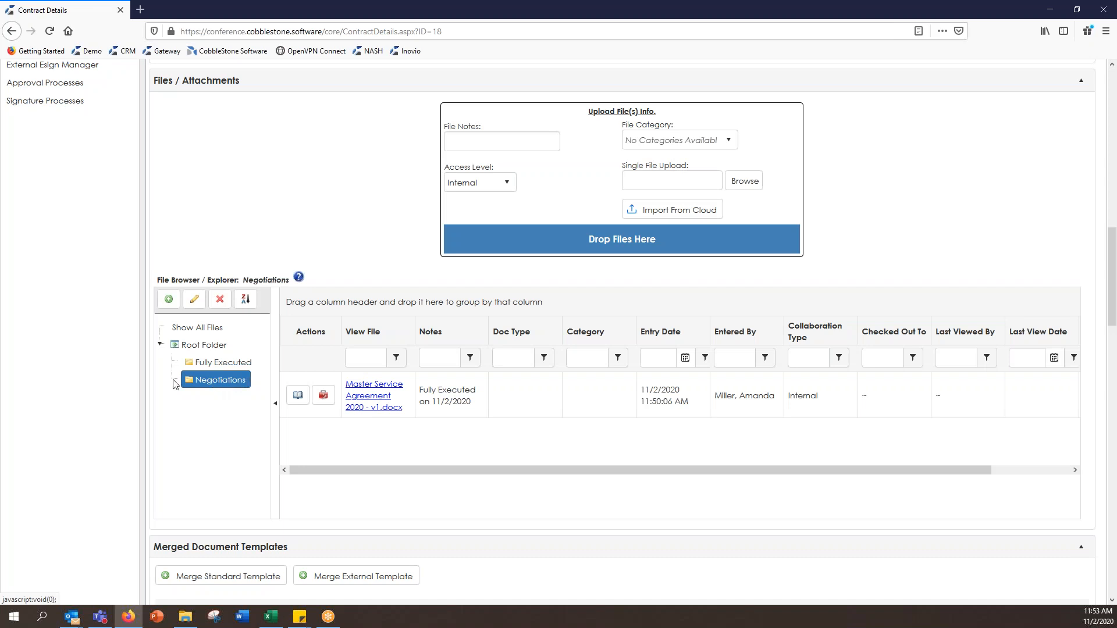
pyautogui.click(171, 304)
pyautogui.click(620, 315)
pyautogui.write('Example')
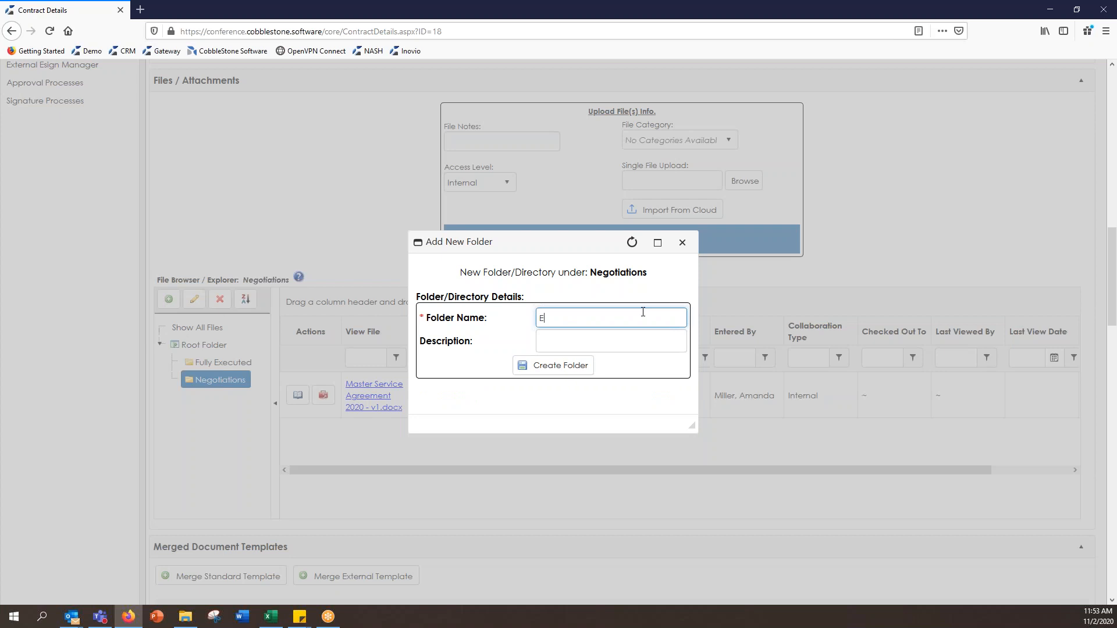
pyautogui.write(' Sub-Folder')
pyautogui.click(553, 365)
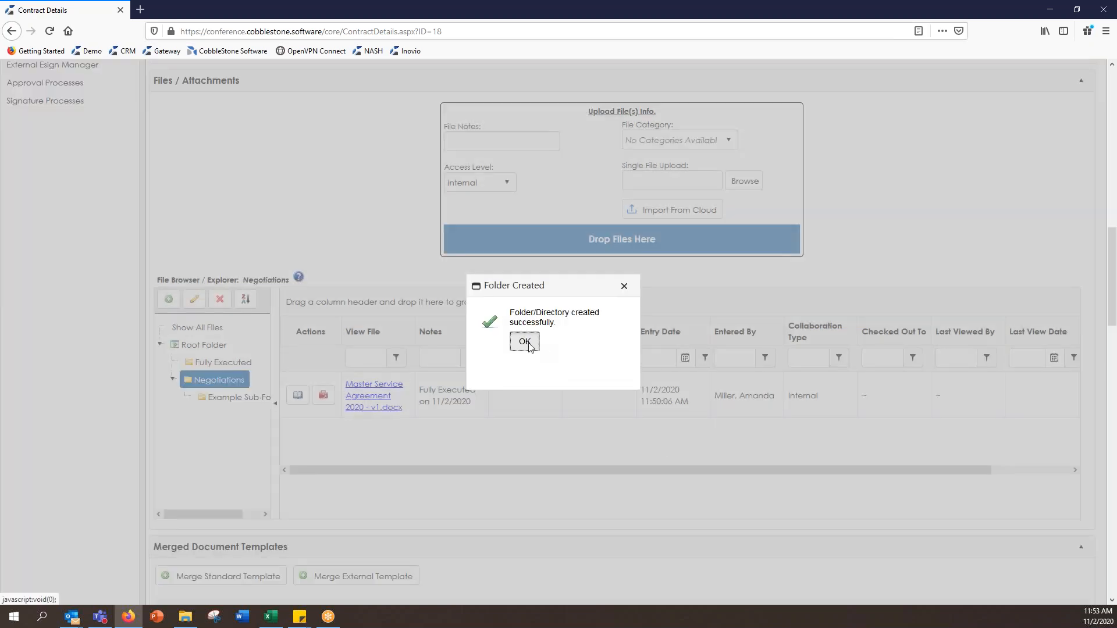
pyautogui.click(523, 341)
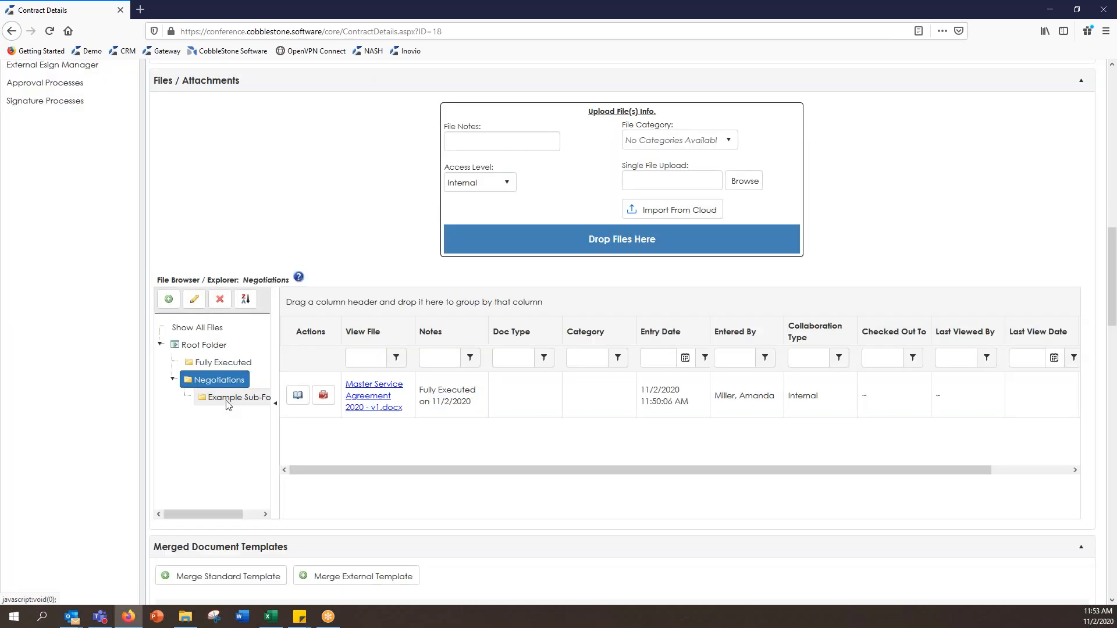
pyautogui.click(227, 398)
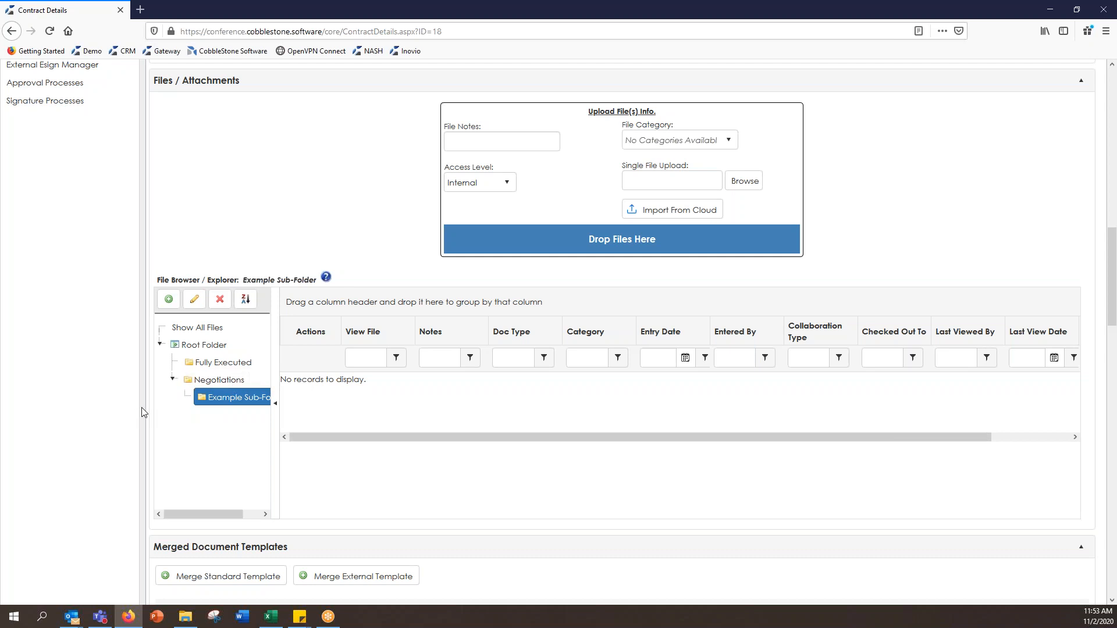
# Step: Save the internal note 'Folks from ABC Inc are so nice!' to the contract's diary log
pyautogui.scroll(-8, 142, 412)
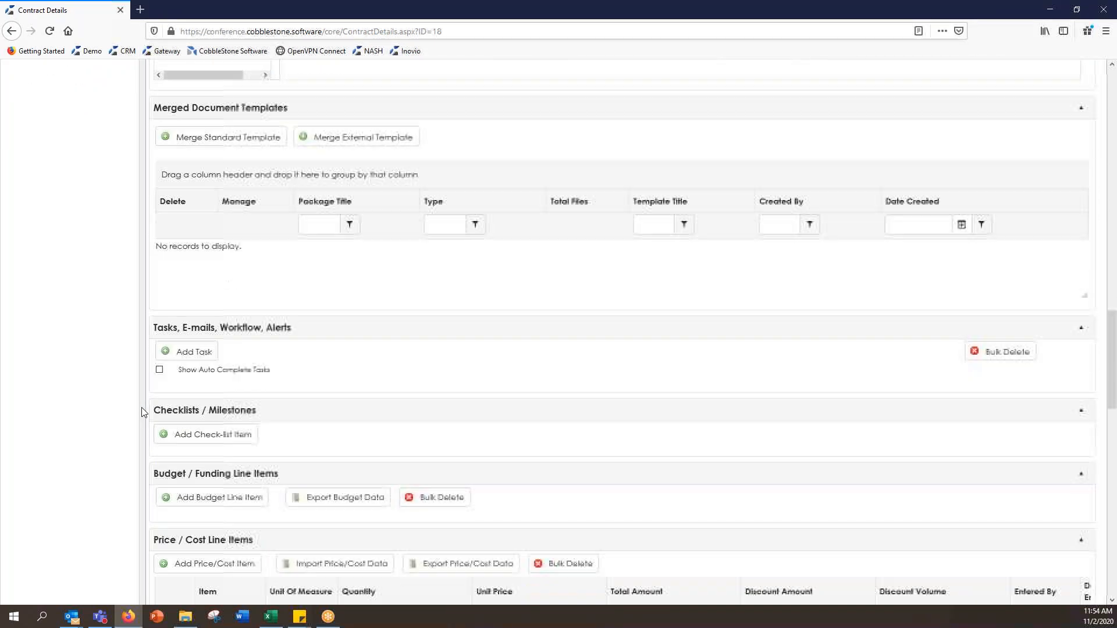
pyautogui.scroll(-7, 142, 412)
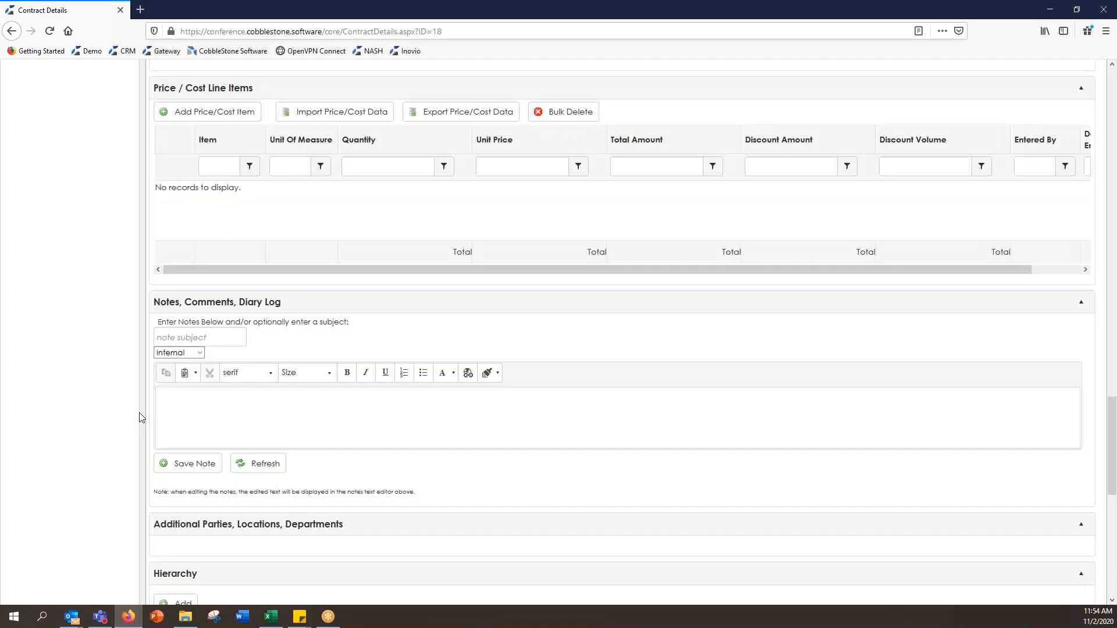
pyautogui.scroll(-1, 140, 413)
pyautogui.click(282, 358)
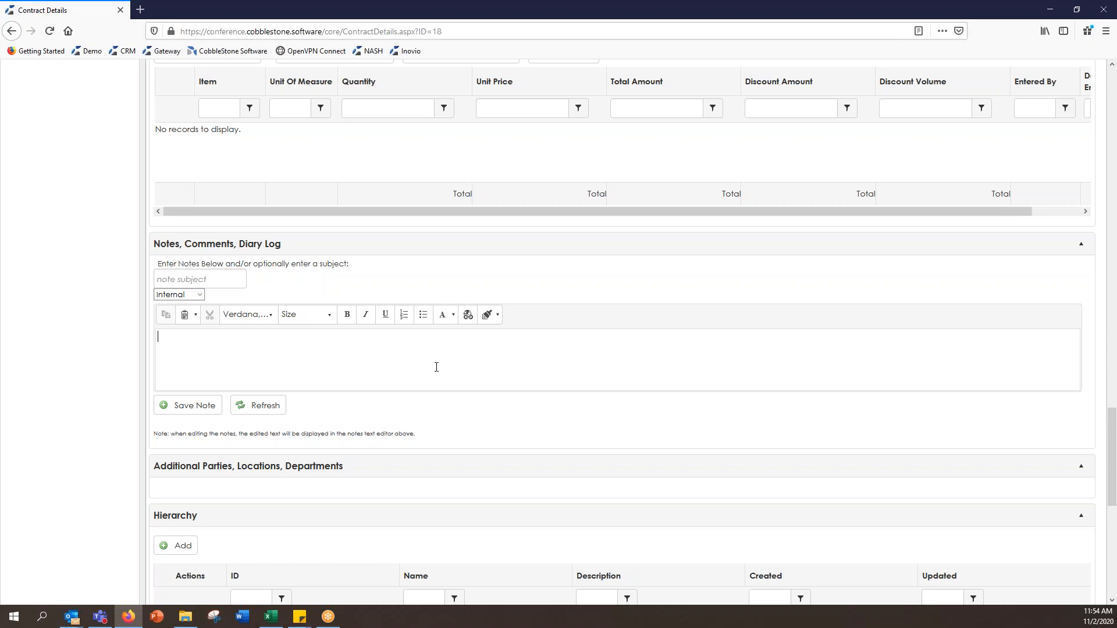
pyautogui.write('Folks from ABC Inc are so nice!')
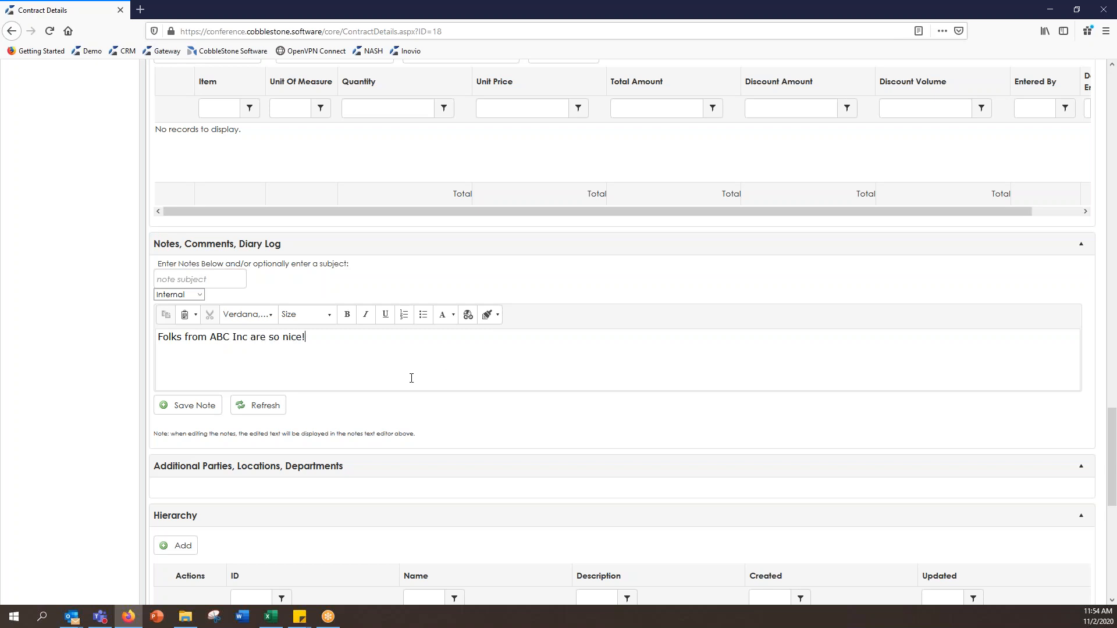
pyautogui.click(205, 409)
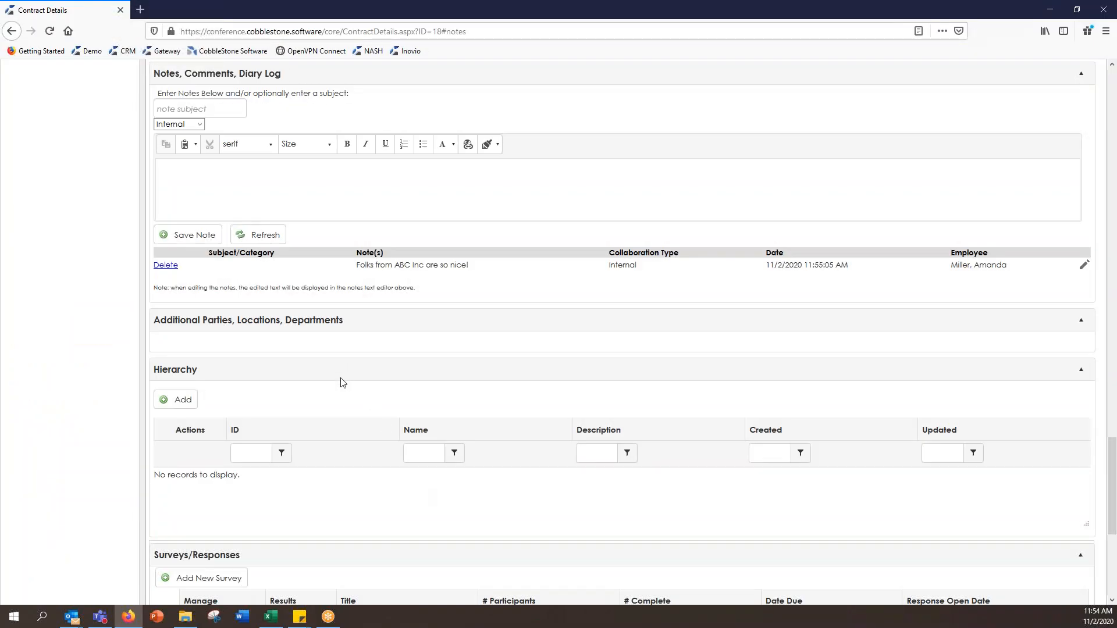
pyautogui.scroll(1, 341, 383)
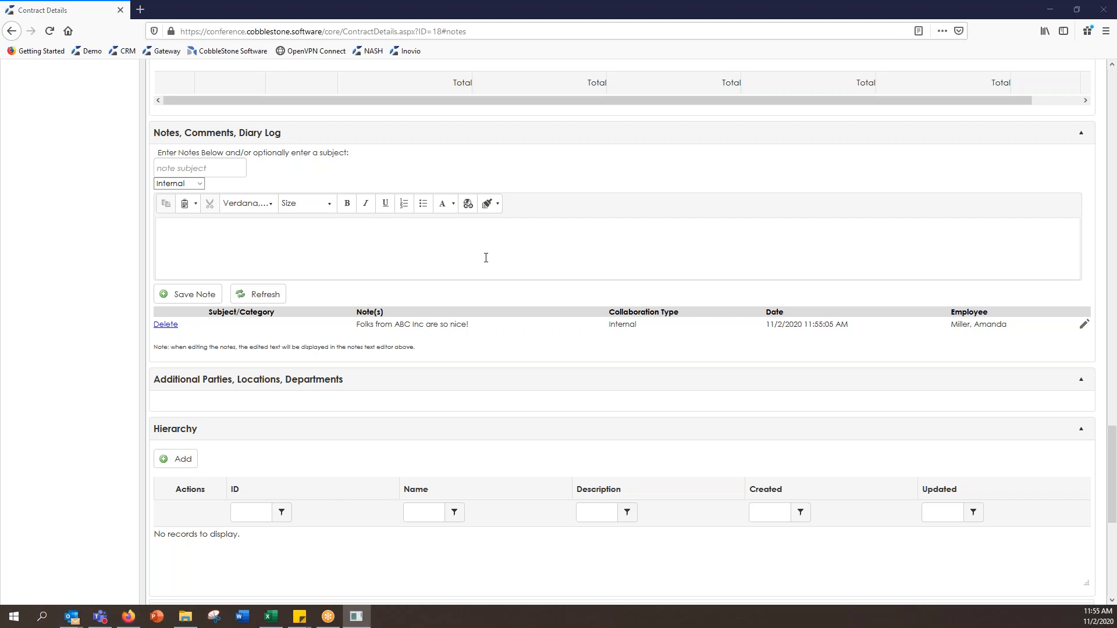
pyautogui.moveTo(1112, 446); pyautogui.dragTo(1110, 82)
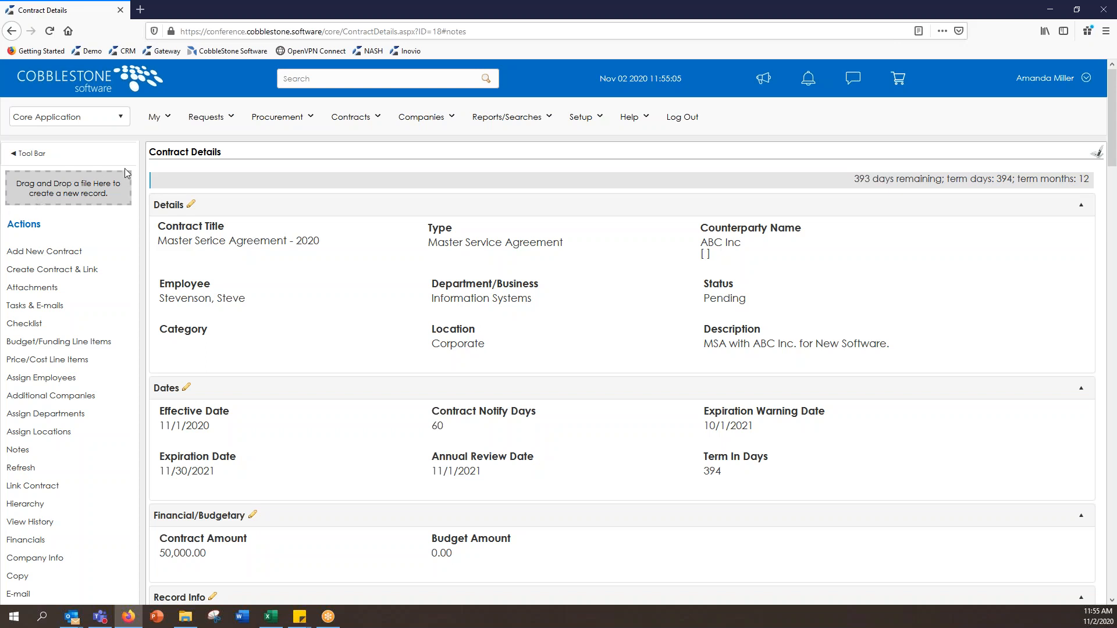
pyautogui.moveTo(130, 171)
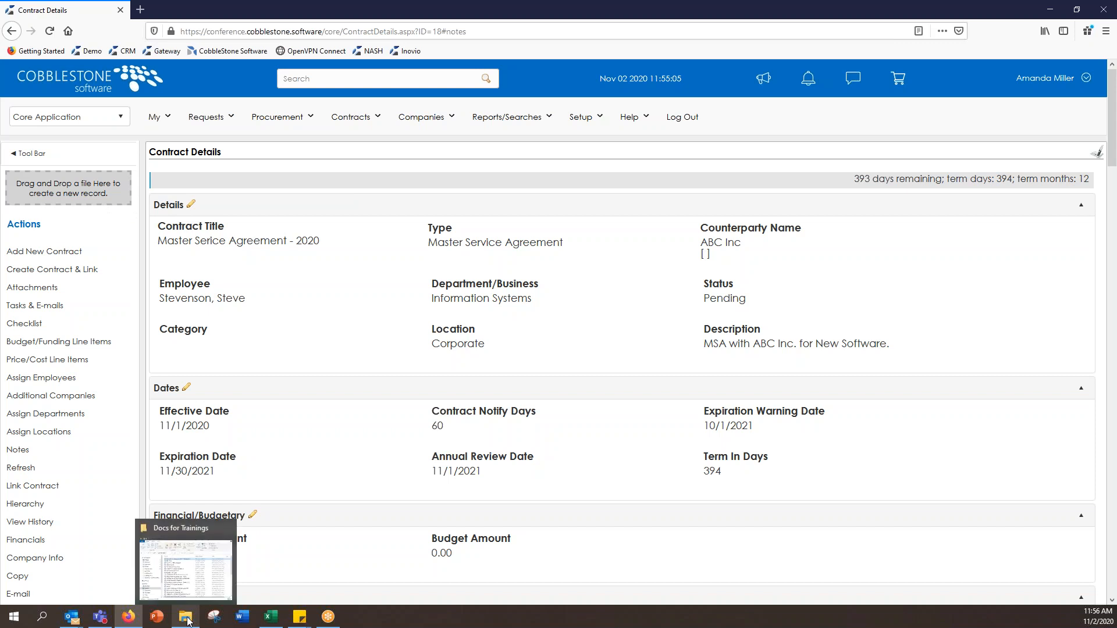
# Step: Drag Master Service Agreement 2020 - Fully Executed.docx from Docs for Trainings into CobbleStone's File Queue
pyautogui.click(188, 620)
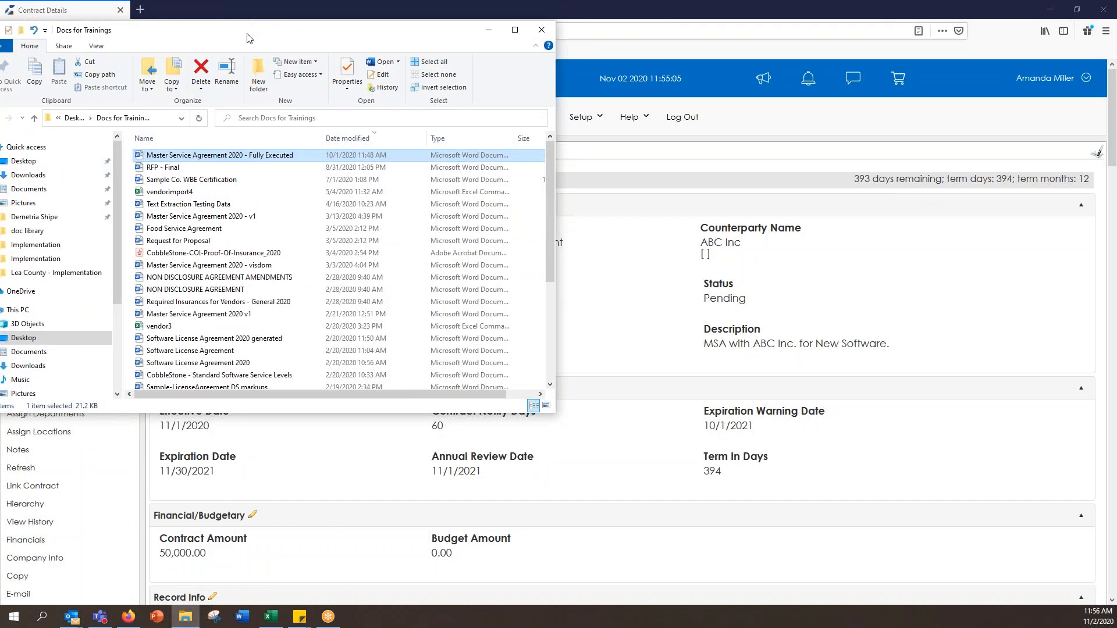
pyautogui.moveTo(280, 20); pyautogui.dragTo(546, 70)
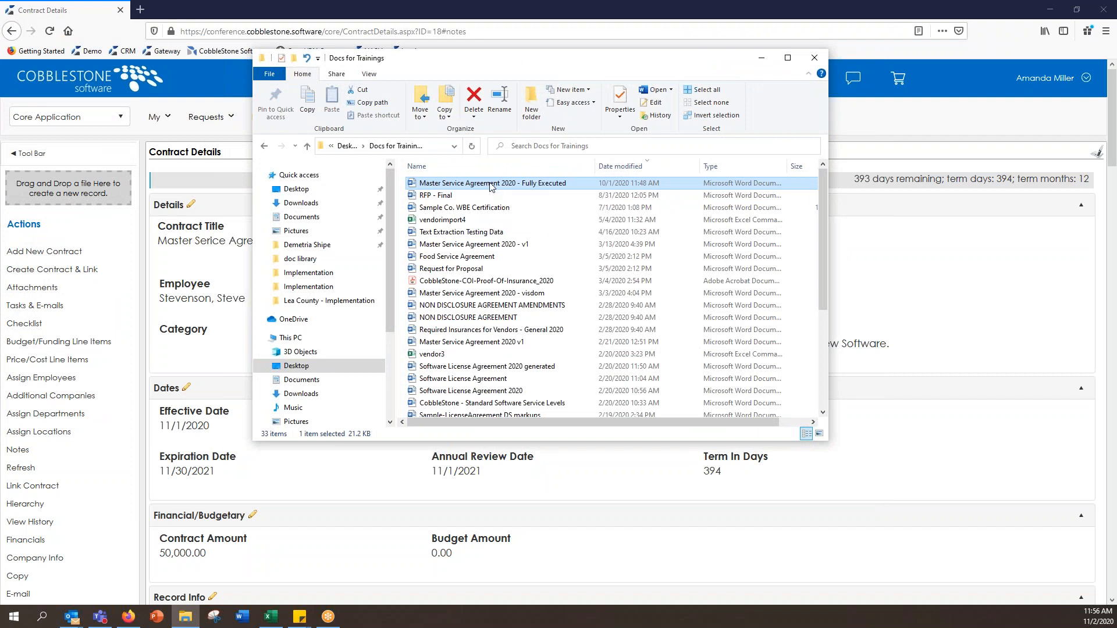
pyautogui.moveTo(491, 186); pyautogui.dragTo(53, 185)
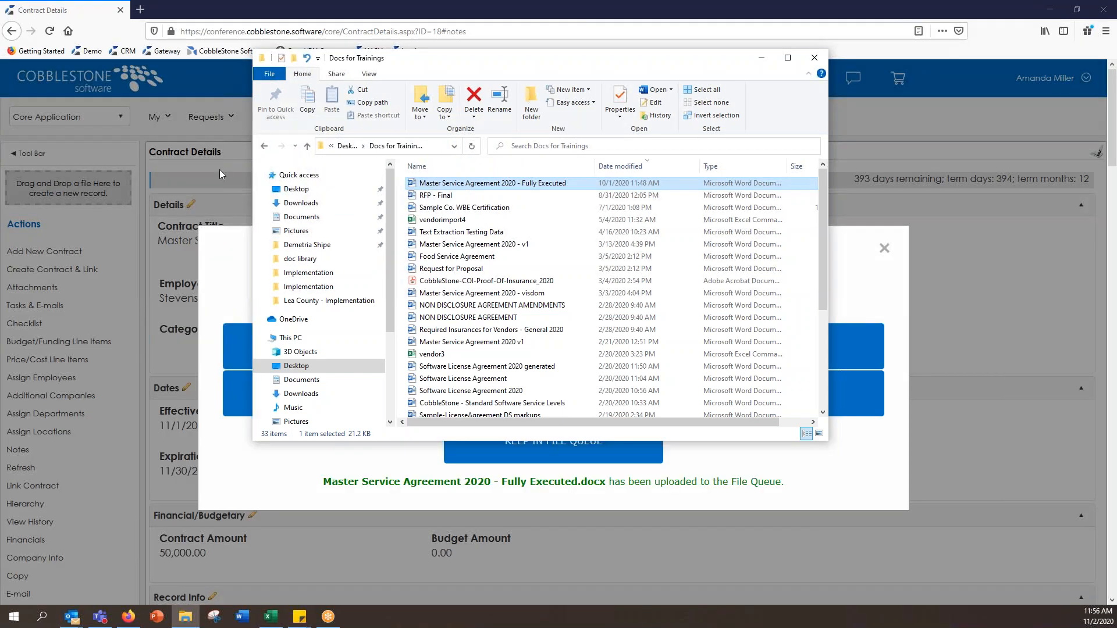
# Step: Create a Master Service Agreement contract record from the dropped Master Service Agreement 2020 file
pyautogui.click(758, 60)
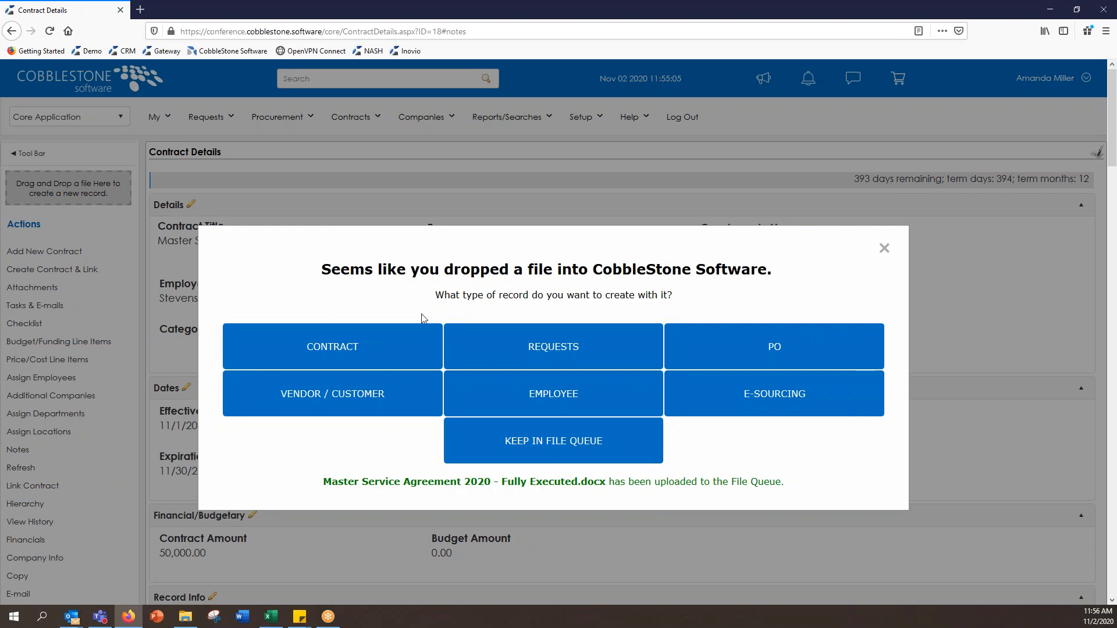
pyautogui.click(398, 348)
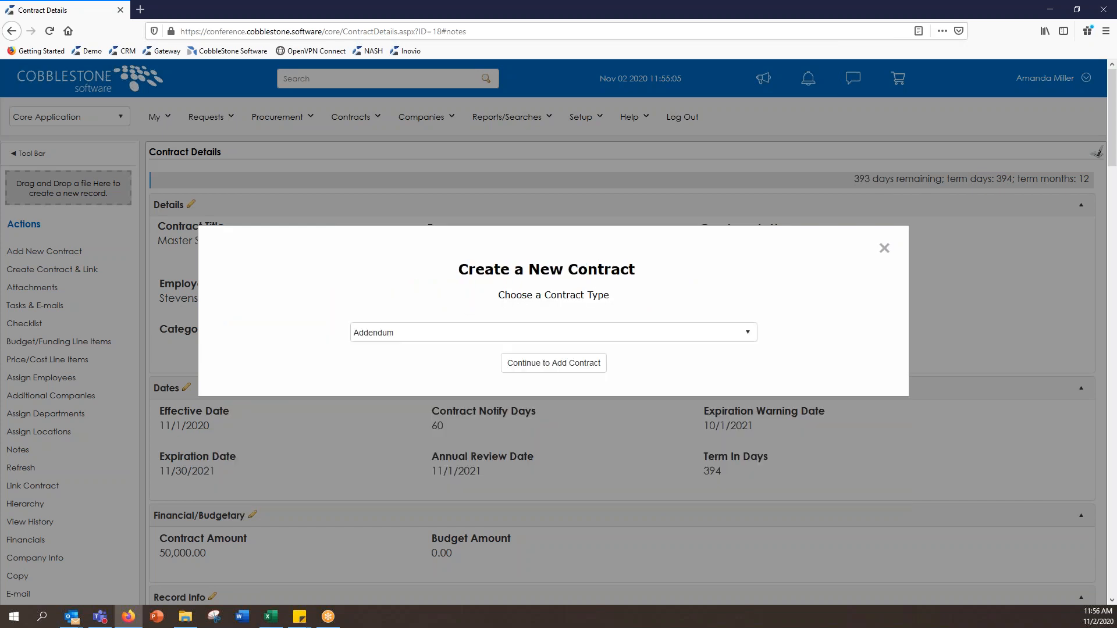
pyautogui.click(395, 334)
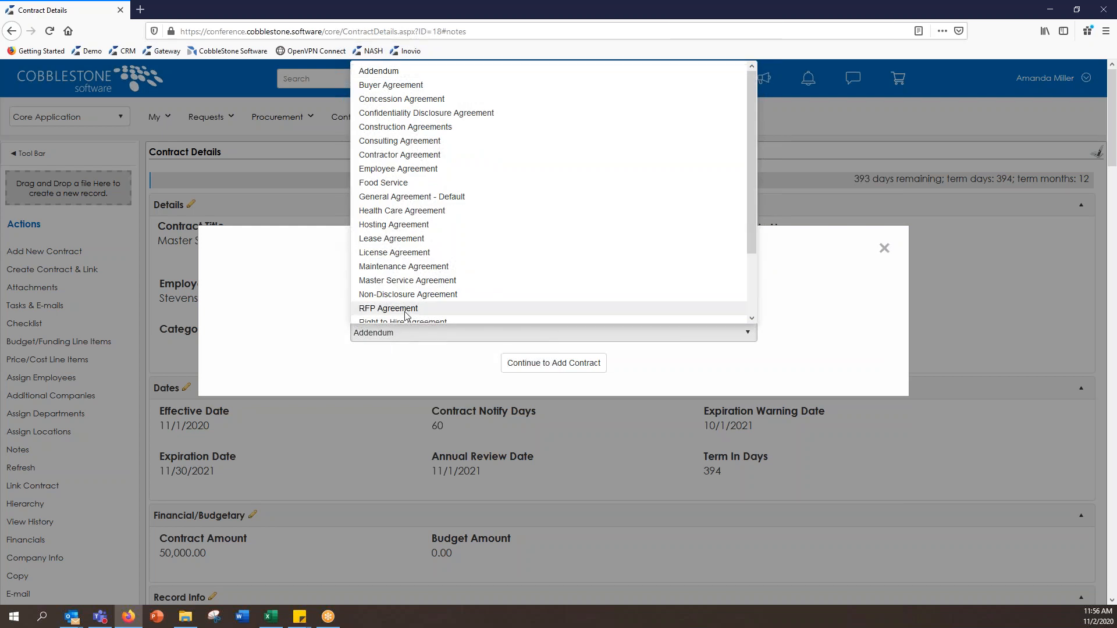
pyautogui.click(410, 287)
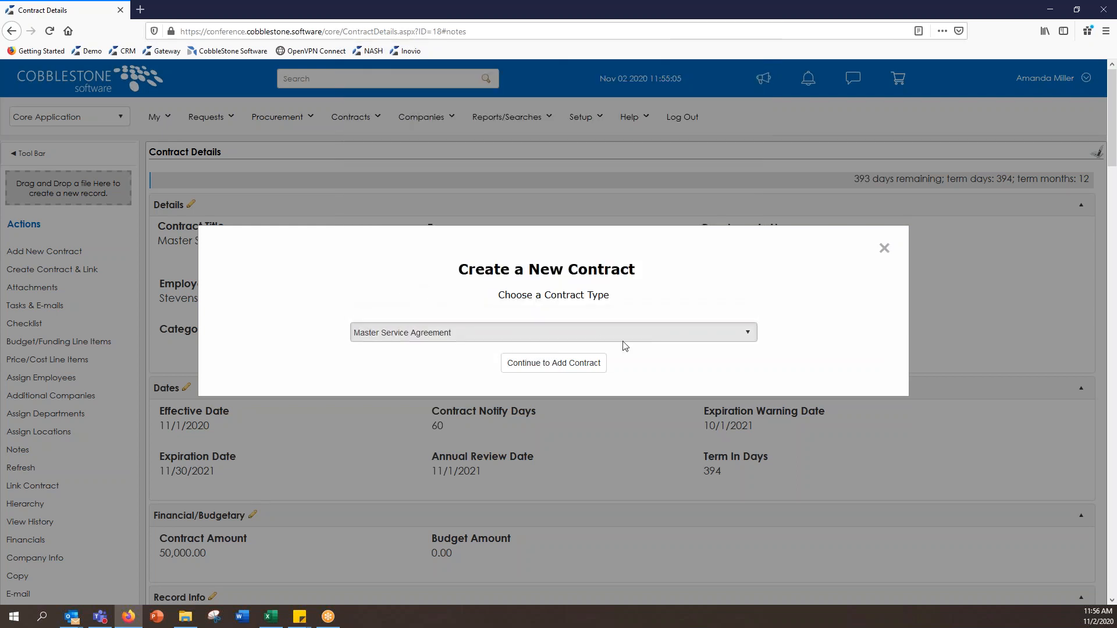
pyautogui.click(584, 370)
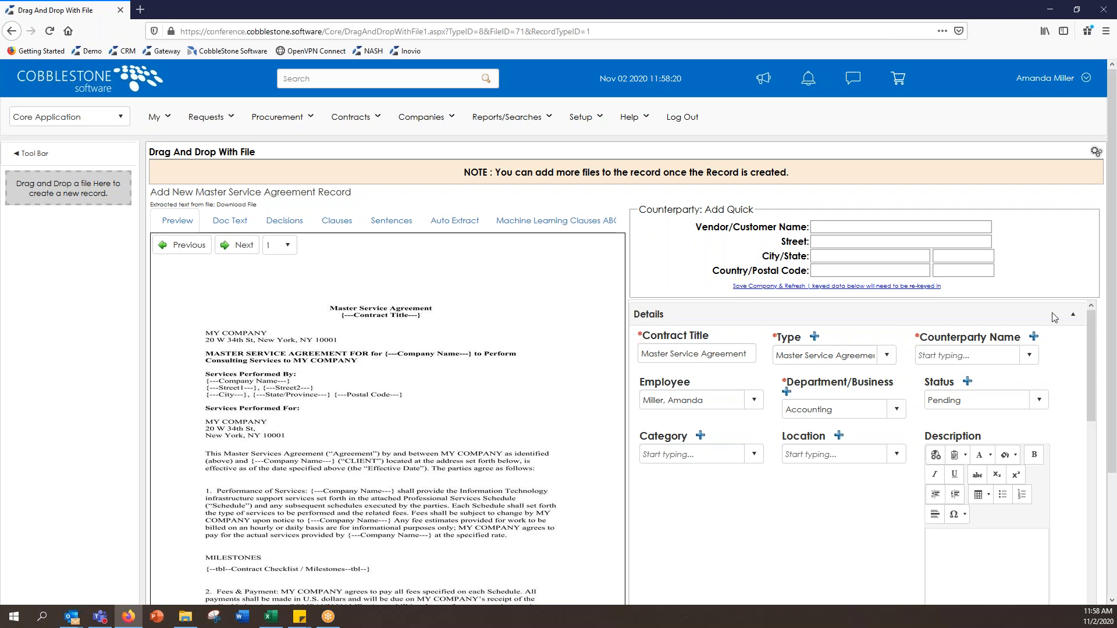
# Step: Keep the title Master Service Agreement and set the counterparty to ABC Inc
pyautogui.scroll(-2, 1113, 269)
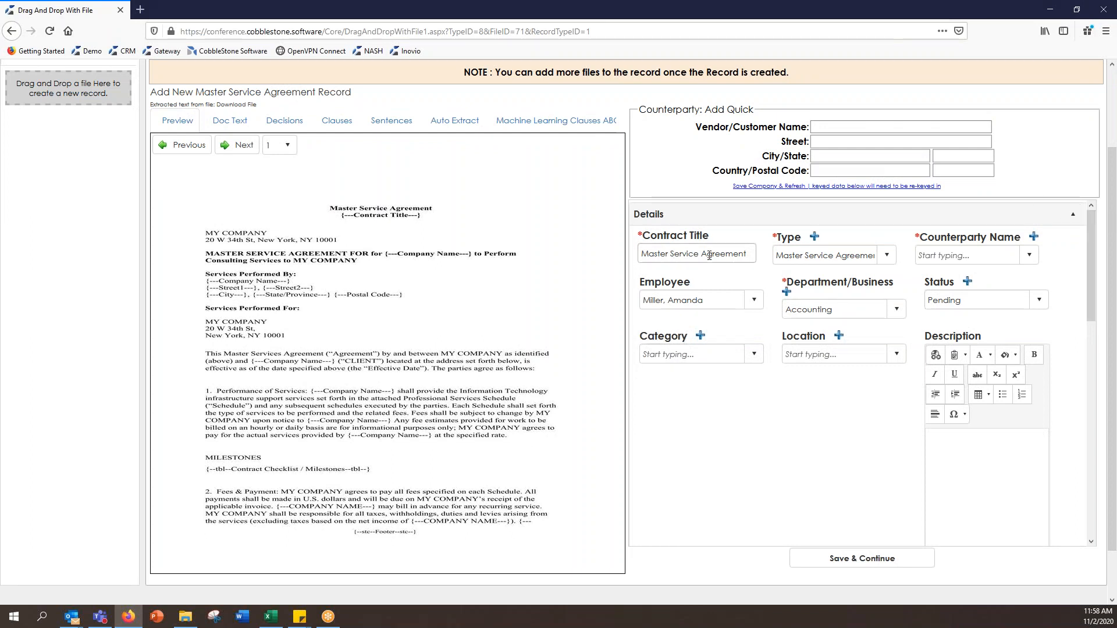
pyautogui.click(751, 254)
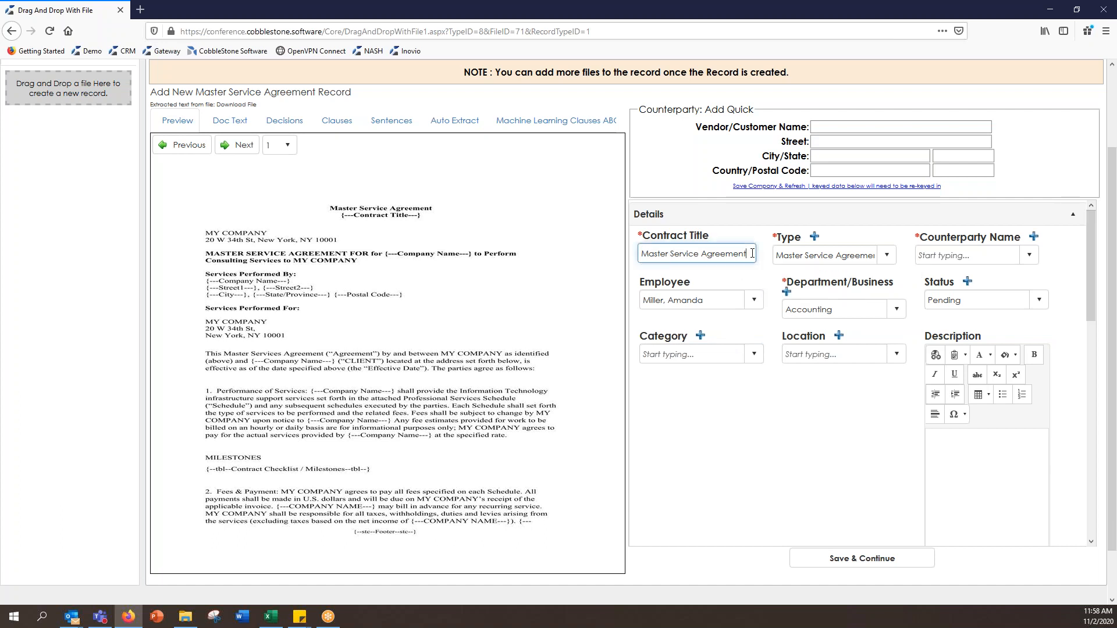
pyautogui.click(775, 280)
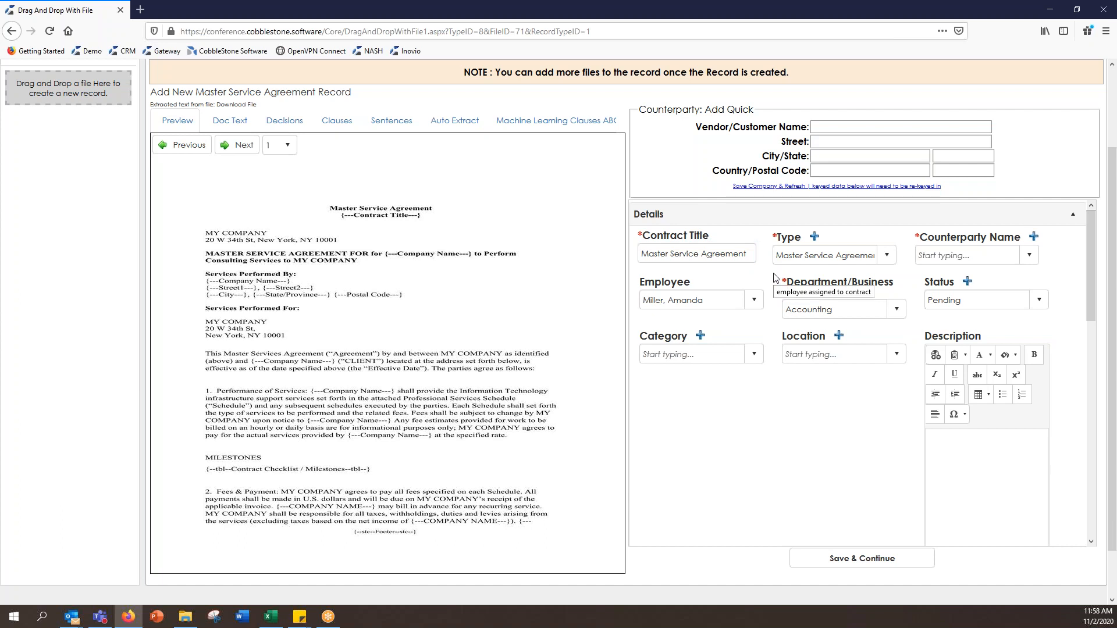
pyautogui.click(993, 256)
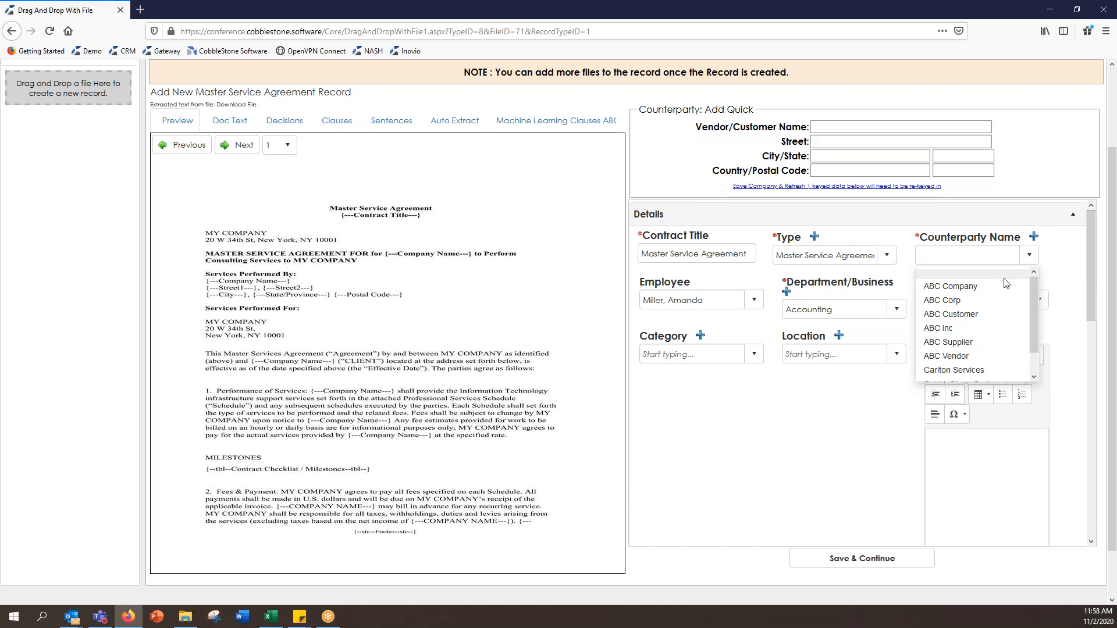
pyautogui.click(1007, 334)
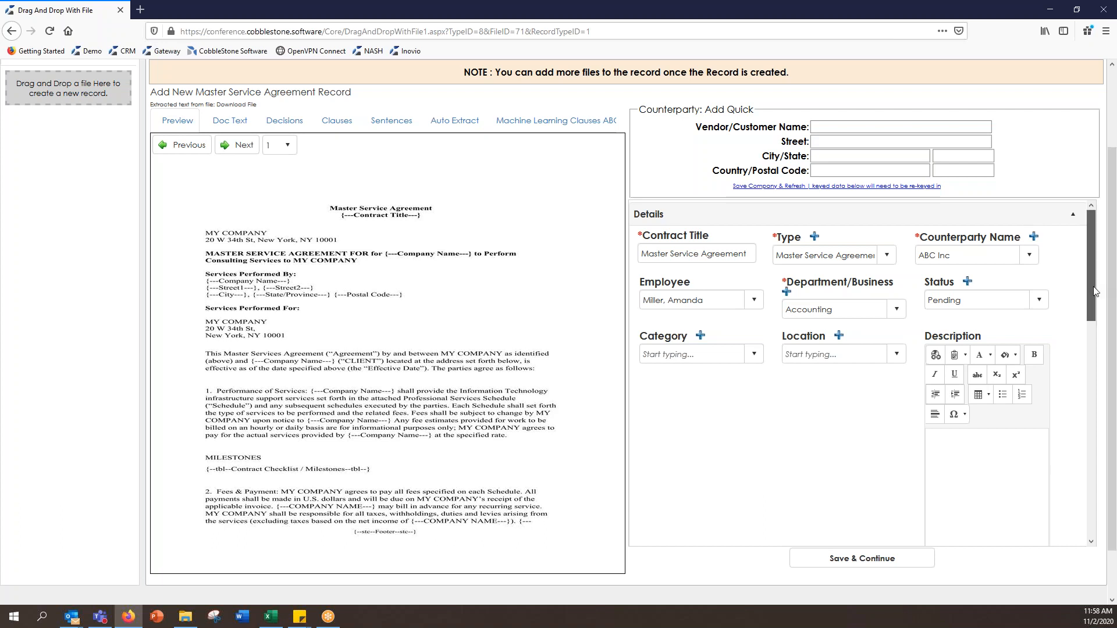
# Step: Set the contract's location to Corporate
pyautogui.scroll(-2, 1094, 292)
pyautogui.click(876, 283)
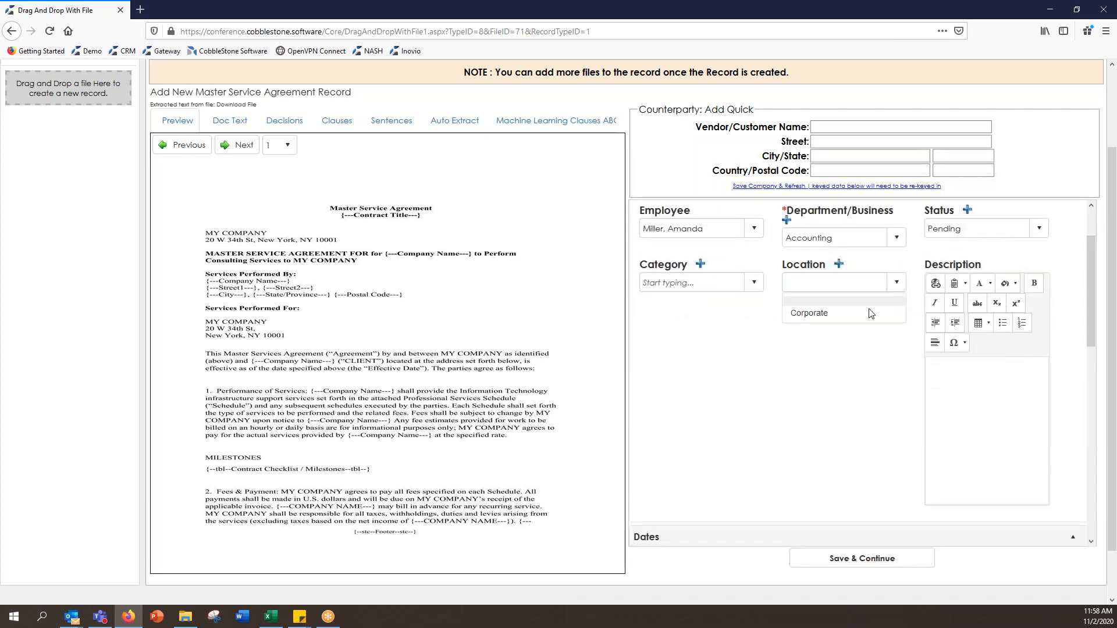
pyautogui.click(871, 313)
pyautogui.scroll(-1, 892, 373)
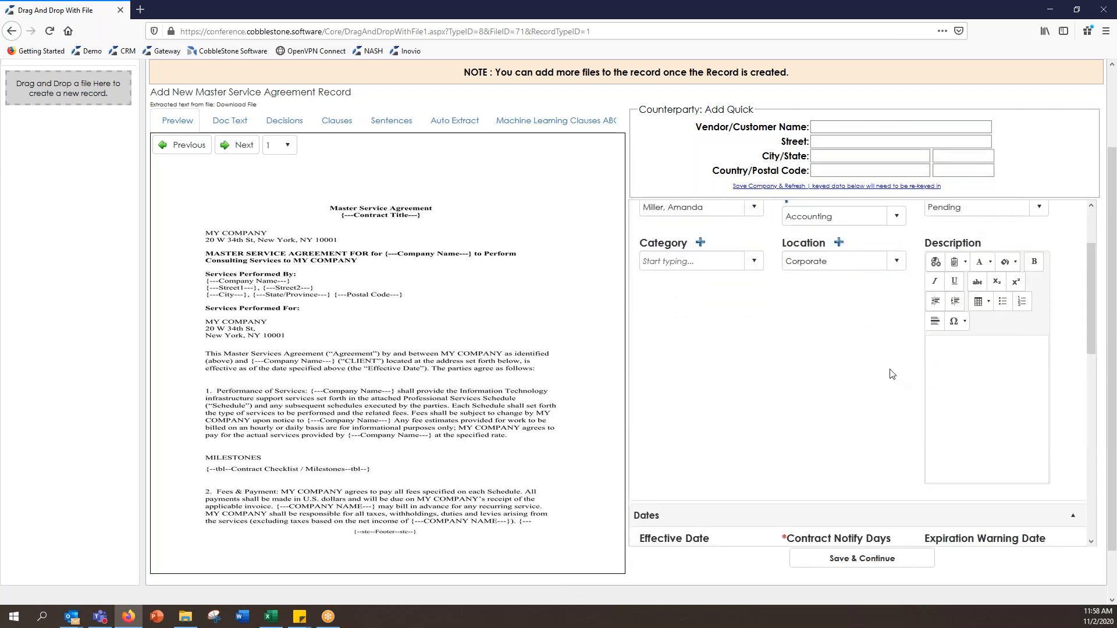
pyautogui.scroll(-2, 892, 374)
pyautogui.scroll(3, 1096, 316)
pyautogui.moveTo(1090, 306); pyautogui.dragTo(1091, 396)
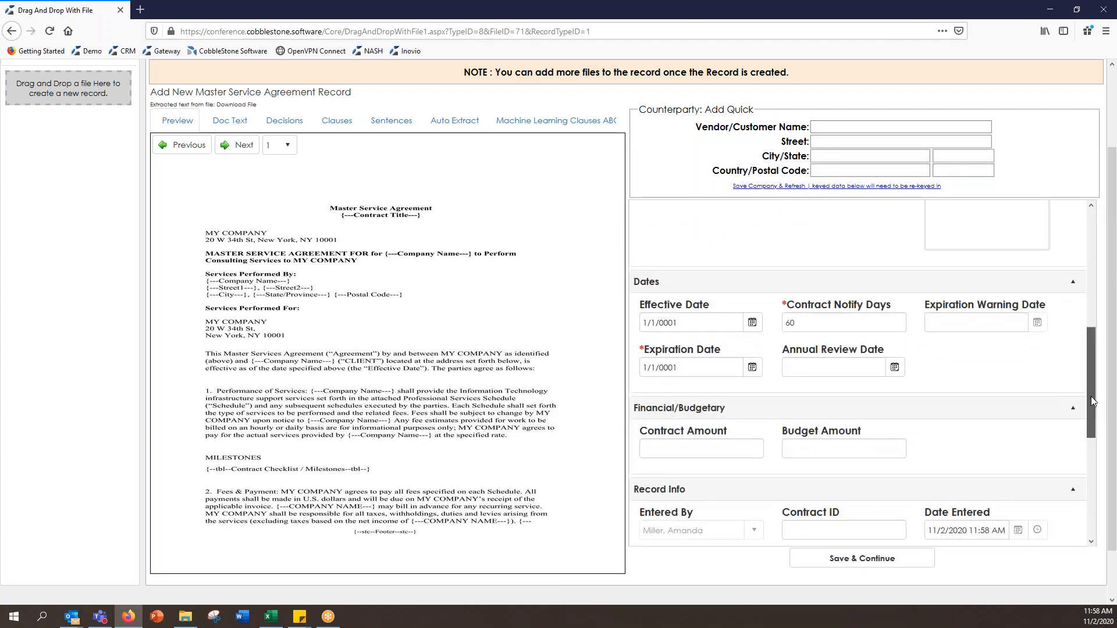
# Step: Replace the 1/1/0001 effective date with 11/1/2020
pyautogui.click(715, 324)
pyautogui.tripleClick(707, 326)
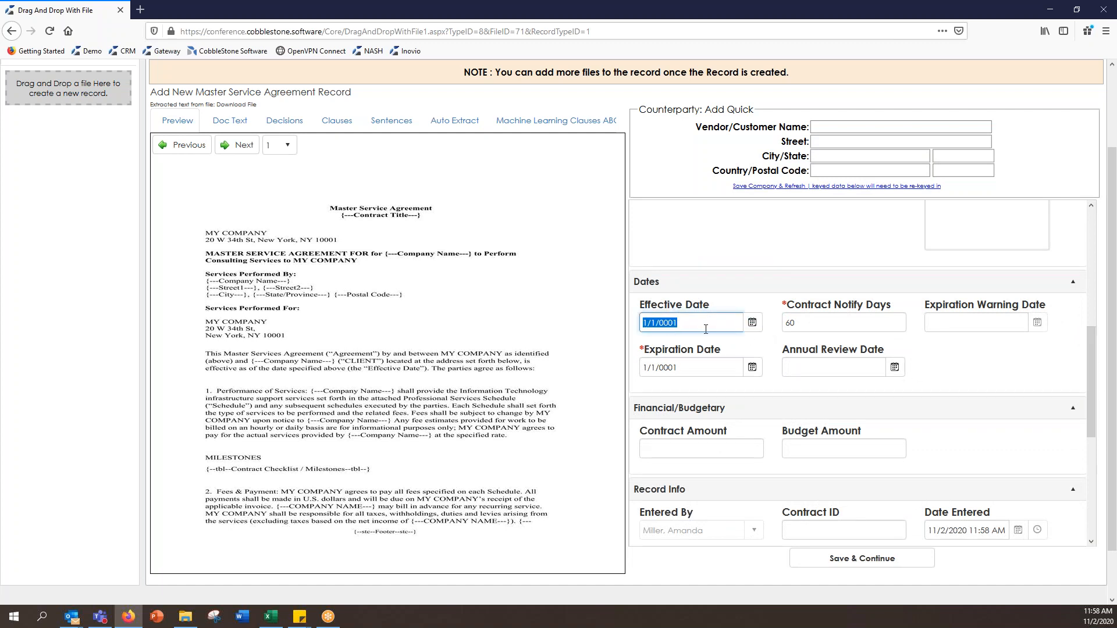
pyautogui.press('BackSpace')
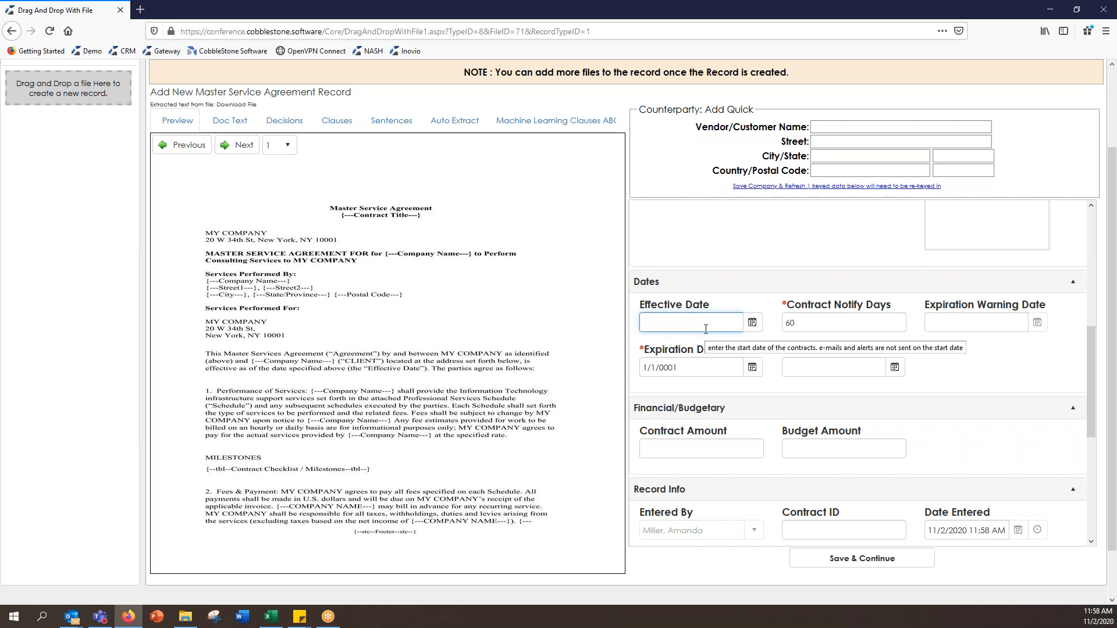
pyautogui.write('11/1/2020')
# Step: Clear and re-enter the expiration date, then save the new contract record
pyautogui.moveTo(664, 367); pyautogui.dragTo(644, 367)
pyautogui.hotkey('ctrl', 'a')
pyautogui.press('BackSpace')
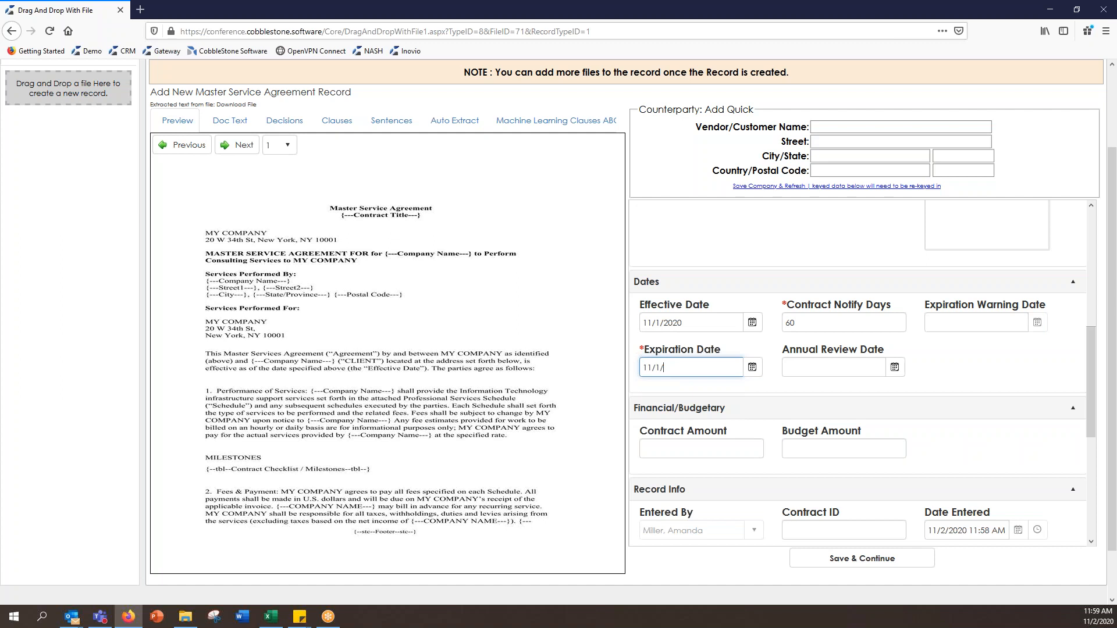
pyautogui.click(967, 375)
pyautogui.scroll(-3, 969, 376)
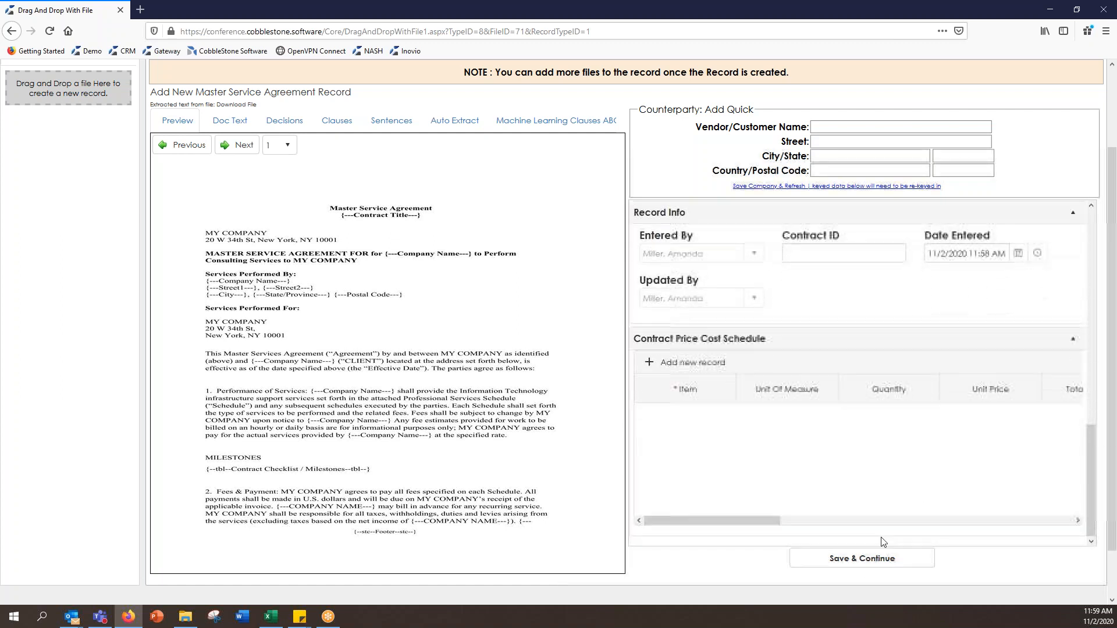
pyautogui.click(864, 560)
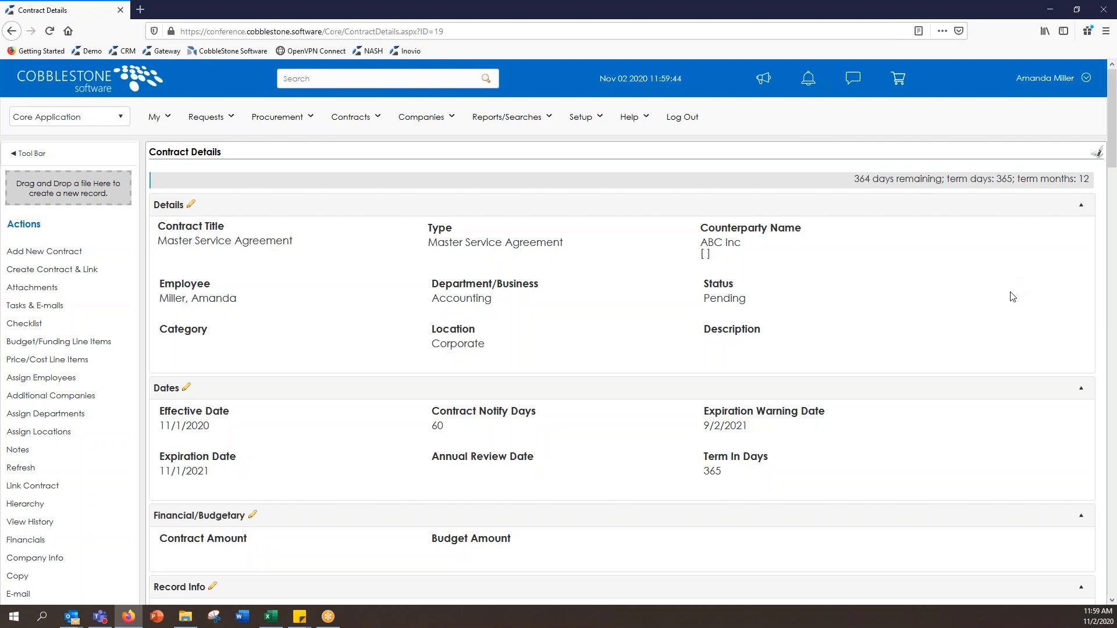
# Step: Scroll the Contract Details page to check the attached document, then return to the top
pyautogui.scroll(-3, 1017, 293)
pyautogui.scroll(-8, 1017, 293)
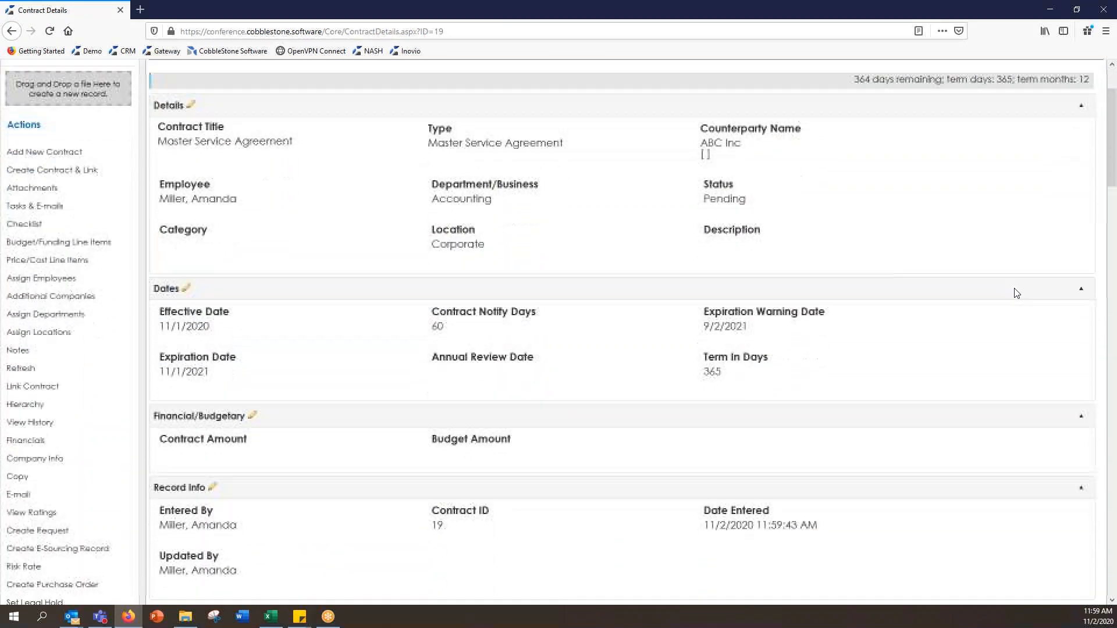
pyautogui.scroll(-6, 1017, 291)
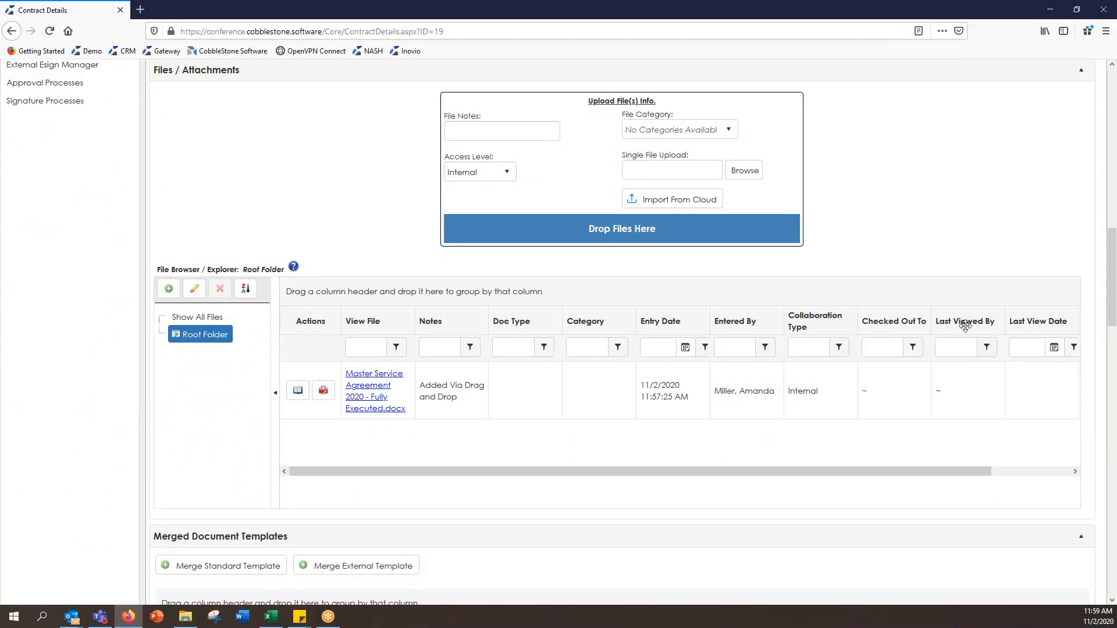
pyautogui.moveTo(1113, 304); pyautogui.dragTo(1098, 150)
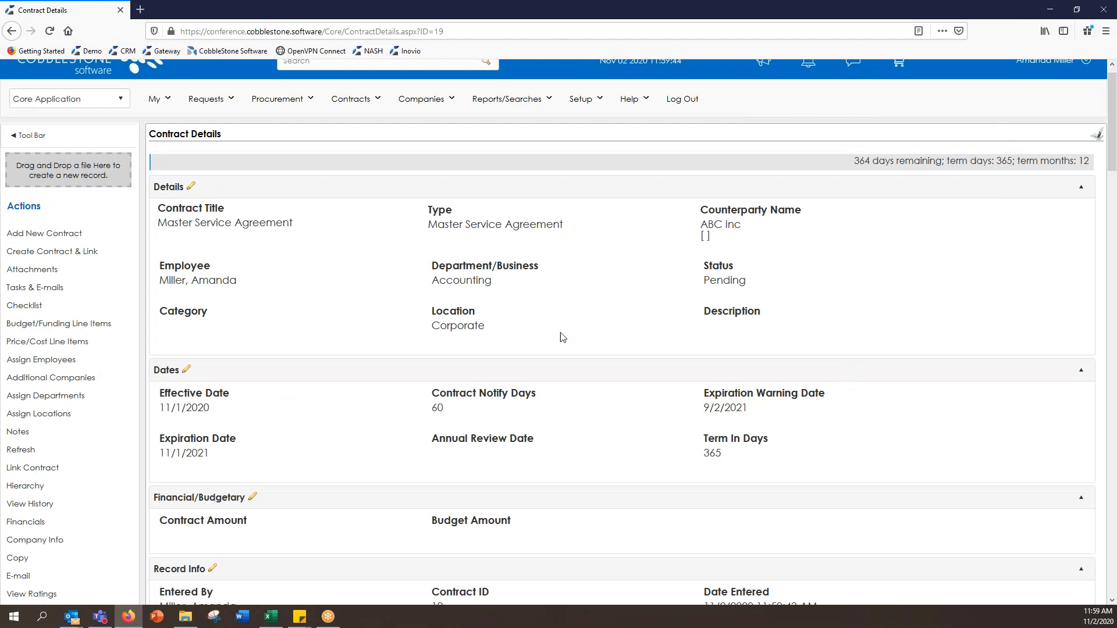
# Step: Change the contract's status from Pending to Active and save the record
pyautogui.click(742, 266)
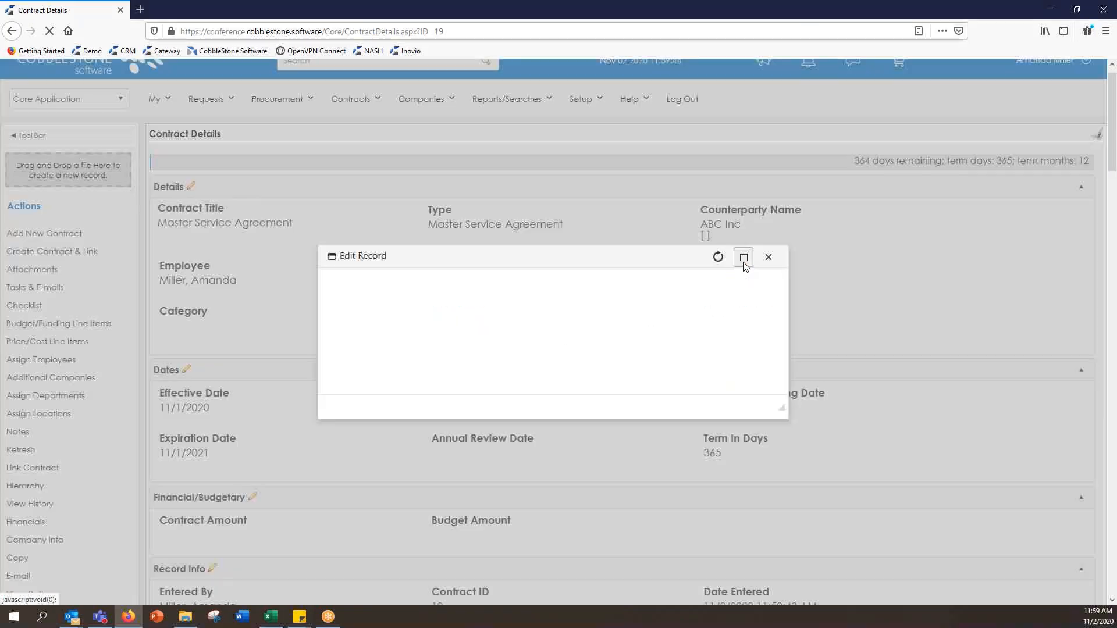
pyautogui.click(484, 338)
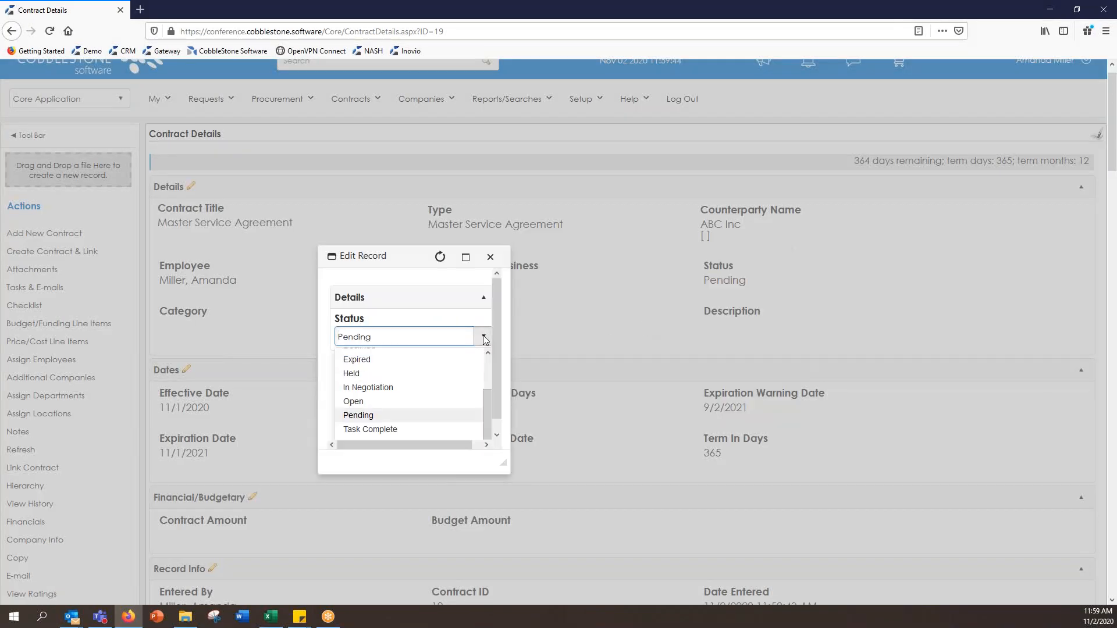
pyautogui.scroll(2, 474, 378)
pyautogui.click(465, 373)
pyautogui.click(408, 379)
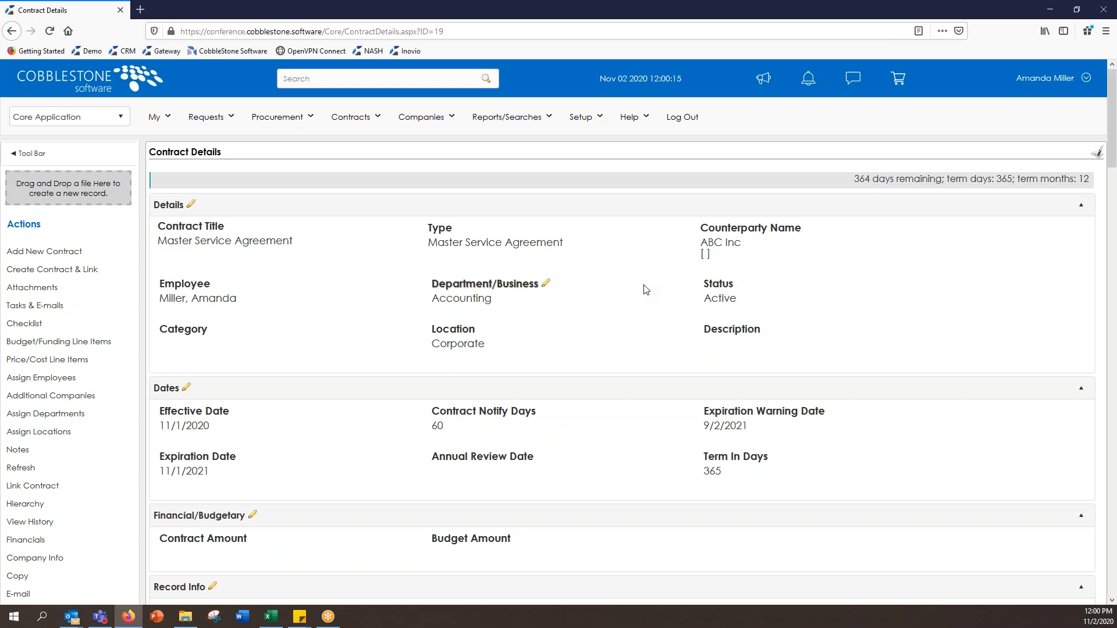
# Step: Start a new Standard-license employee via Setup > Employees > Add Employee
pyautogui.click(593, 120)
pyautogui.moveTo(605, 142)
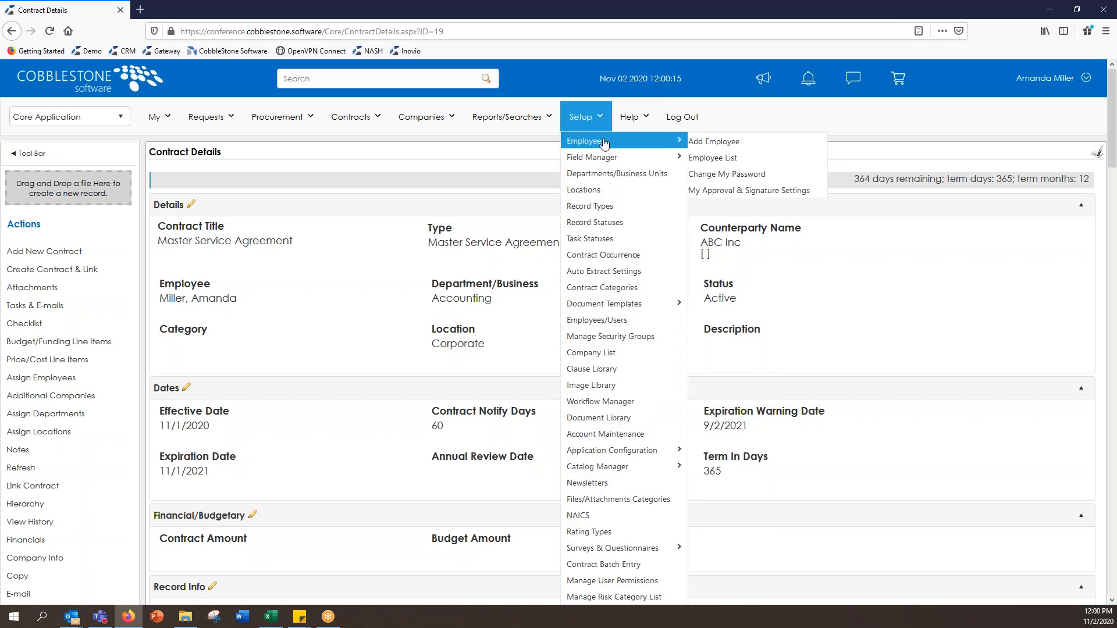
pyautogui.click(780, 145)
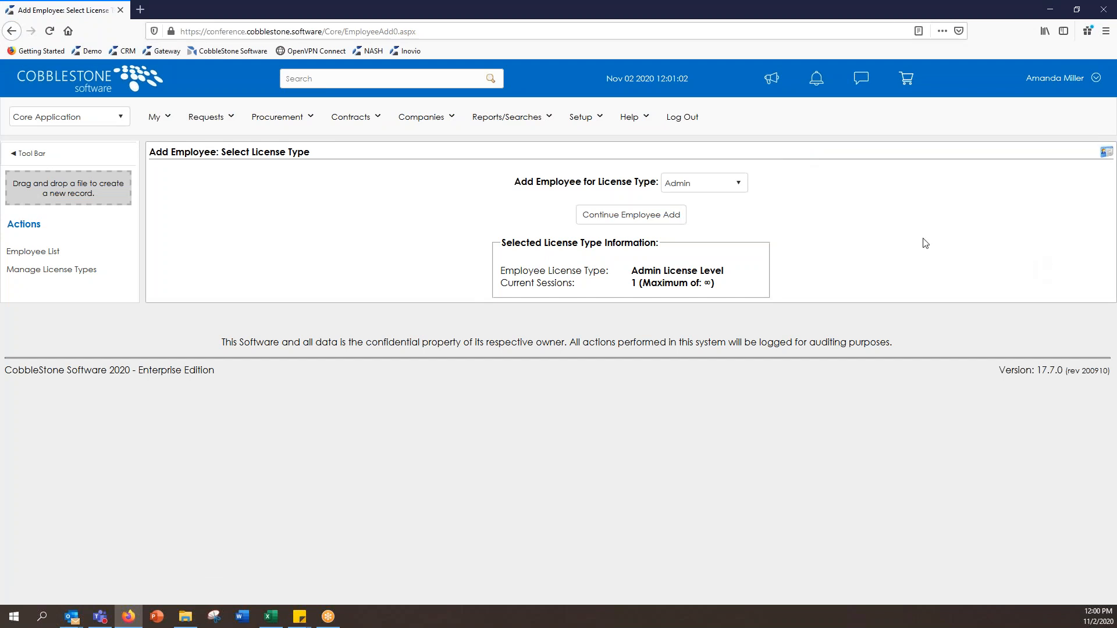
pyautogui.click(733, 184)
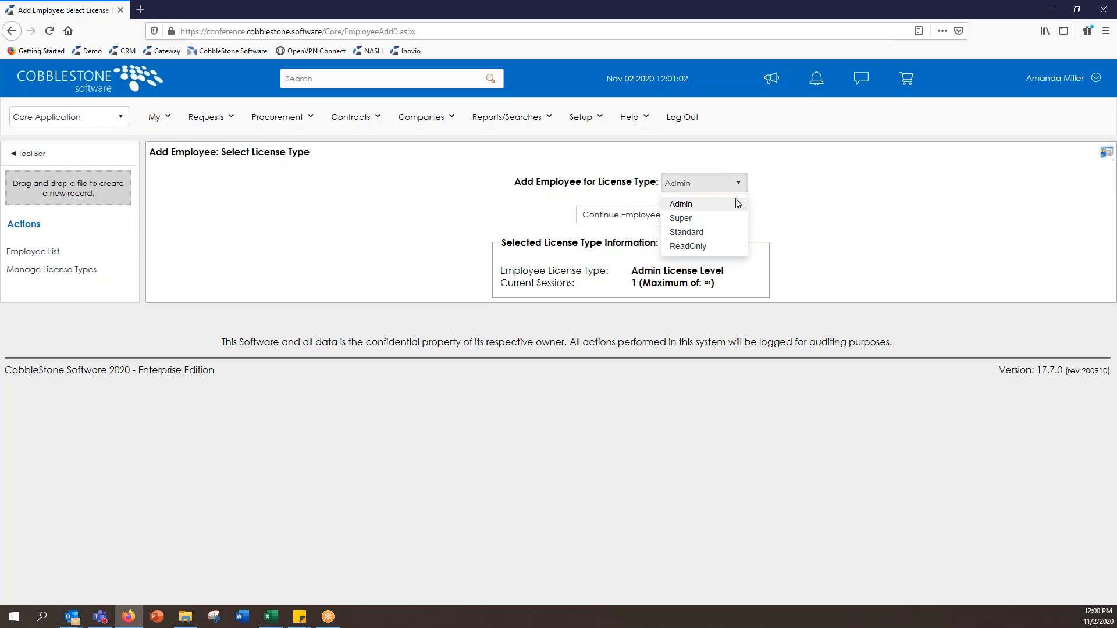
pyautogui.click(739, 234)
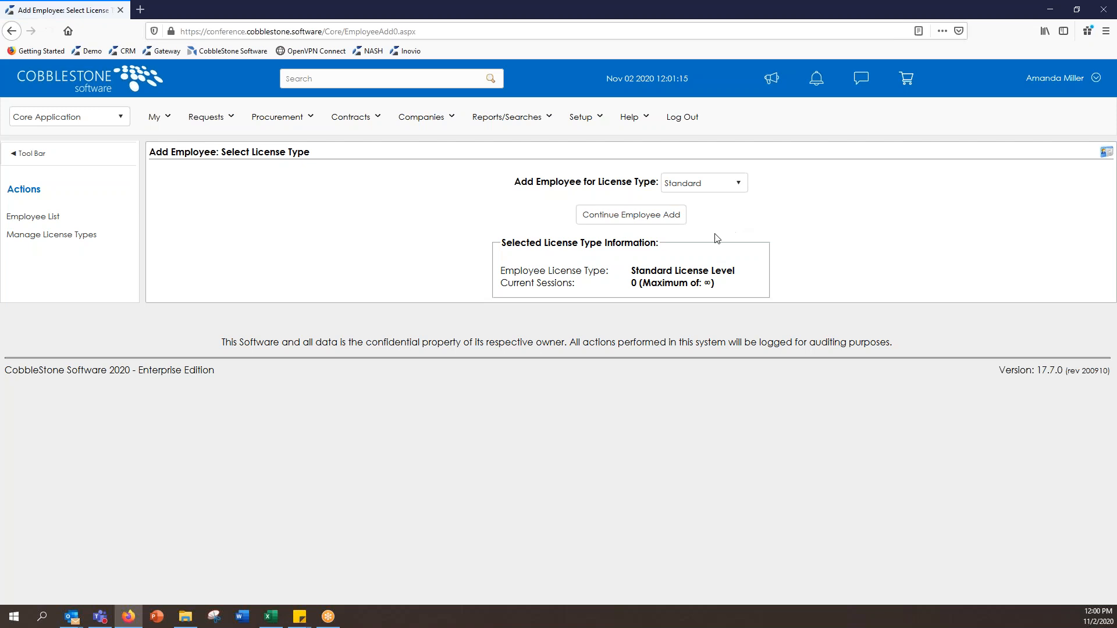
pyautogui.click(670, 220)
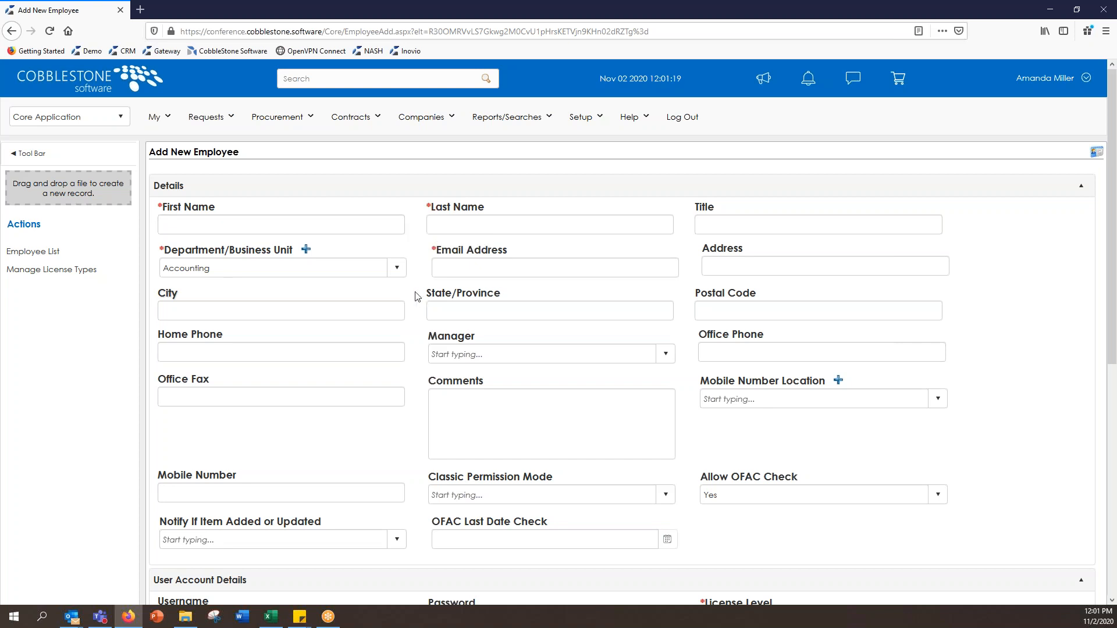
pyautogui.scroll(-5, 416, 296)
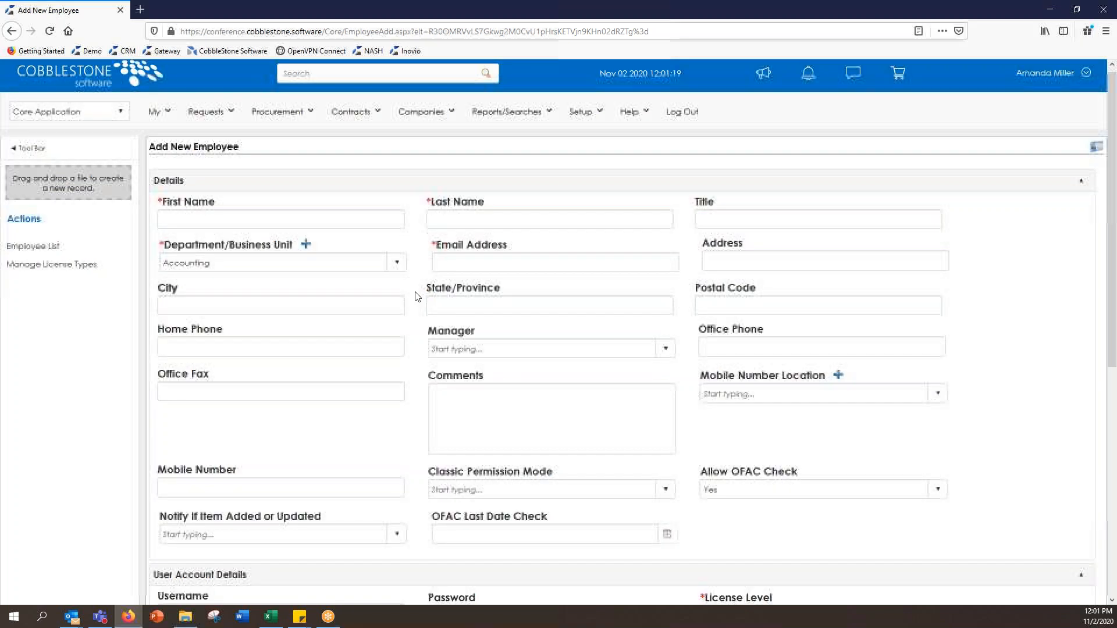
pyautogui.scroll(-2, 419, 295)
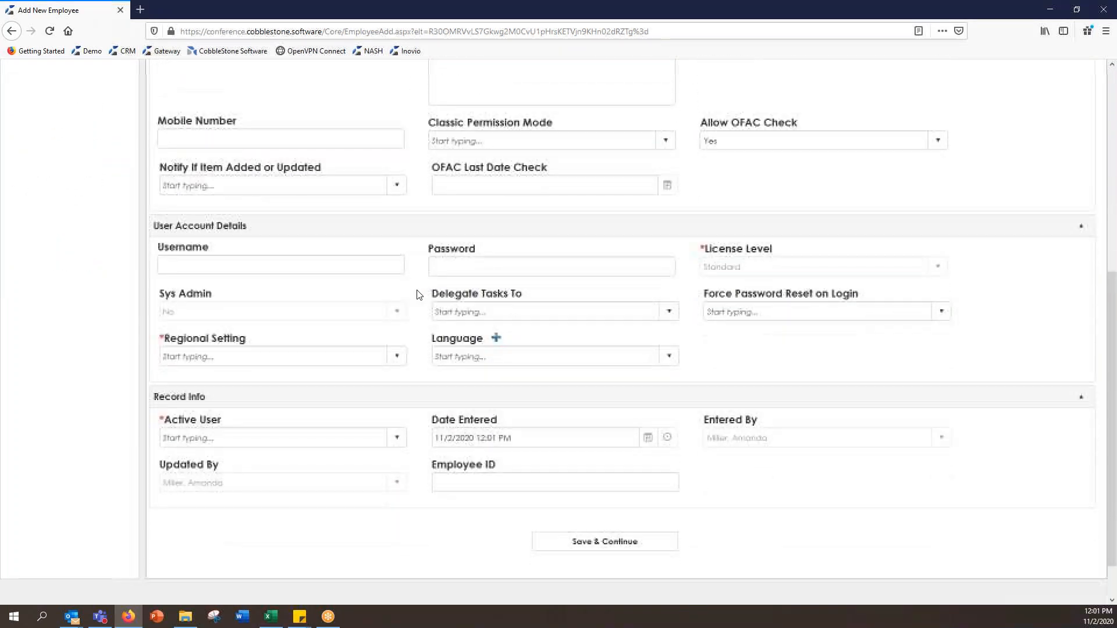
pyautogui.scroll(-2, 632, 344)
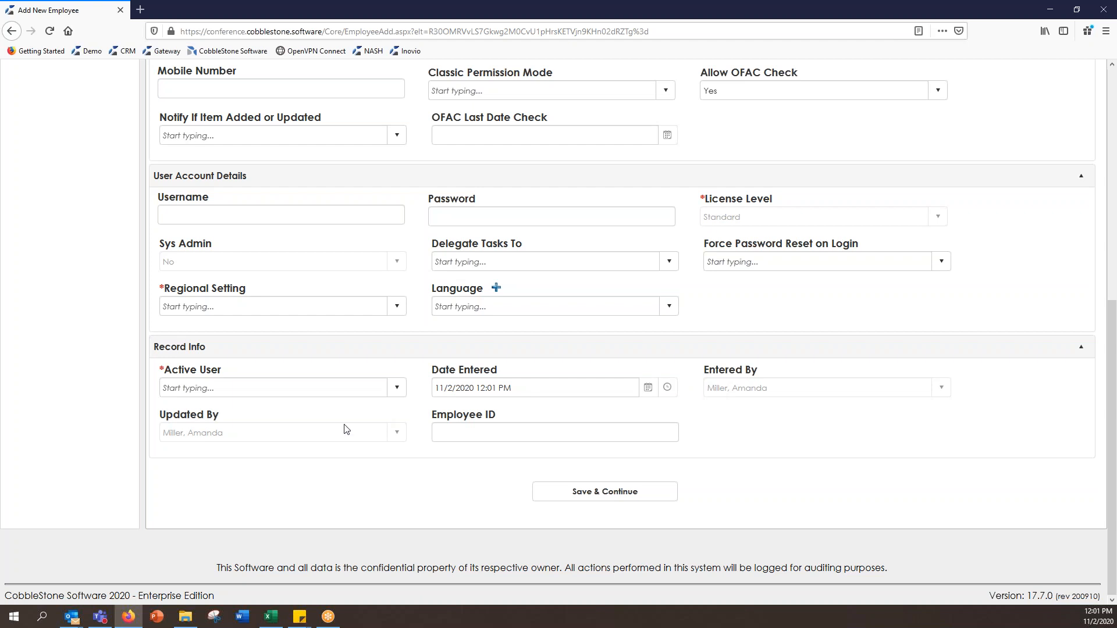
pyautogui.moveTo(778, 389); pyautogui.dragTo(771, 453)
pyautogui.doubleClick(780, 389)
pyautogui.click(793, 427)
pyautogui.scroll(5, 708, 389)
pyautogui.scroll(2, 704, 386)
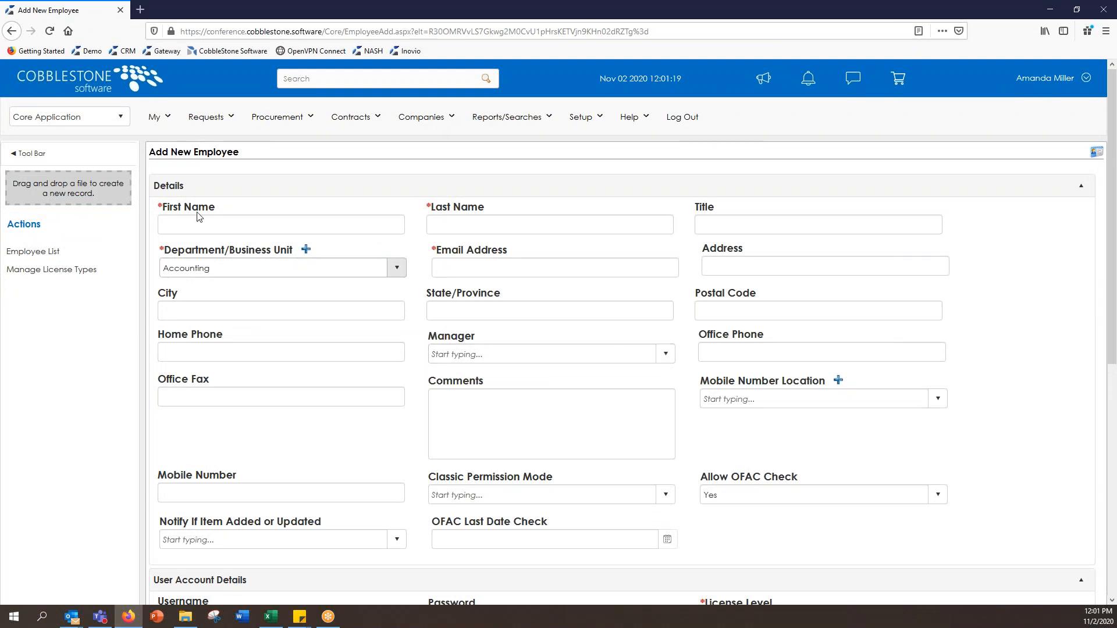
# Step: Enter the employee's first and last name
pyautogui.click(233, 227)
pyautogui.click(507, 229)
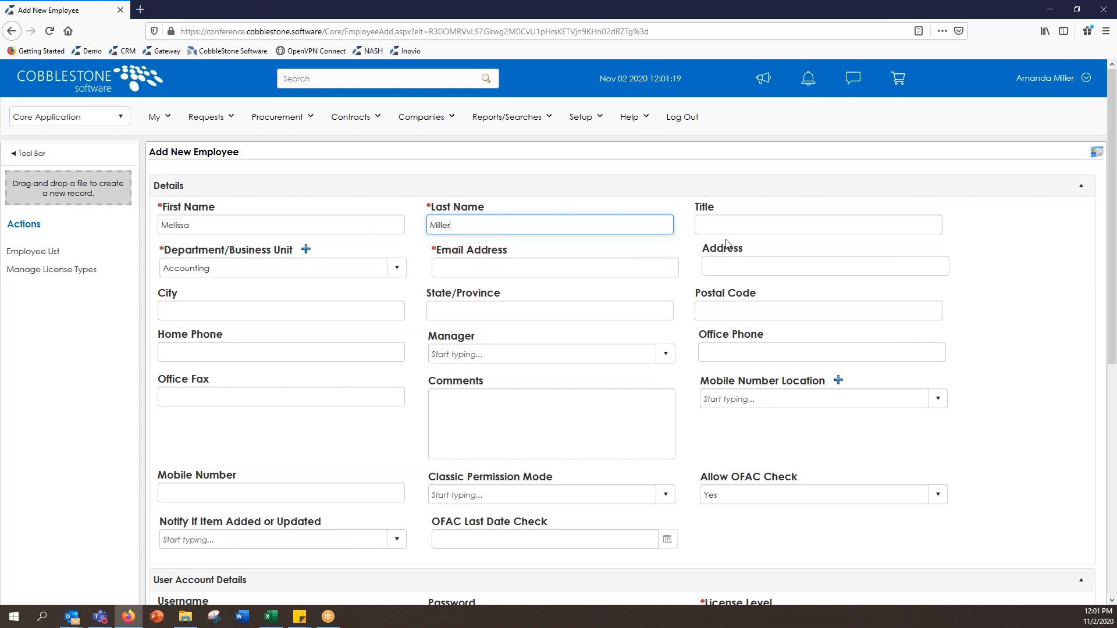
# Step: Set the department to Information Systems and fill in the employee's e-mail address
pyautogui.click(383, 270)
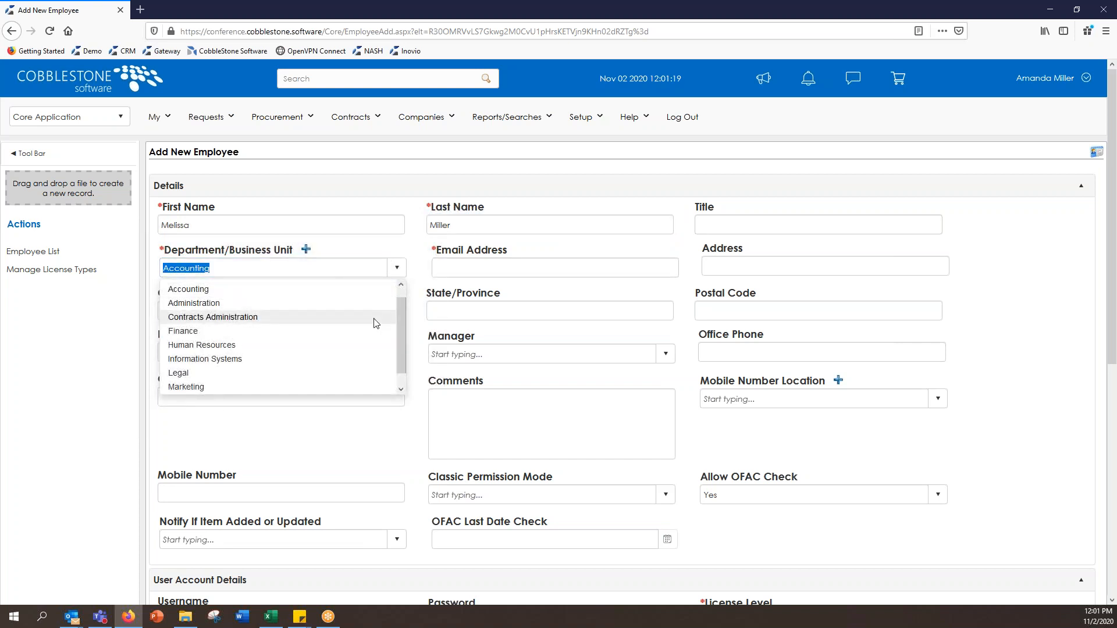
pyautogui.click(384, 359)
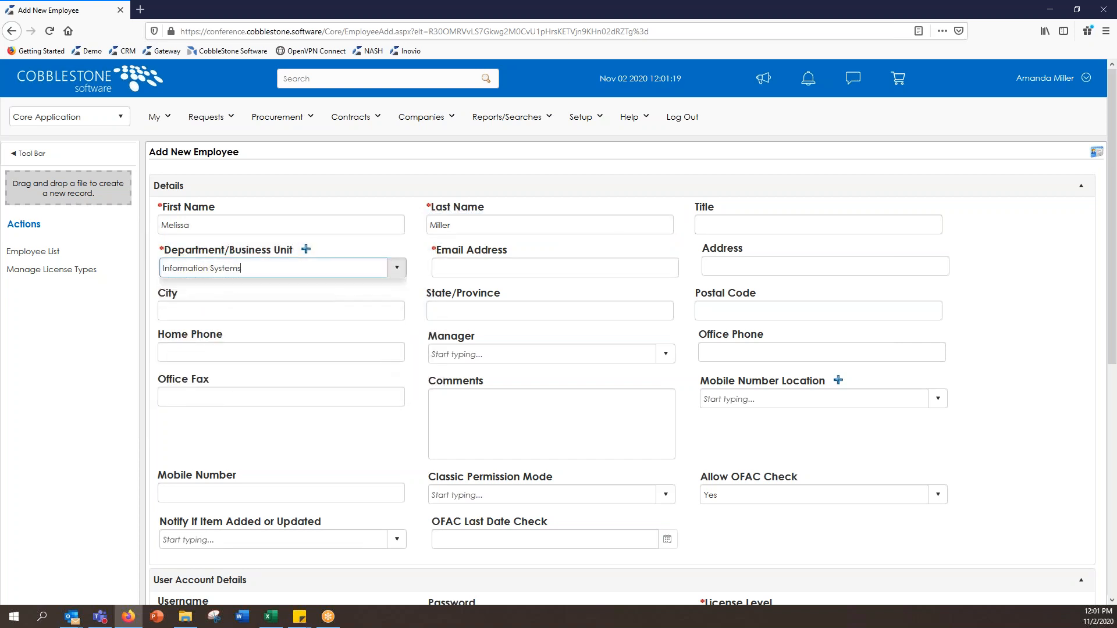
pyautogui.click(460, 265)
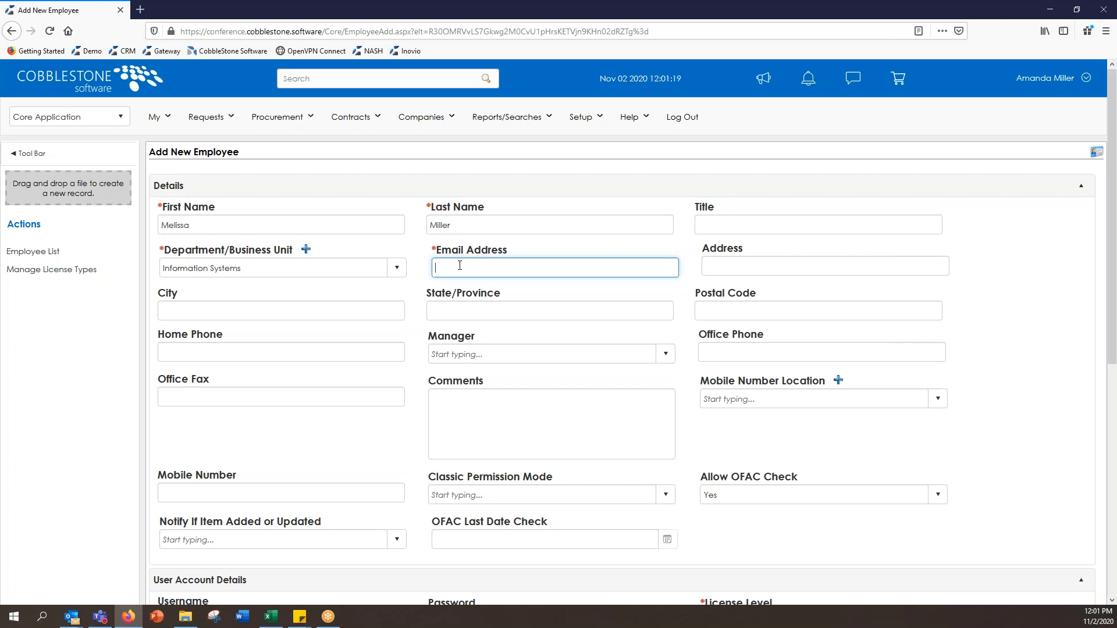
pyautogui.click(688, 269)
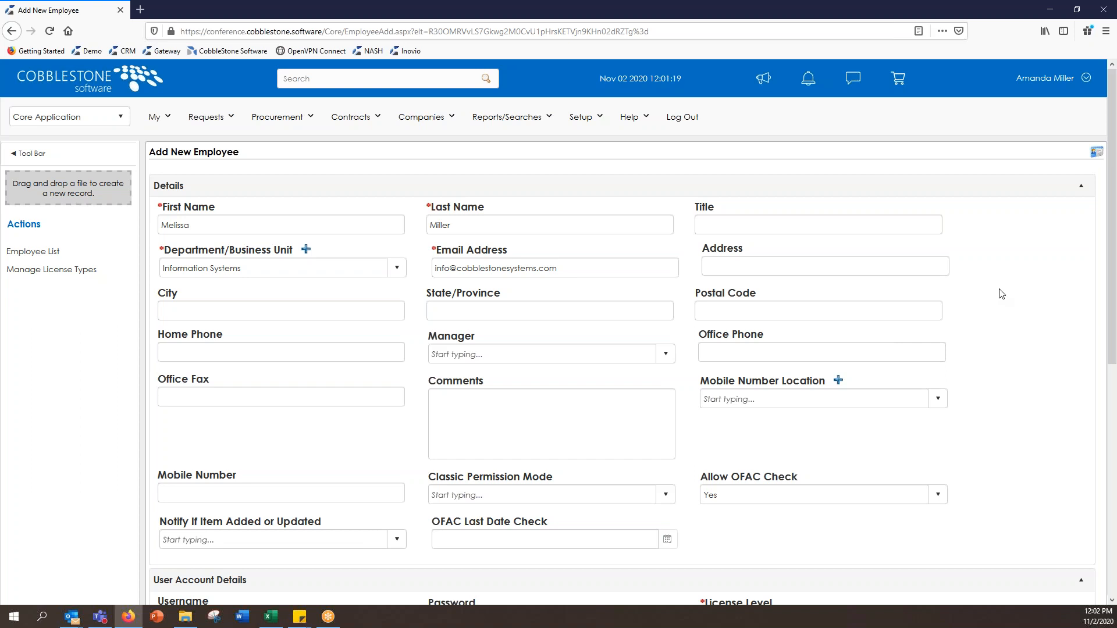
# Step: Assign a manager to the new employee from the Manager list
pyautogui.scroll(-2, 1000, 294)
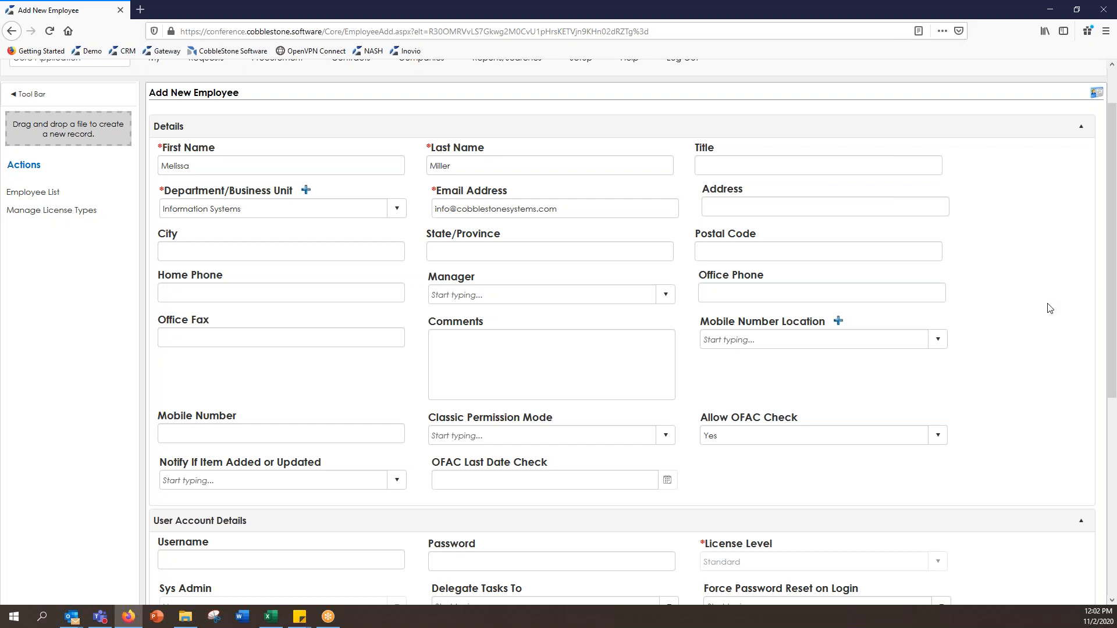
pyautogui.scroll(-1, 1050, 308)
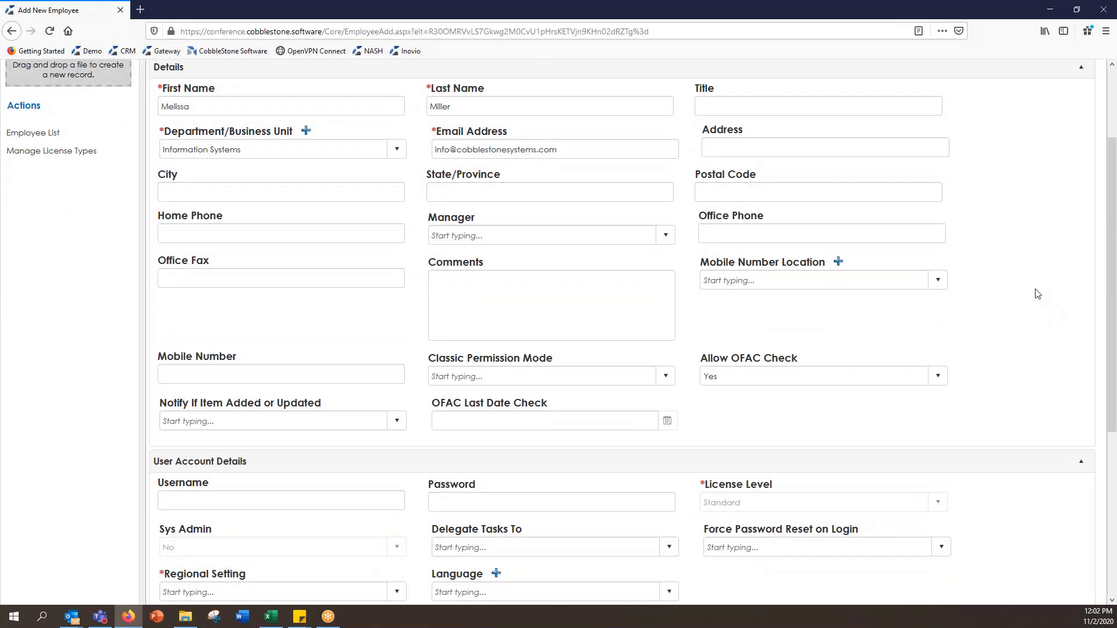
pyautogui.click(670, 236)
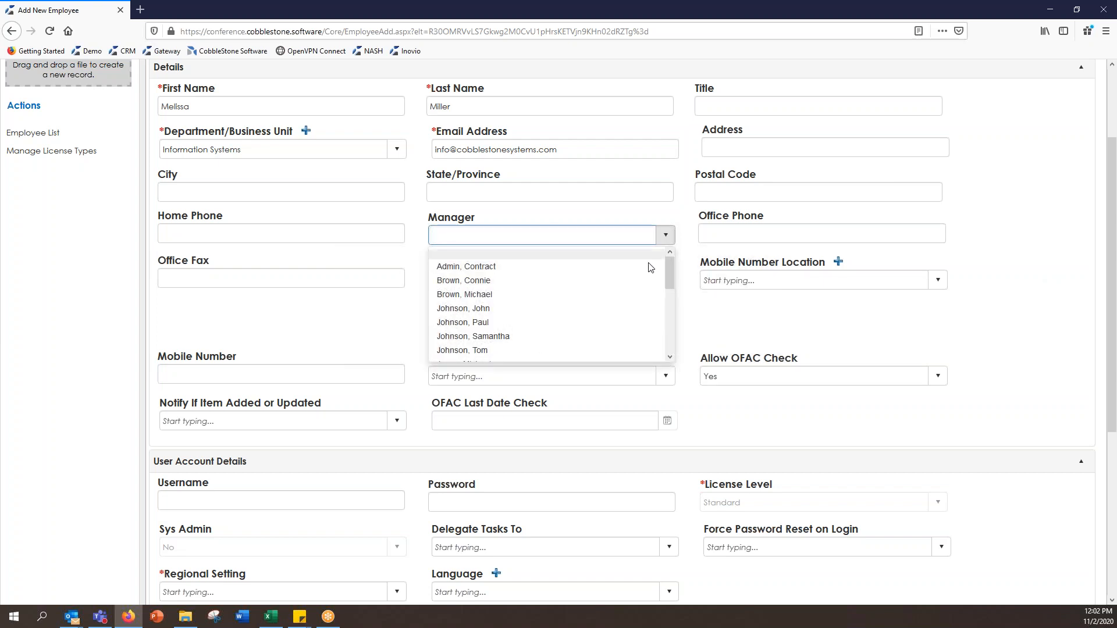
pyautogui.click(649, 282)
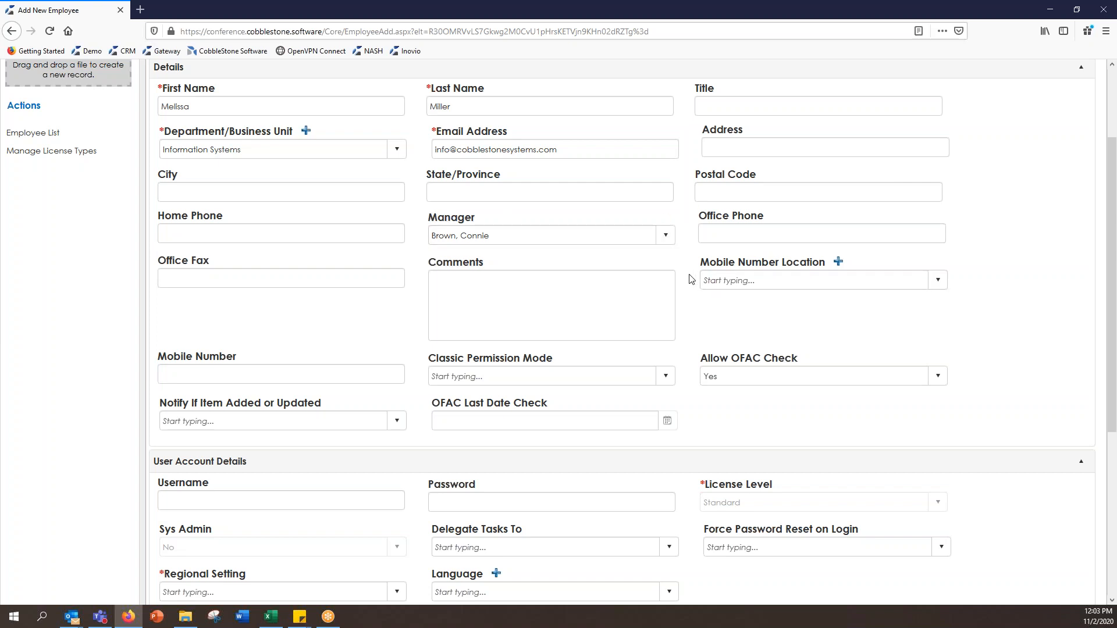
# Step: Set Active User to Yes, after briefly switching it to No
pyautogui.scroll(-3, 690, 279)
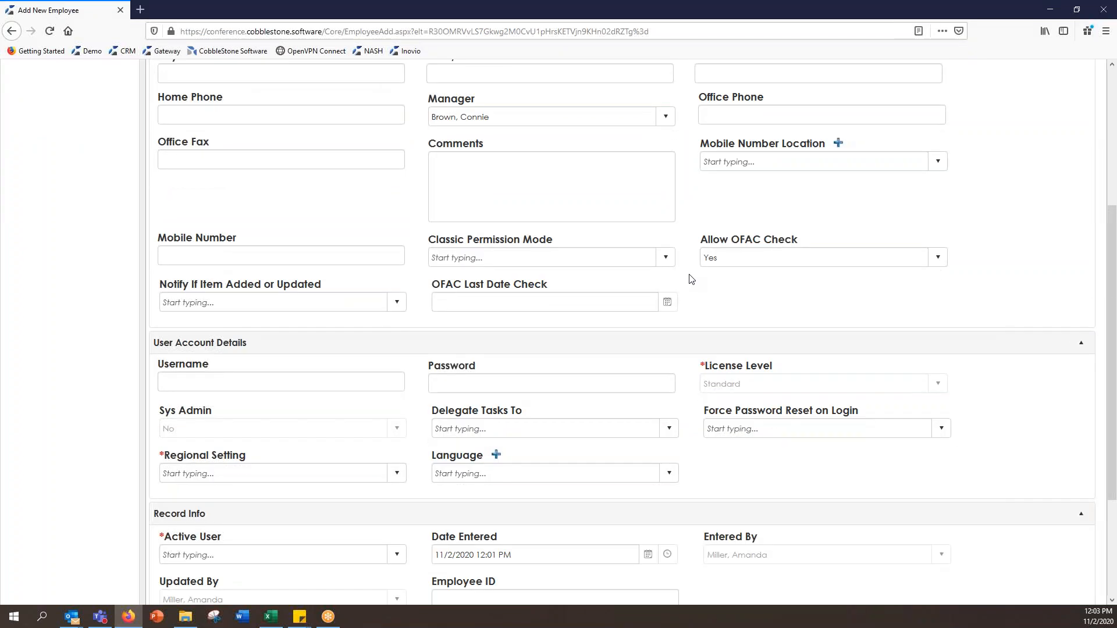
pyautogui.scroll(-2, 691, 279)
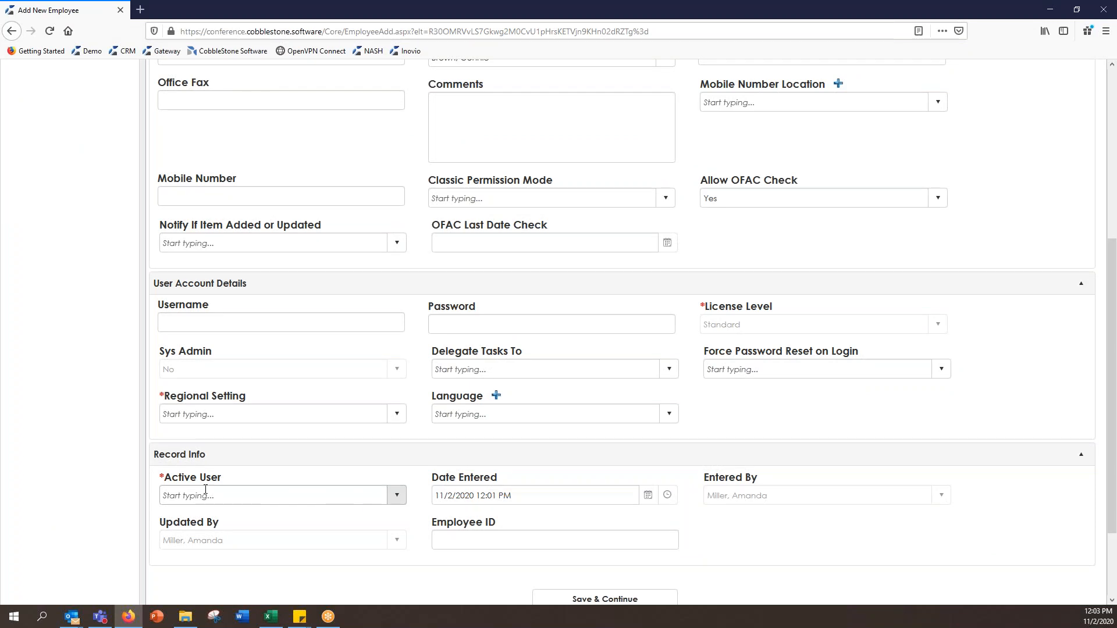
pyautogui.click(397, 495)
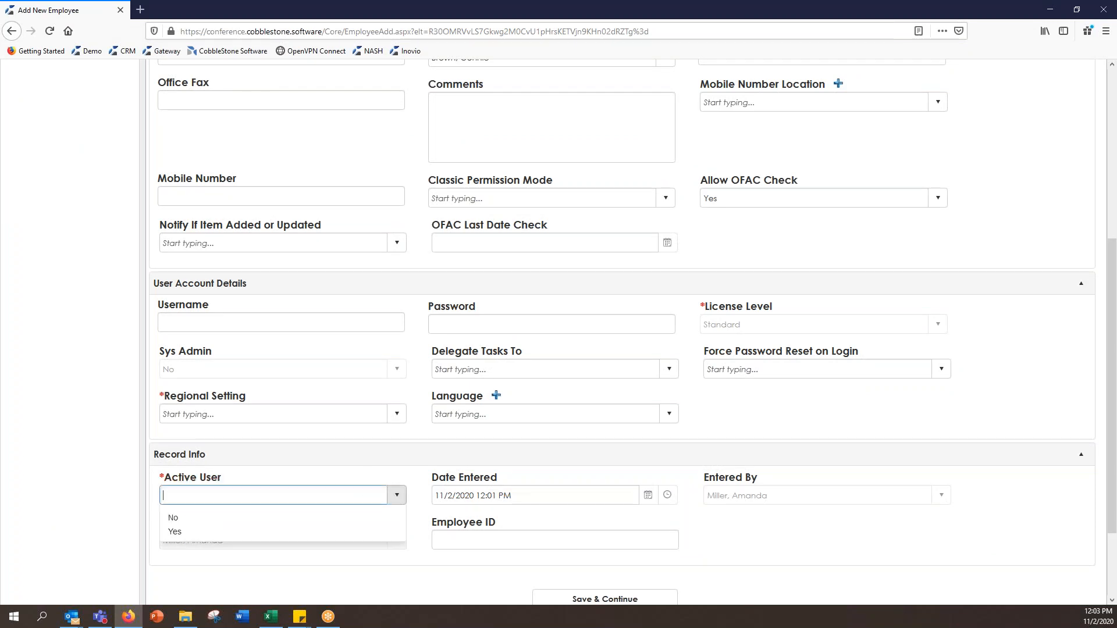
pyautogui.click(339, 533)
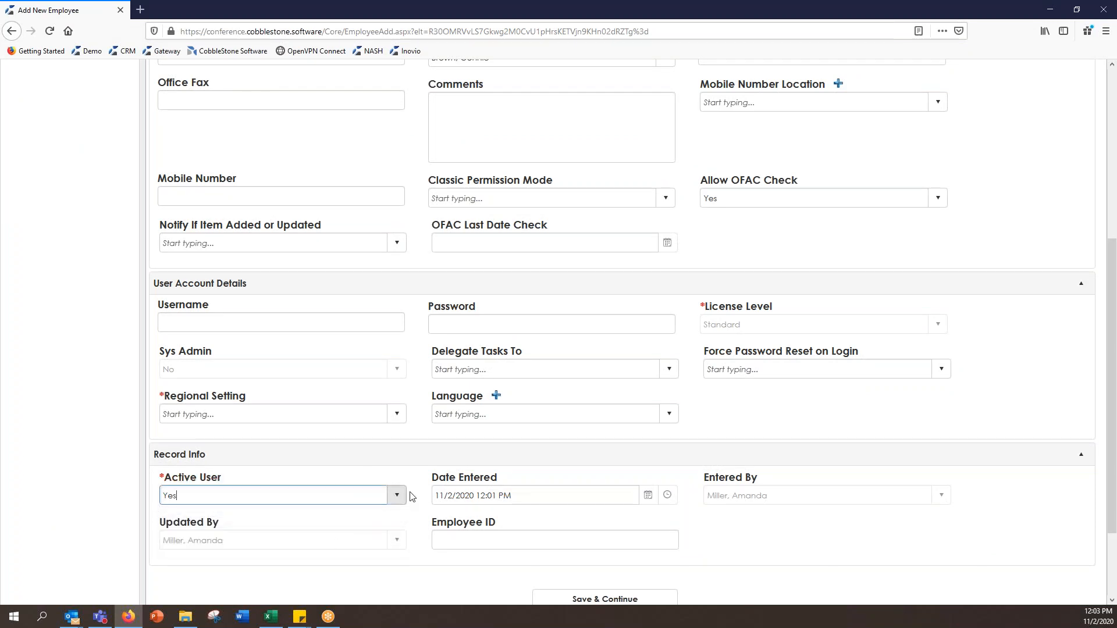
pyautogui.click(414, 496)
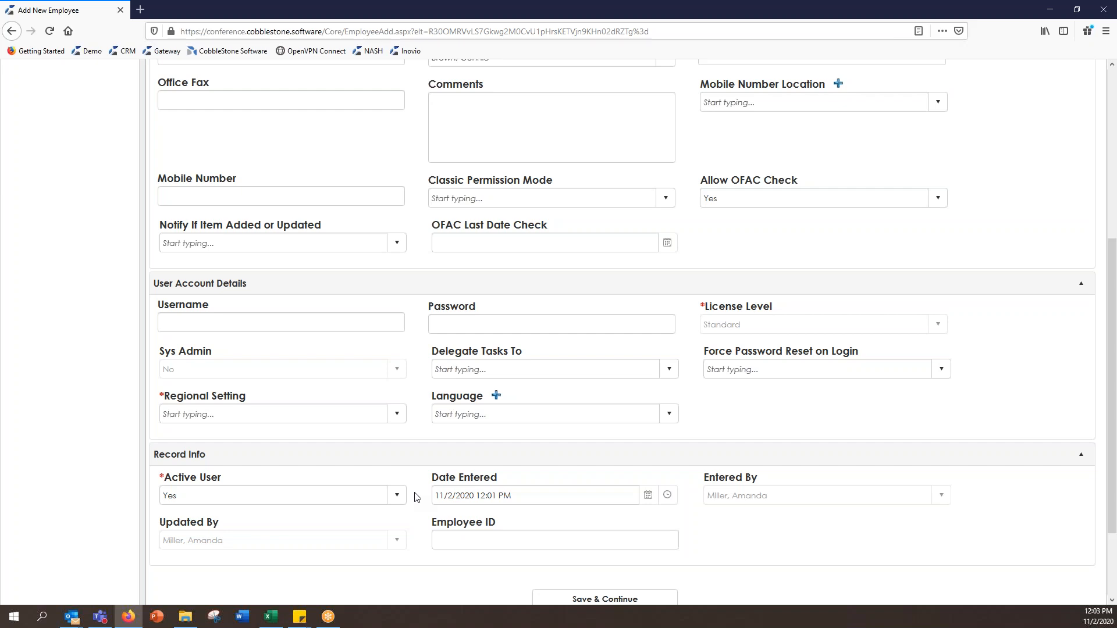
pyautogui.click(393, 496)
pyautogui.click(383, 527)
pyautogui.click(385, 496)
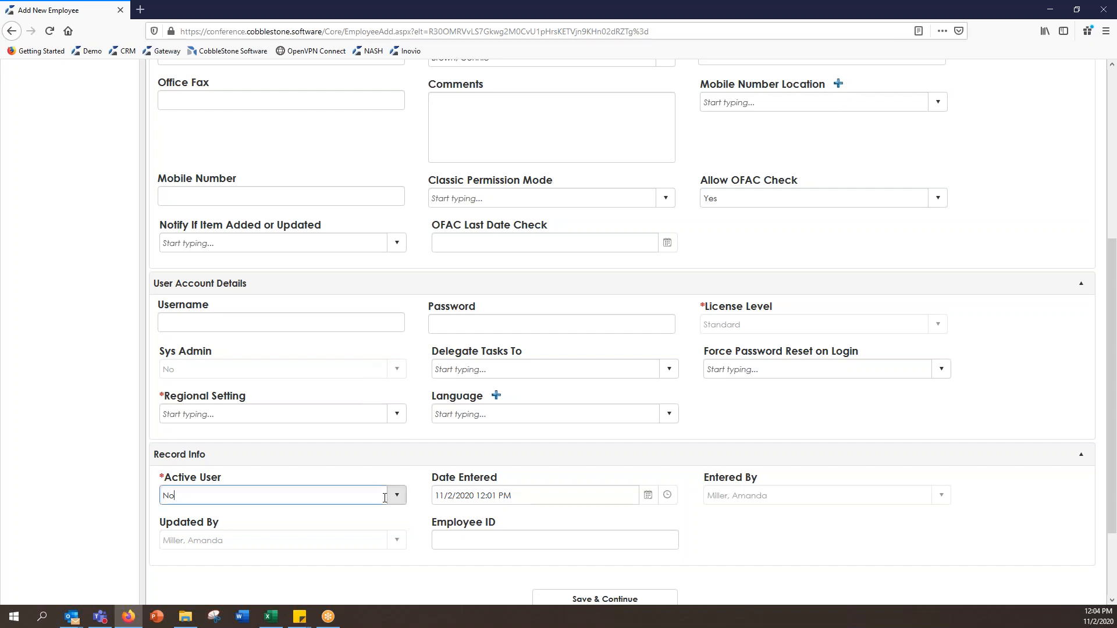
pyautogui.click(392, 497)
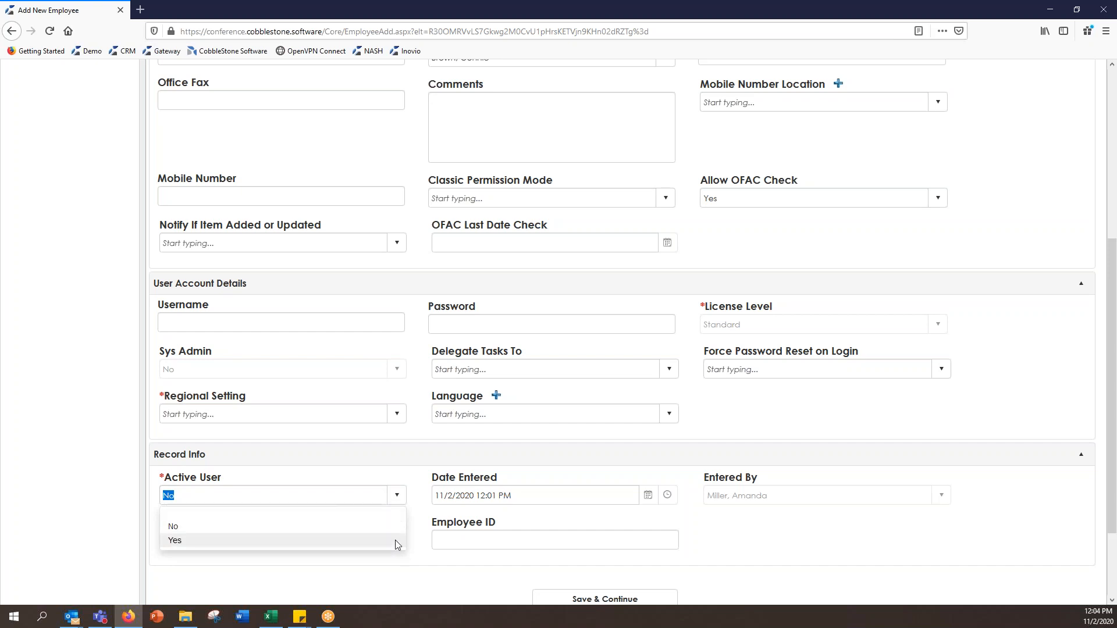
pyautogui.click(396, 540)
pyautogui.click(367, 327)
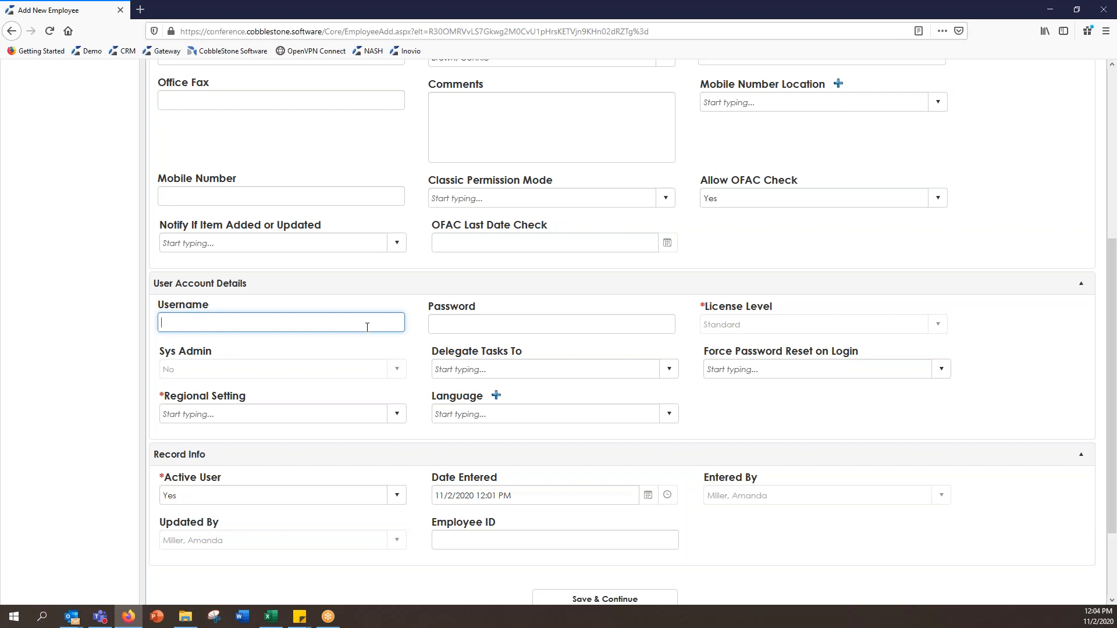
# Step: Enter the employee's username and the account password
pyautogui.click(502, 324)
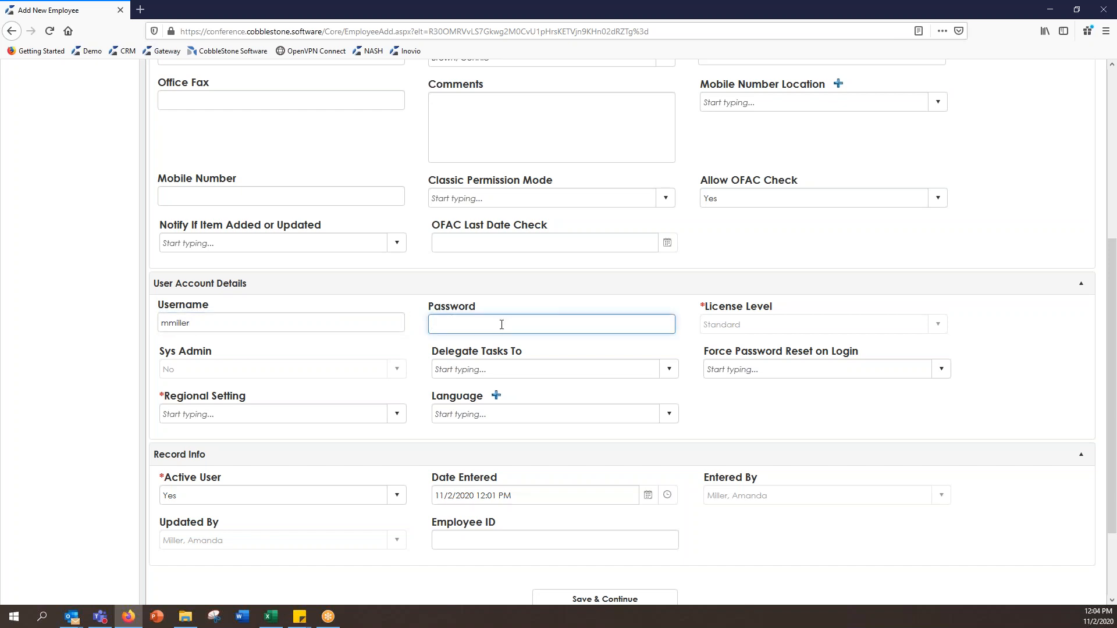
pyautogui.write('•••••••••••')
# Step: Set Force Password Reset on Login to Yes and region to English - United States (en-US), then save
pyautogui.click(947, 370)
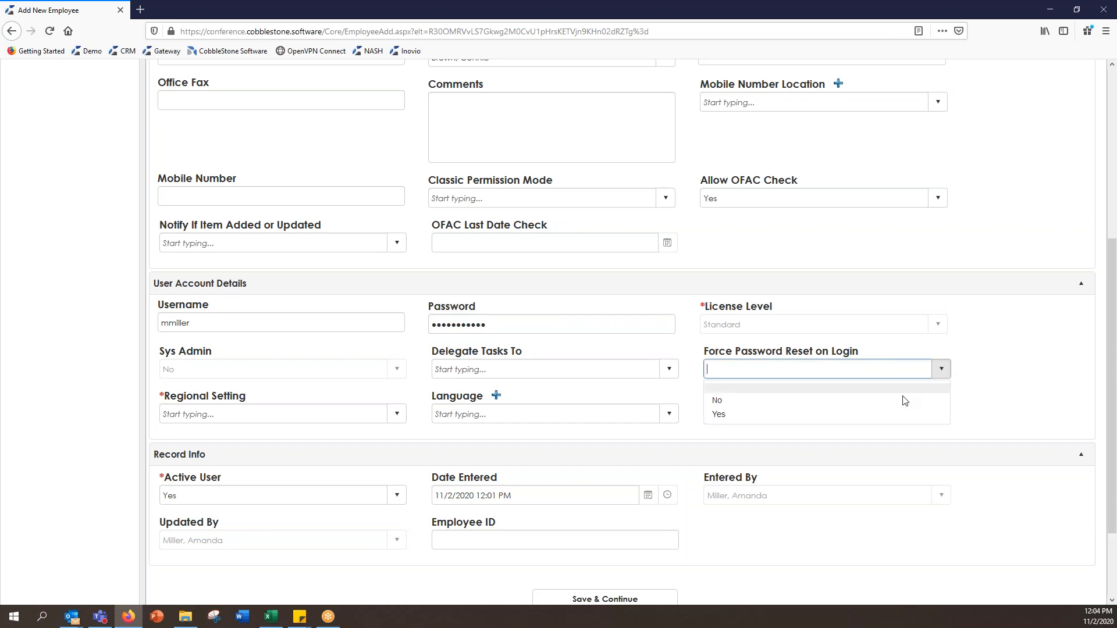
pyautogui.click(882, 416)
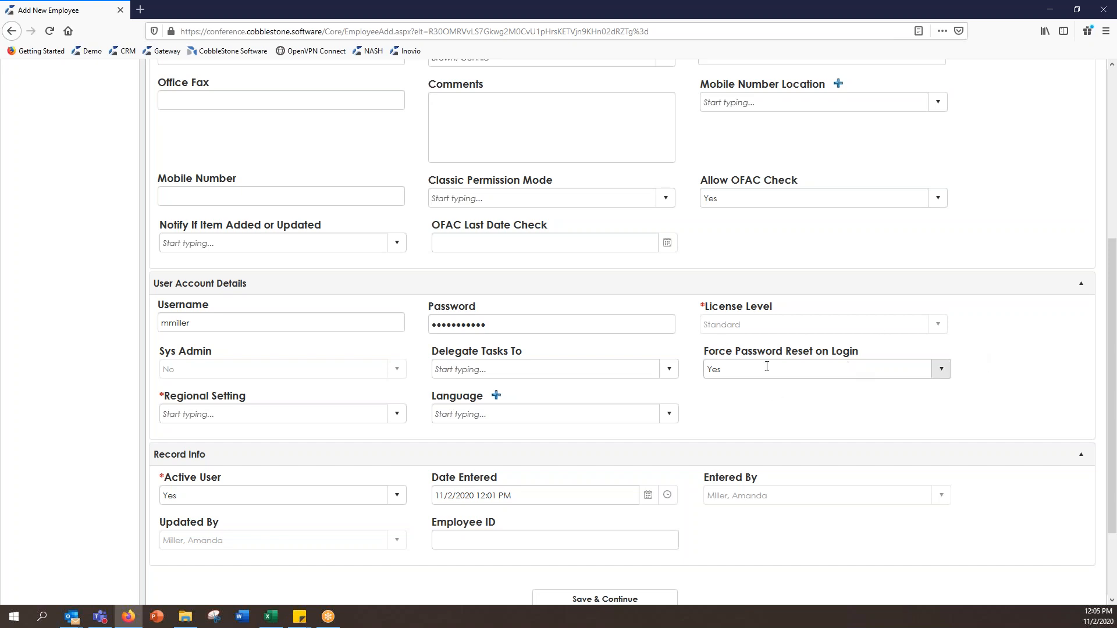
pyautogui.click(395, 415)
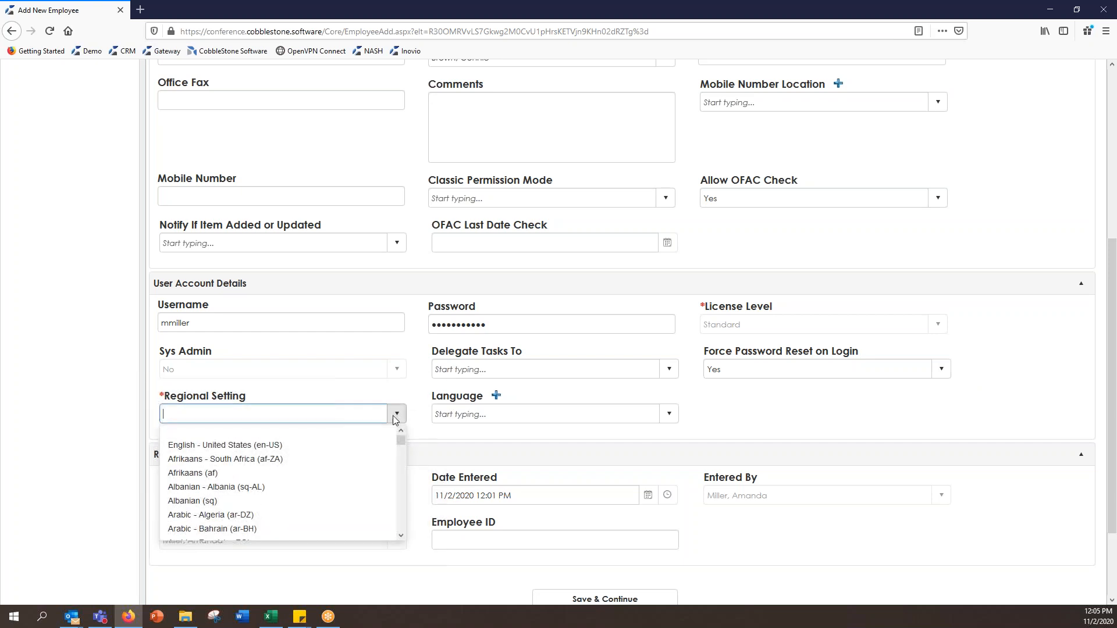
pyautogui.click(370, 445)
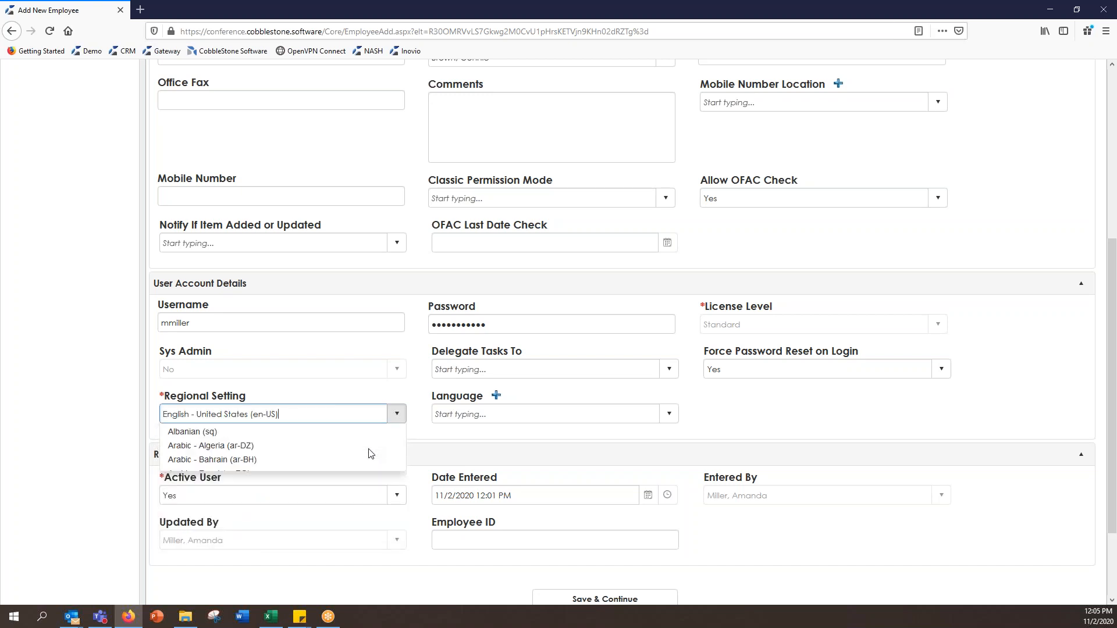
pyautogui.scroll(-2, 508, 493)
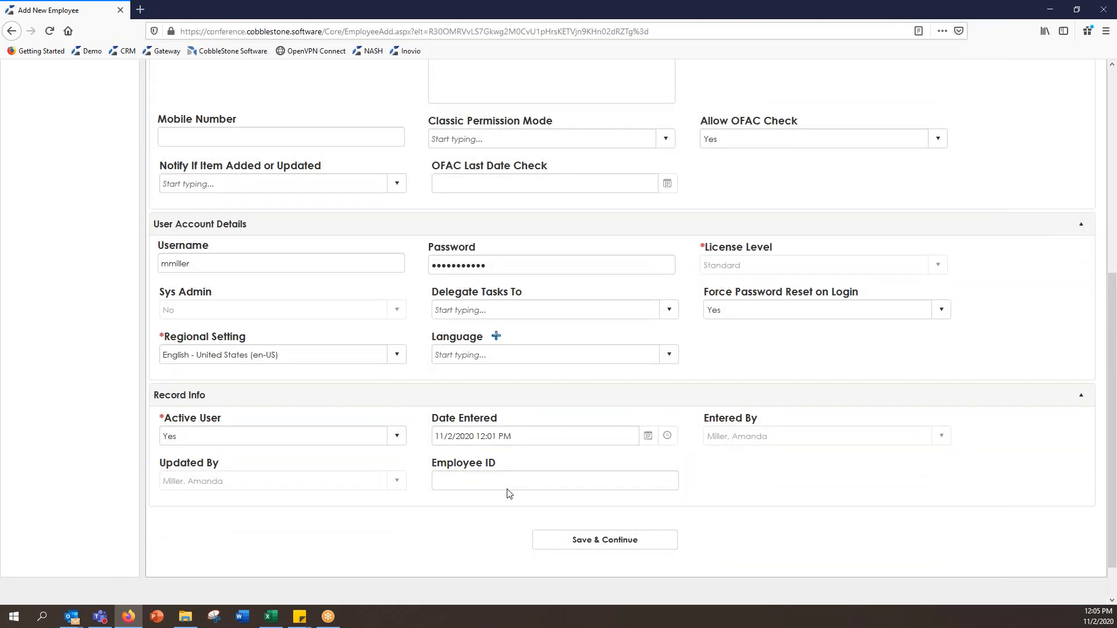
pyautogui.click(589, 536)
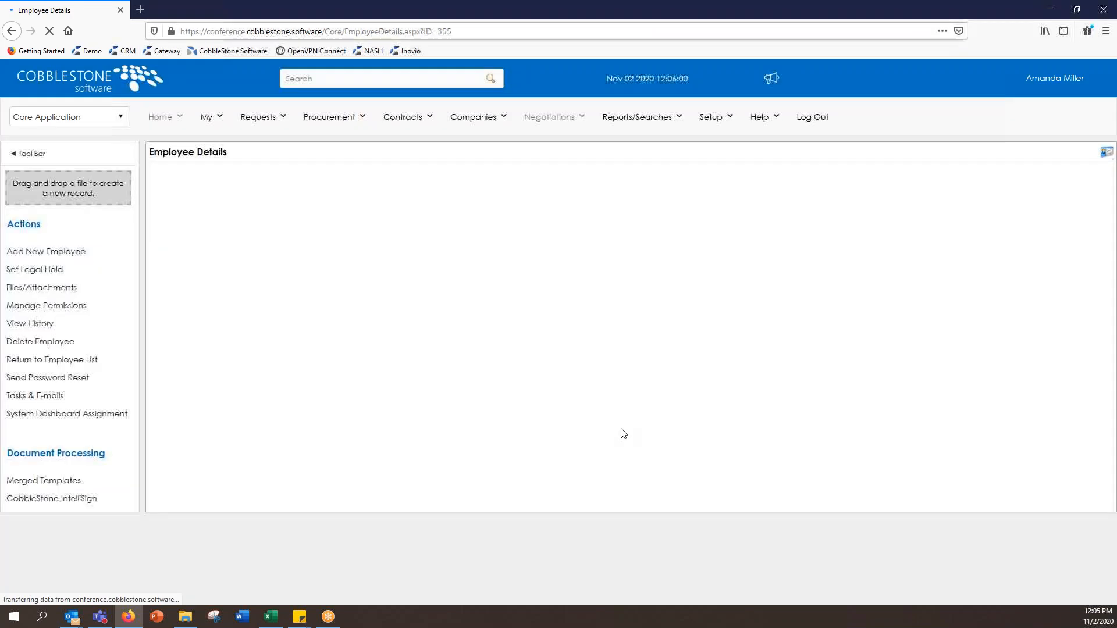
# Step: Scroll down the Employee Details page to the empty System Dashboards panel
pyautogui.scroll(-1, 642, 388)
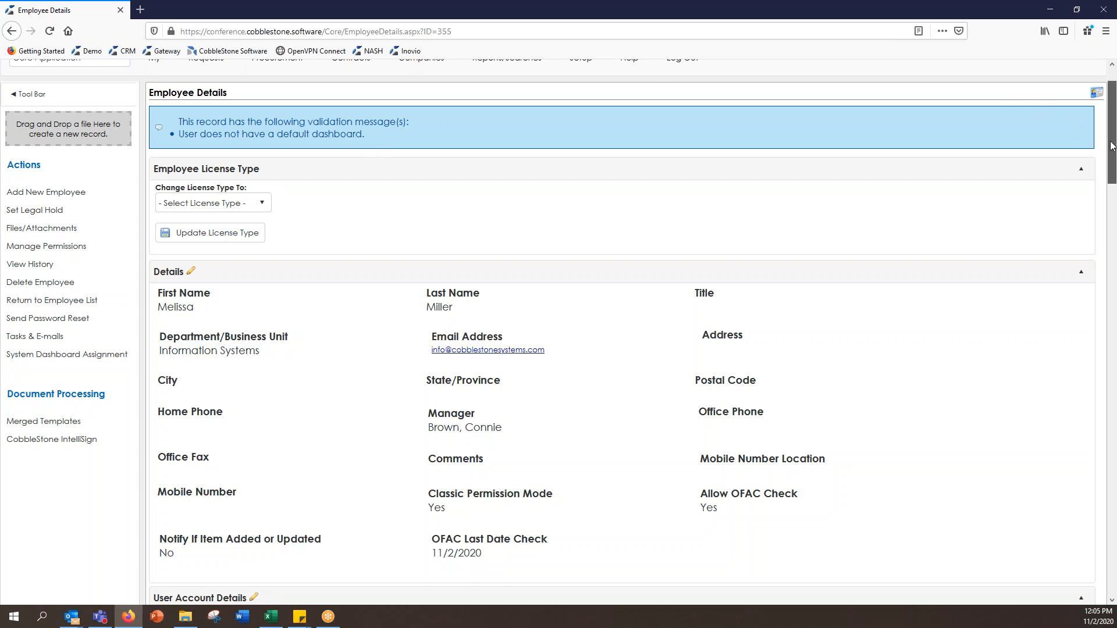
pyautogui.moveTo(1112, 145); pyautogui.dragTo(1112, 146)
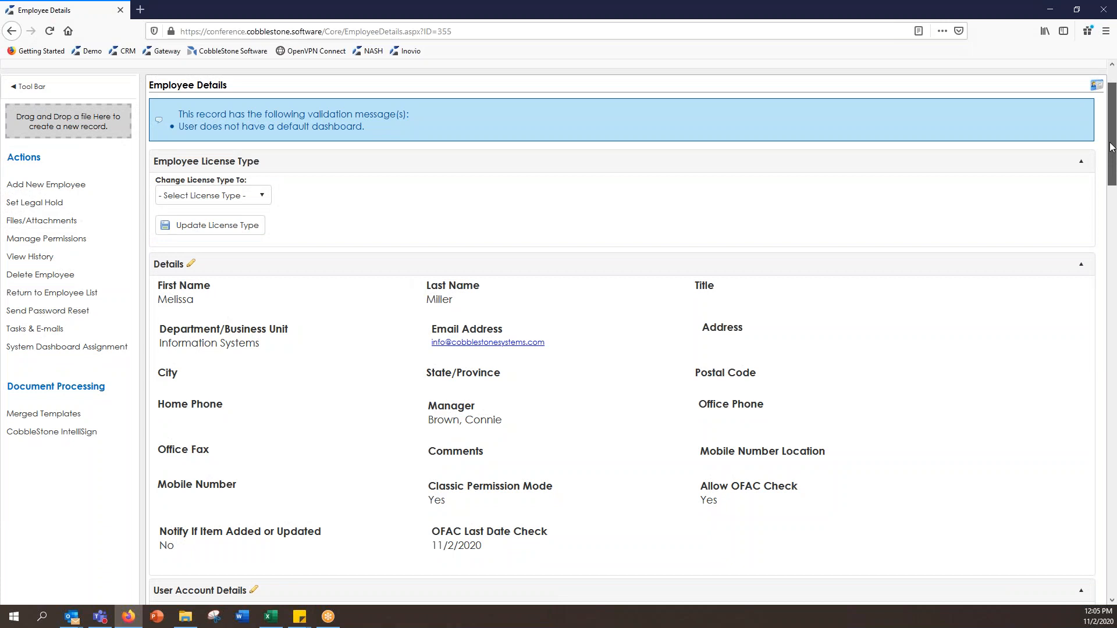
pyautogui.moveTo(1112, 146); pyautogui.dragTo(1114, 562)
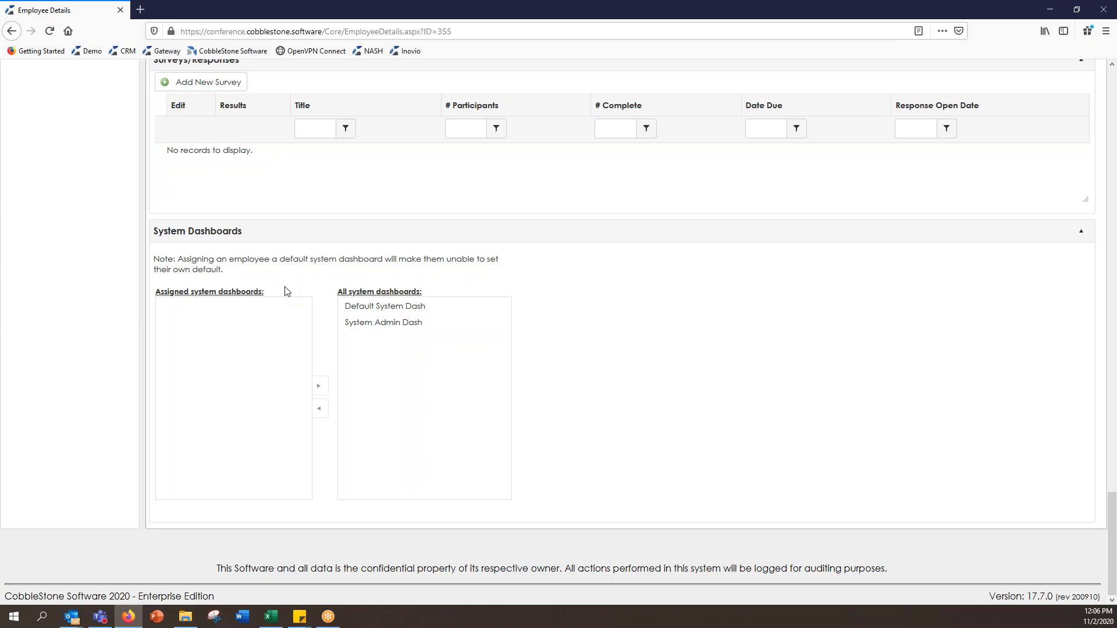
# Step: Move Default System Dash to the assigned dashboards and tick Set Default Dashboard
pyautogui.click(471, 307)
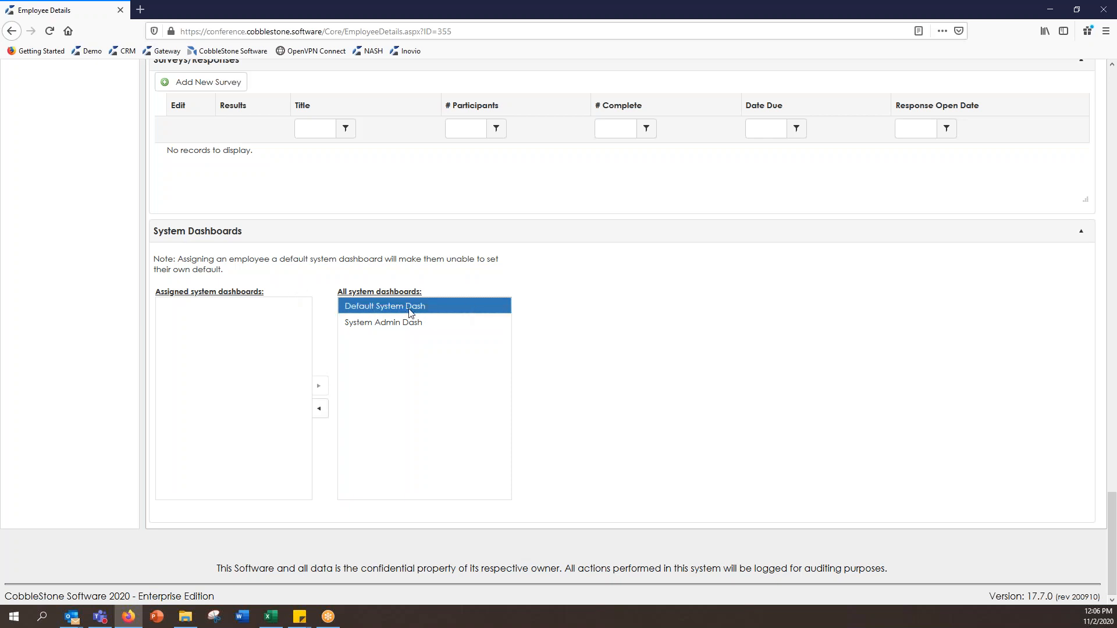
pyautogui.click(320, 410)
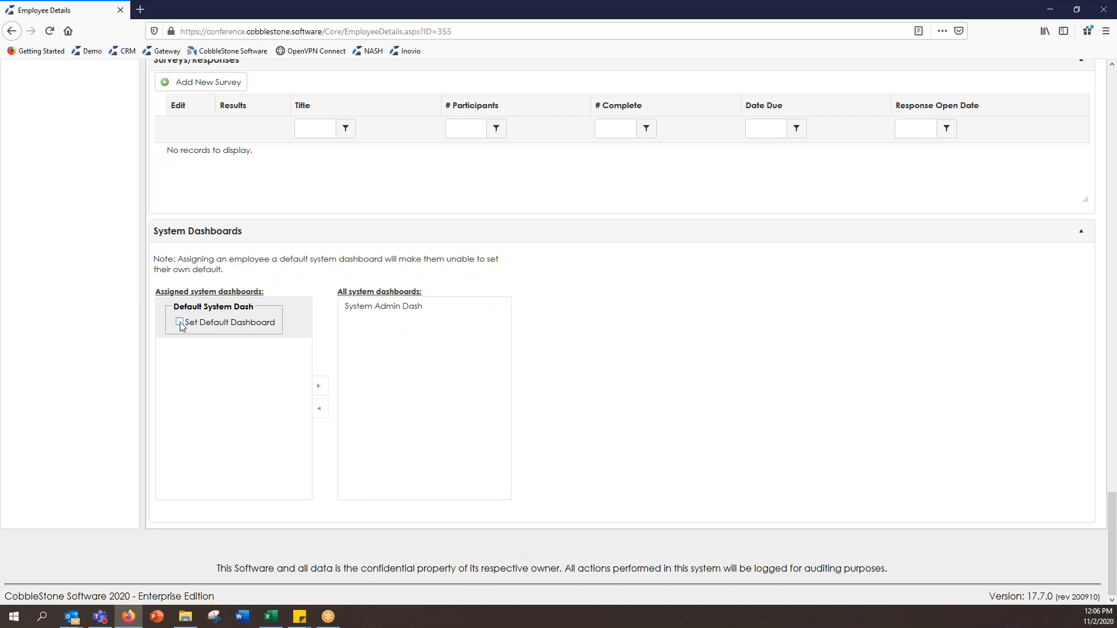
pyautogui.click(180, 323)
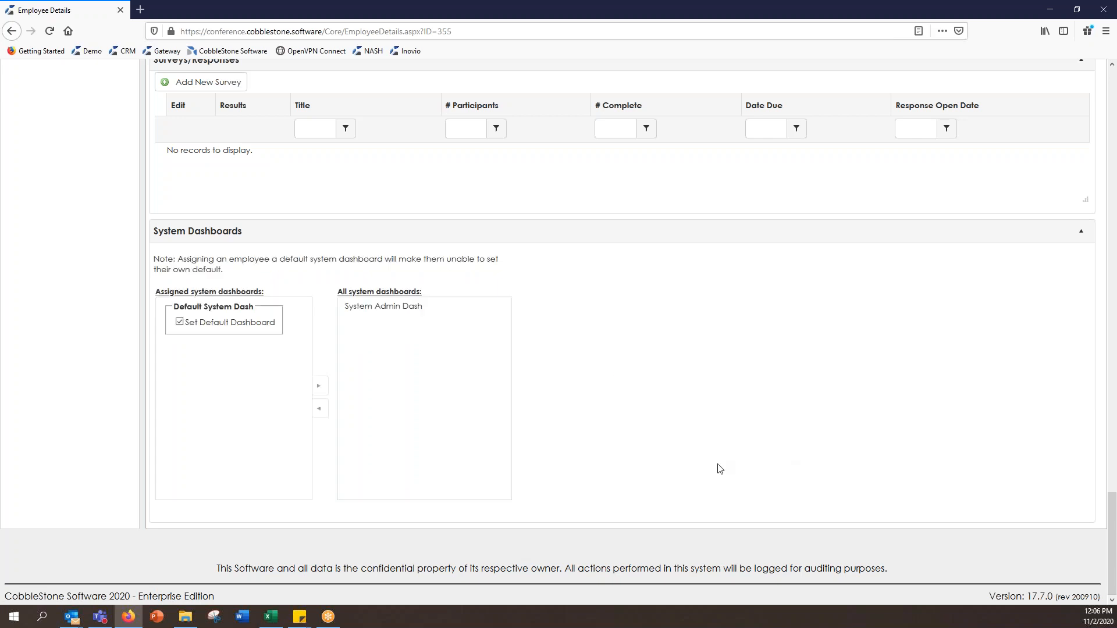
pyautogui.moveTo(1112, 515); pyautogui.dragTo(1076, 290)
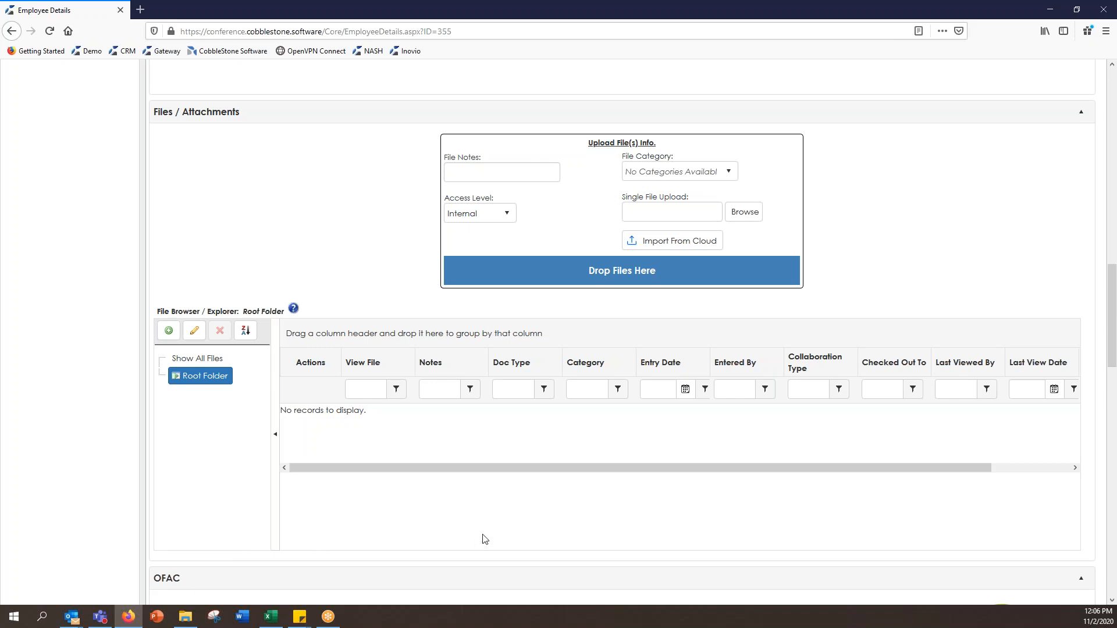
pyautogui.moveTo(1113, 318); pyautogui.dragTo(1113, 120)
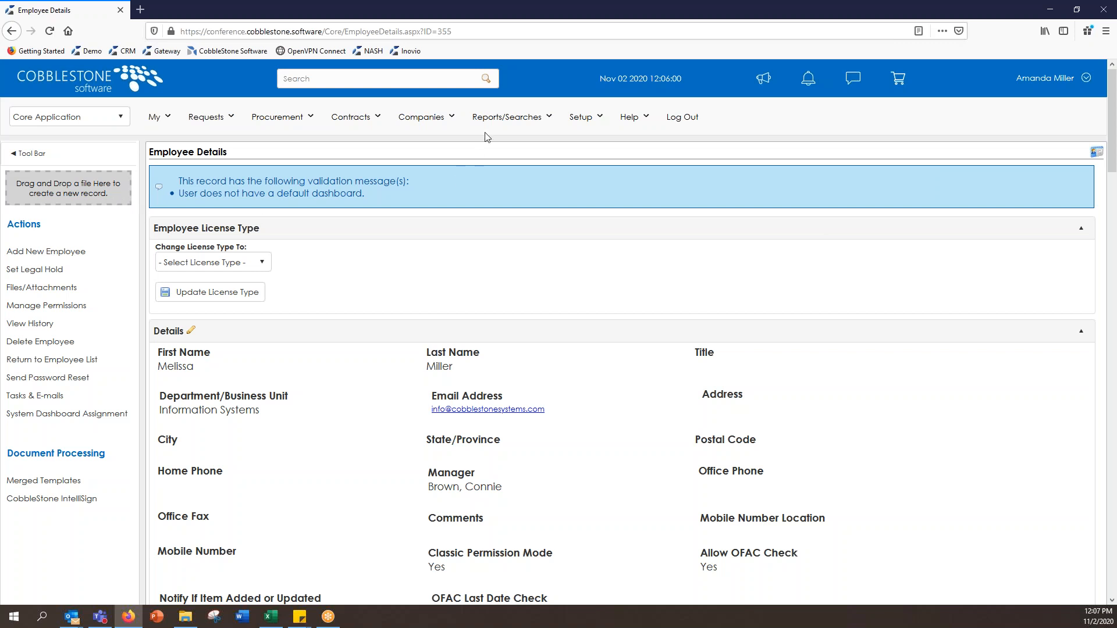
# Step: Start a new record of type Company via Add Company (Supplier/Customer)
pyautogui.click(439, 127)
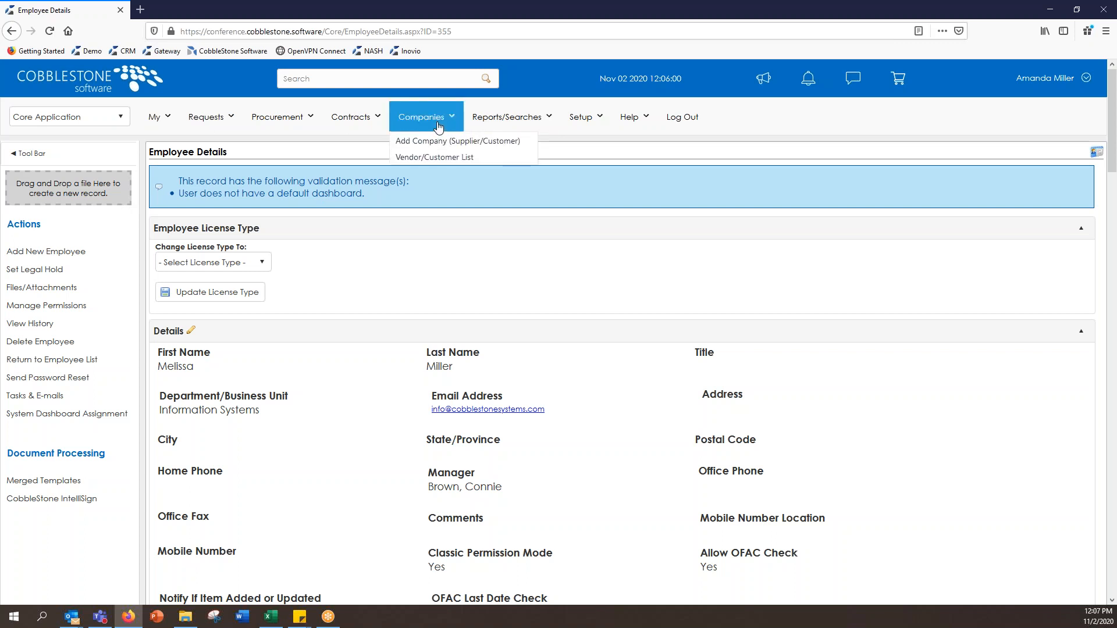
pyautogui.click(435, 142)
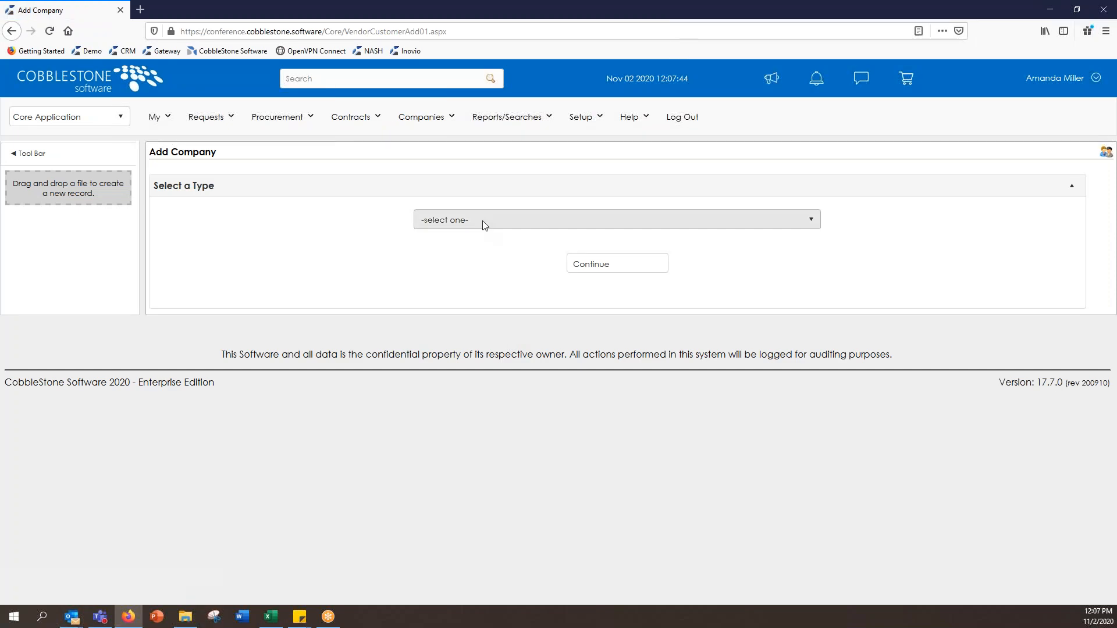
pyautogui.click(485, 220)
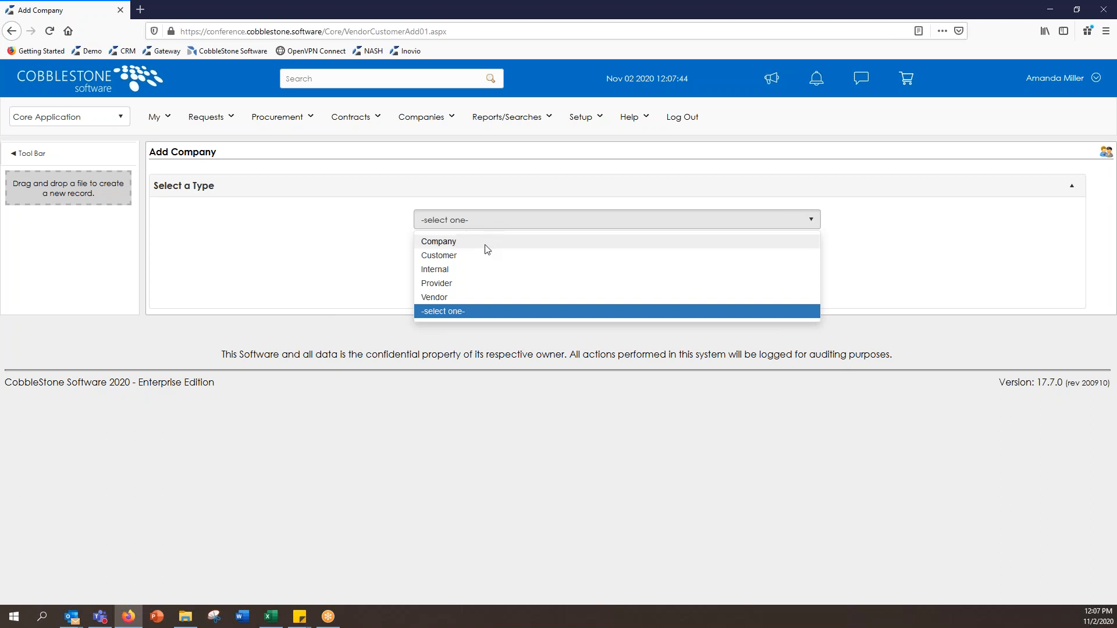
pyautogui.click(487, 243)
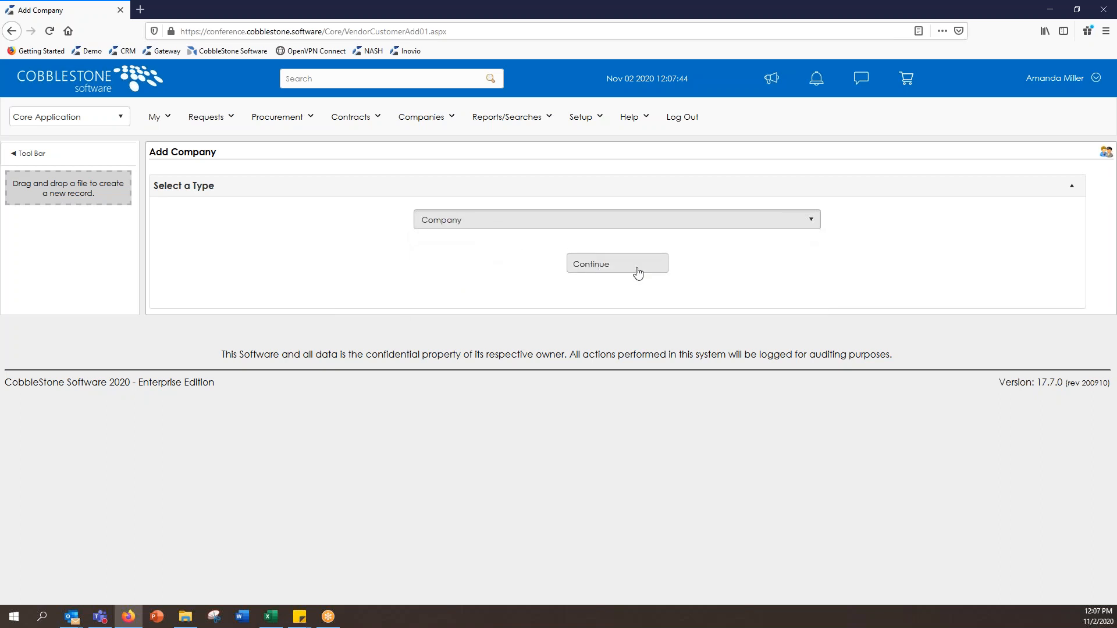
pyautogui.click(638, 273)
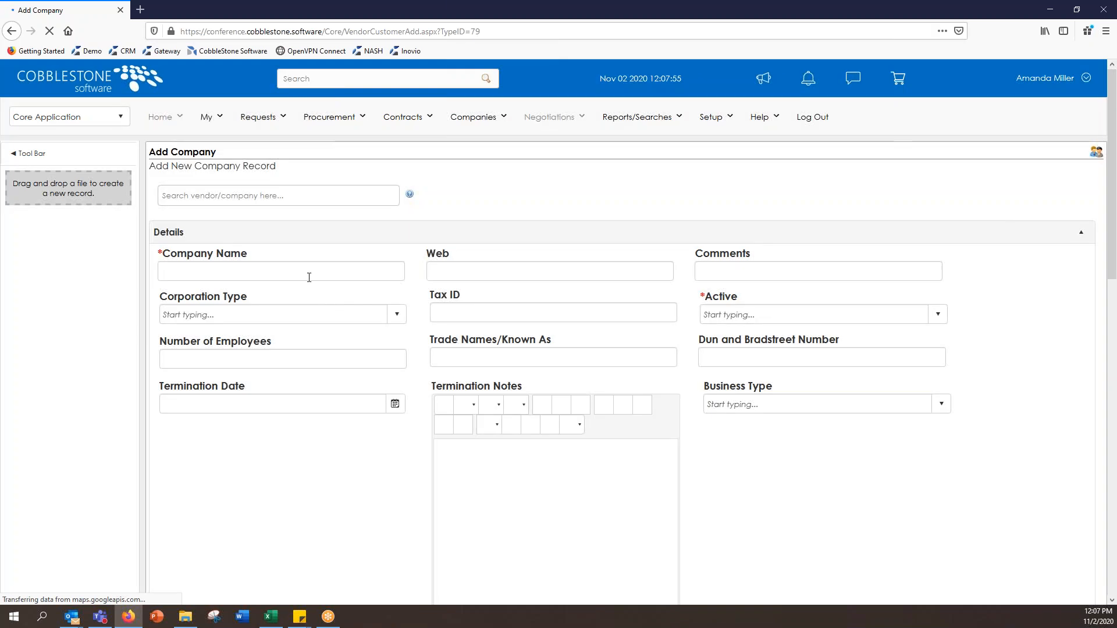
pyautogui.click(309, 275)
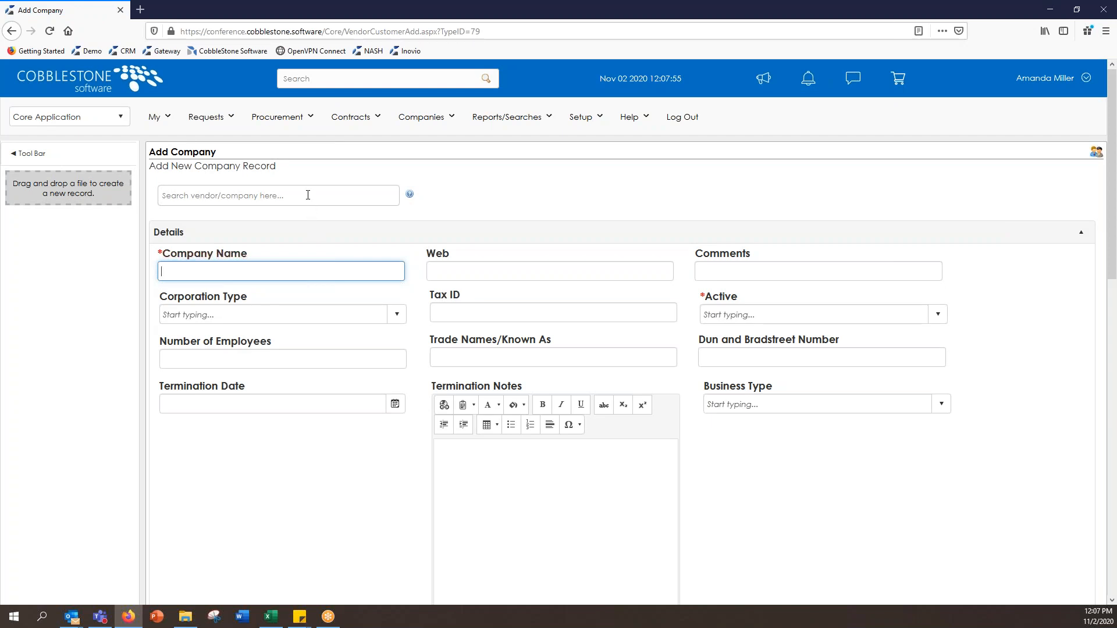
# Step: Prefill the company form with CobbleStone Software's details from a 'cobblestone' search
pyautogui.click(352, 198)
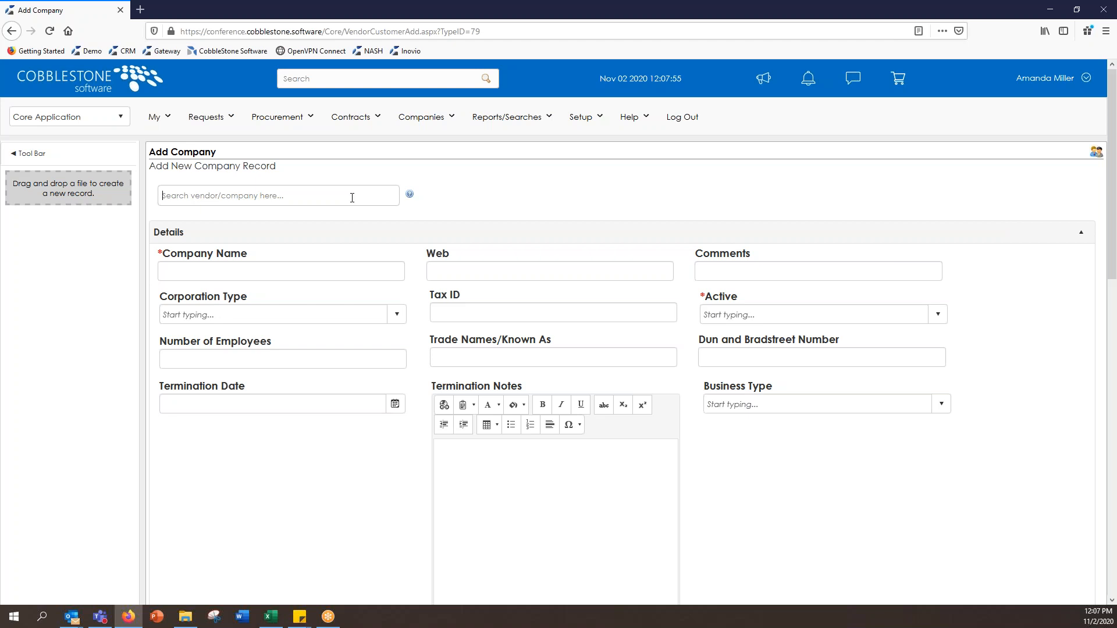
pyautogui.write('cobb')
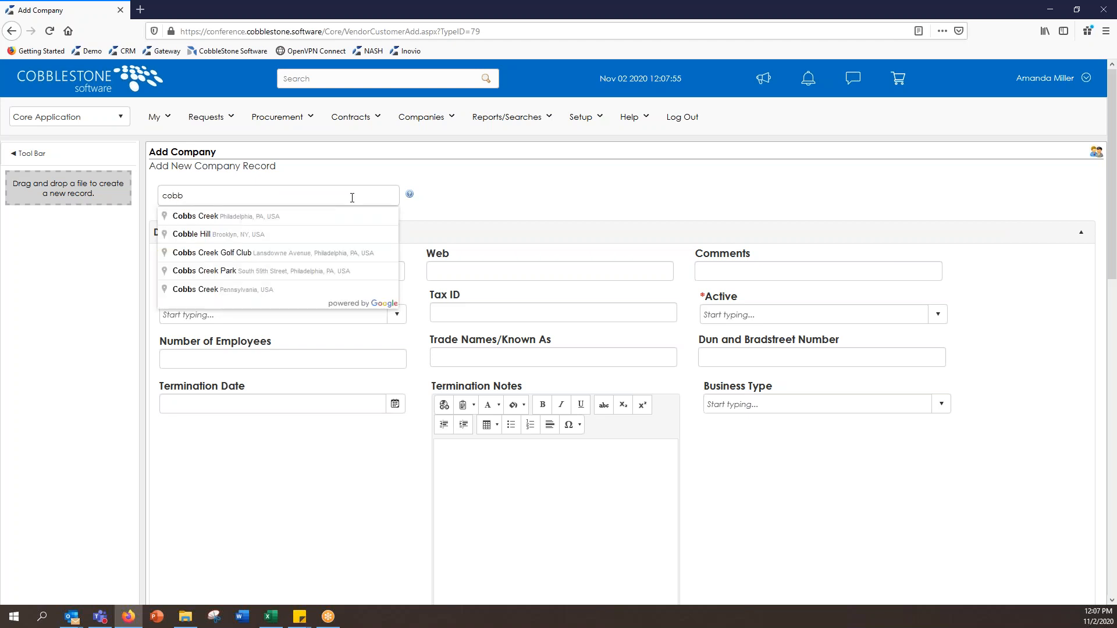
pyautogui.write('lestone')
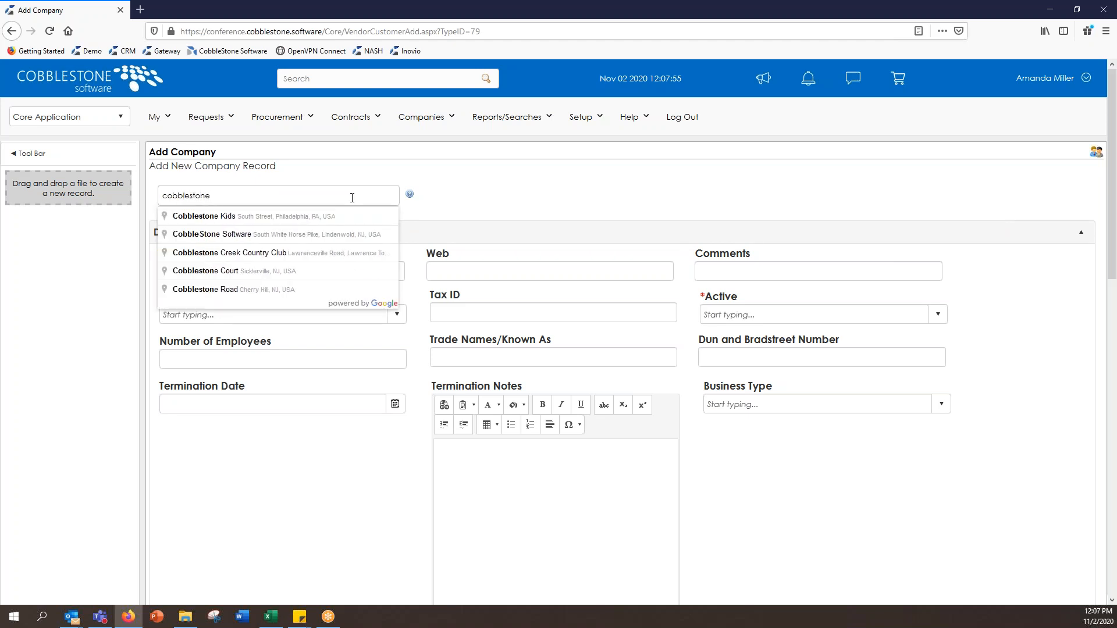
pyautogui.click(356, 239)
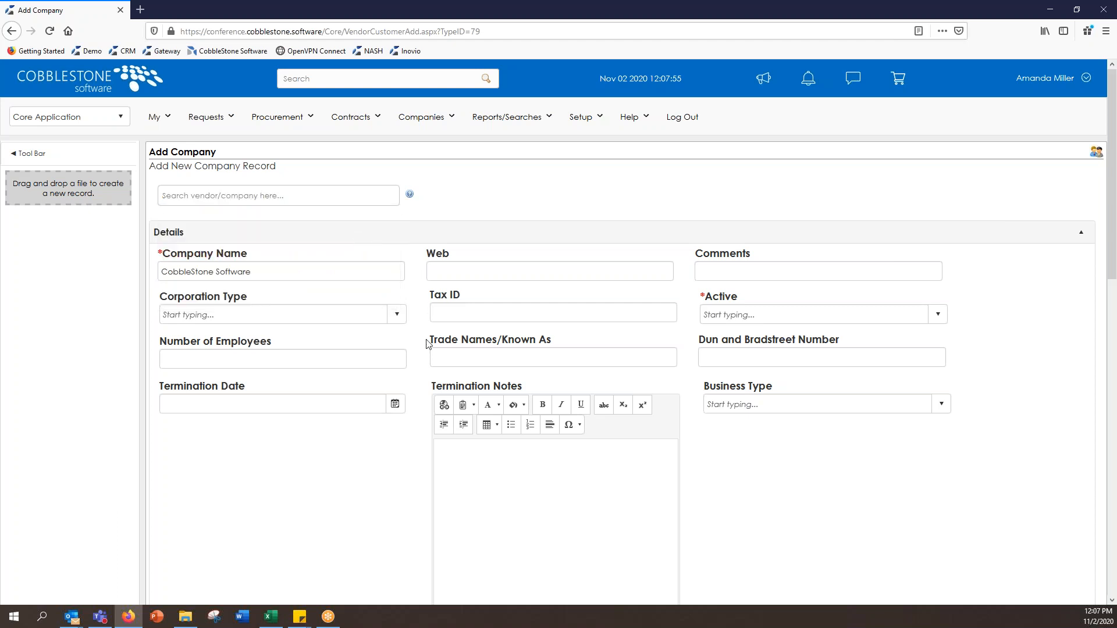
pyautogui.scroll(-7, 426, 343)
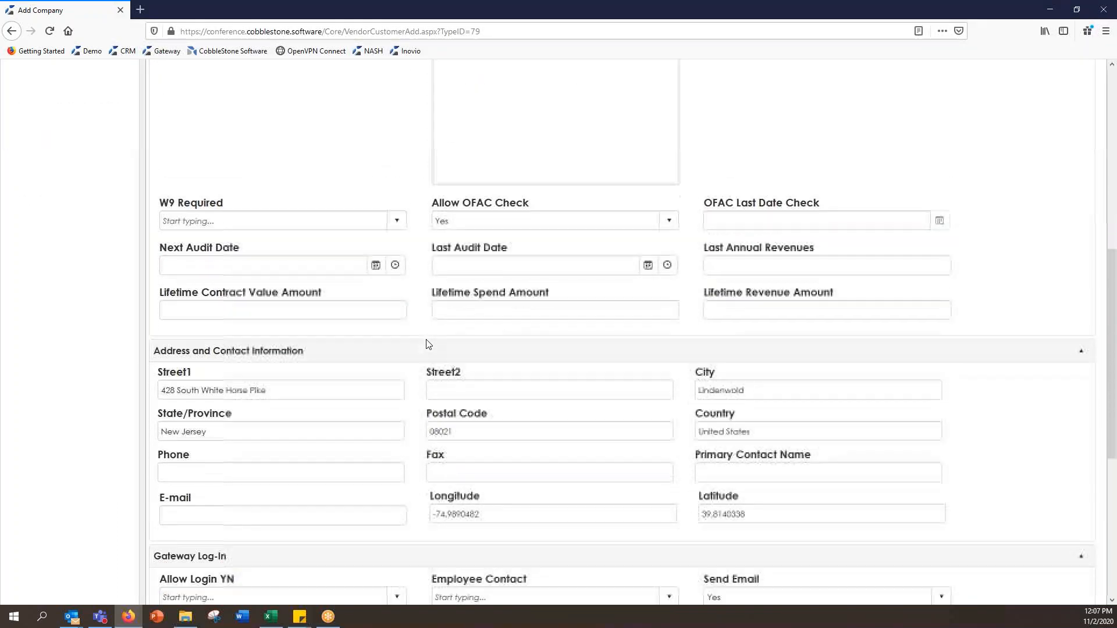
pyautogui.scroll(-3, 427, 344)
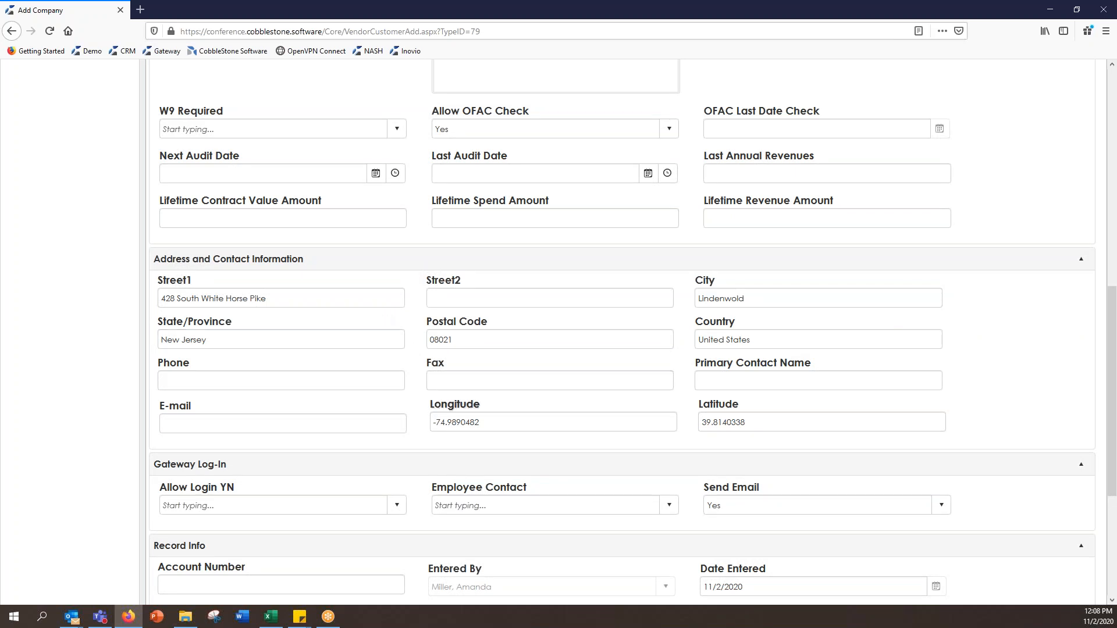
pyautogui.scroll(3, 993, 374)
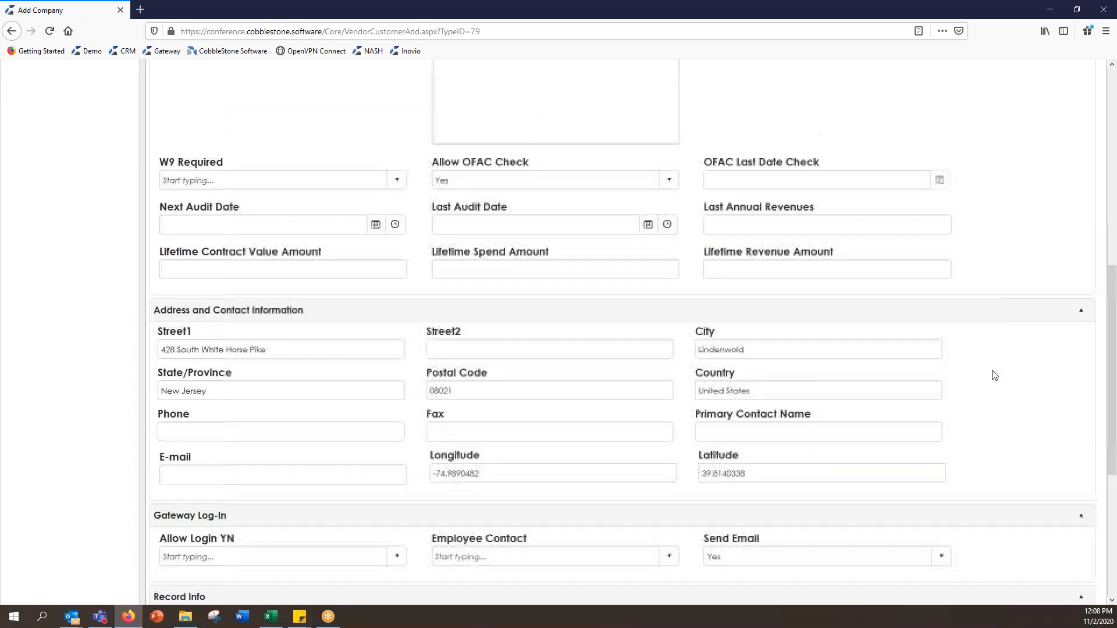
pyautogui.scroll(2, 993, 374)
pyautogui.scroll(-3, 992, 375)
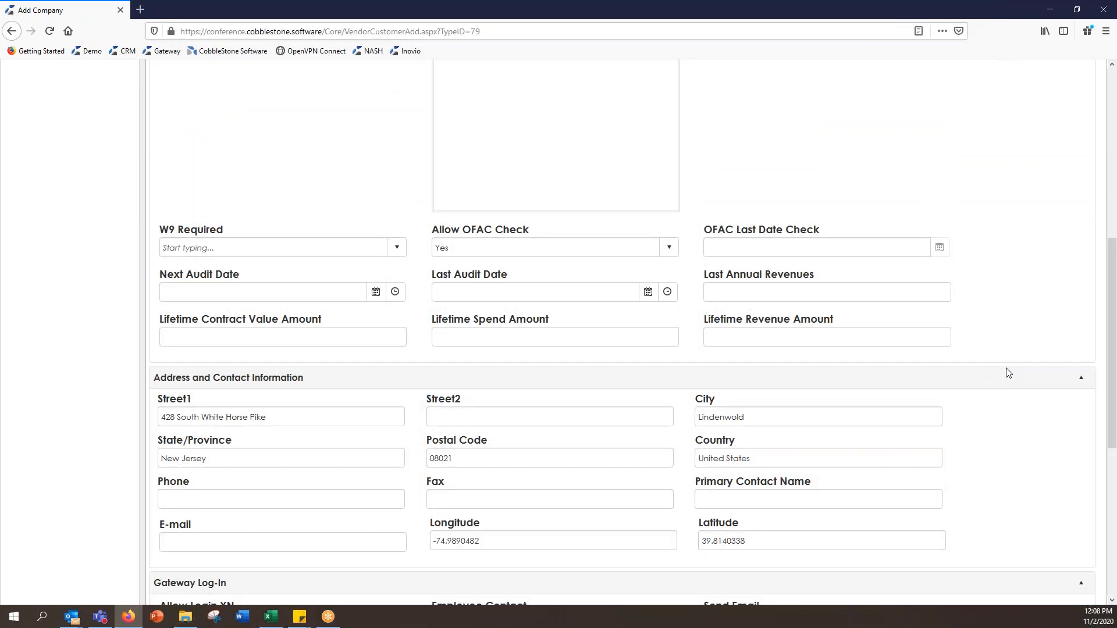
pyautogui.scroll(10, 1009, 372)
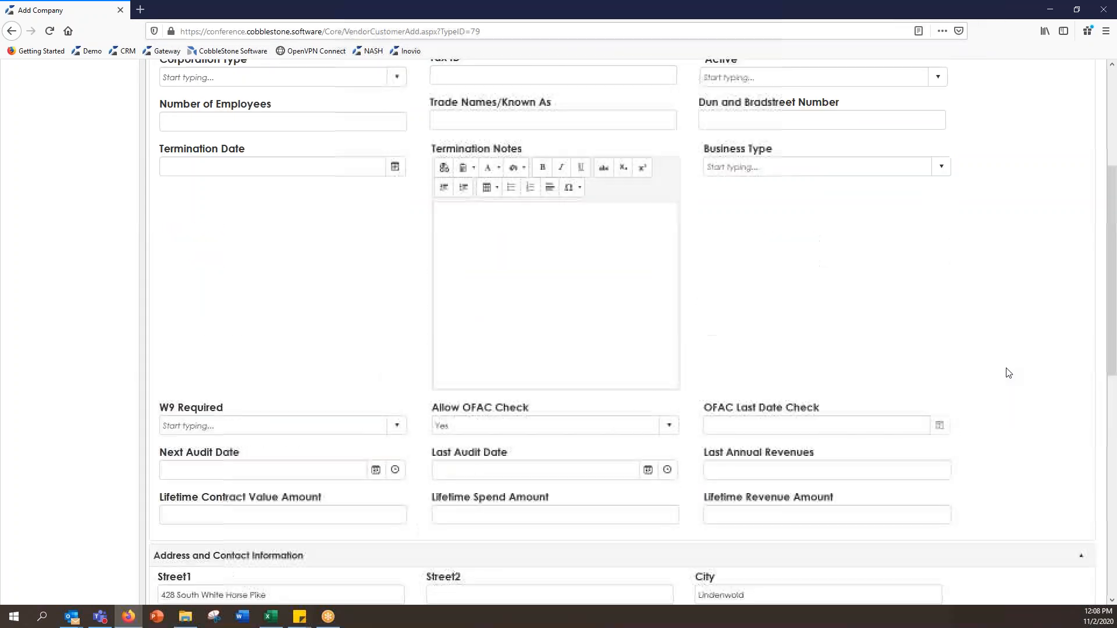
pyautogui.moveTo(331, 272); pyautogui.dragTo(151, 269)
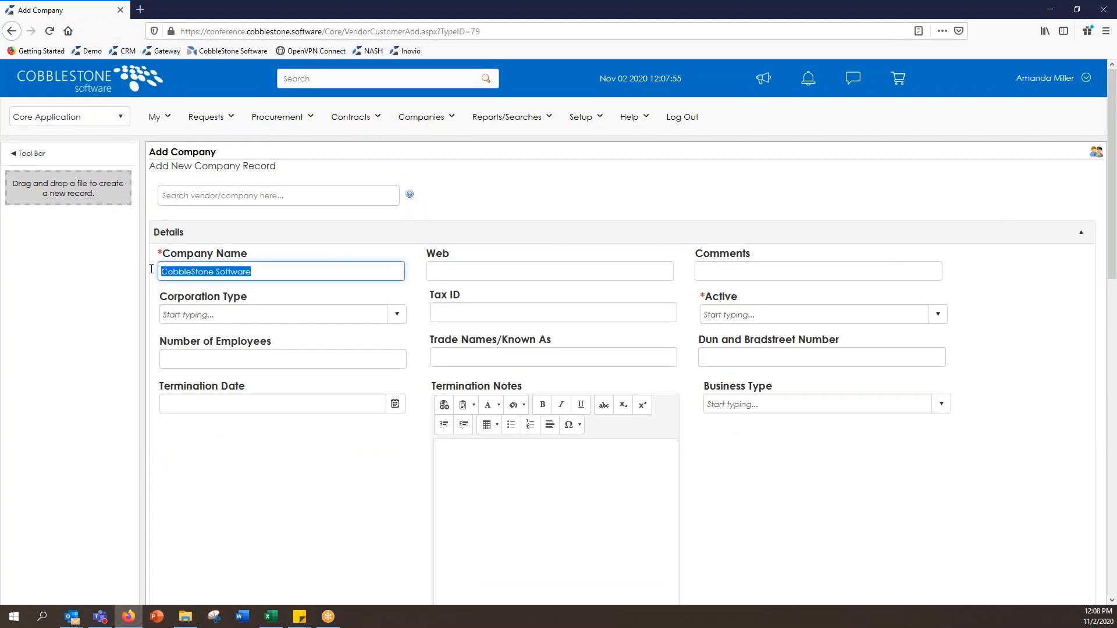
# Step: Replace the Company Name with 'ABC Warehouse'
pyautogui.press('BackSpace')
pyautogui.write('ABC ')
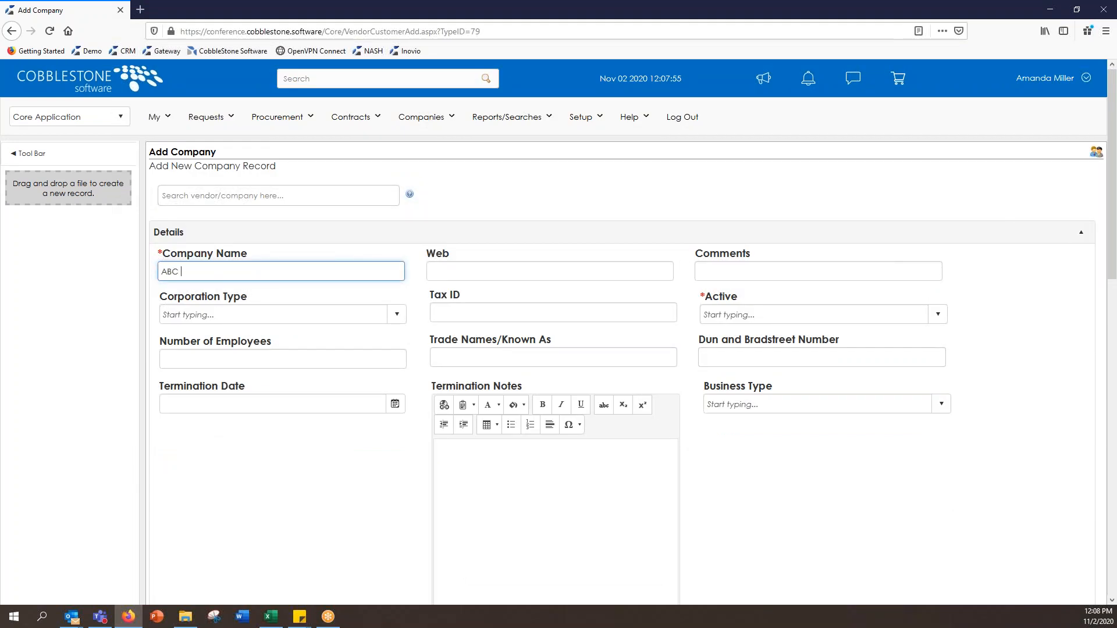
pyautogui.write('Warehouse')
pyautogui.click(786, 316)
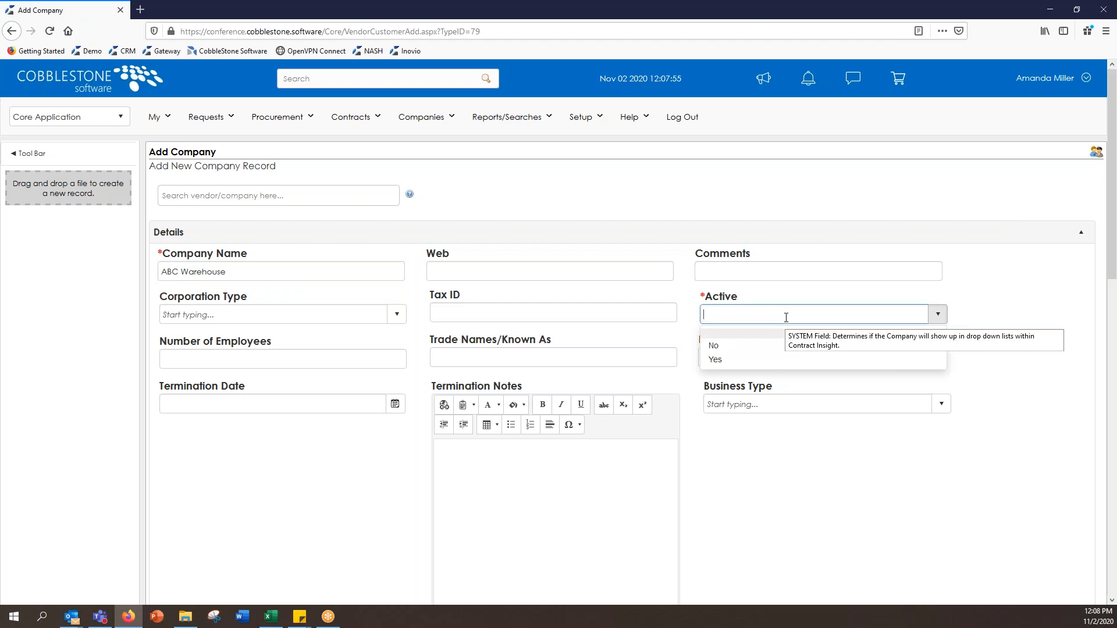
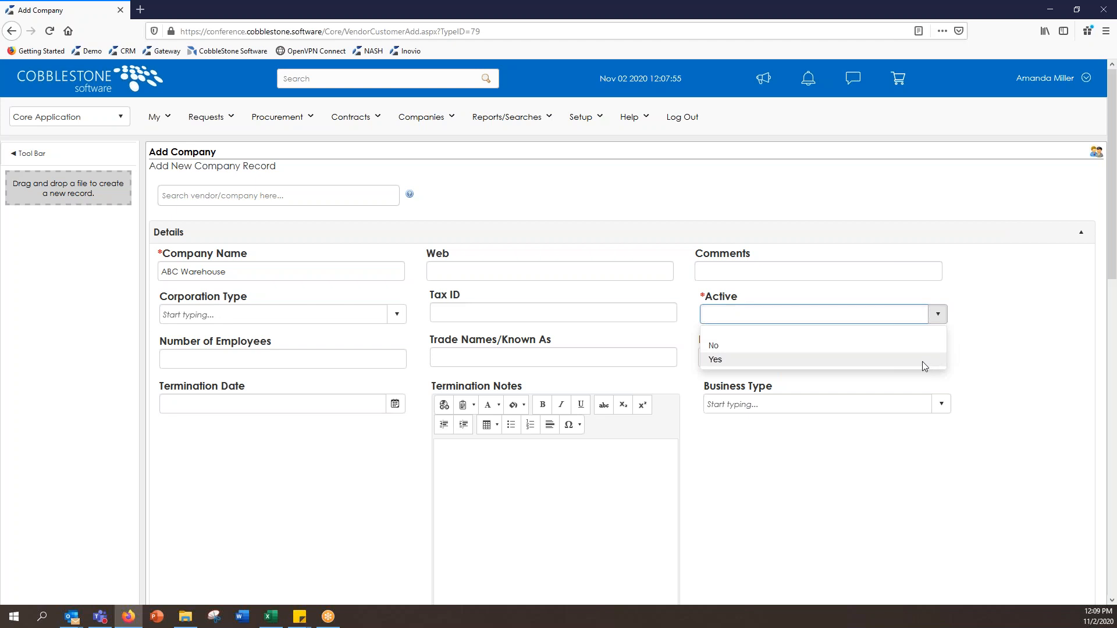
# Step: Set Active to Yes on the new ABC Warehouse company form
pyautogui.click(923, 362)
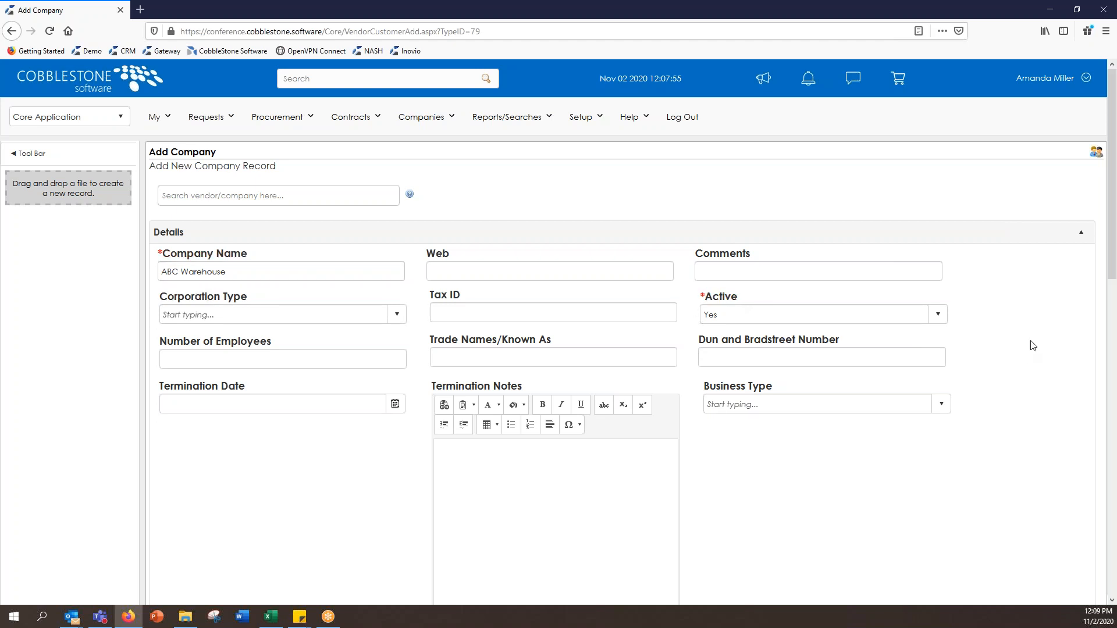
pyautogui.scroll(-2, 1039, 350)
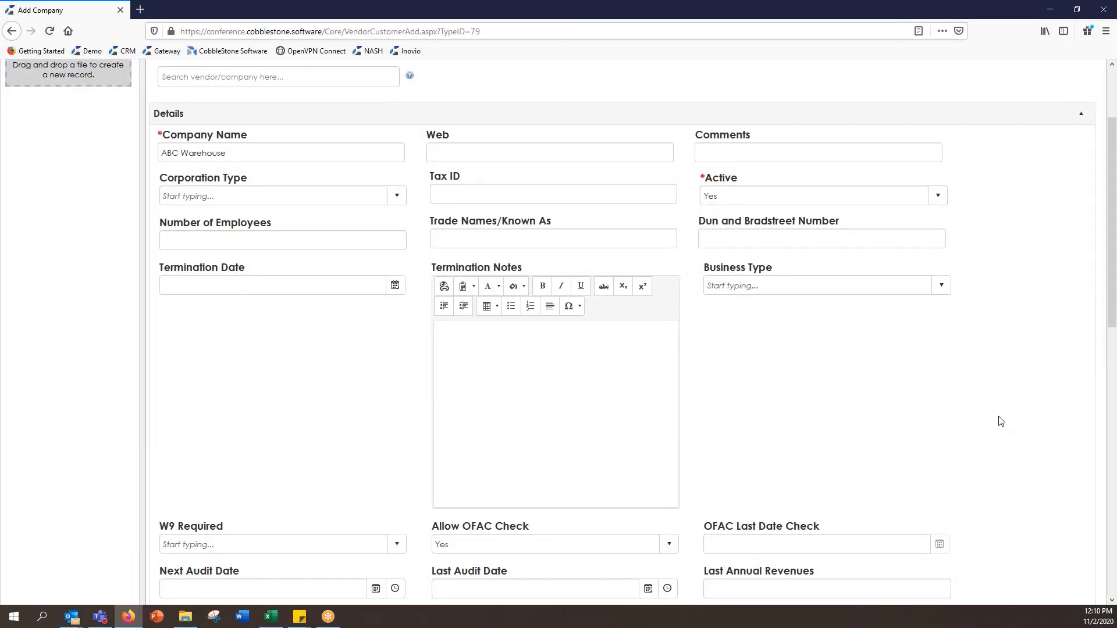
pyautogui.scroll(-1, 1001, 421)
pyautogui.scroll(-1, 1000, 421)
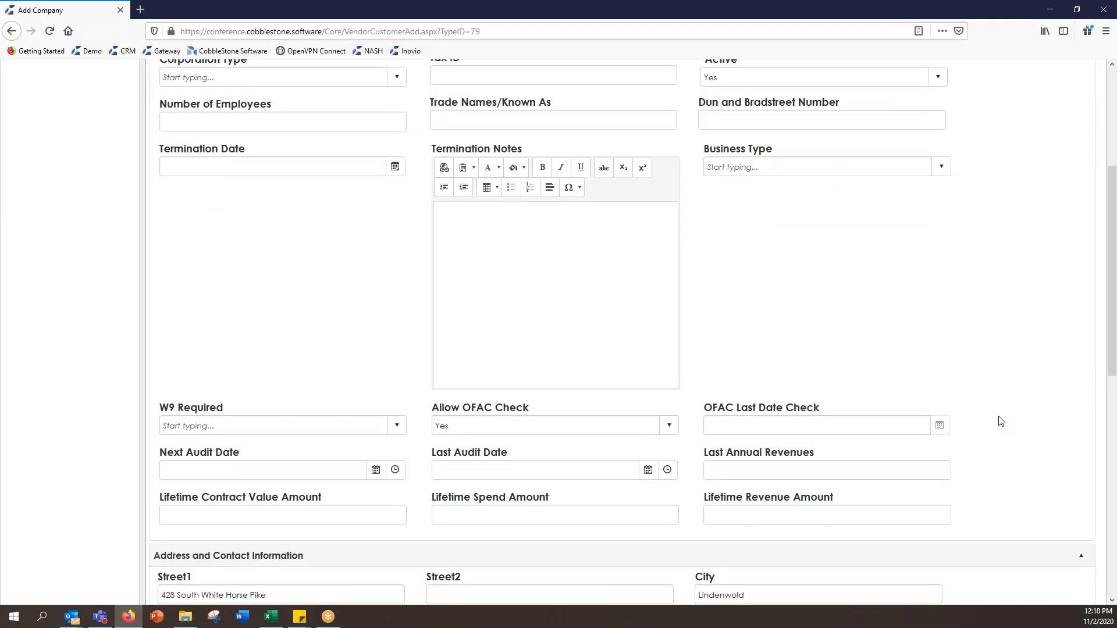
pyautogui.scroll(3, 1001, 421)
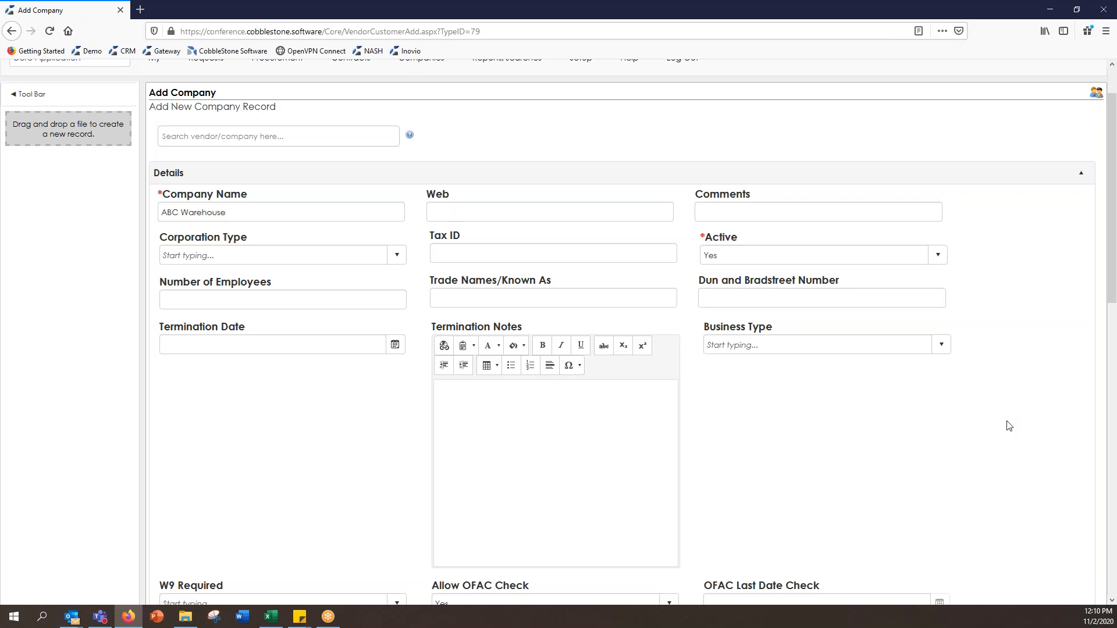
pyautogui.scroll(-1, 1025, 409)
pyautogui.scroll(-3, 1027, 411)
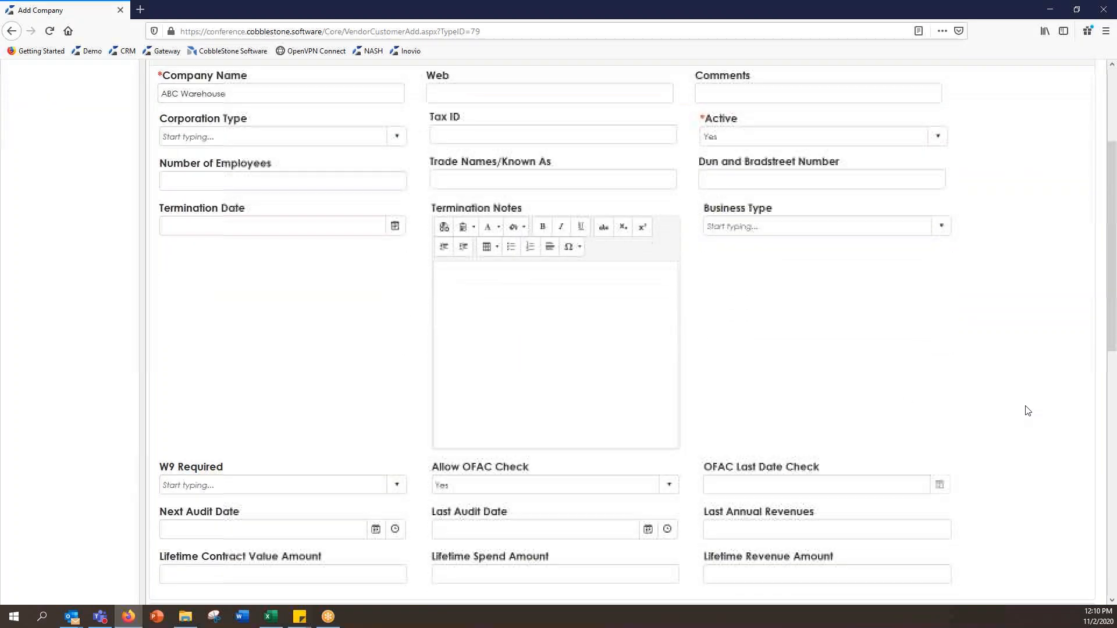
pyautogui.scroll(-3, 1028, 411)
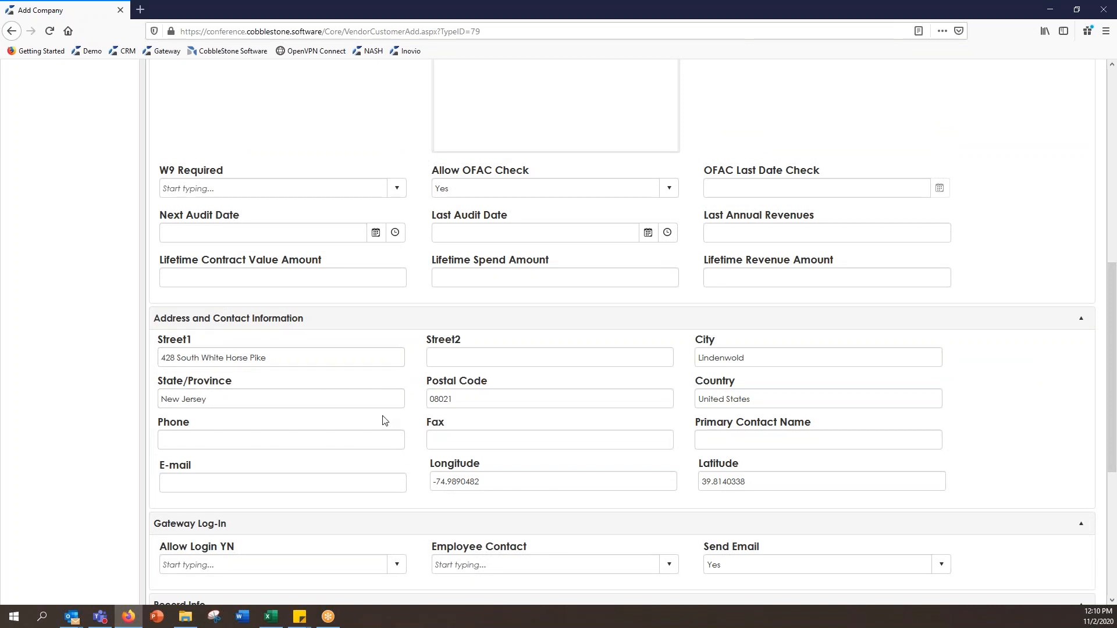
pyautogui.scroll(-2, 420, 443)
pyautogui.scroll(-2, 420, 444)
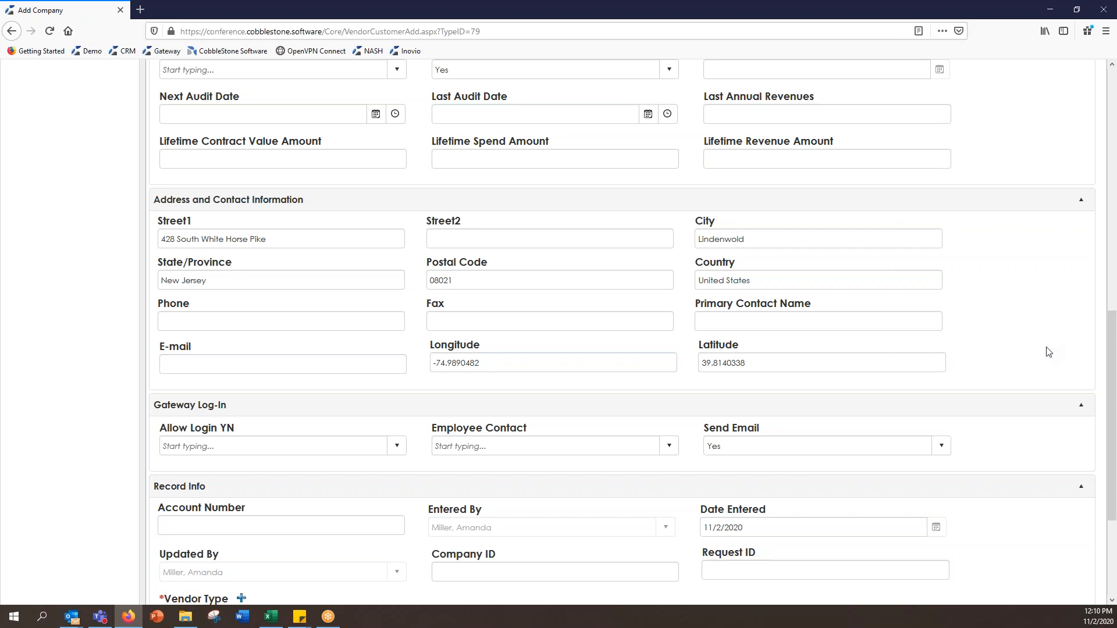
pyautogui.scroll(-2, 1040, 373)
pyautogui.scroll(-1, 1041, 373)
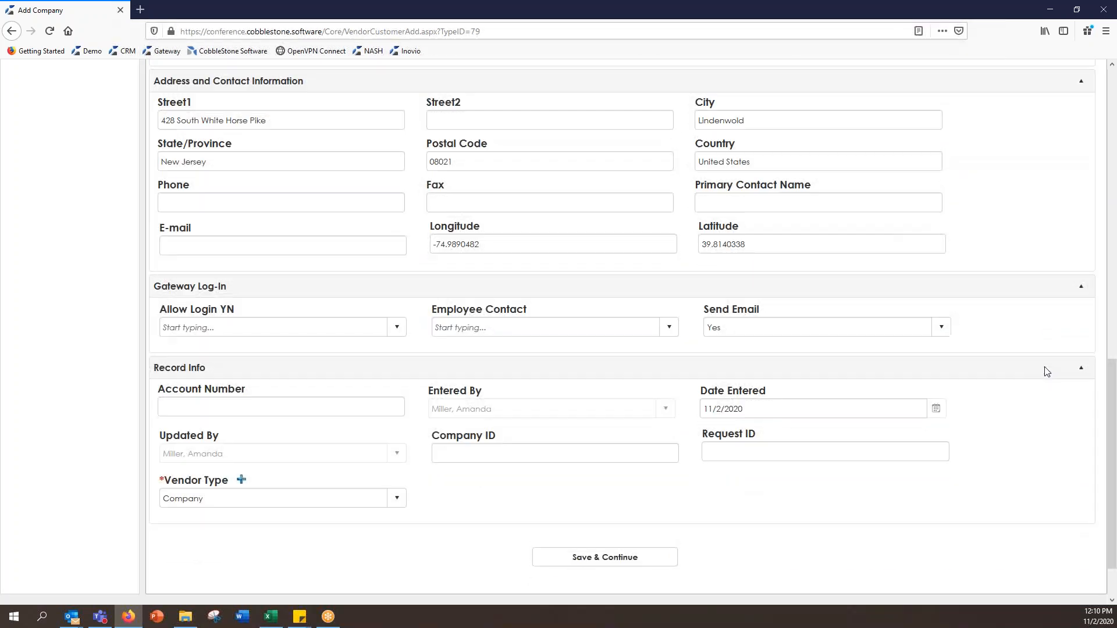
pyautogui.scroll(-1, 1047, 371)
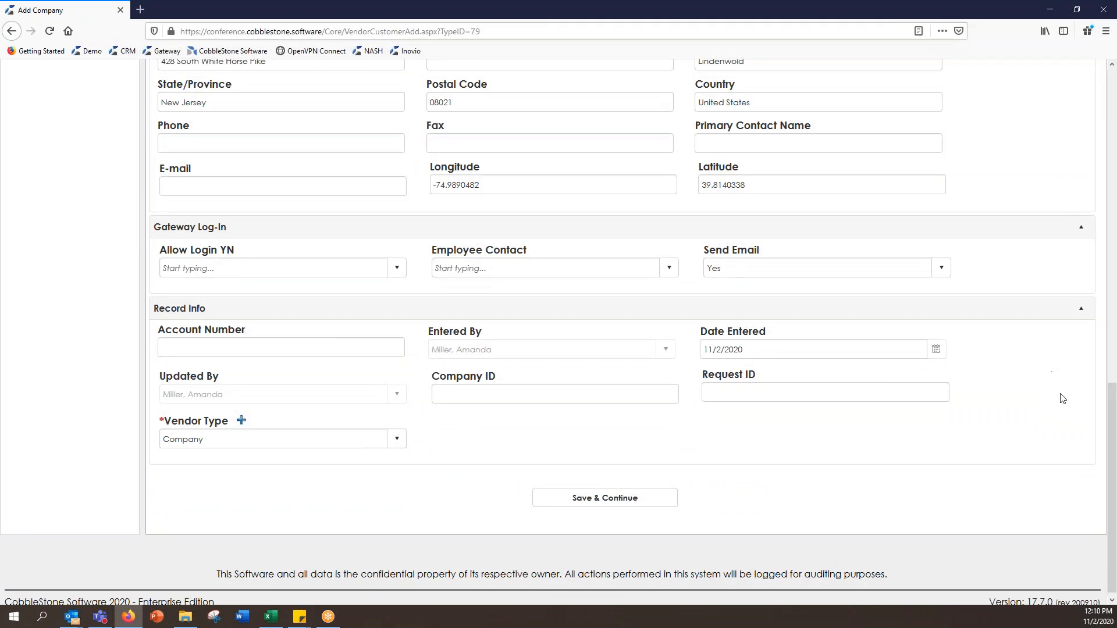
# Step: Save ABC Warehouse, then check its Active choices in Edit Record and close without changes
pyautogui.click(636, 498)
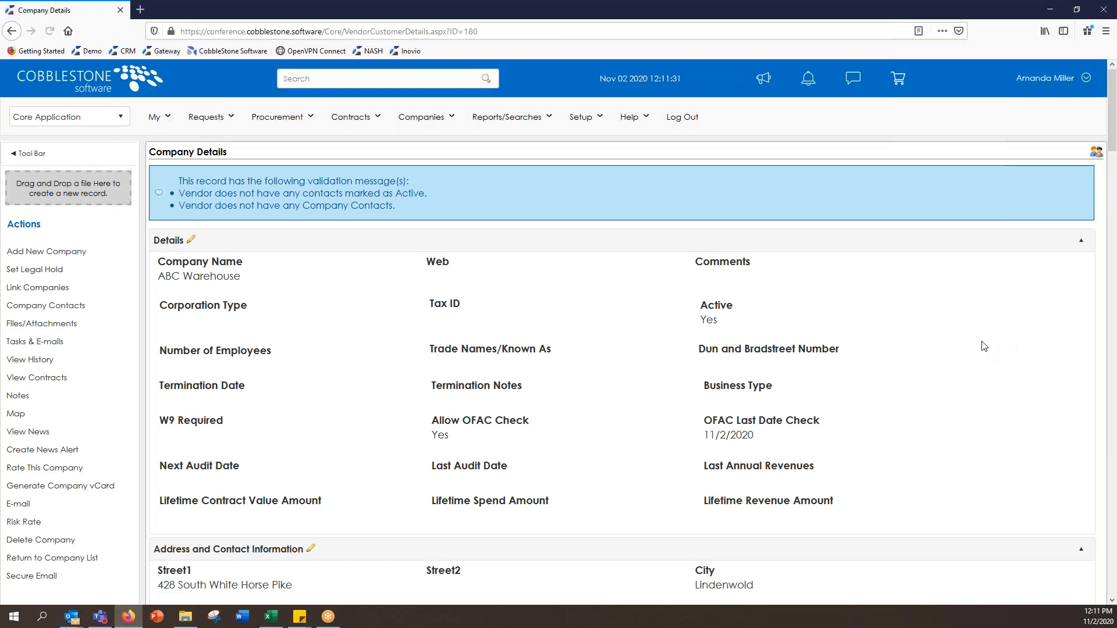
pyautogui.moveTo(745, 305)
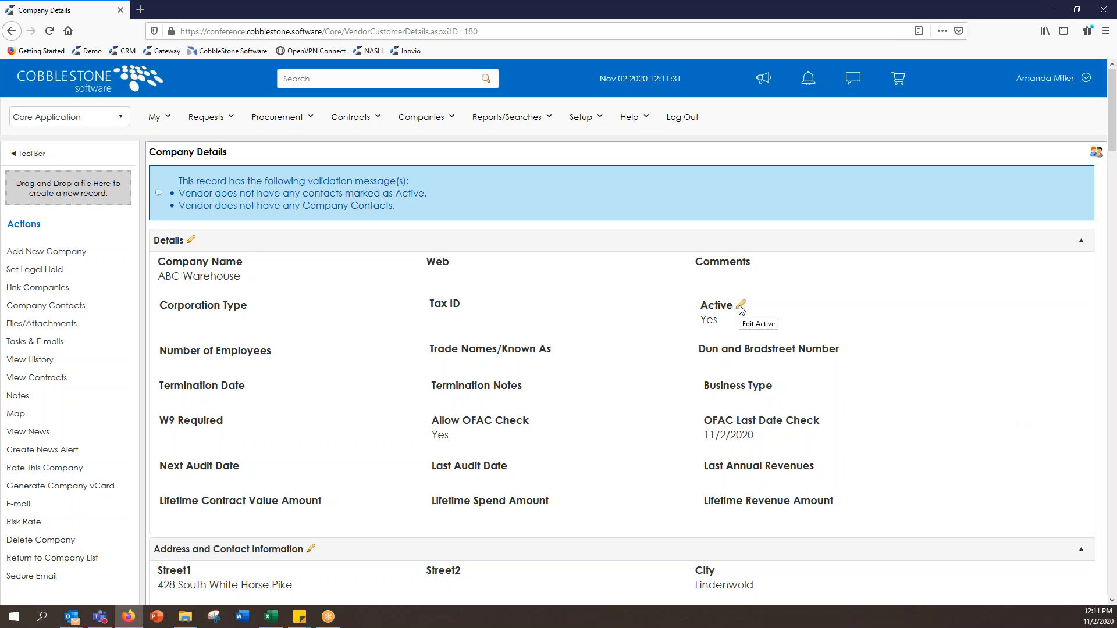
pyautogui.click(741, 306)
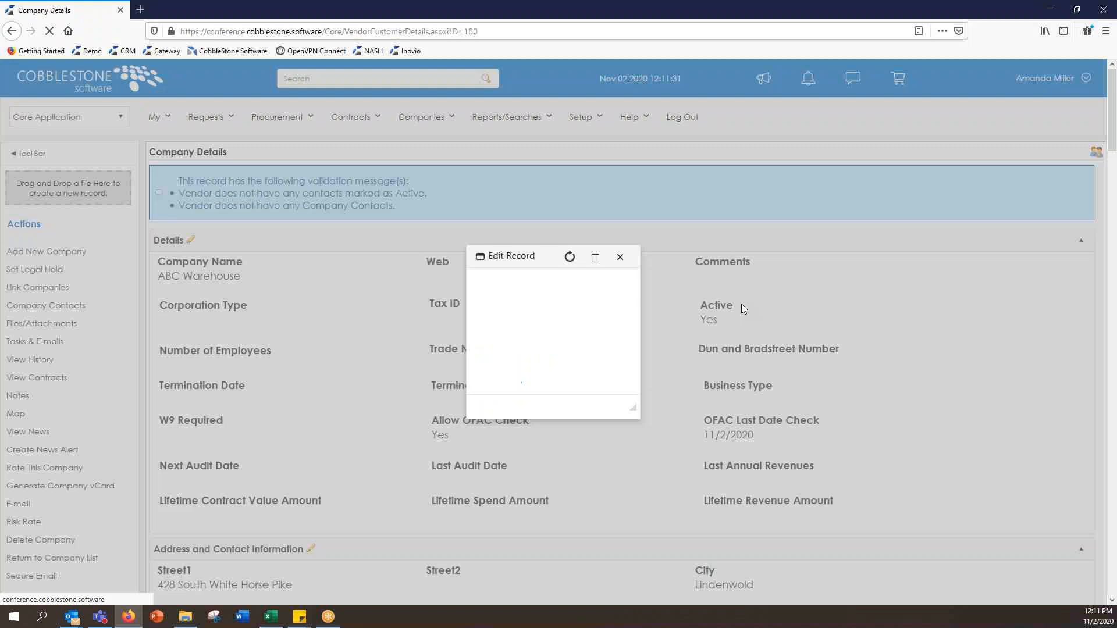
pyautogui.click(630, 337)
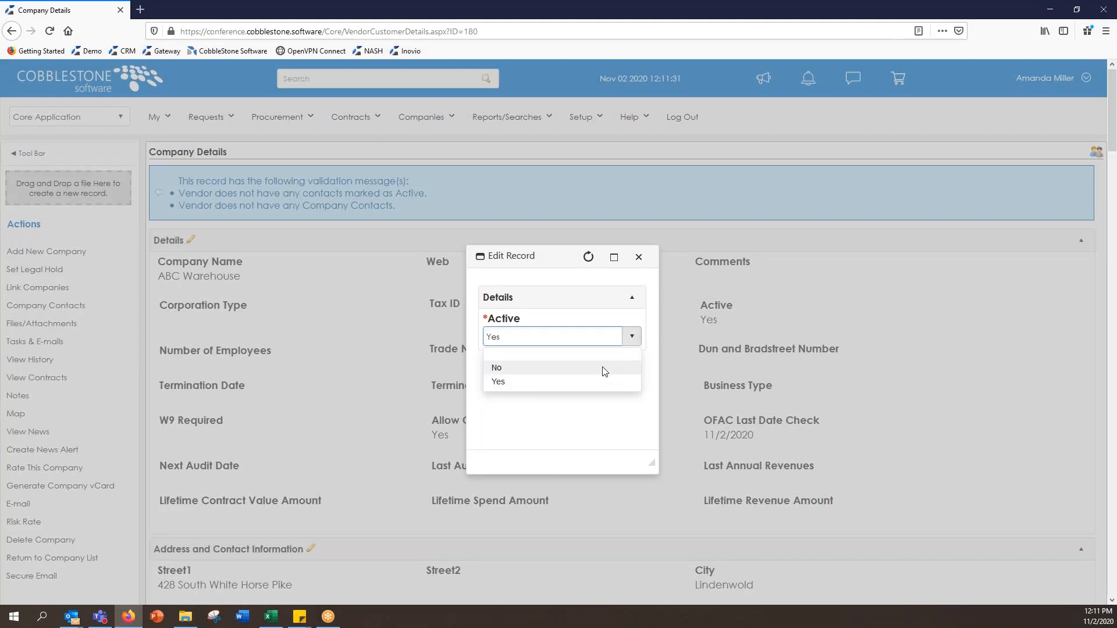
pyautogui.click(638, 257)
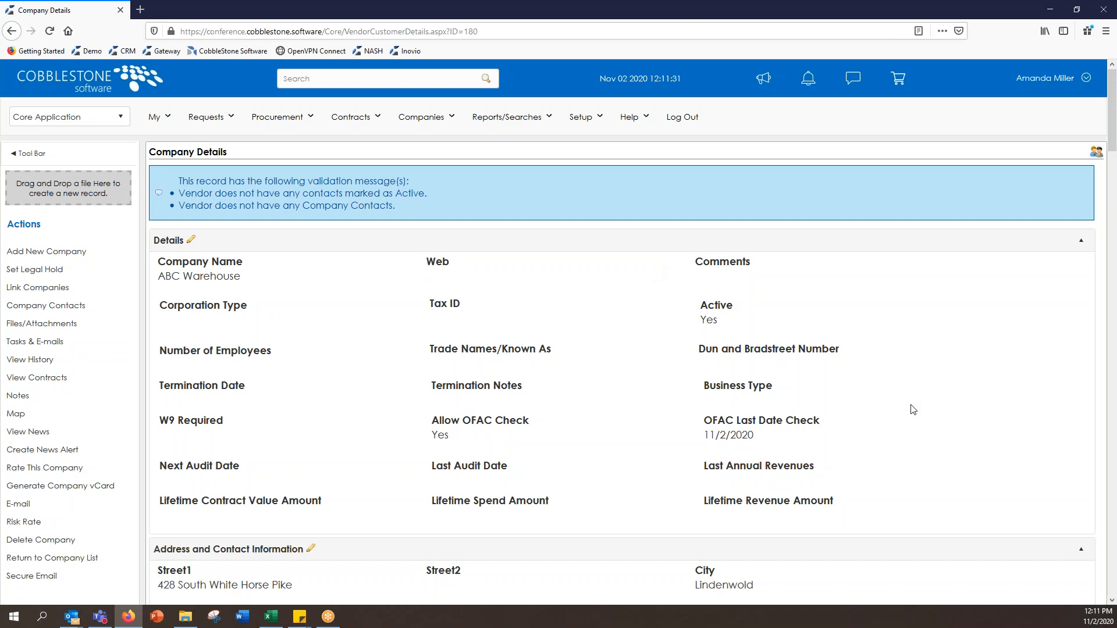
# Step: Scroll down to the Contacts section and start a new contact for ABC Warehouse
pyautogui.scroll(-1, 912, 410)
pyautogui.scroll(-6, 912, 410)
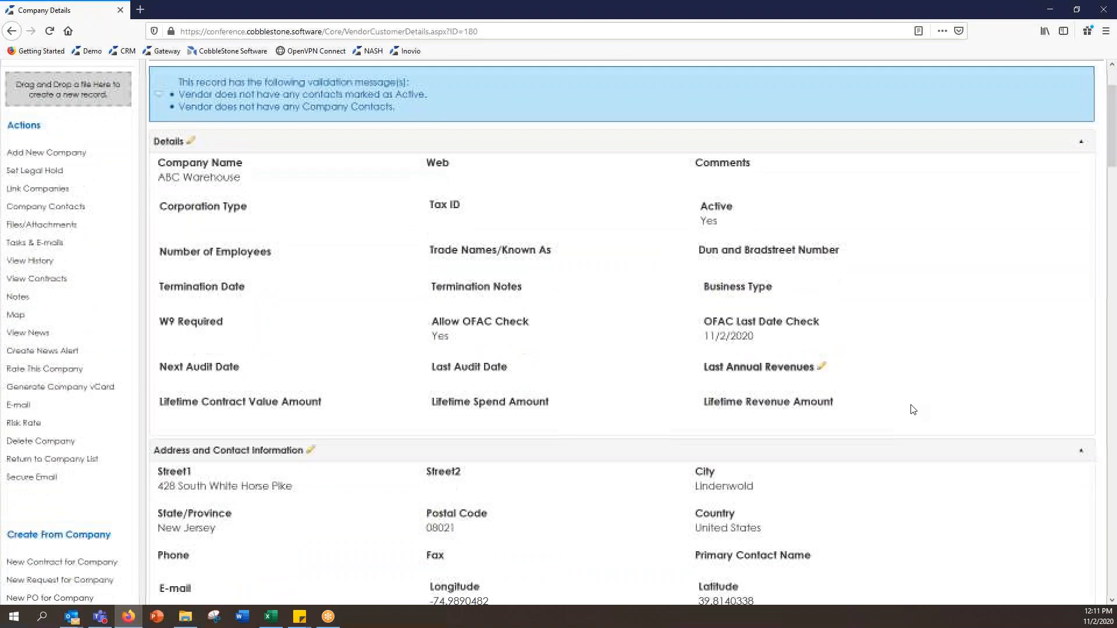
pyautogui.scroll(-5, 912, 410)
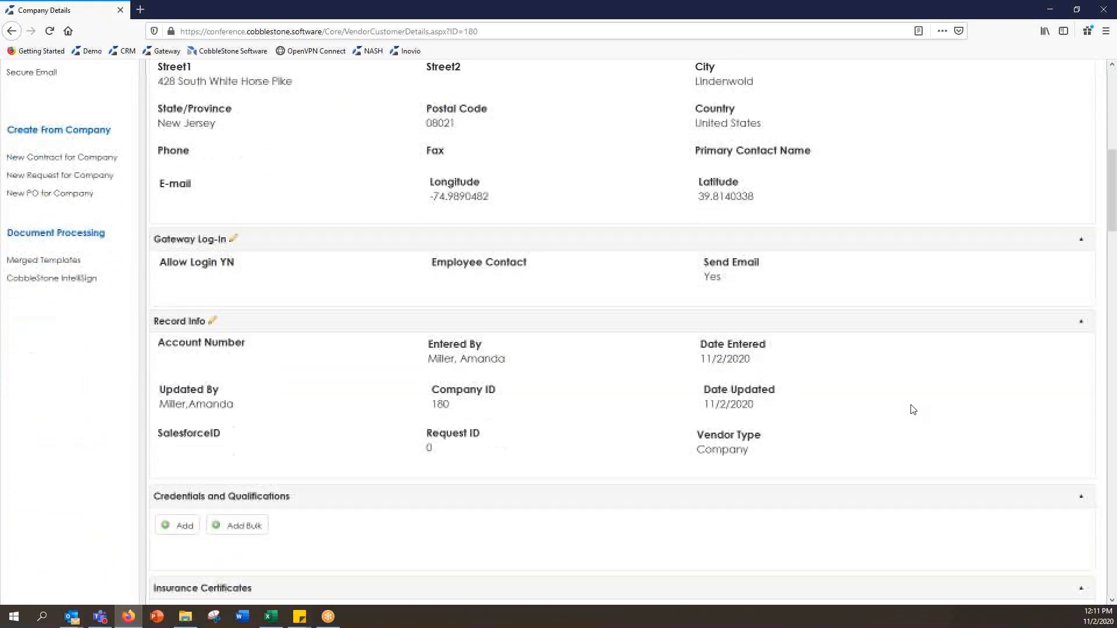
pyautogui.scroll(-3, 912, 409)
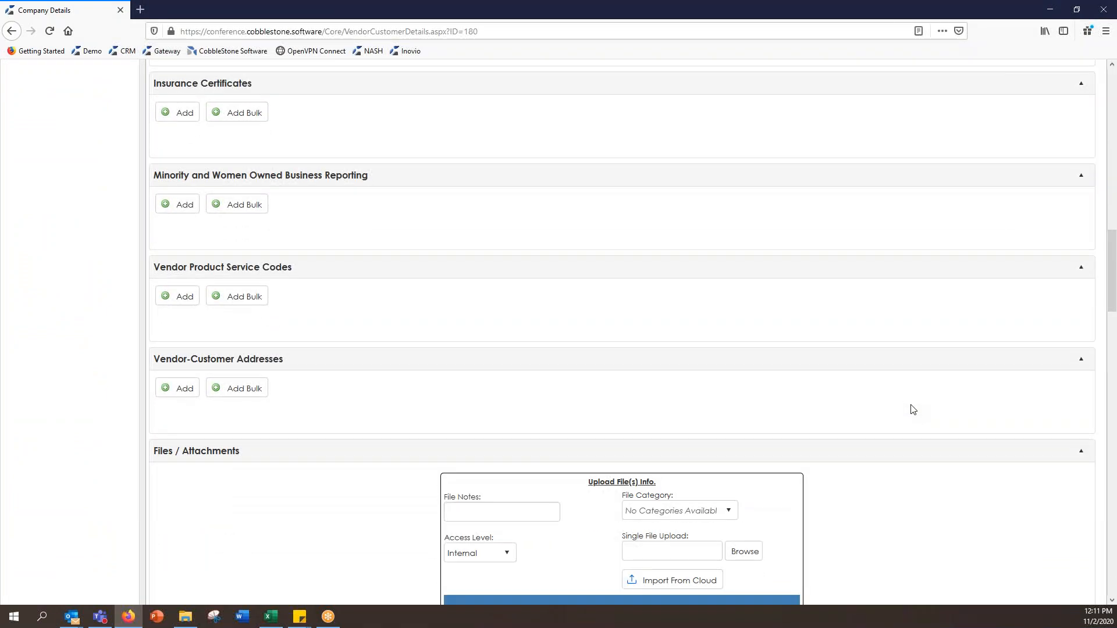
pyautogui.scroll(-7, 912, 410)
pyautogui.scroll(-7, 912, 410)
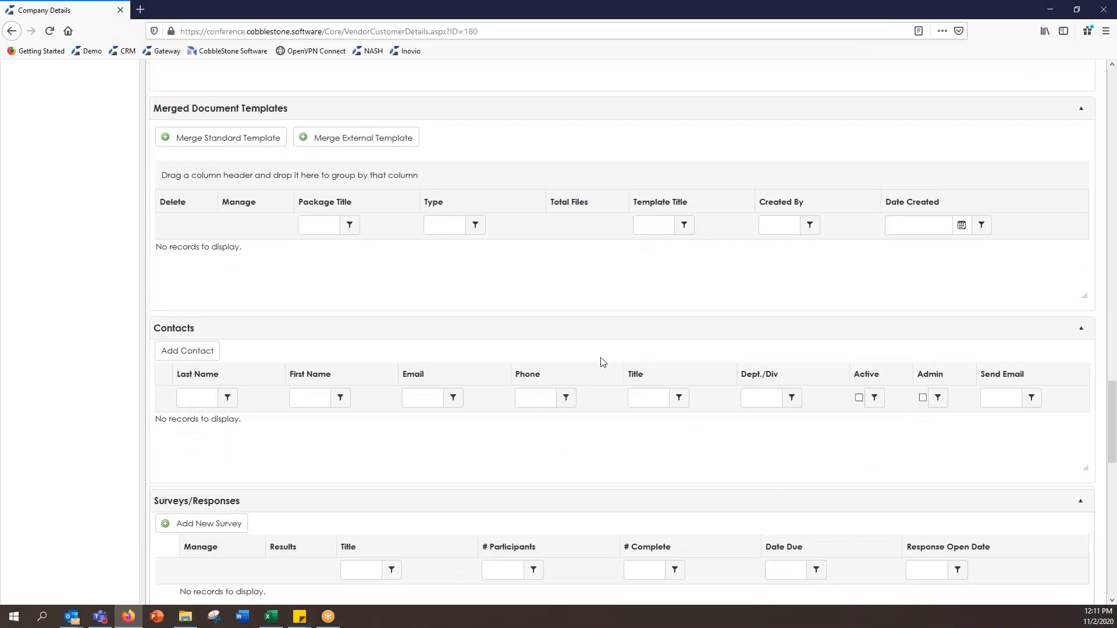
pyautogui.click(206, 354)
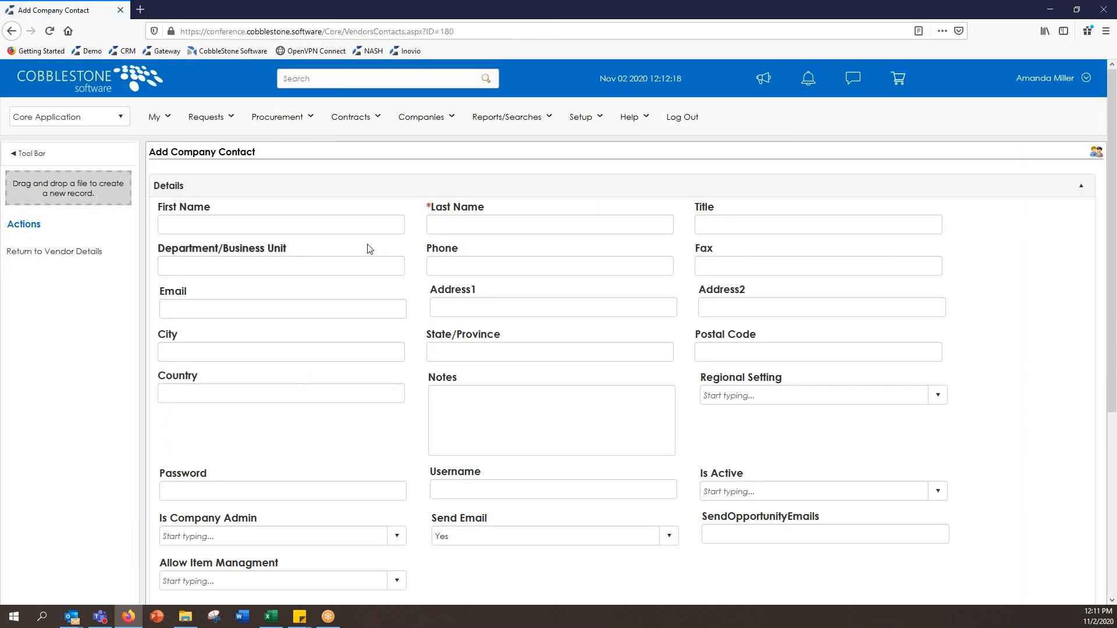
# Step: Enter the contact's first and last name
pyautogui.click(371, 226)
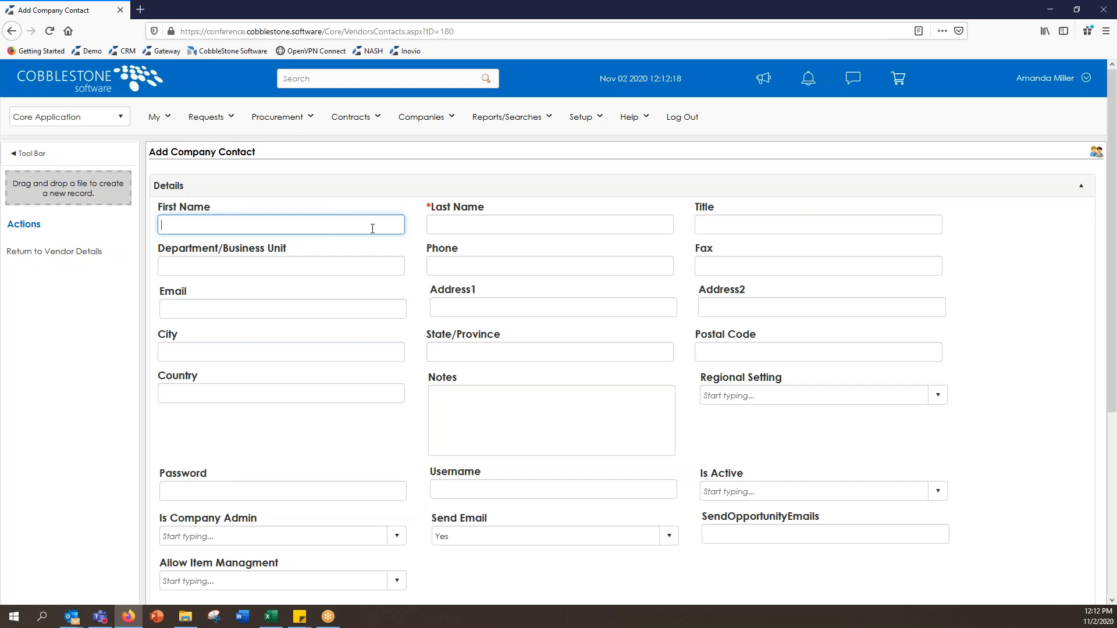
pyautogui.click(432, 226)
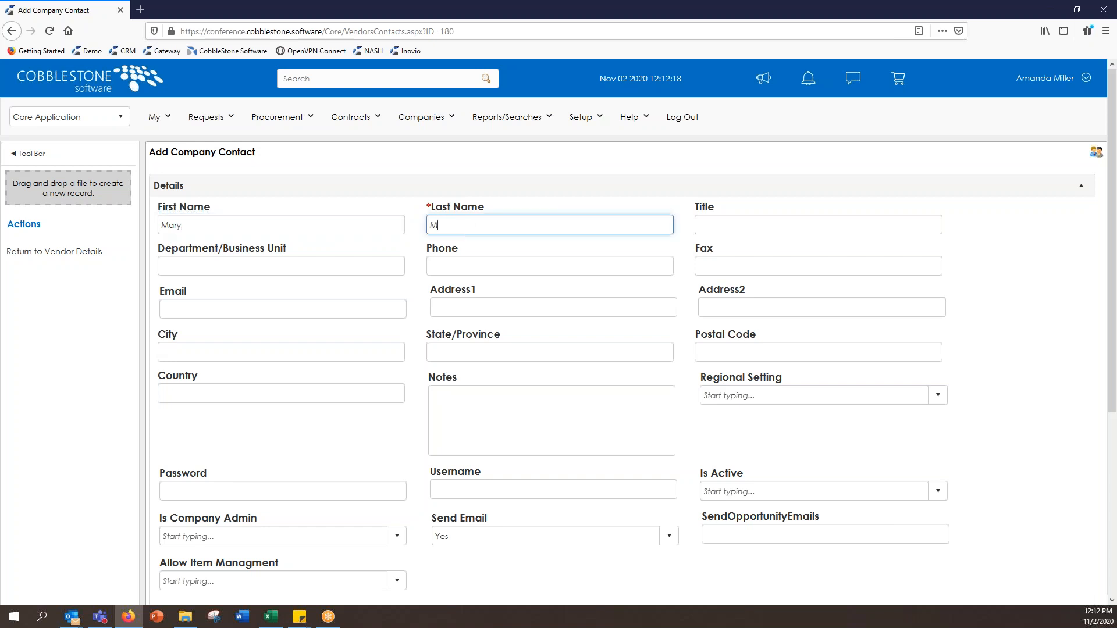
pyautogui.click(1000, 302)
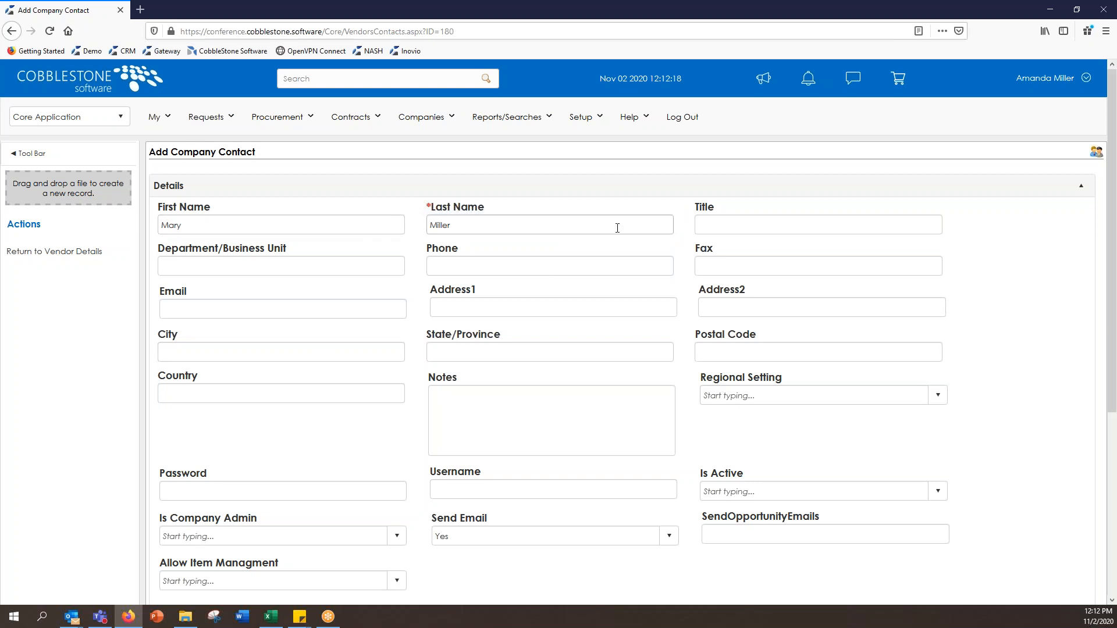
# Step: Give the contact the title General Counsel and enter their phone number
pyautogui.click(756, 220)
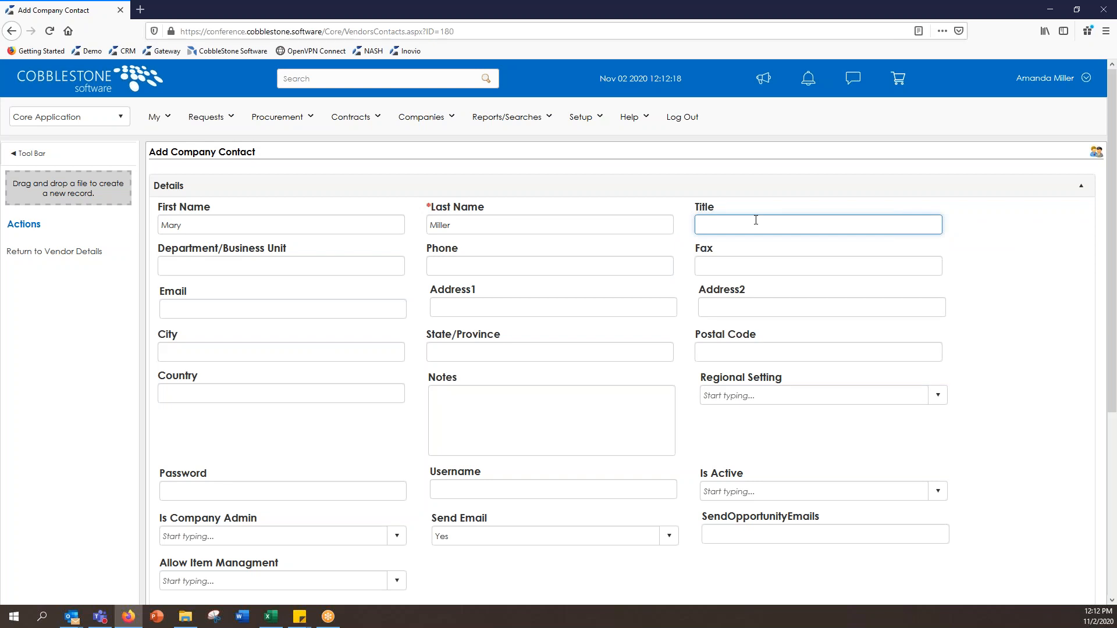
pyautogui.write('General Counsel')
pyautogui.click(655, 264)
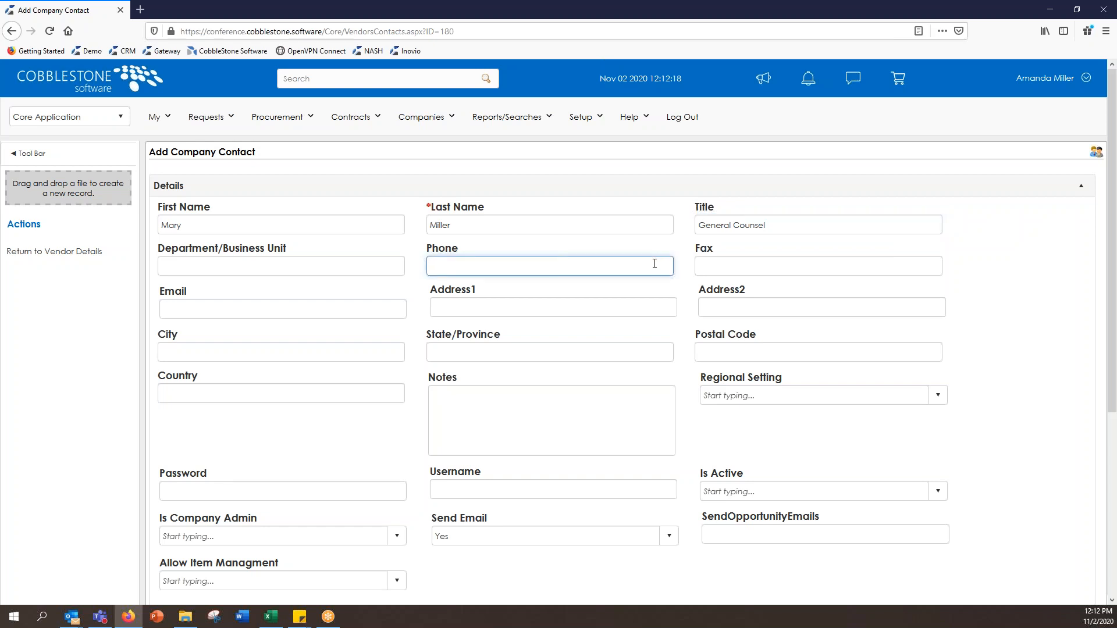
pyautogui.write('555-555-5555')
pyautogui.click(1028, 315)
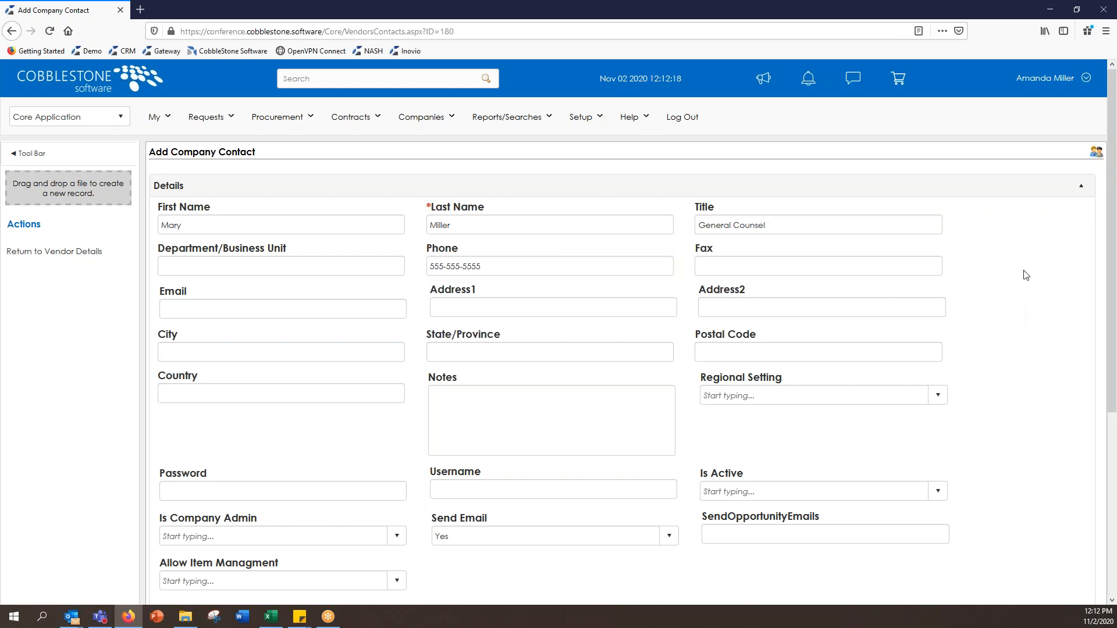
# Step: Set Is Active and Is Company Admin to Yes for the contact, then save it
pyautogui.scroll(-3, 1046, 291)
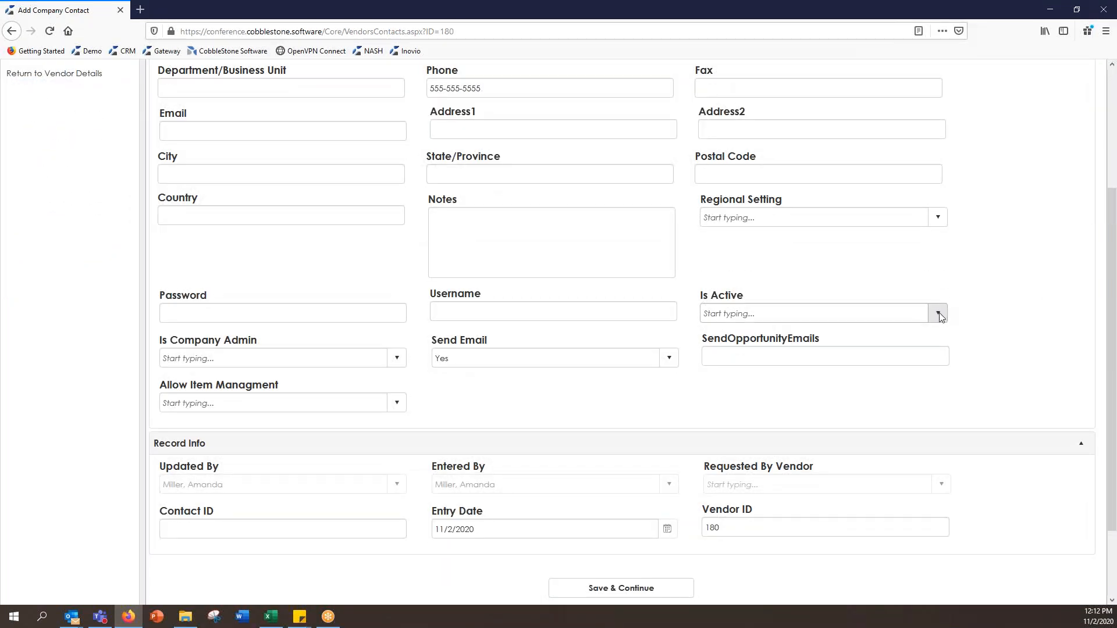
pyautogui.click(939, 314)
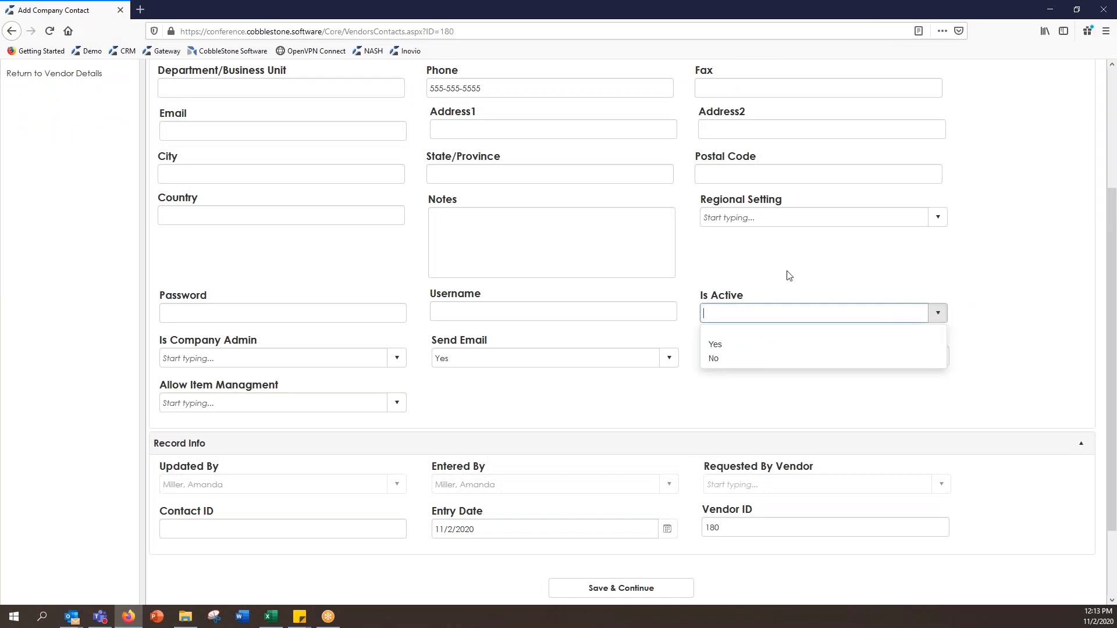
pyautogui.click(735, 345)
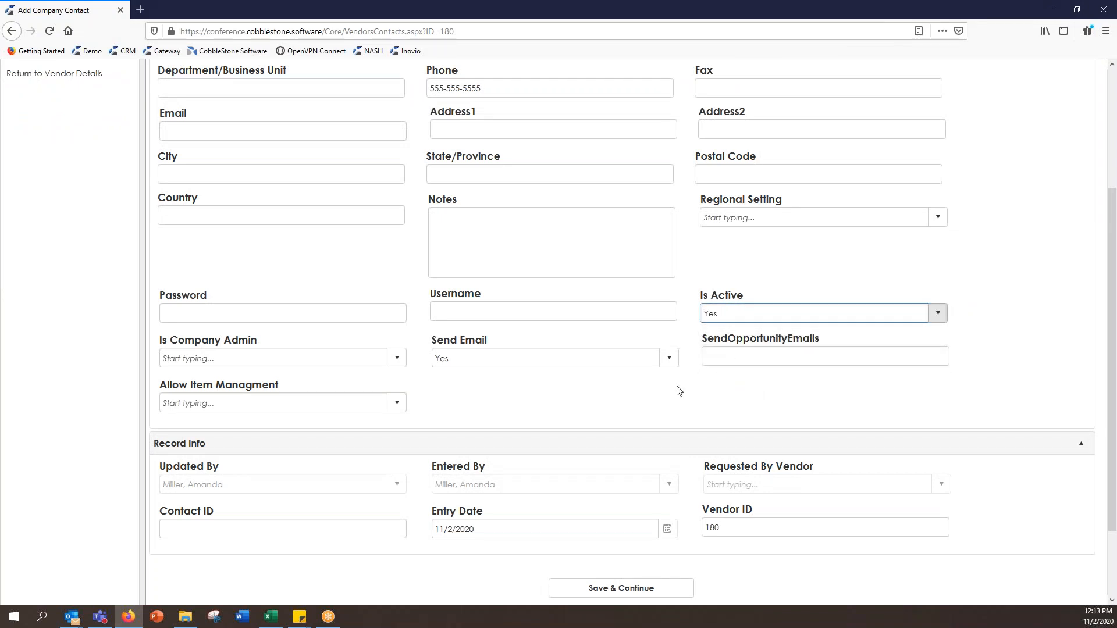
pyautogui.click(396, 358)
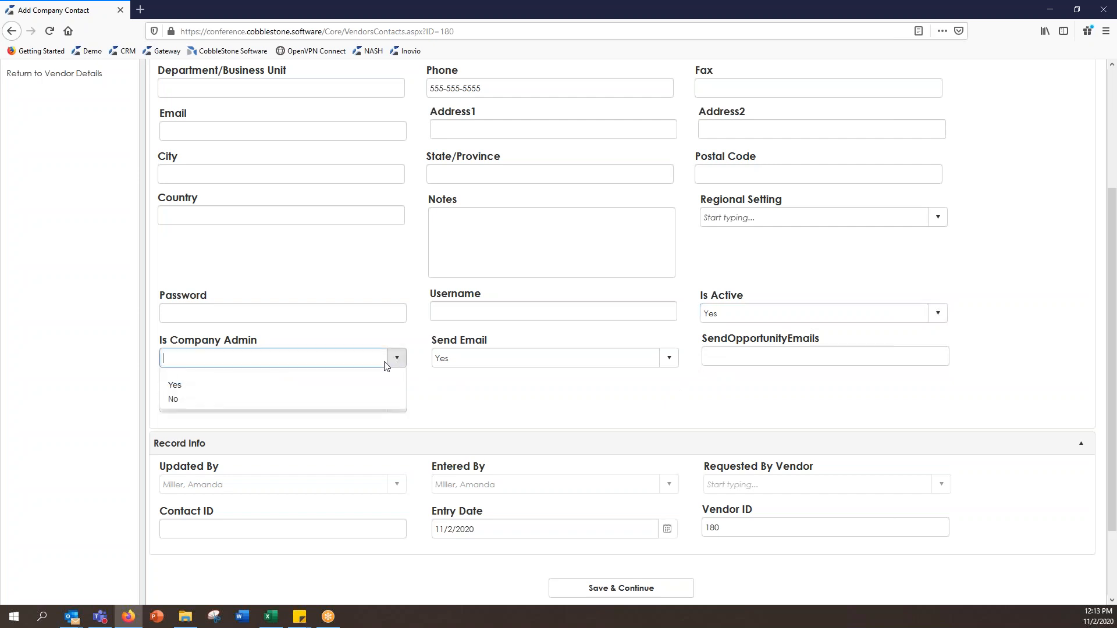
pyautogui.click(360, 390)
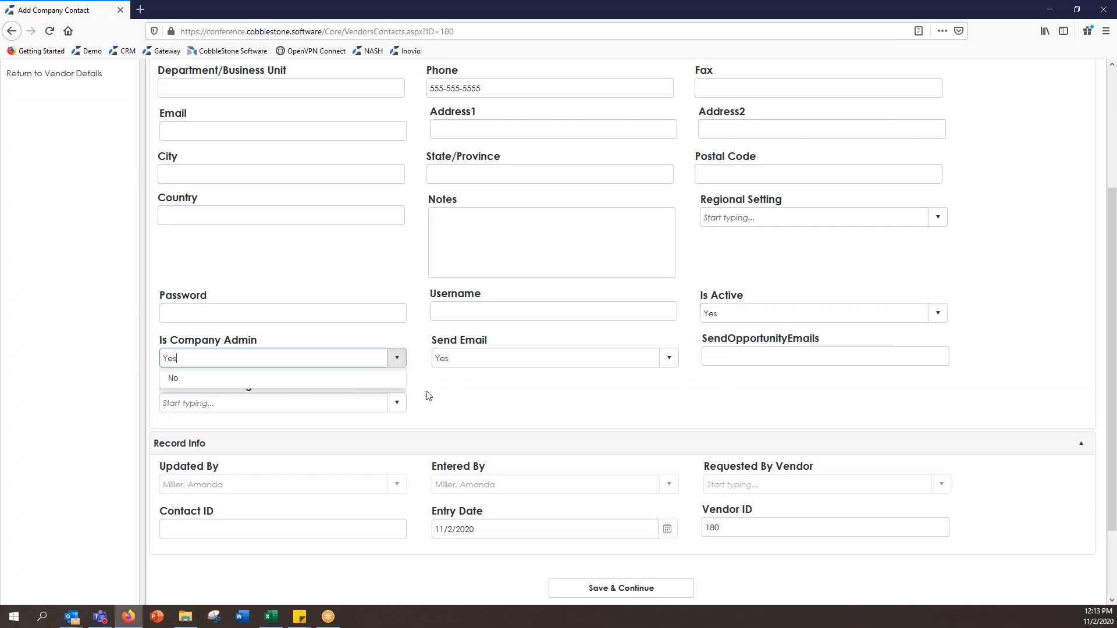
pyautogui.click(674, 589)
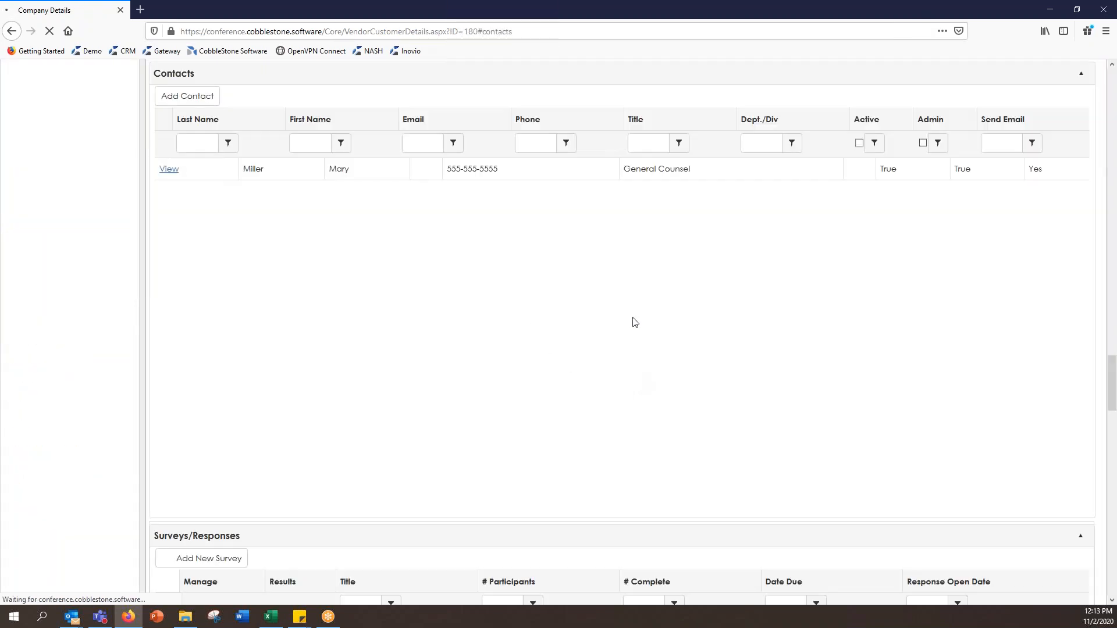
pyautogui.scroll(2, 644, 314)
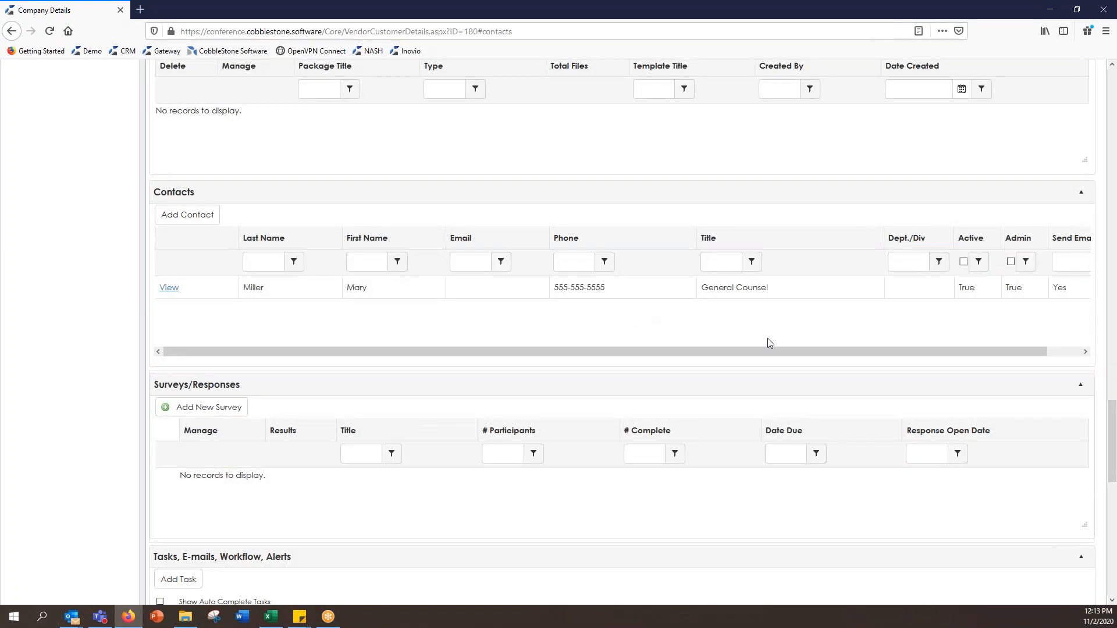
pyautogui.scroll(9, 769, 343)
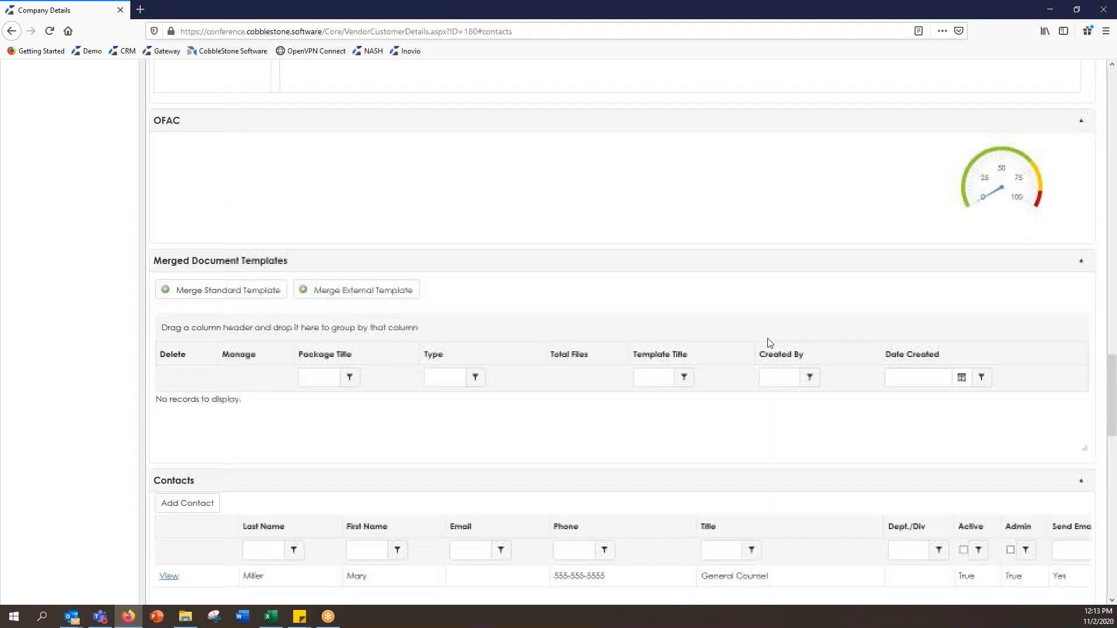
pyautogui.scroll(15, 769, 344)
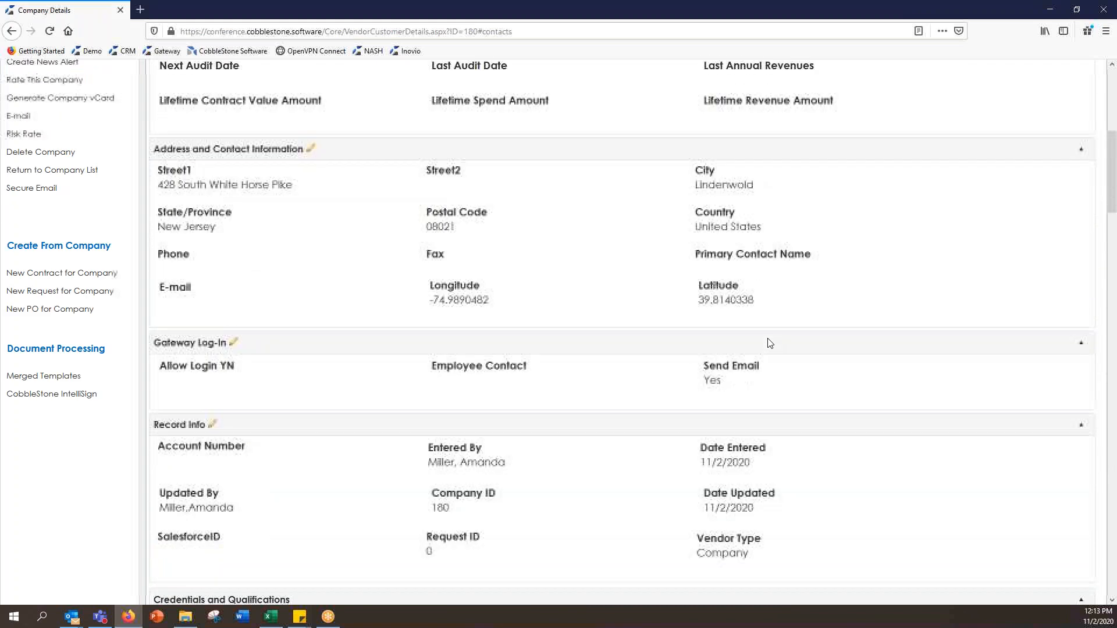
pyautogui.scroll(2, 769, 343)
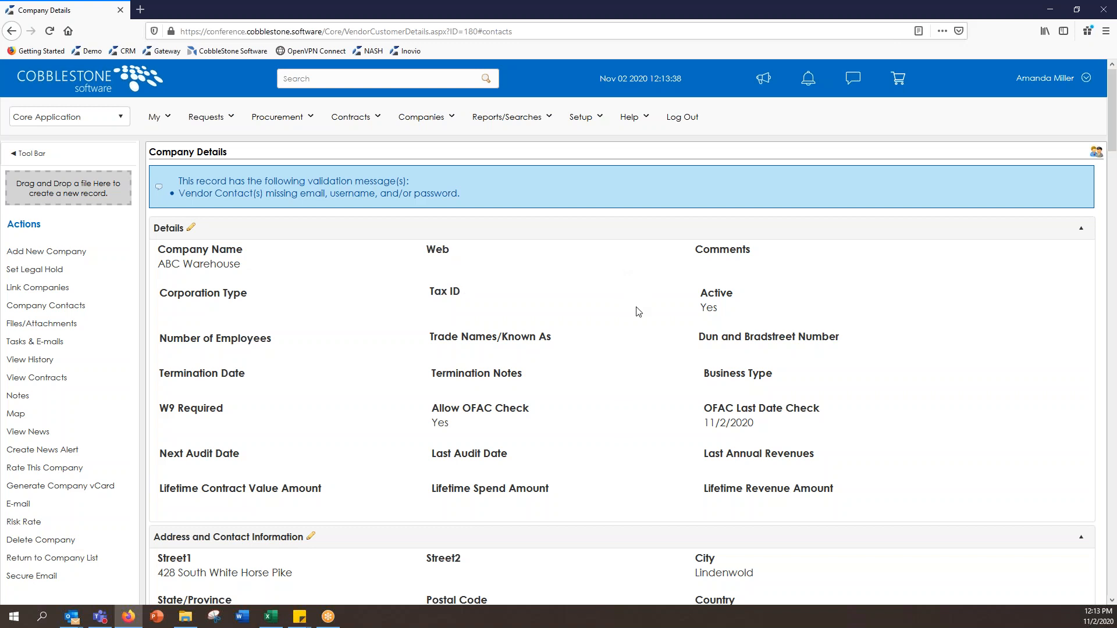
pyautogui.scroll(-1, 670, 349)
pyautogui.scroll(-15, 670, 348)
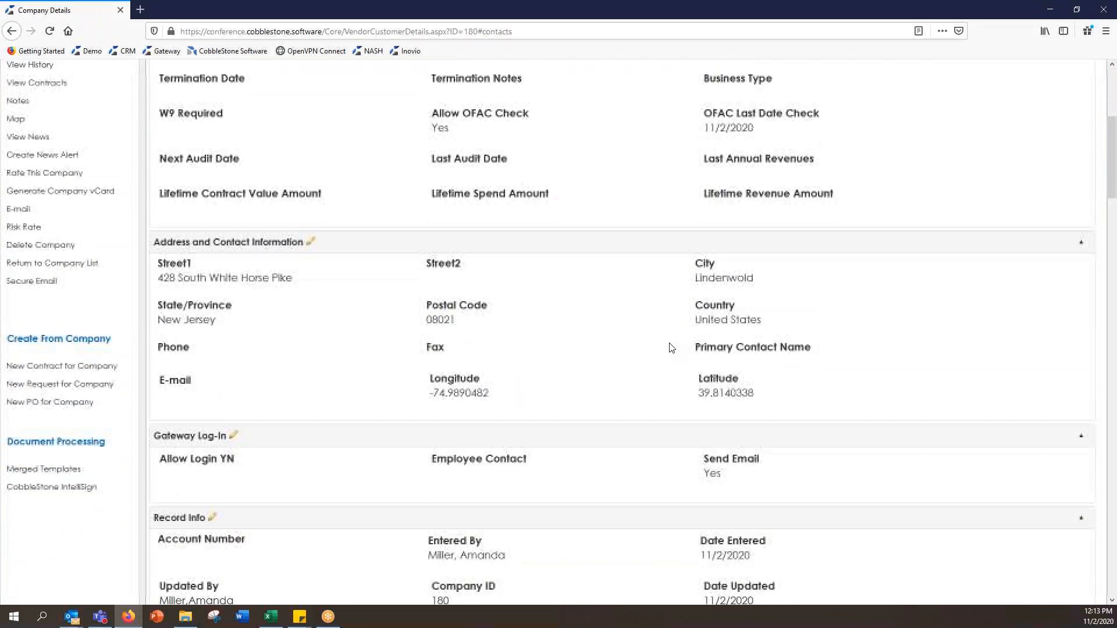
pyautogui.scroll(-5, 671, 346)
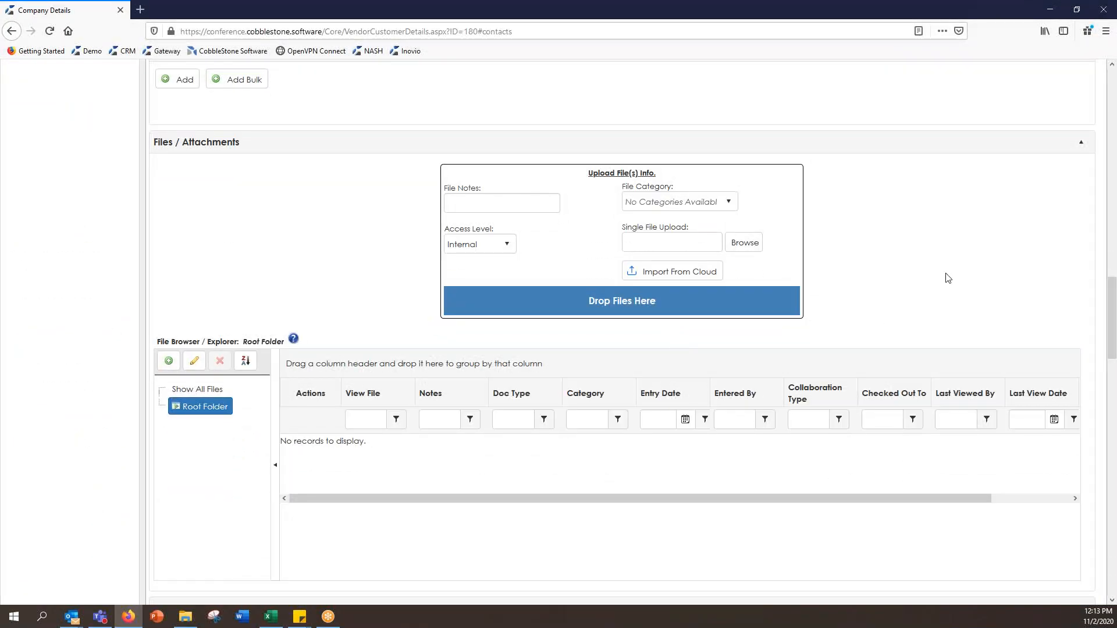
pyautogui.scroll(-1, 948, 279)
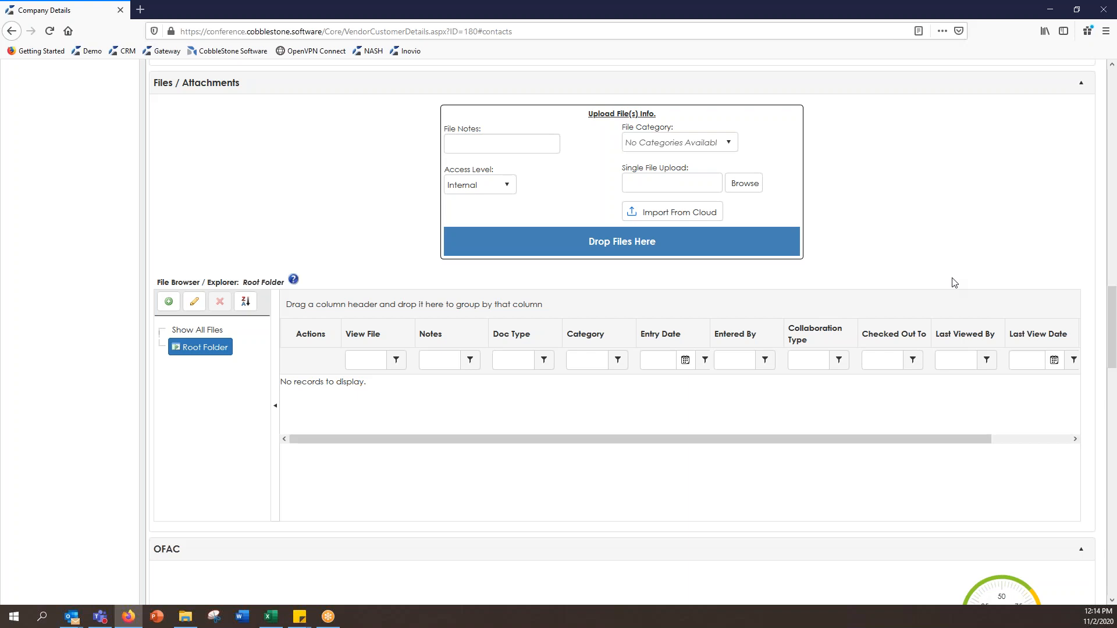
pyautogui.scroll(-10, 954, 282)
pyautogui.scroll(-1, 959, 288)
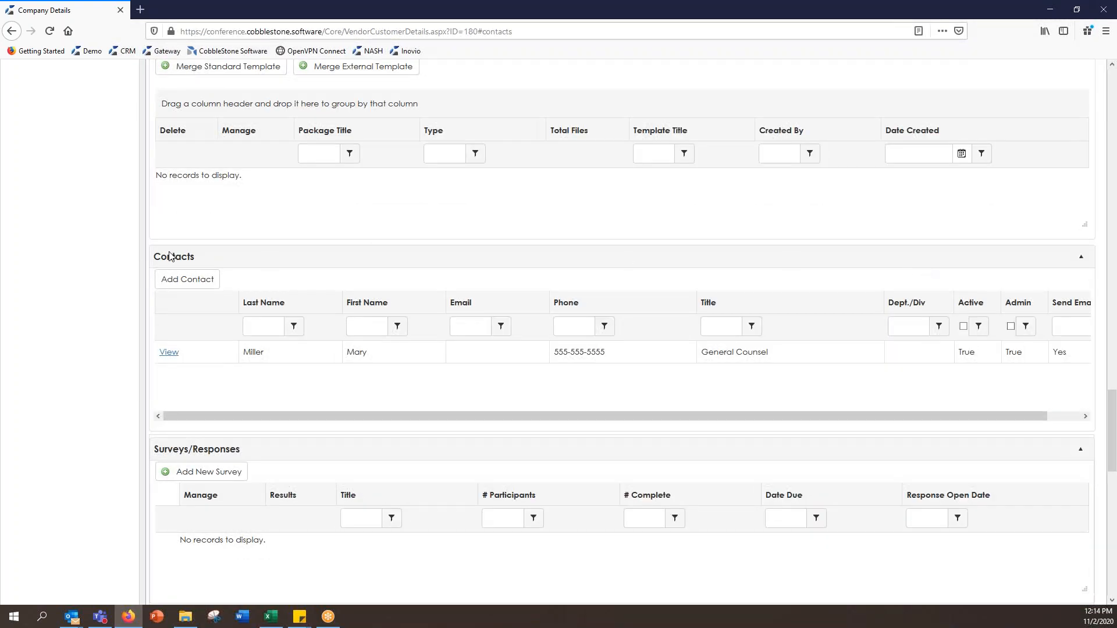
pyautogui.scroll(-5, 99, 386)
pyautogui.scroll(-3, 87, 384)
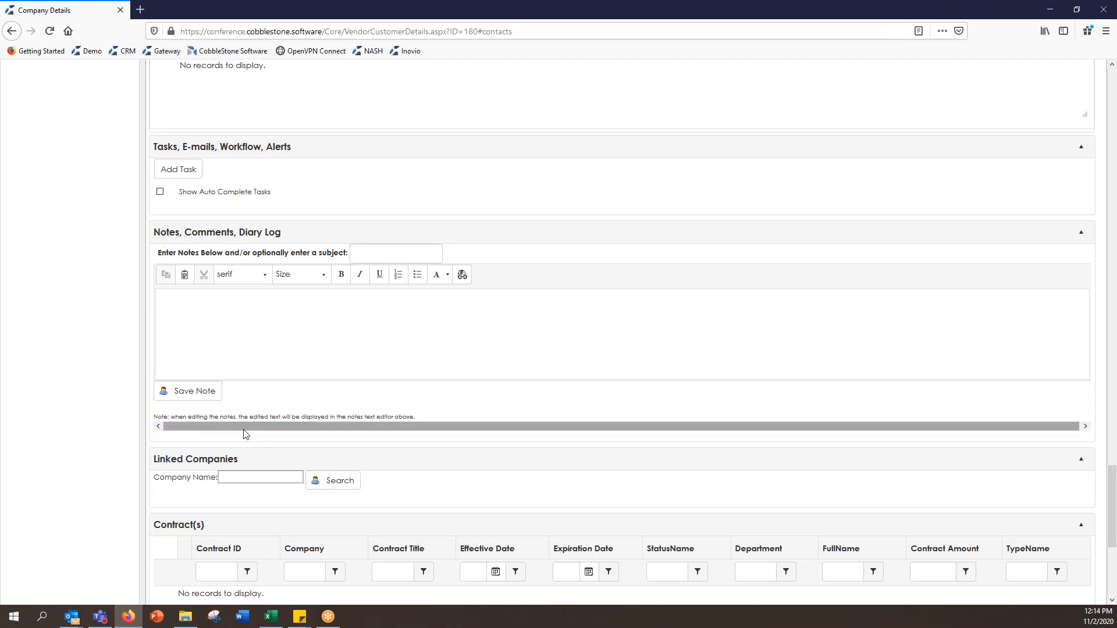
pyautogui.click(521, 344)
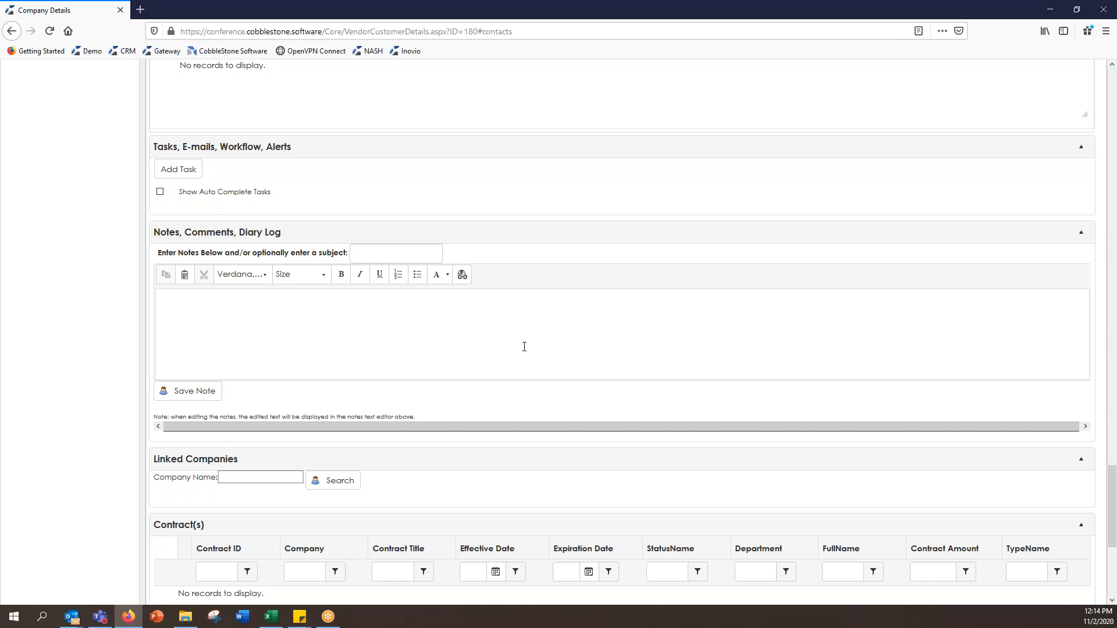
pyautogui.click(524, 347)
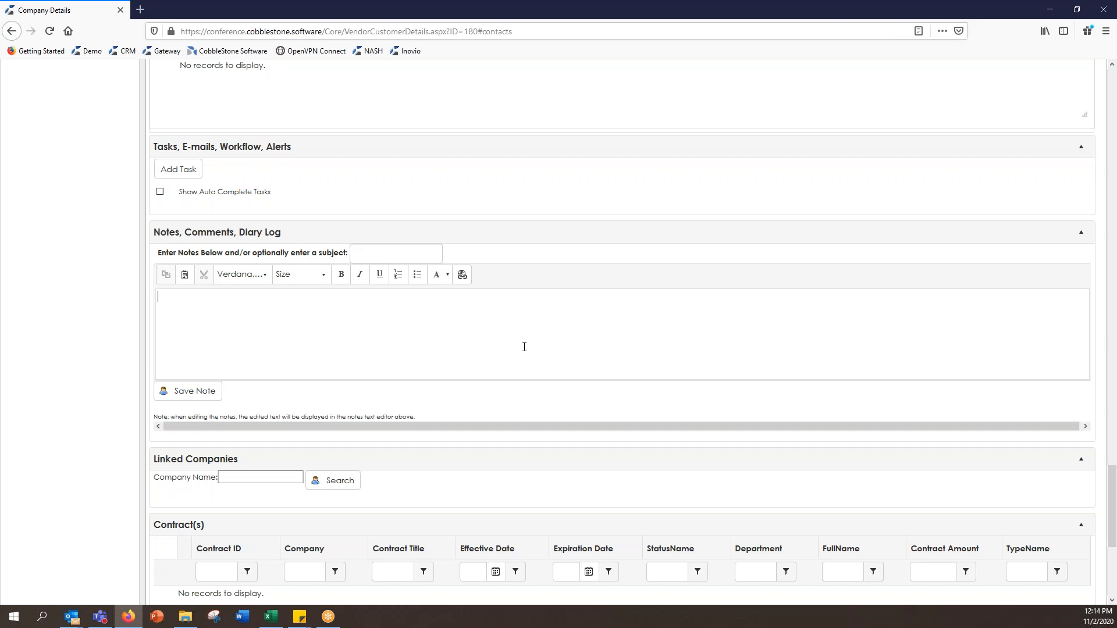
pyautogui.scroll(-3, 524, 347)
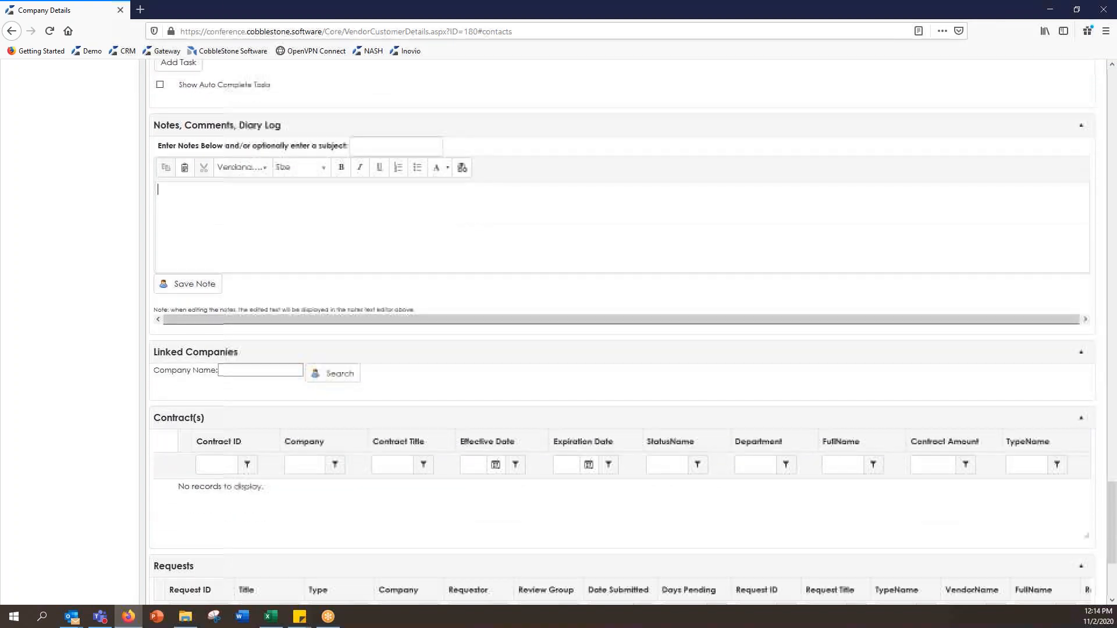
pyautogui.scroll(-1, 525, 347)
pyautogui.click(234, 238)
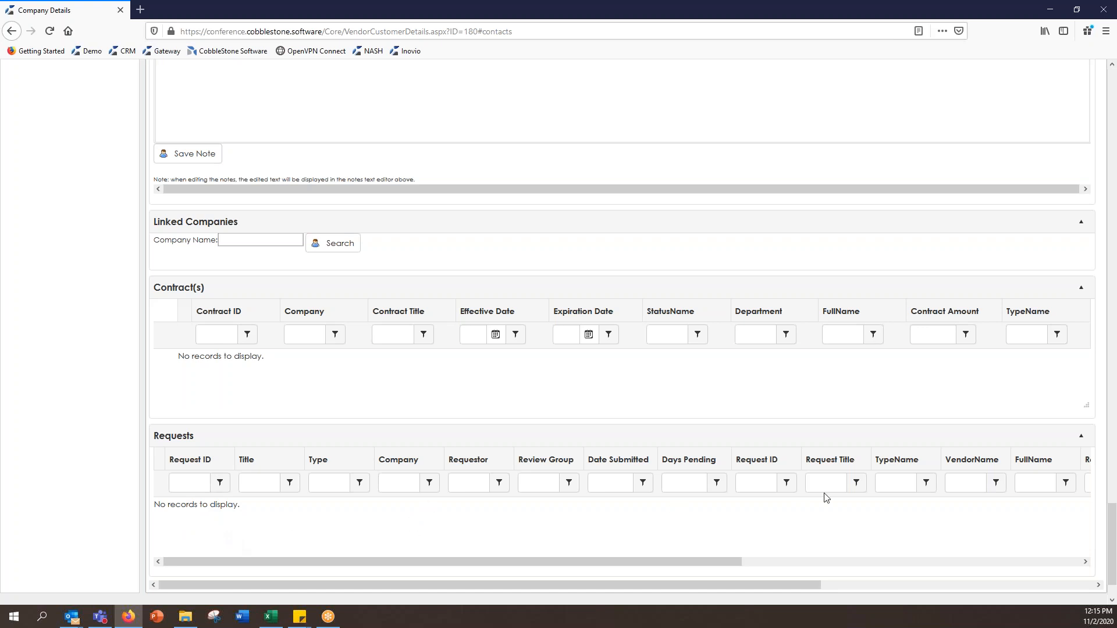
pyautogui.moveTo(1112, 517); pyautogui.dragTo(1112, 99)
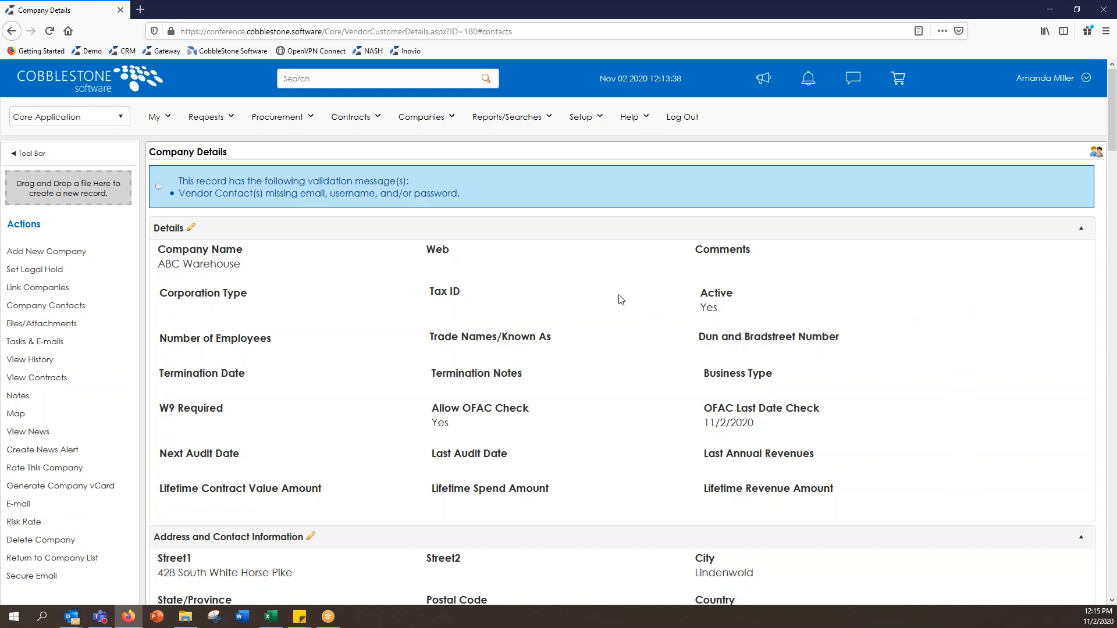
# Step: Open Setup > Record Types and review the Buyer Agreement rows for Contracts and Requests
pyautogui.click(597, 122)
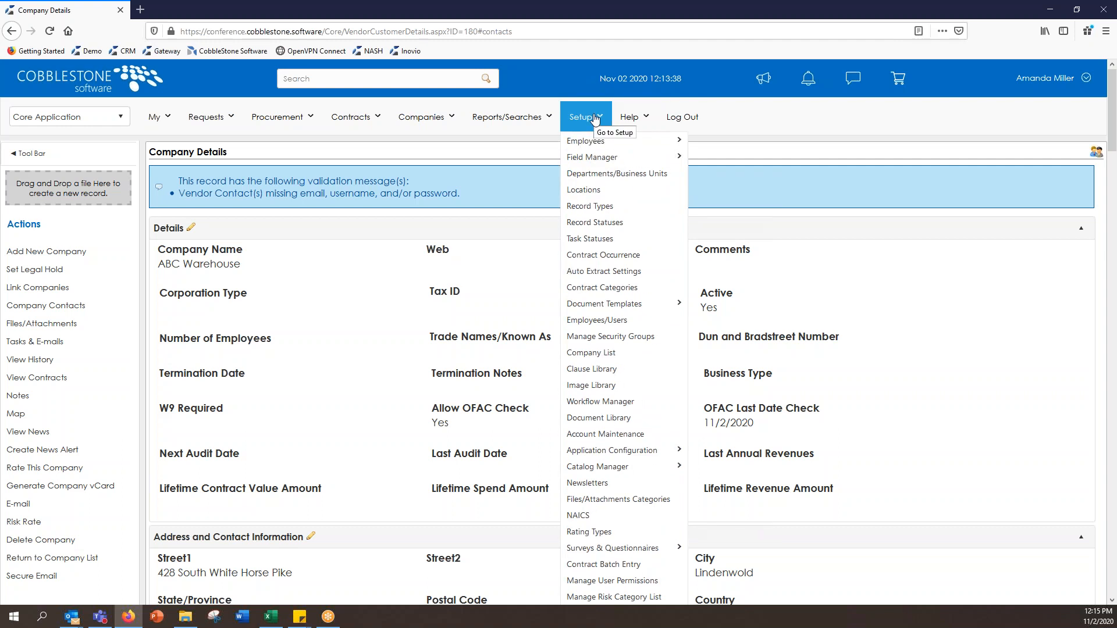
pyautogui.click(616, 210)
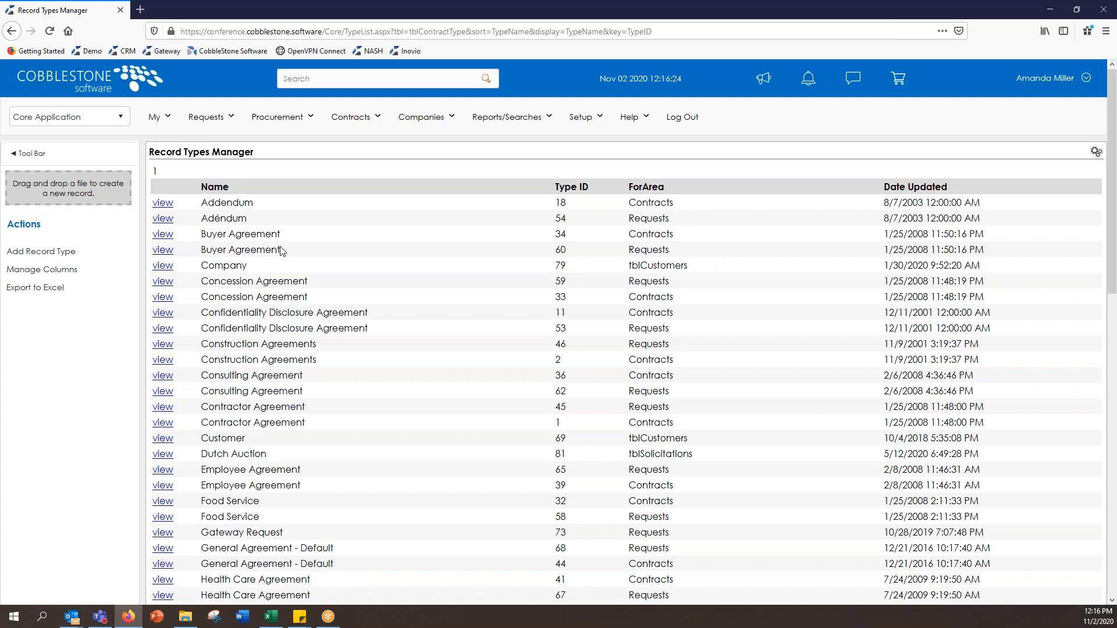
pyautogui.moveTo(202, 235); pyautogui.dragTo(291, 256)
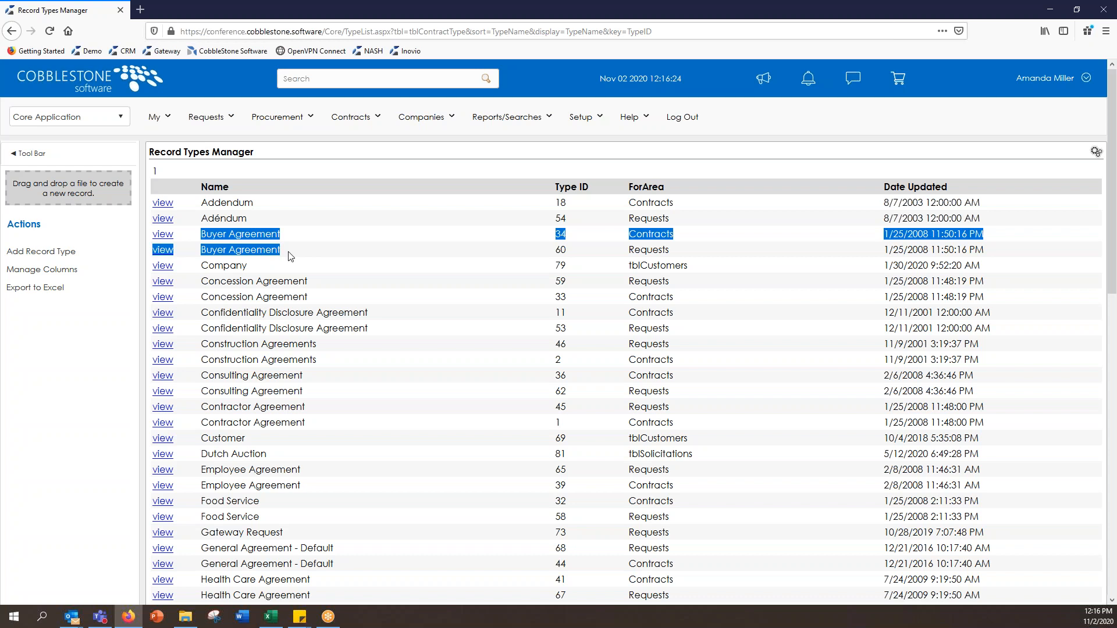
pyautogui.click(290, 256)
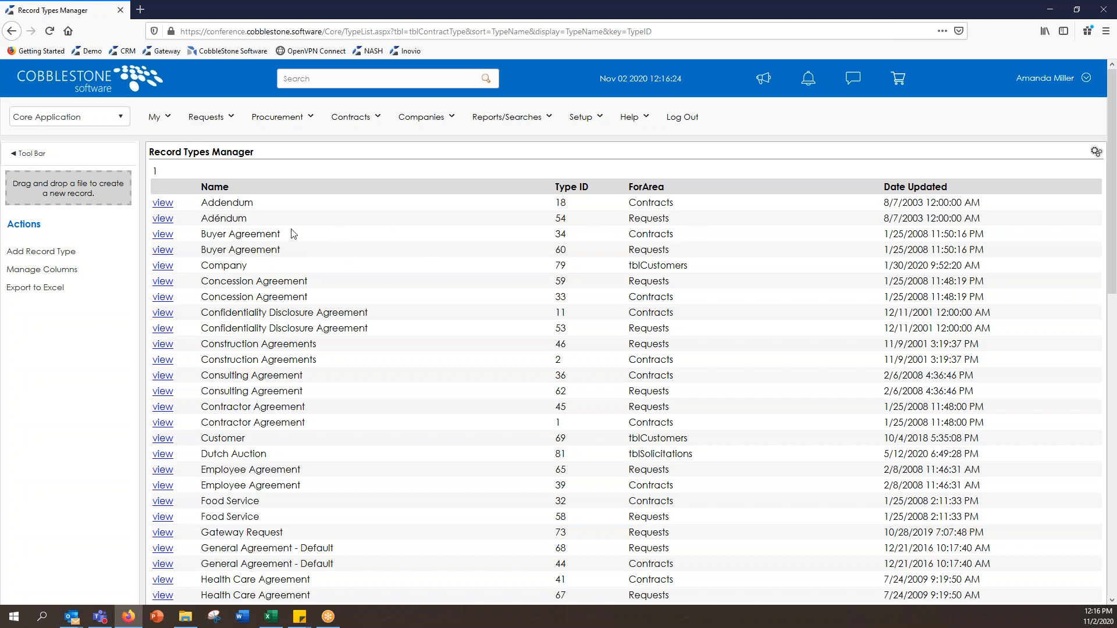
pyautogui.moveTo(628, 238); pyautogui.dragTo(687, 243)
pyautogui.click(688, 243)
pyautogui.moveTo(631, 252); pyautogui.dragTo(672, 254)
pyautogui.click(673, 254)
# Step: Review the Company type (tblCustomers) and Customer rows, then scroll down the list
pyautogui.moveTo(630, 263); pyautogui.dragTo(705, 263)
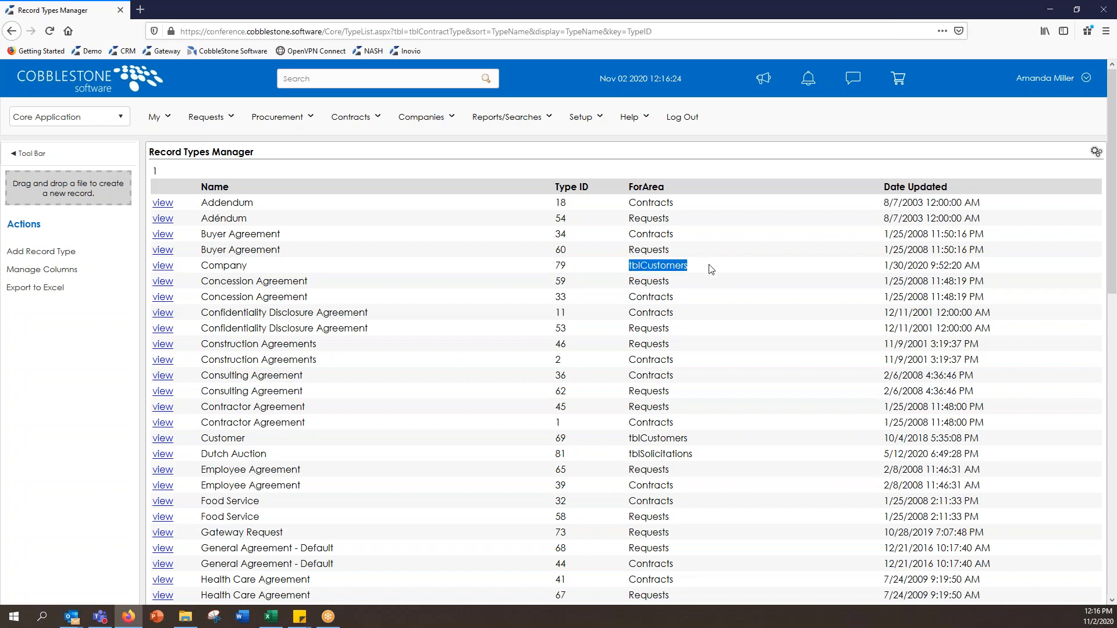
pyautogui.click(711, 269)
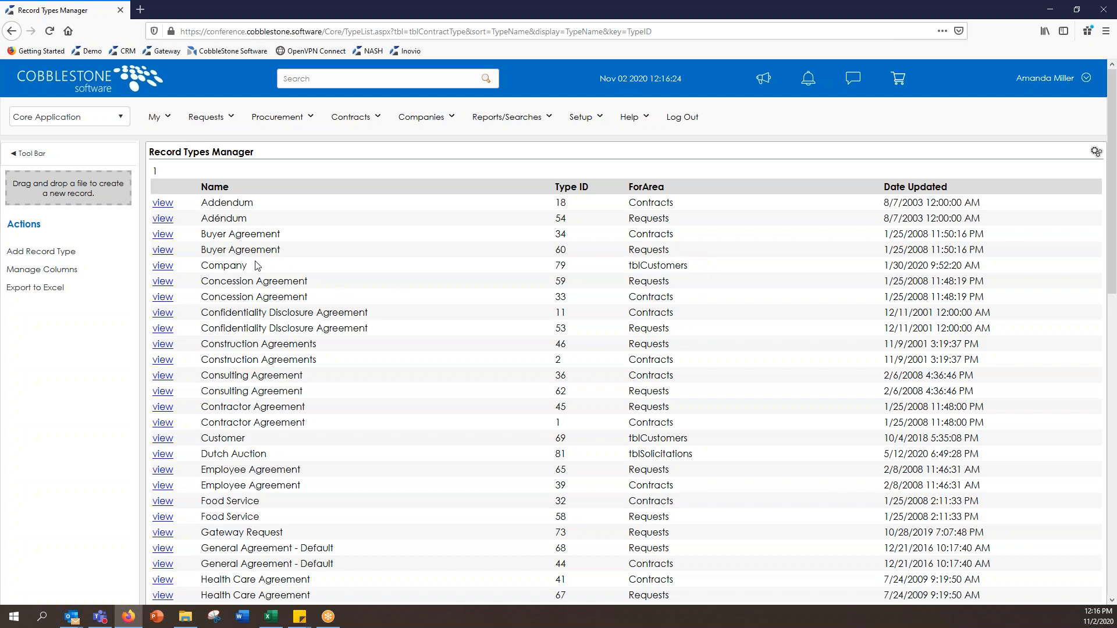
pyautogui.moveTo(205, 266); pyautogui.dragTo(255, 269)
pyautogui.moveTo(560, 273); pyautogui.dragTo(697, 273)
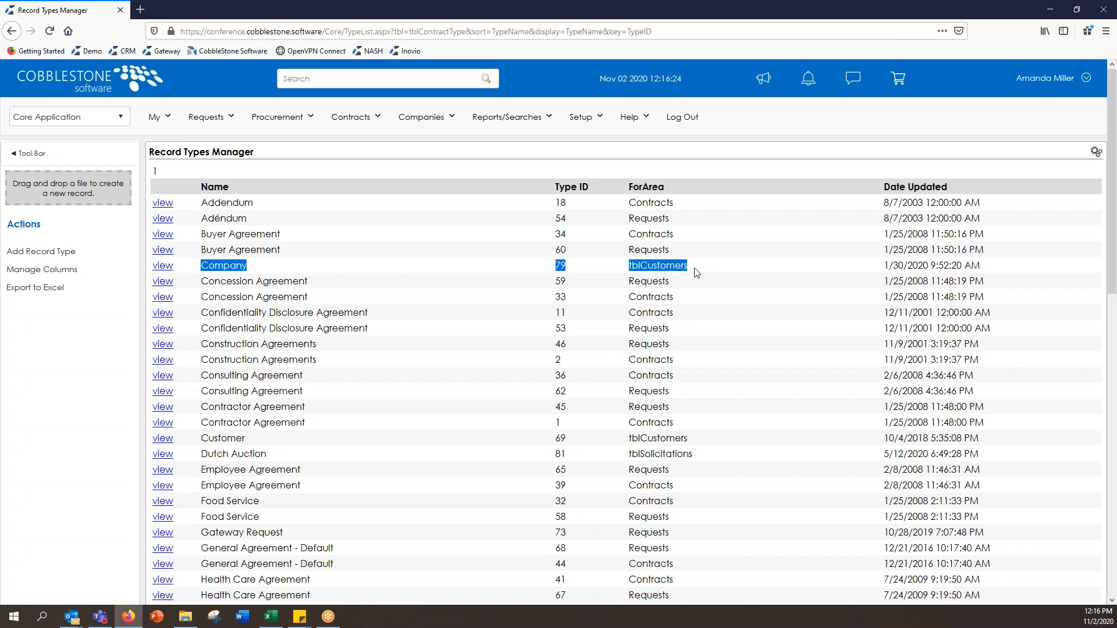
pyautogui.click(697, 273)
pyautogui.moveTo(202, 438); pyautogui.dragTo(717, 442)
pyautogui.click(718, 444)
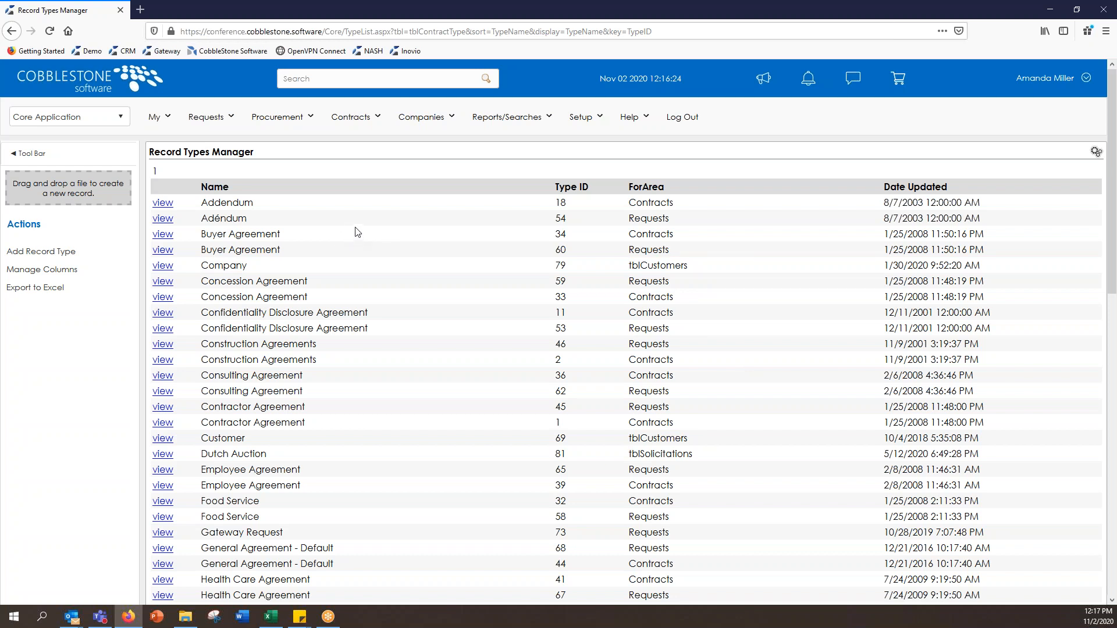
pyautogui.scroll(-3, 358, 256)
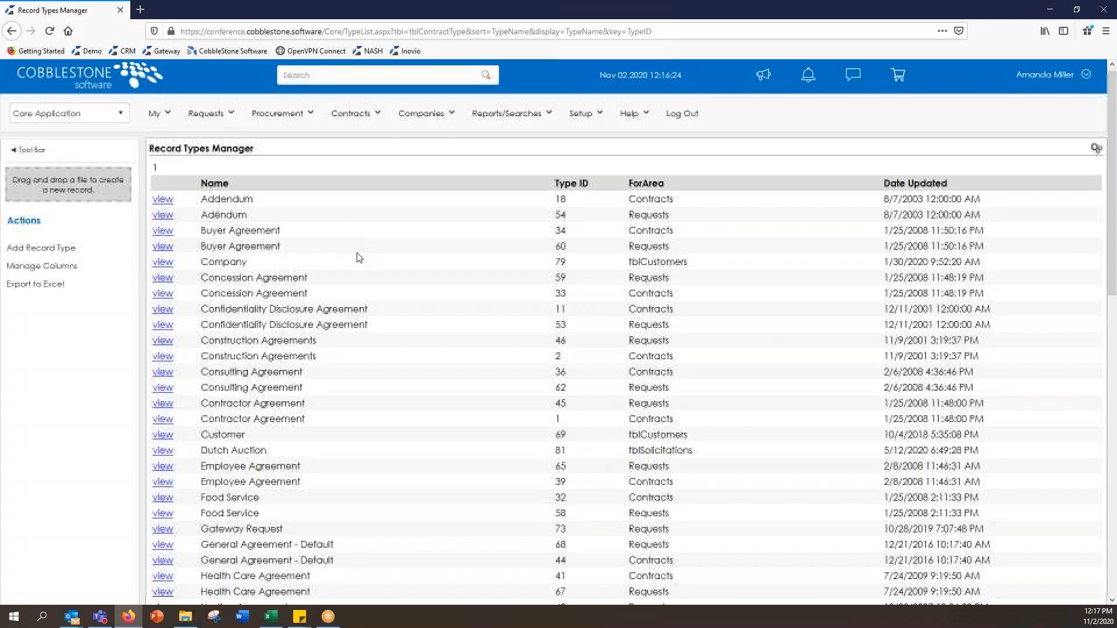
pyautogui.scroll(-6, 627, 332)
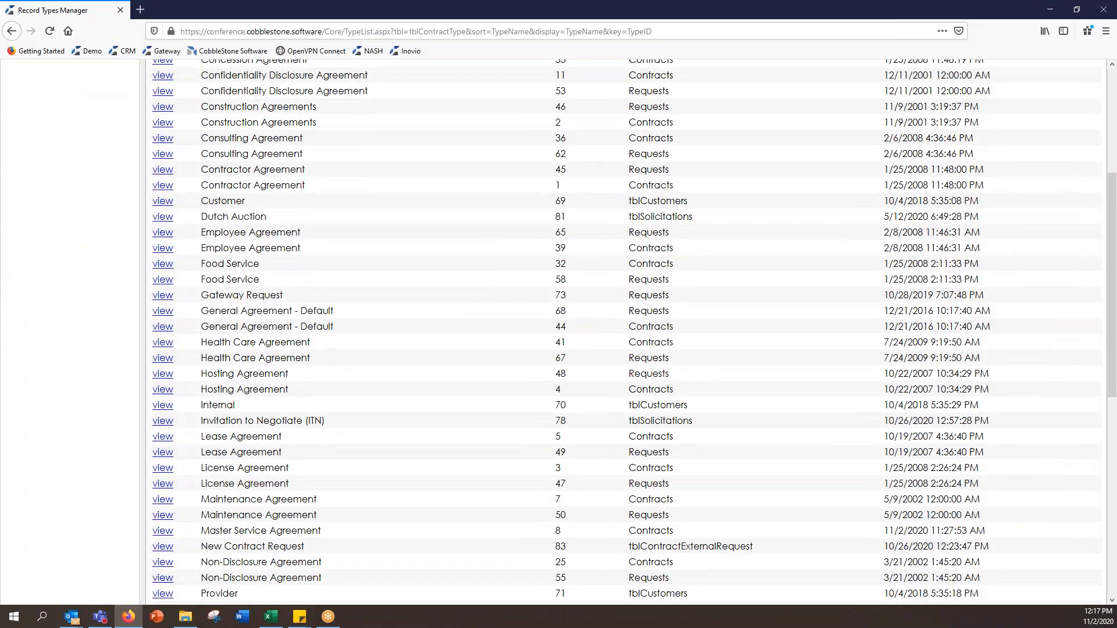
pyautogui.scroll(-2, 367, 262)
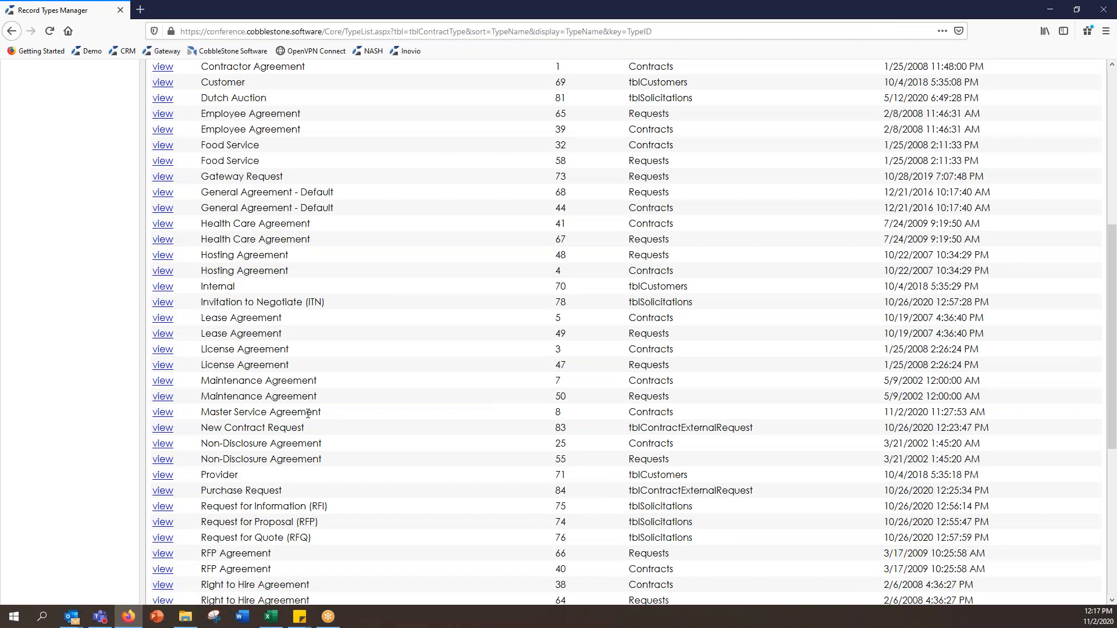
# Step: Rename the Master Service Agreement record type to Service Agreement and return to the list
pyautogui.click(163, 413)
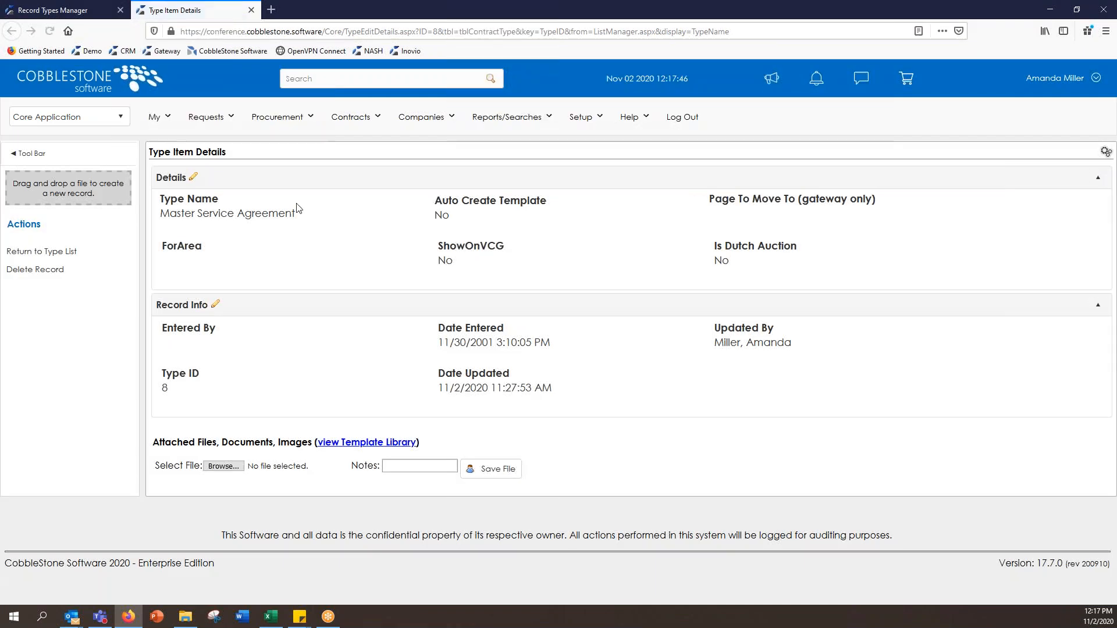
pyautogui.click(227, 199)
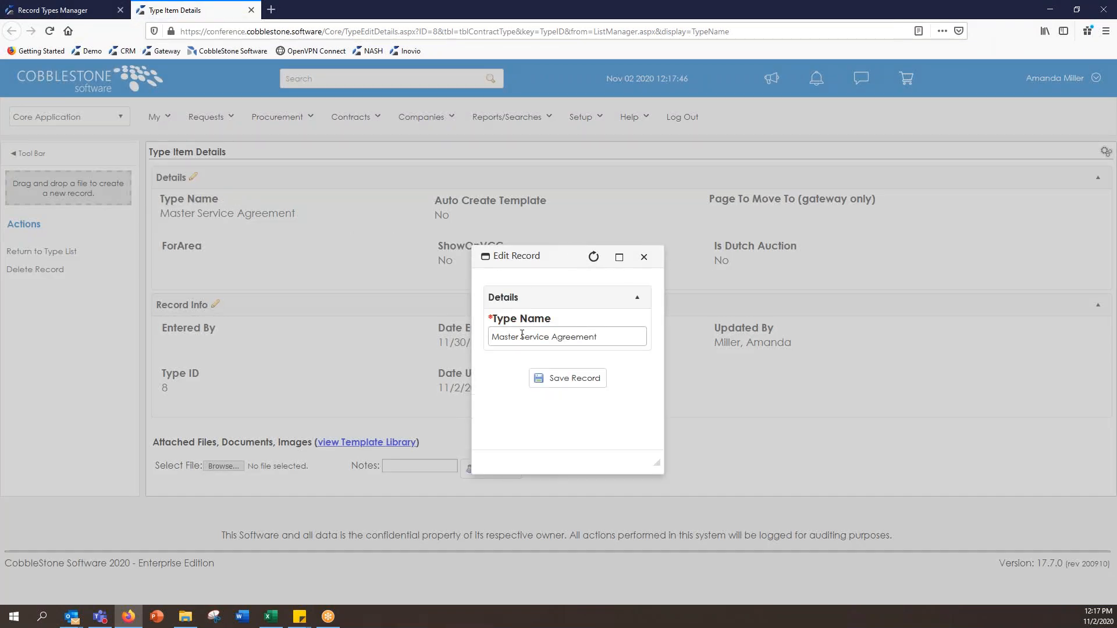
pyautogui.moveTo(522, 335); pyautogui.dragTo(463, 319)
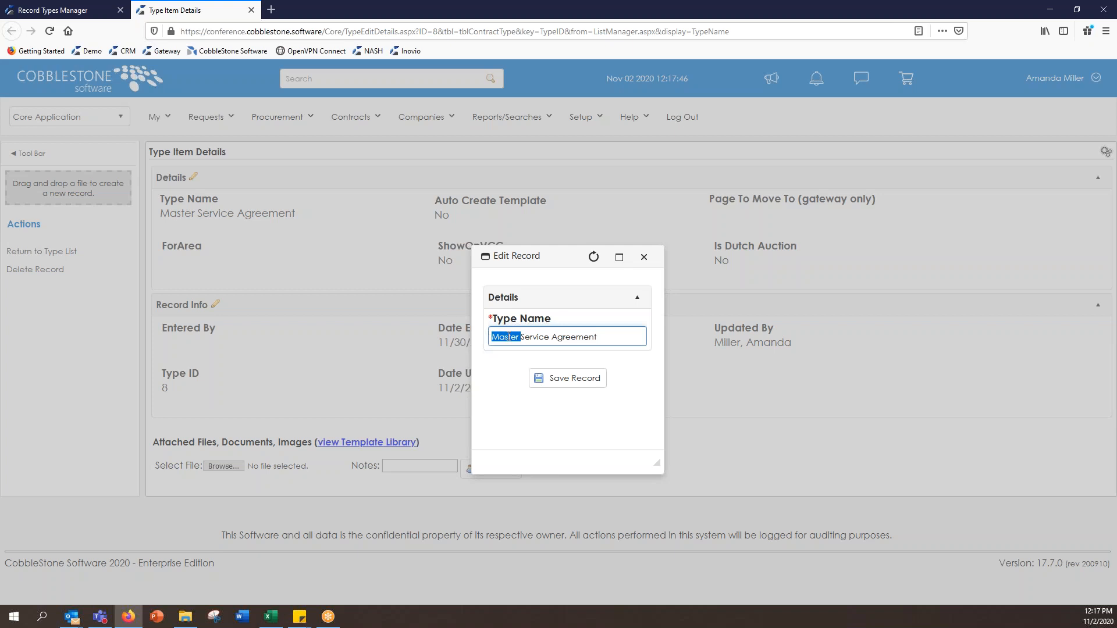
pyautogui.press('BackSpace')
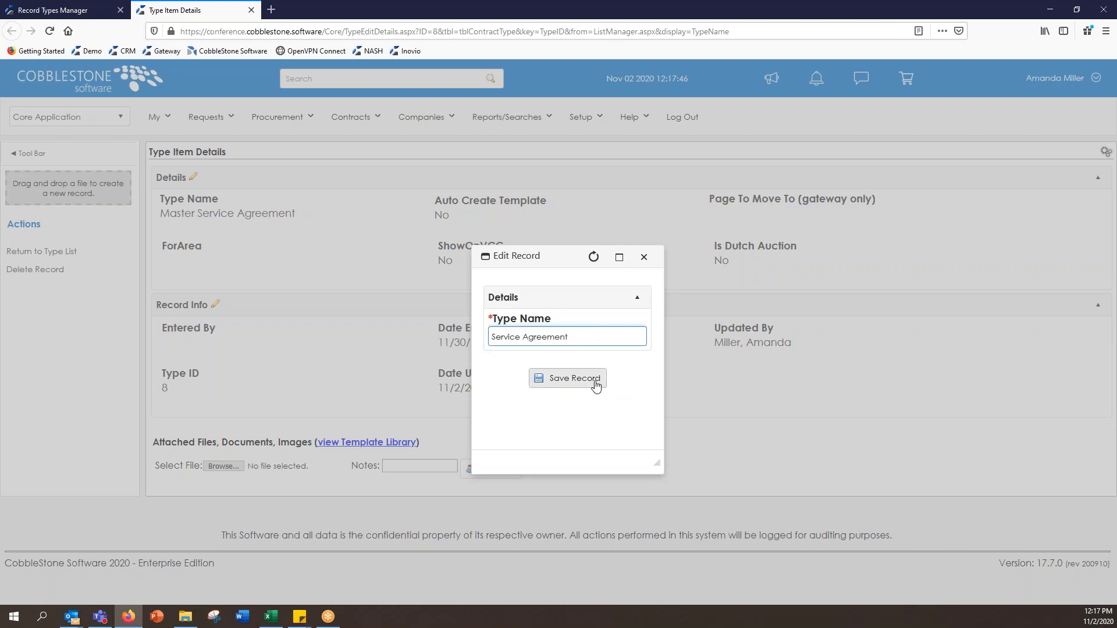
pyautogui.click(596, 381)
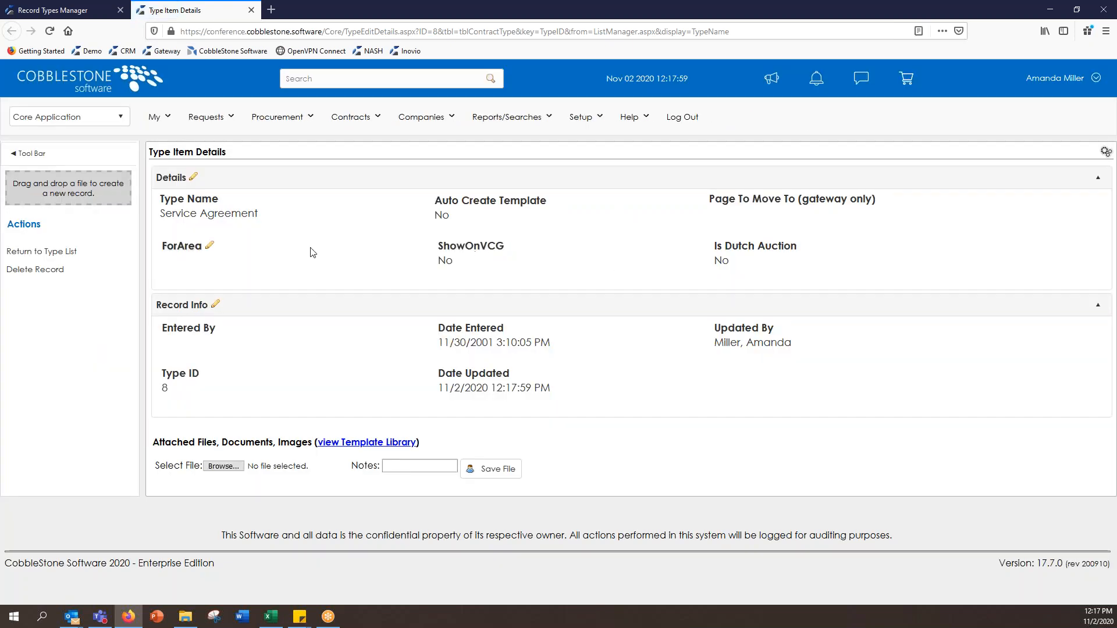
pyautogui.click(90, 251)
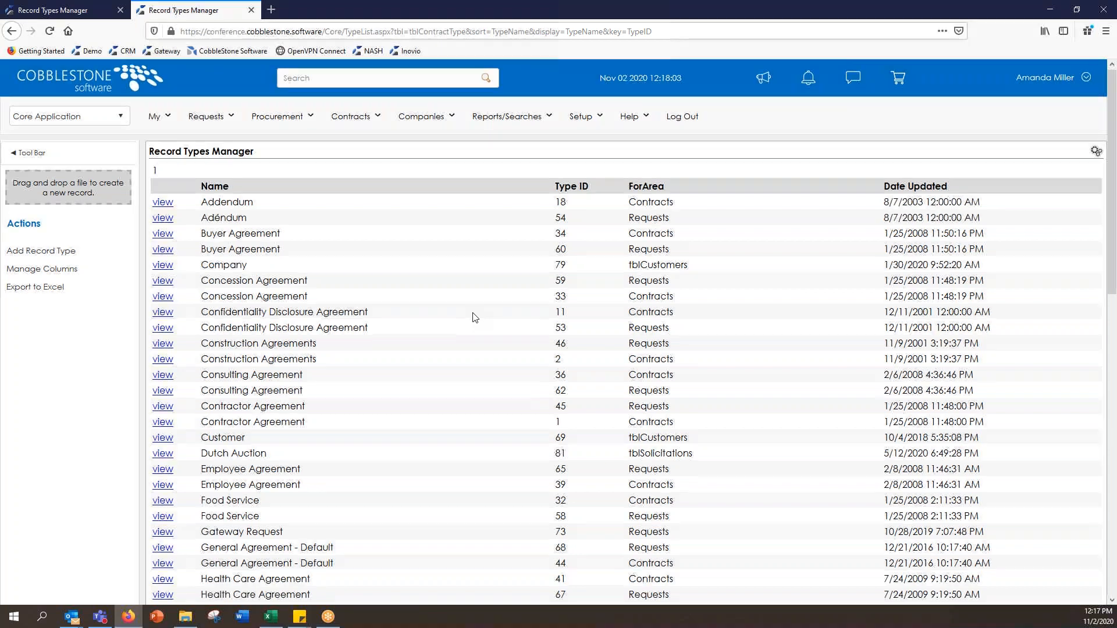
# Step: Add a record type named Letter for the Contract Details area
pyautogui.scroll(-2, 474, 317)
pyautogui.click(52, 193)
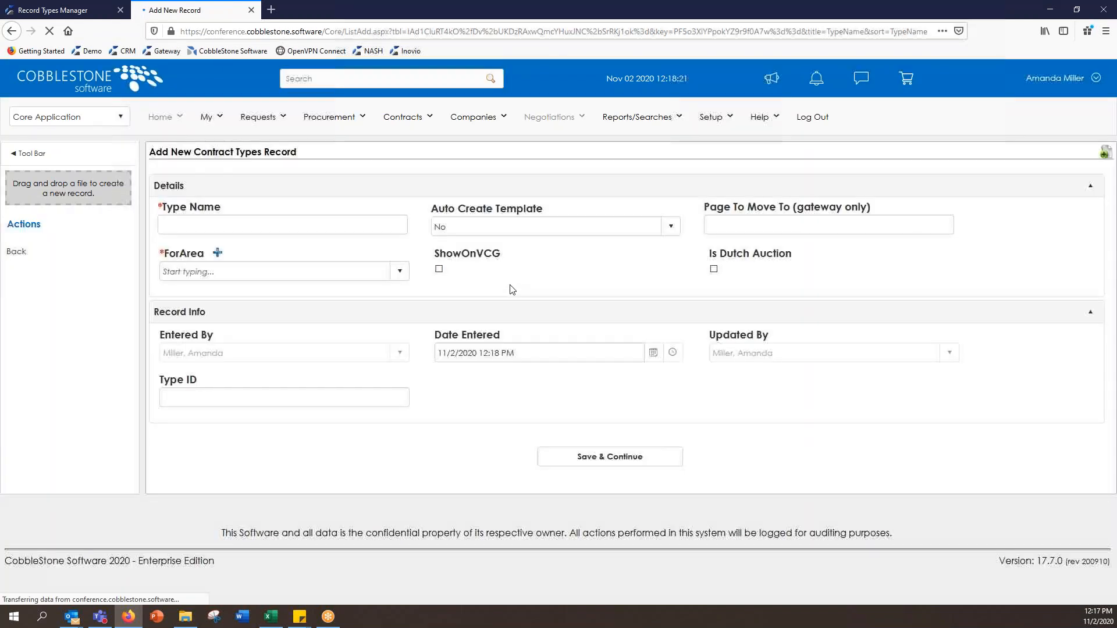
pyautogui.click(218, 224)
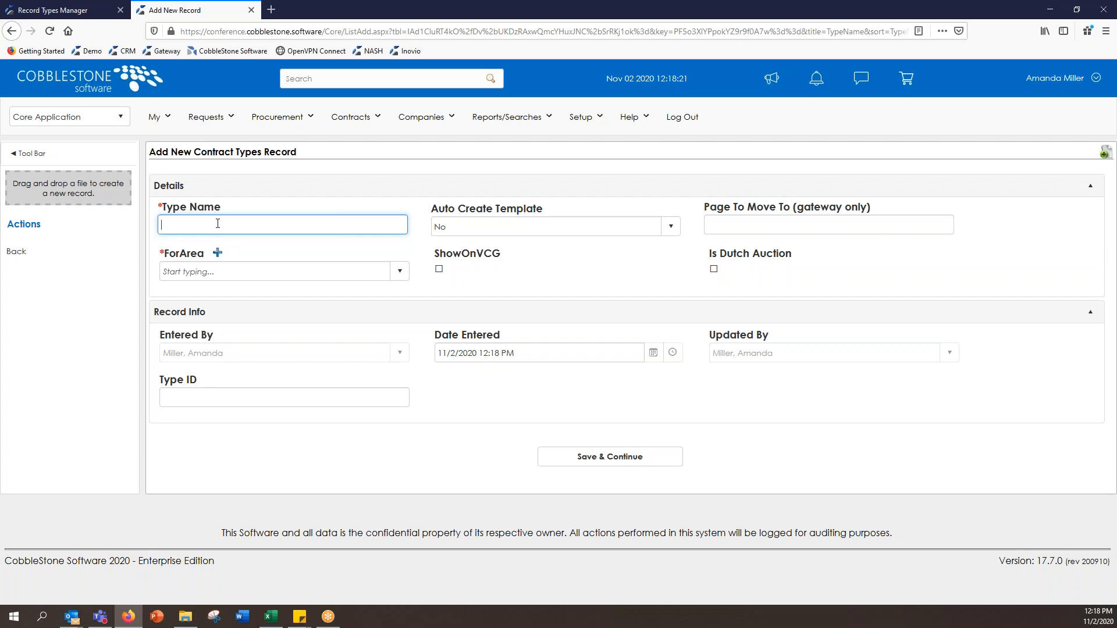
pyautogui.write('Letter')
pyautogui.click(622, 270)
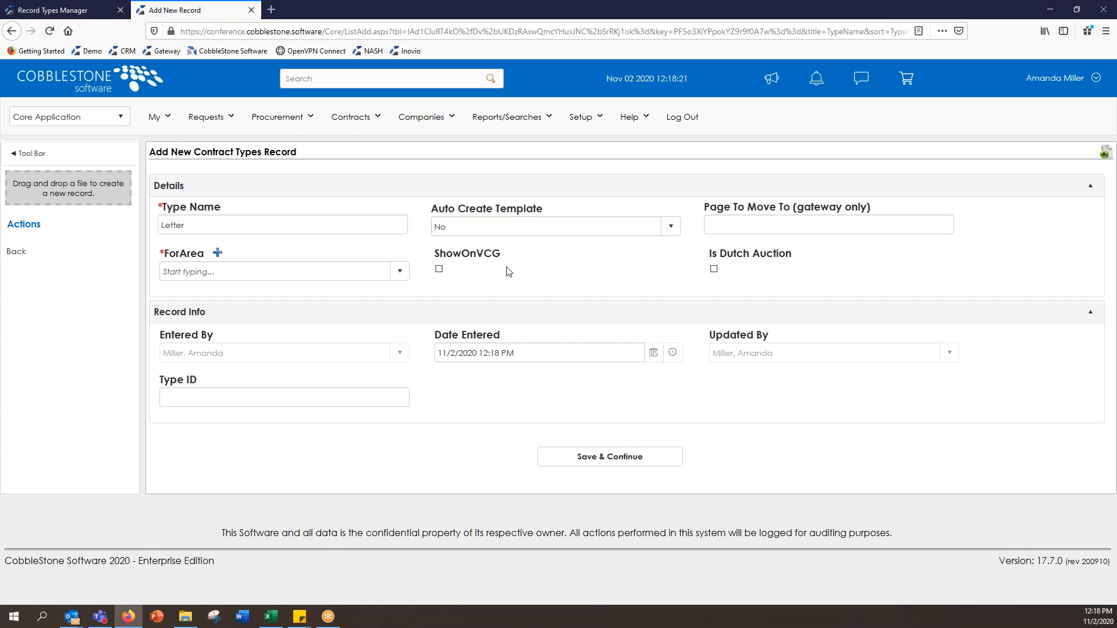
pyautogui.click(401, 272)
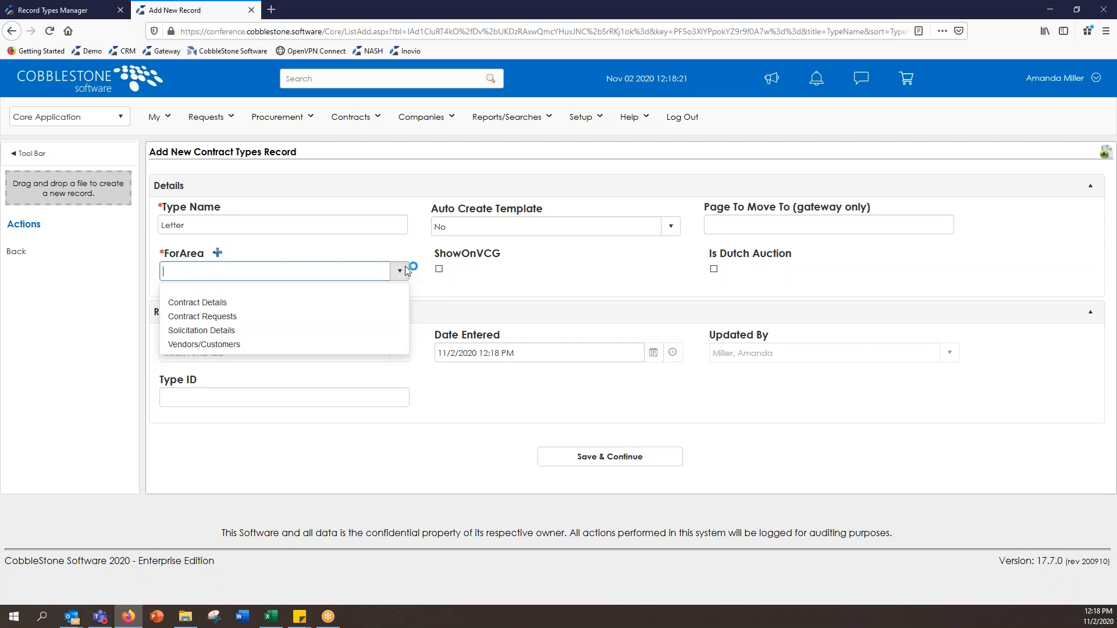
pyautogui.click(399, 302)
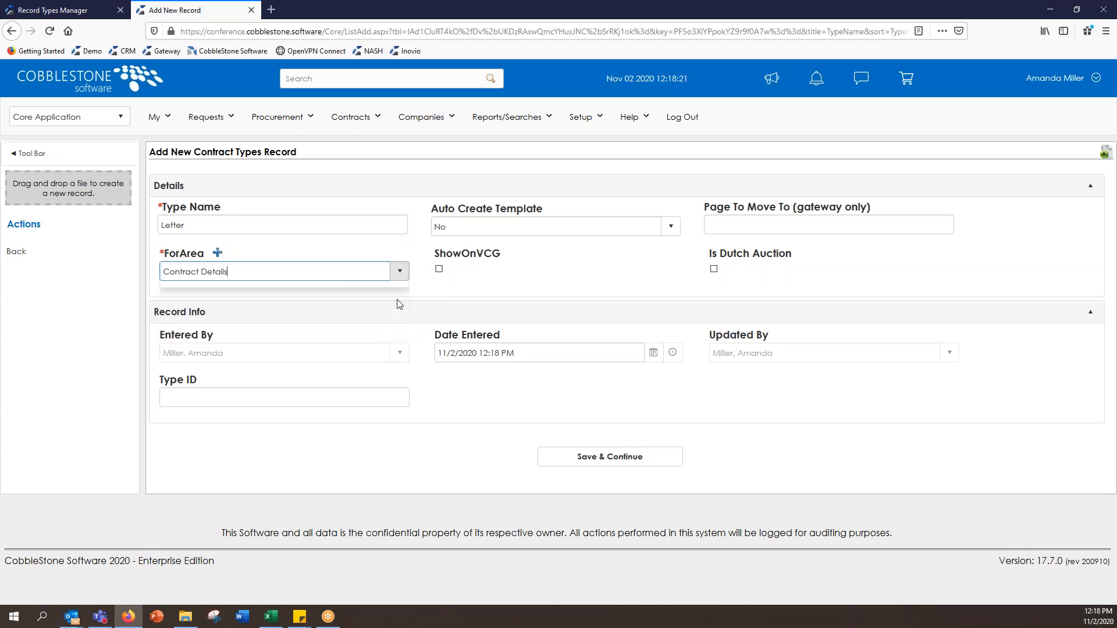
pyautogui.click(647, 461)
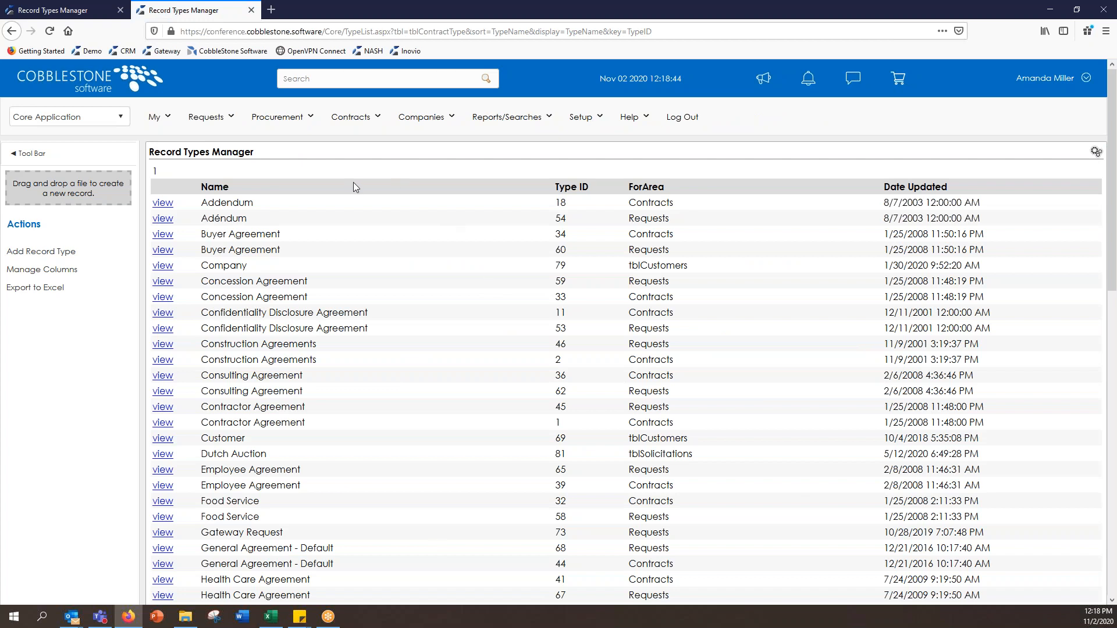
# Step: Check the type choices on a new contract record without selecting one
pyautogui.click(359, 127)
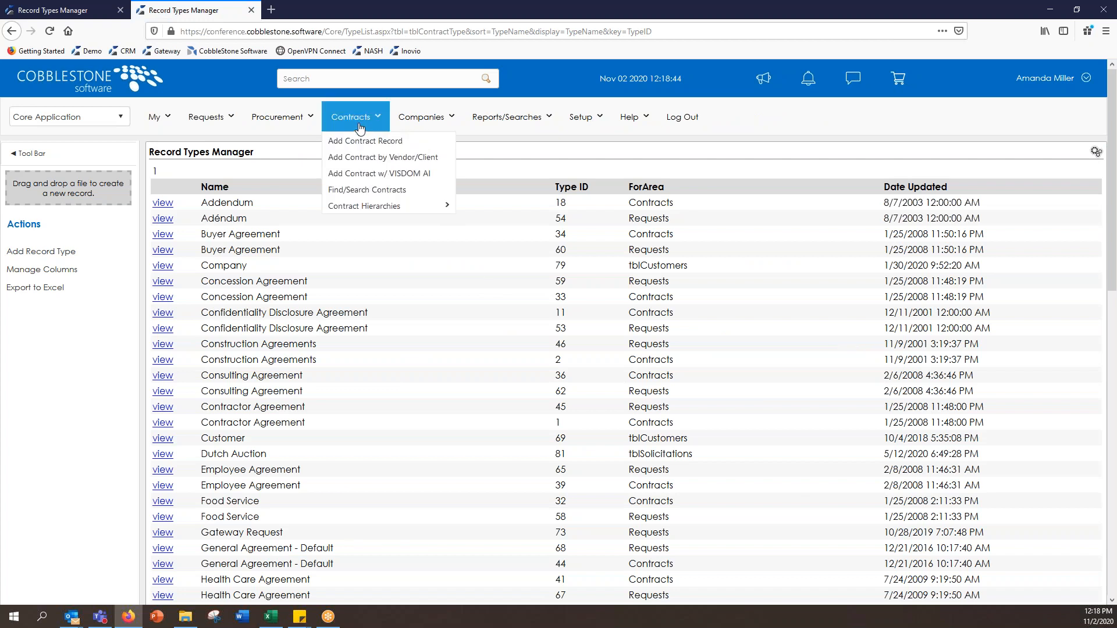
pyautogui.click(365, 141)
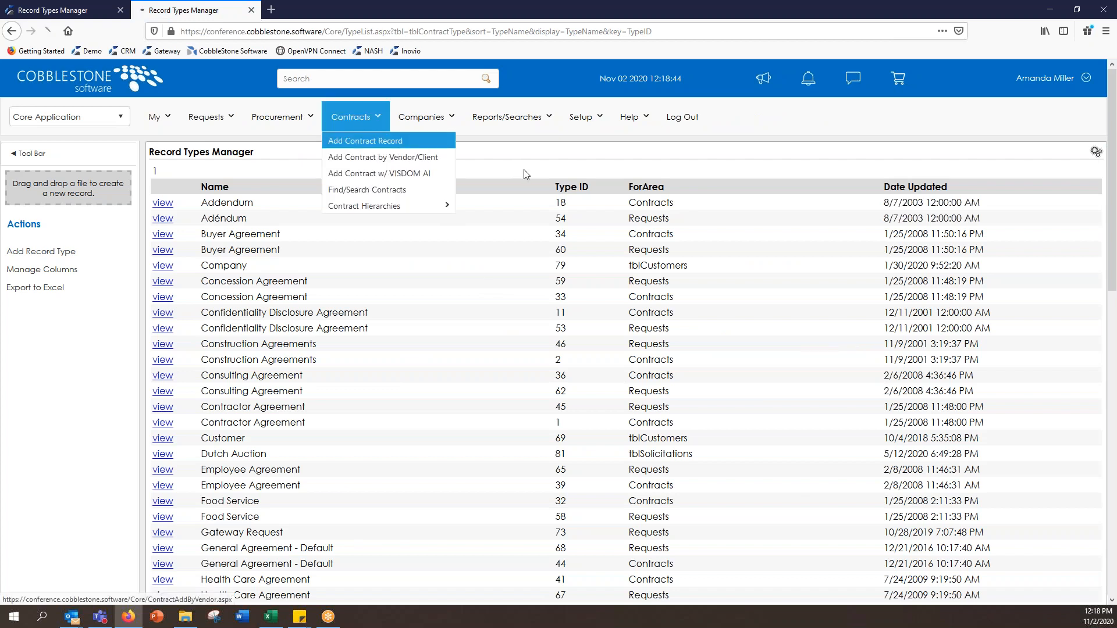
pyautogui.click(809, 220)
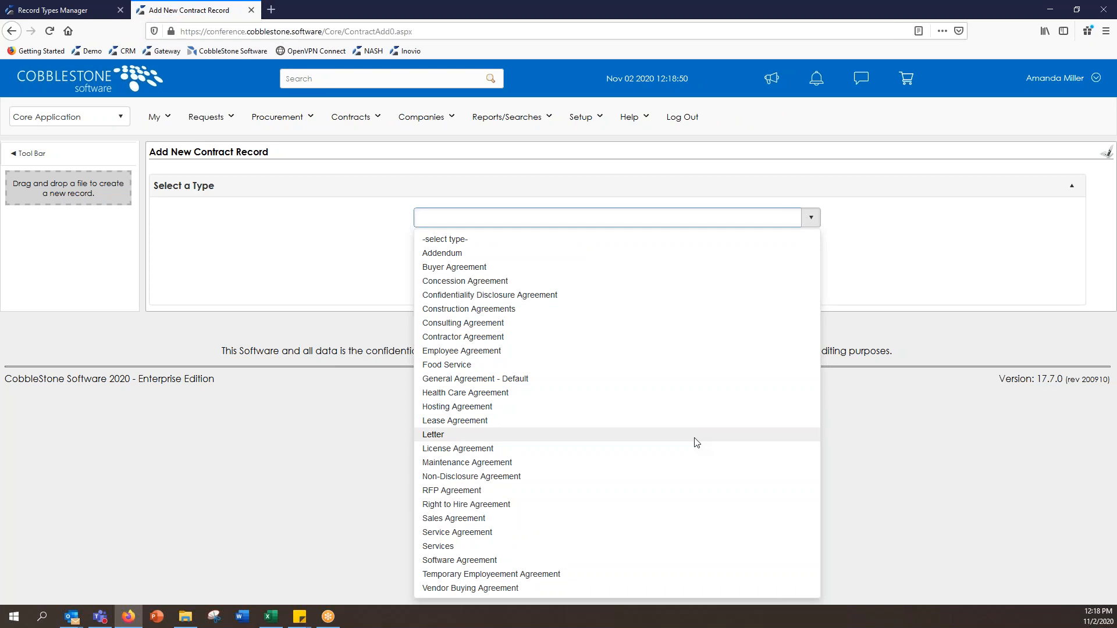
pyautogui.click(570, 156)
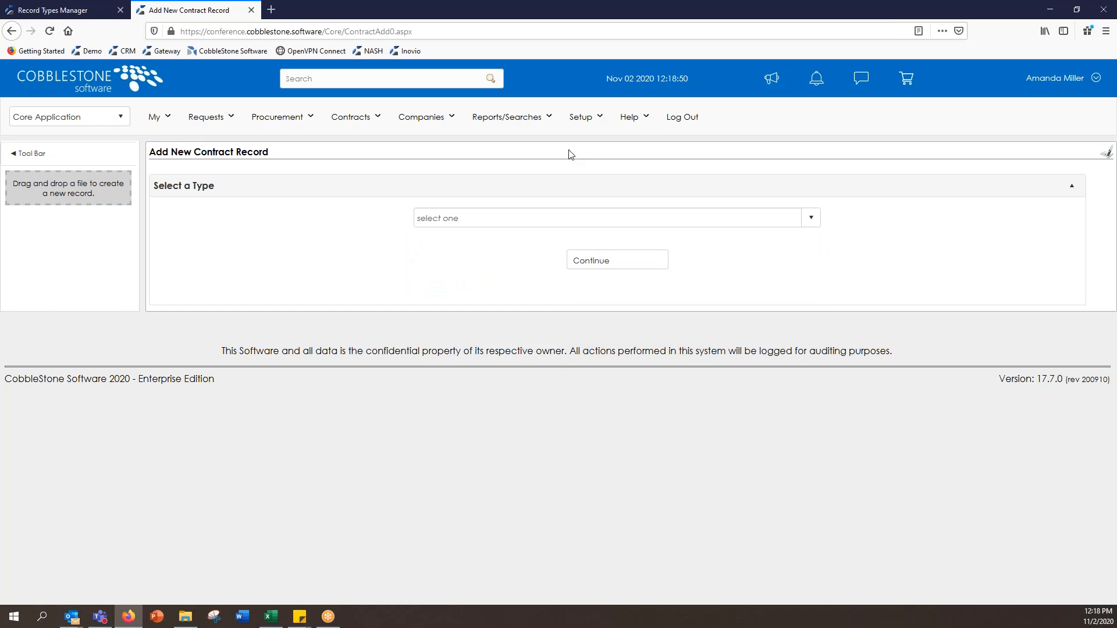
pyautogui.click(579, 121)
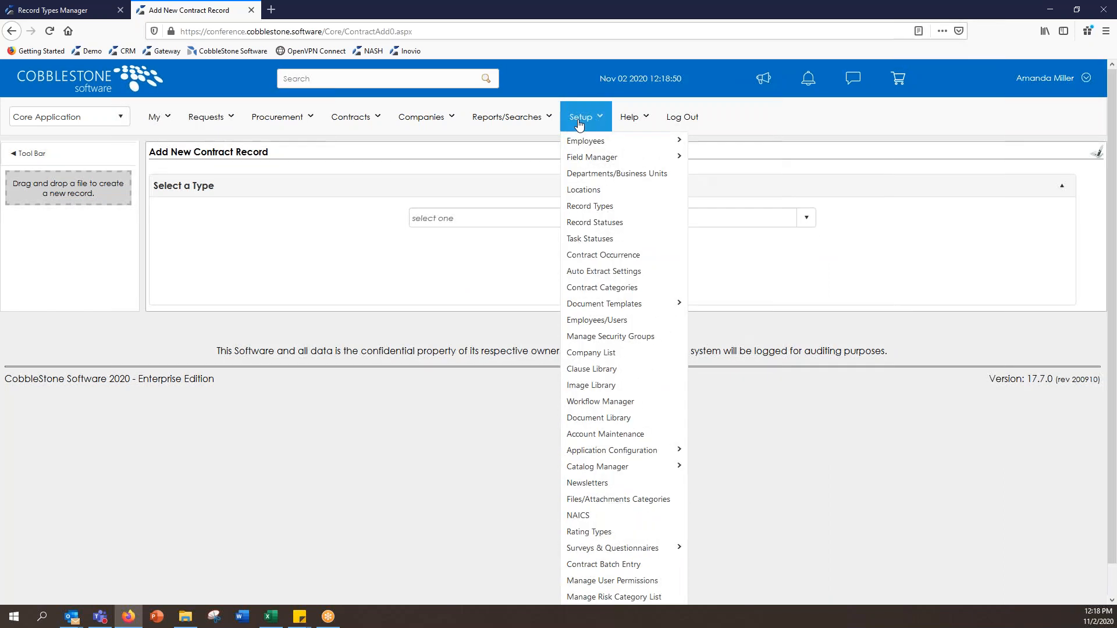
# Step: Open the Department/Business Unit List and note Accounting's ID 131
pyautogui.click(637, 177)
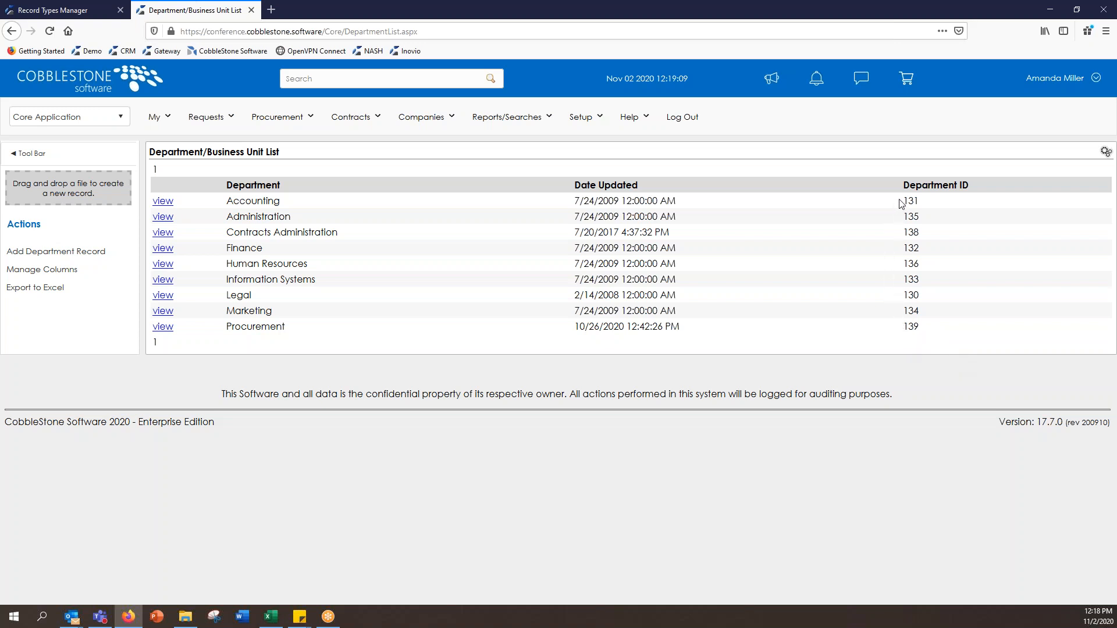
pyautogui.moveTo(901, 204); pyautogui.dragTo(932, 204)
pyautogui.click(936, 203)
# Step: Assign one employee to the Information Systems department, then return to the department list
pyautogui.click(163, 282)
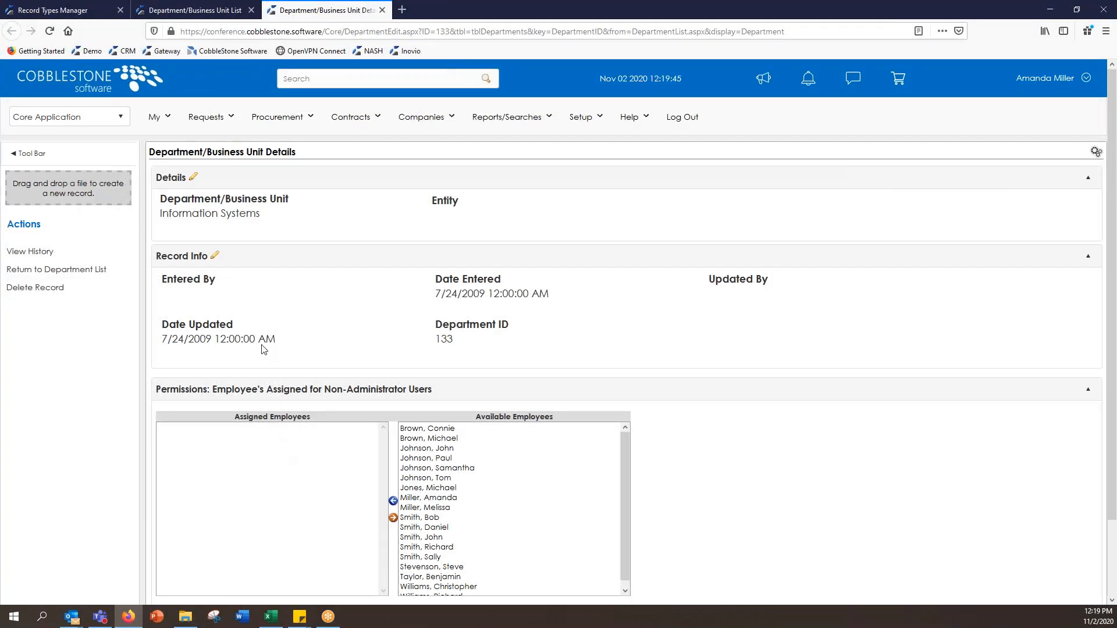
pyautogui.moveTo(295, 199)
pyautogui.scroll(-1, 673, 454)
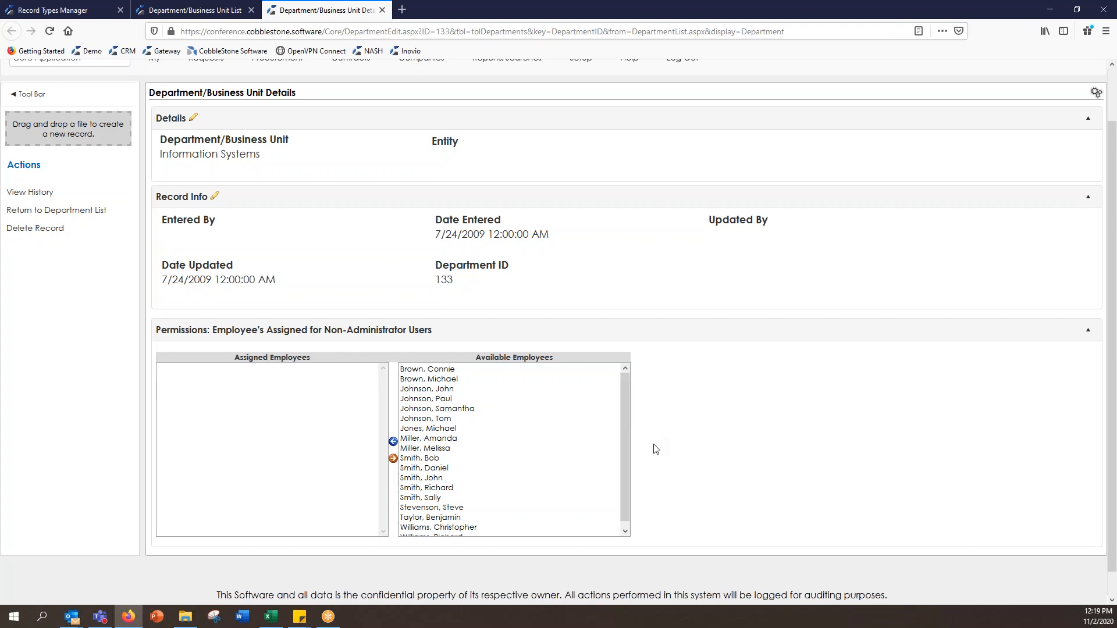
pyautogui.click(427, 380)
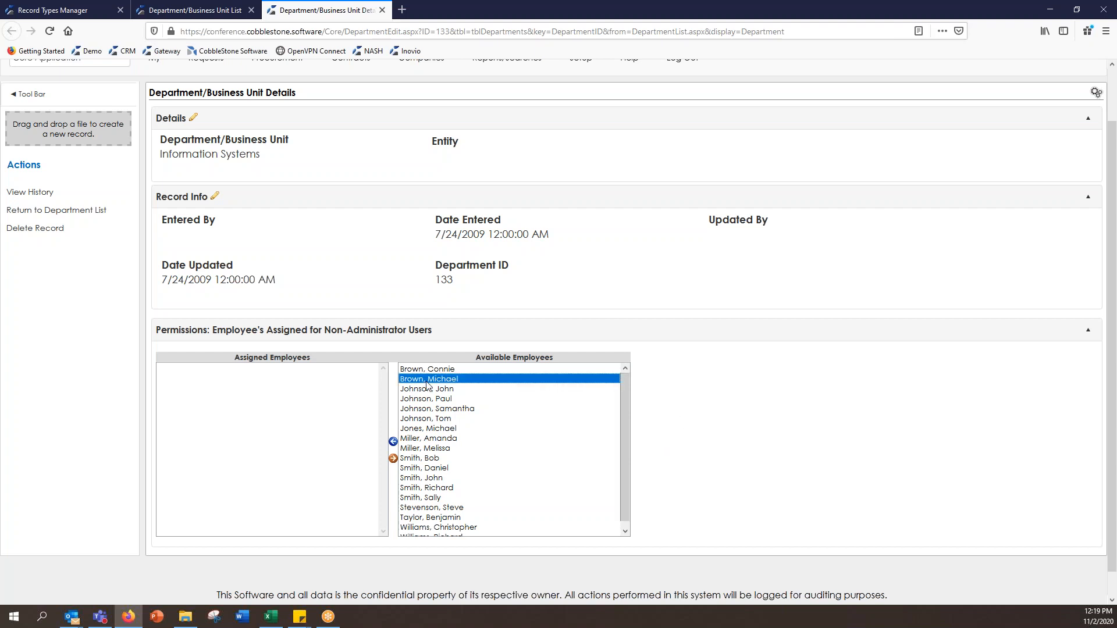
pyautogui.click(393, 442)
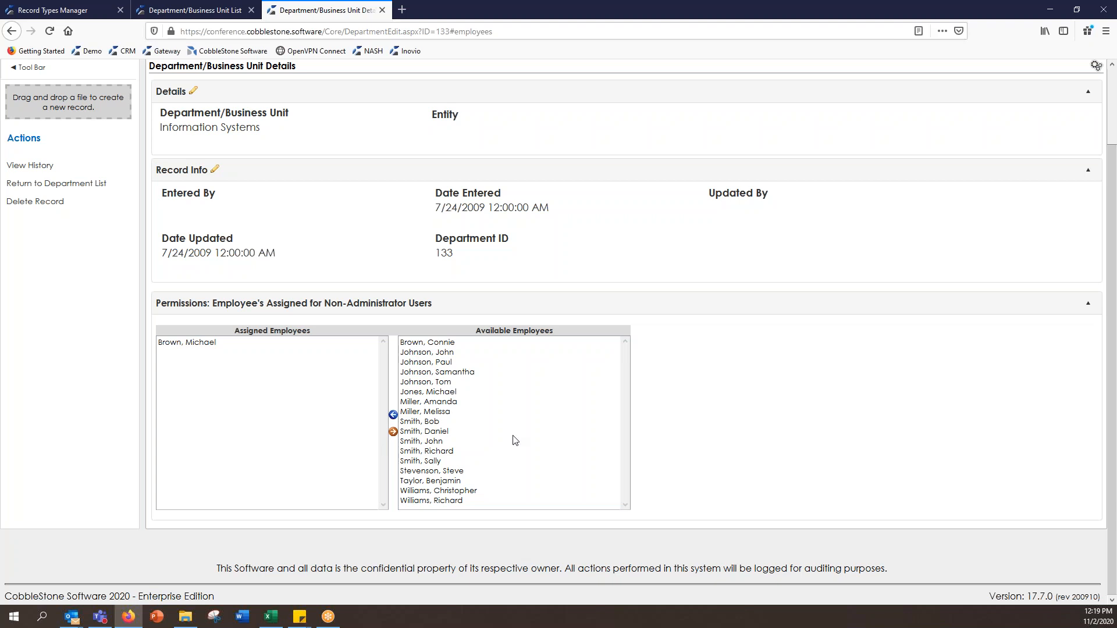
pyautogui.scroll(3, 593, 390)
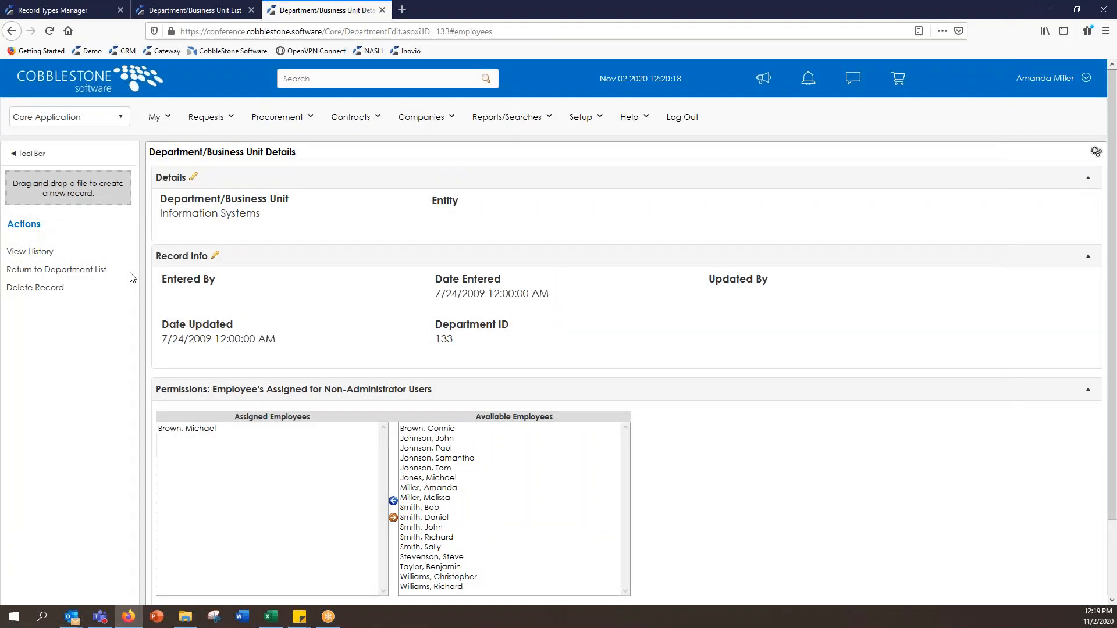
pyautogui.click(114, 273)
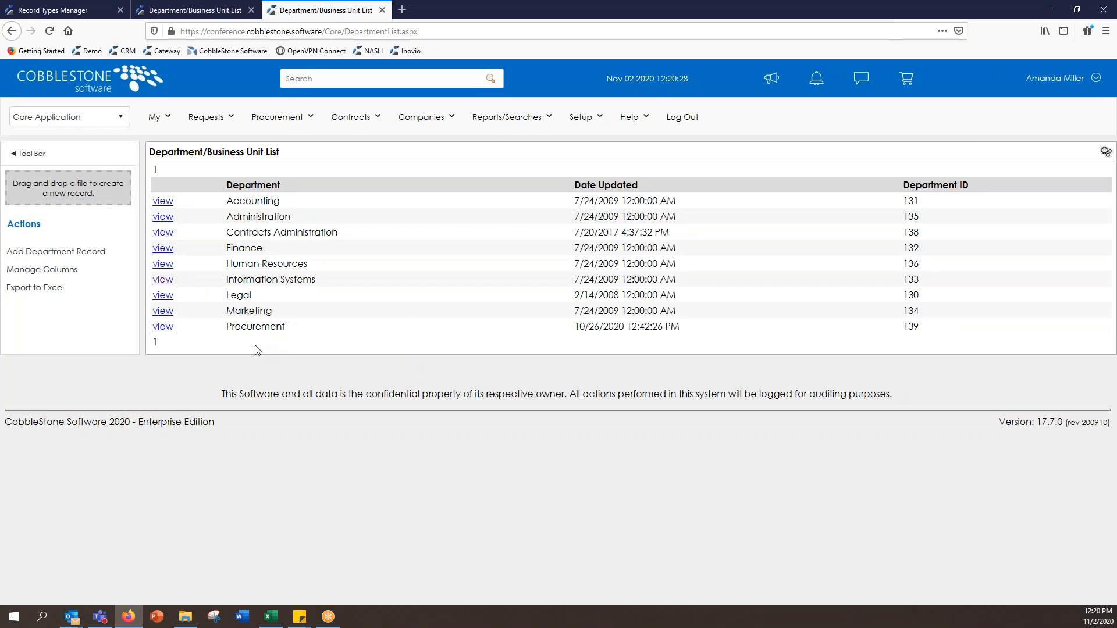
# Step: Add a Risk Management department and confirm it appears with ID 140
pyautogui.click(110, 258)
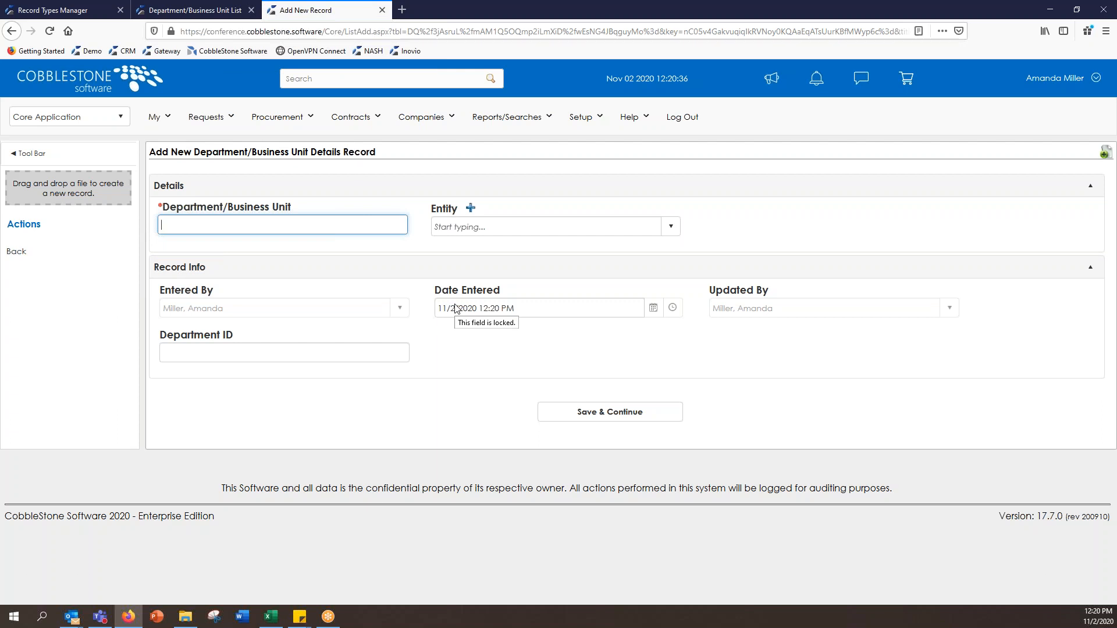
pyautogui.write('Managerment')
pyautogui.click(611, 413)
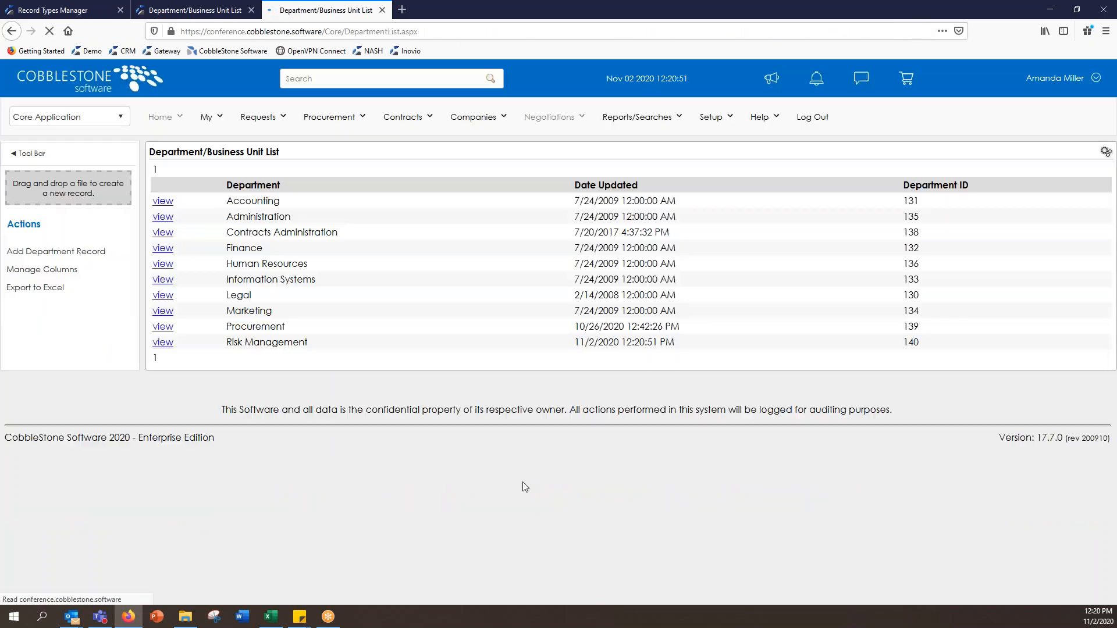
pyautogui.moveTo(227, 345); pyautogui.dragTo(335, 349)
pyautogui.click(335, 349)
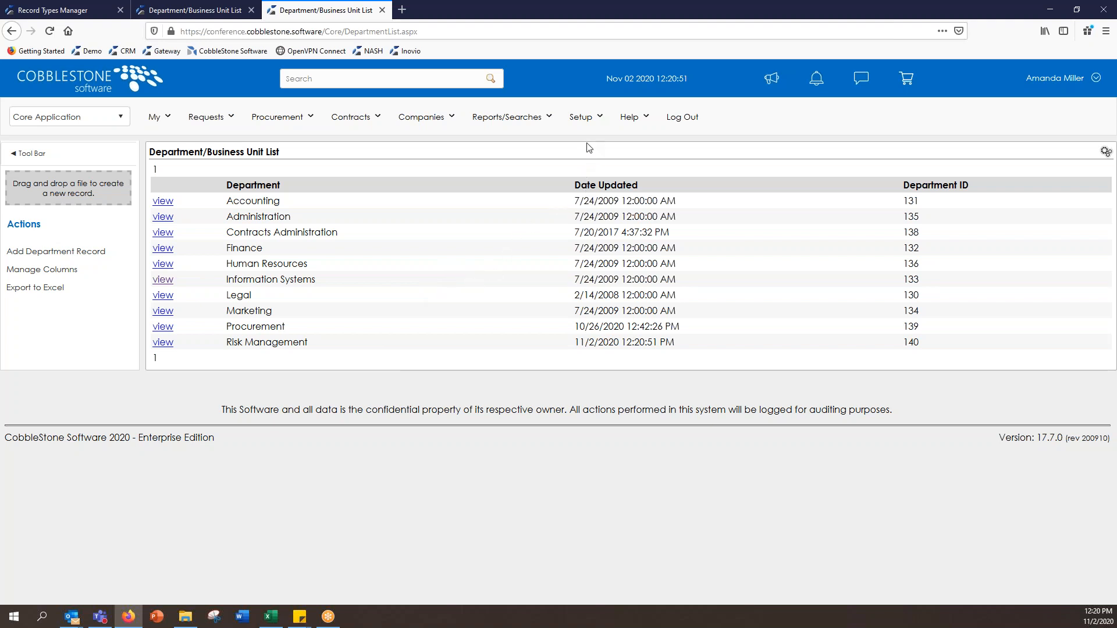
# Step: Open Record Statuses from the Setup menu to list statuses from Active to Transferred
pyautogui.click(590, 123)
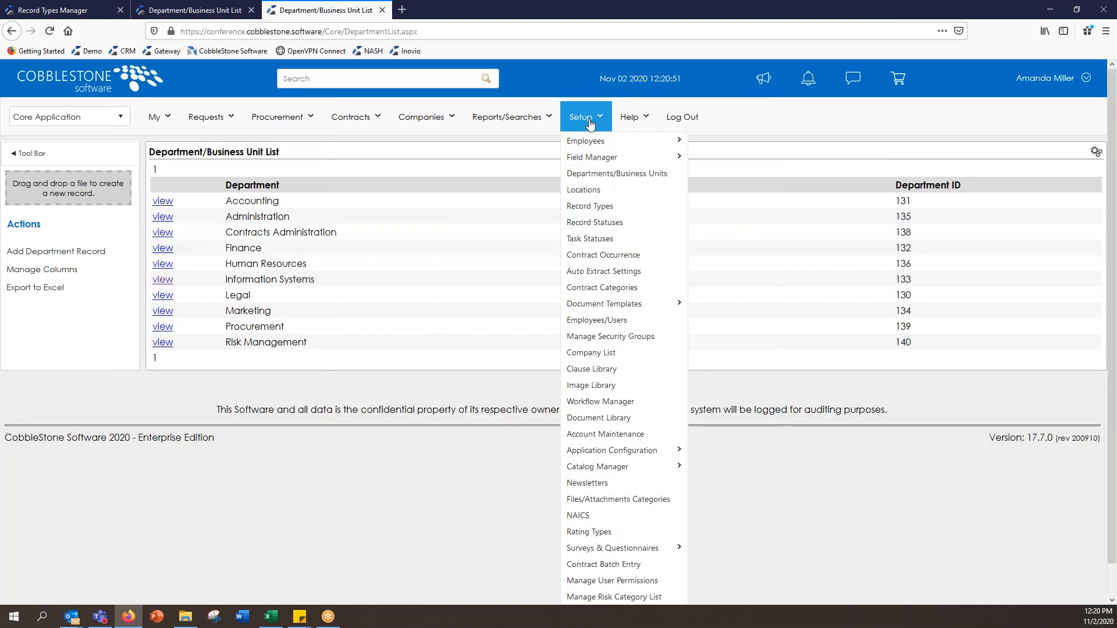
pyautogui.click(630, 230)
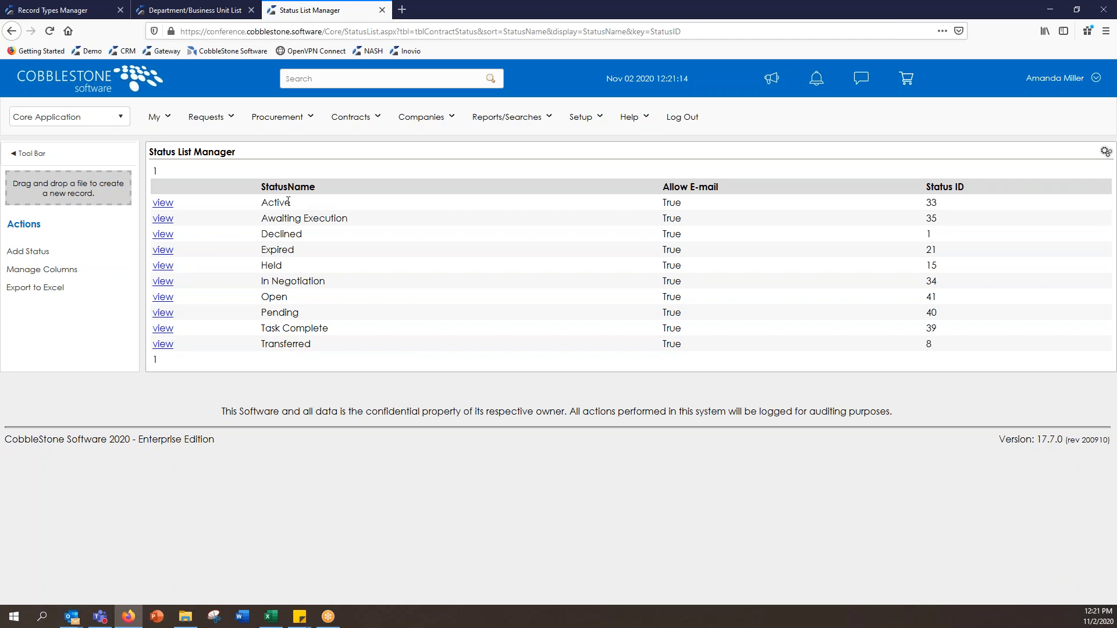
# Step: Open the Active status, retype its name as 'Fully Executed', then discard the edit unsaved
pyautogui.click(163, 205)
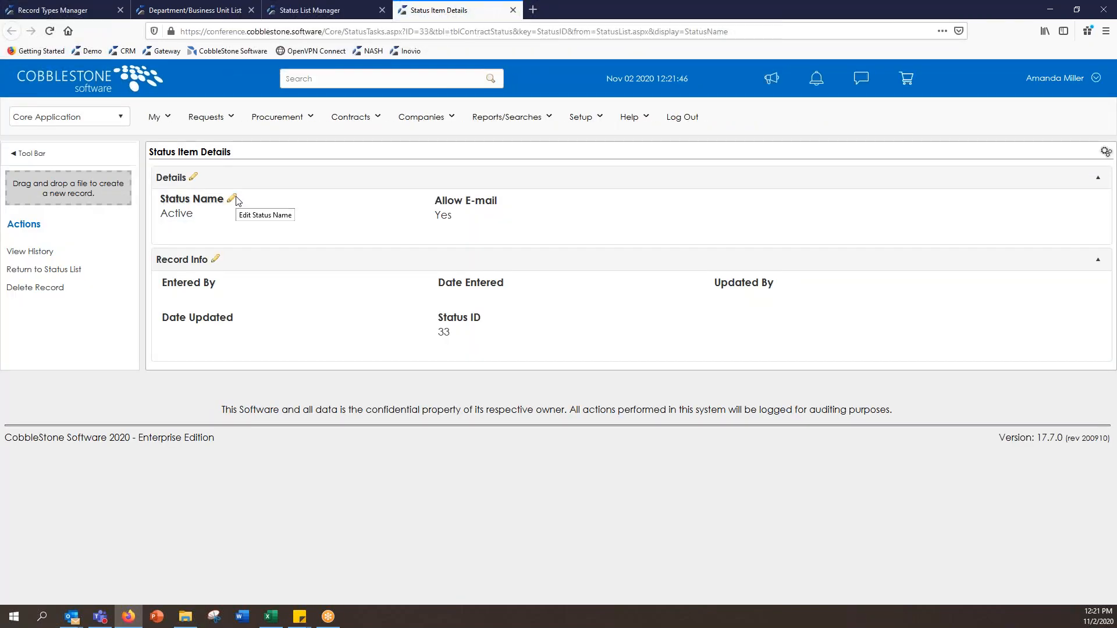
pyautogui.click(231, 199)
pyautogui.click(562, 340)
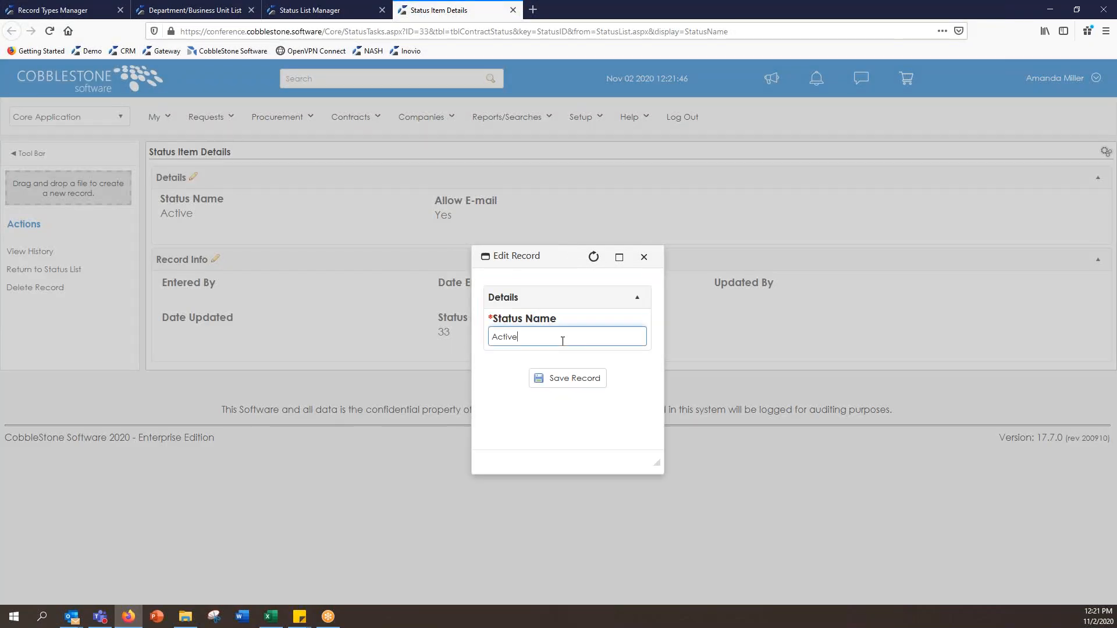
pyautogui.moveTo(534, 337); pyautogui.dragTo(475, 334)
pyautogui.press('BackSpace')
pyautogui.write('Fully Executed')
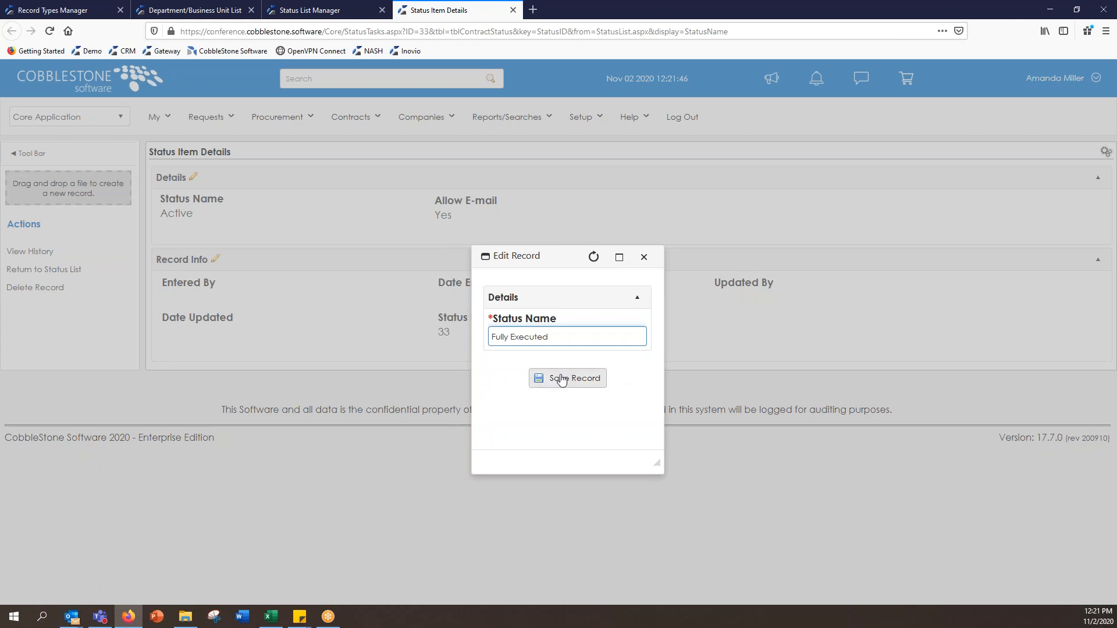
pyautogui.click(643, 256)
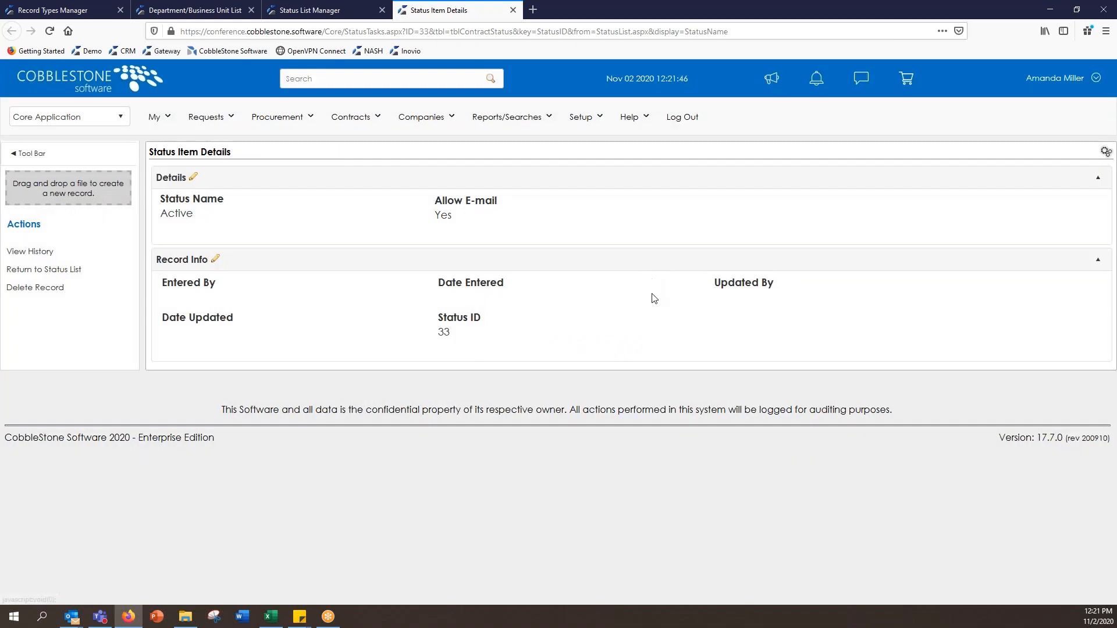
# Step: Return to the status list and start a new status named 'Out For Signature'
pyautogui.click(112, 273)
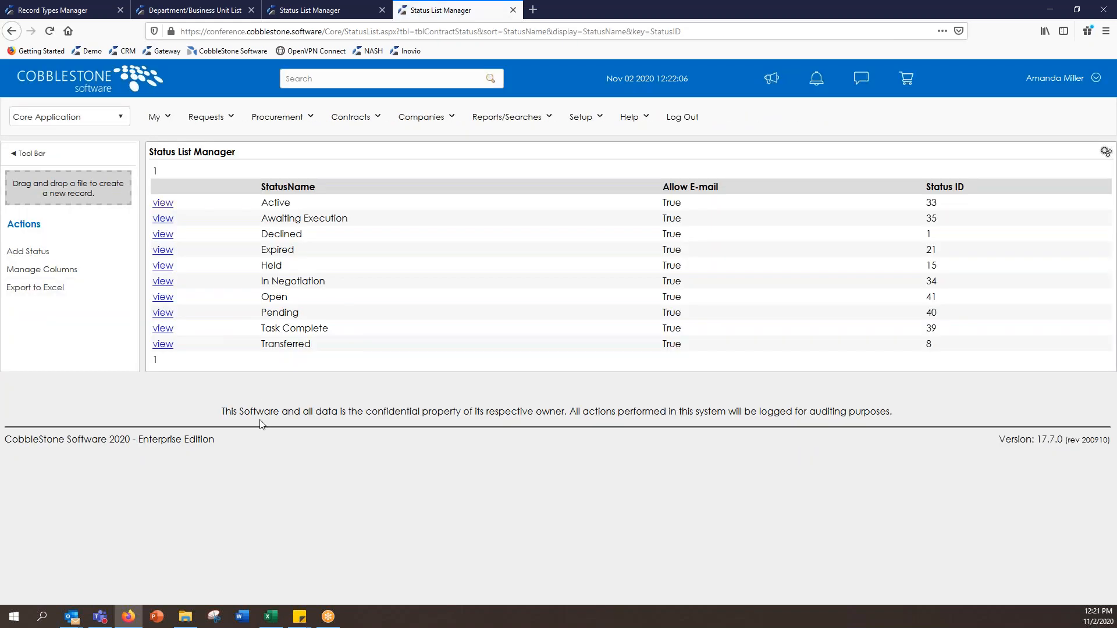
pyautogui.click(85, 254)
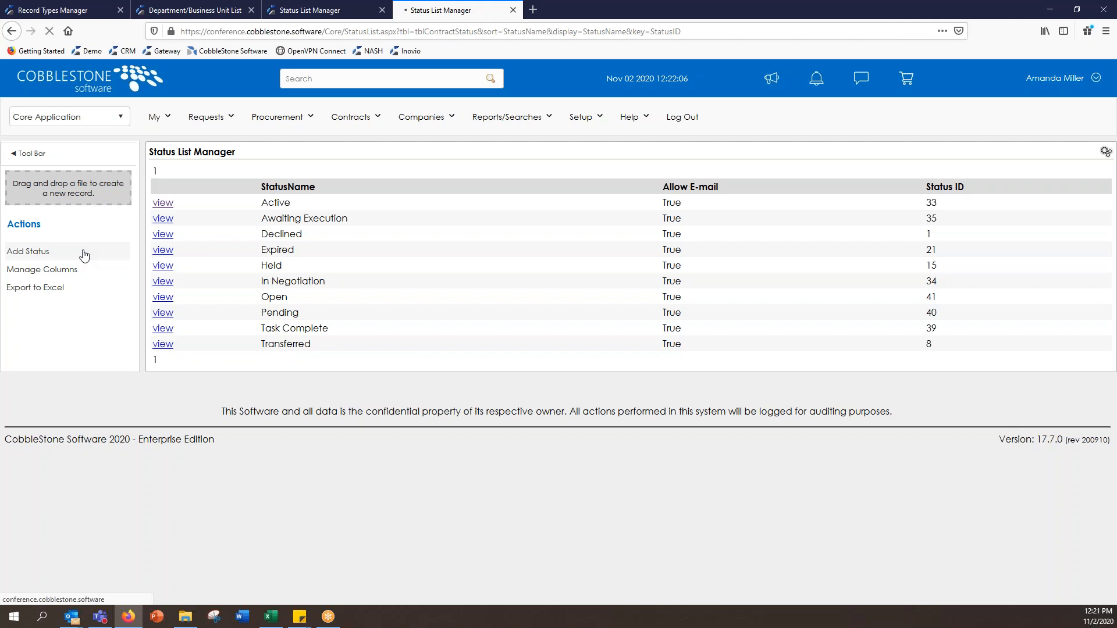
pyautogui.click(271, 216)
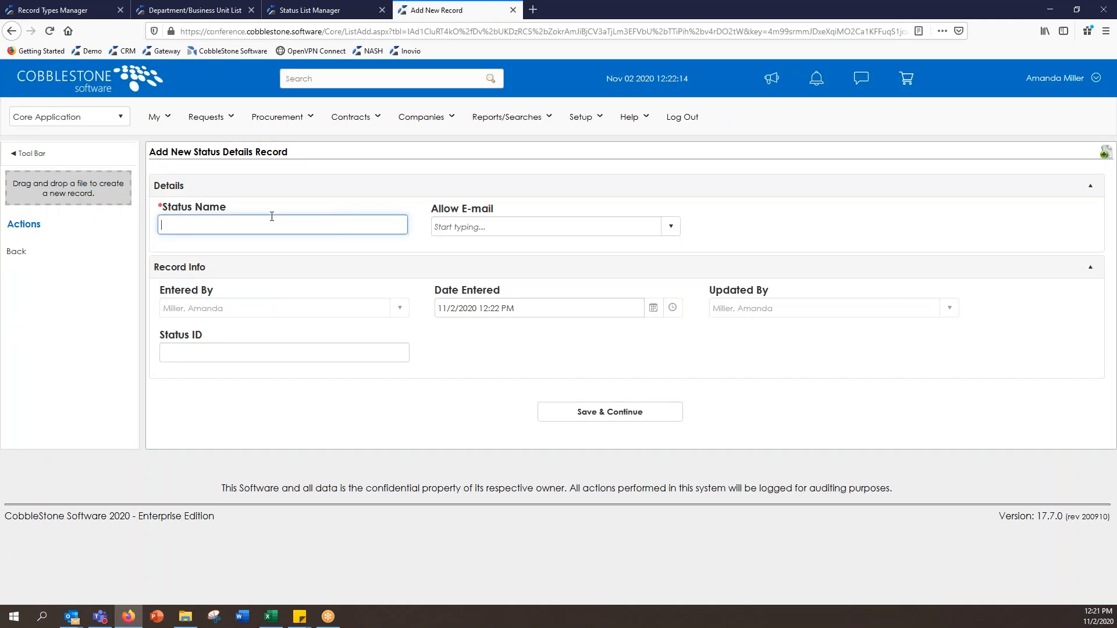
pyautogui.write('P')
pyautogui.press('BackSpace')
pyautogui.write('O')
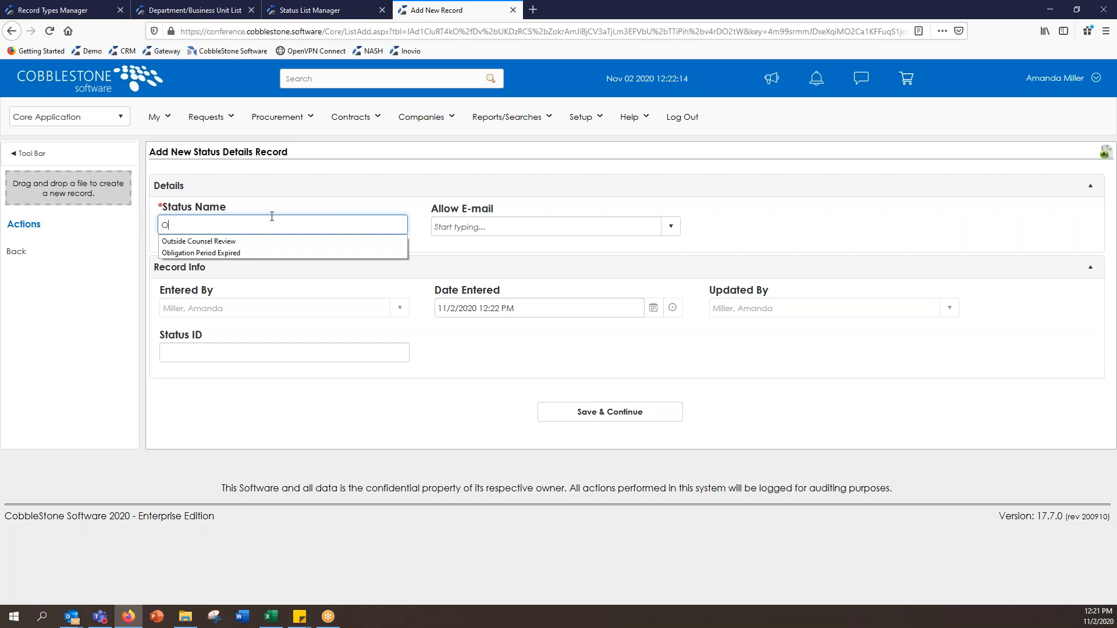
pyautogui.write('ut For ')
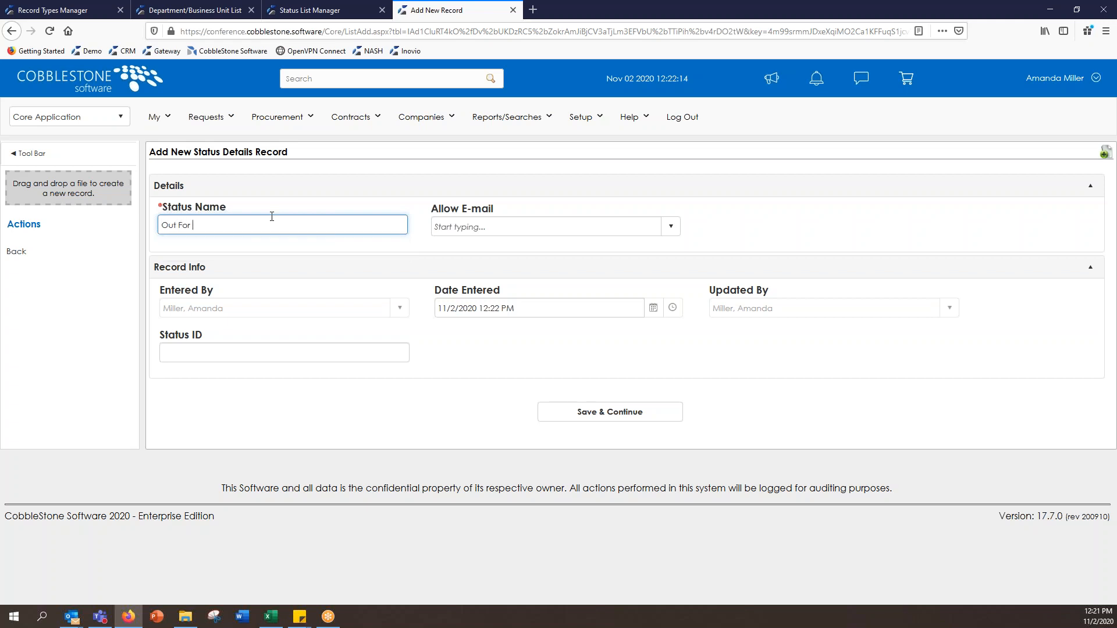
pyautogui.write('Signature')
# Step: Set Allow E-mail to True for the new status and save it as ID 42
pyautogui.click(514, 227)
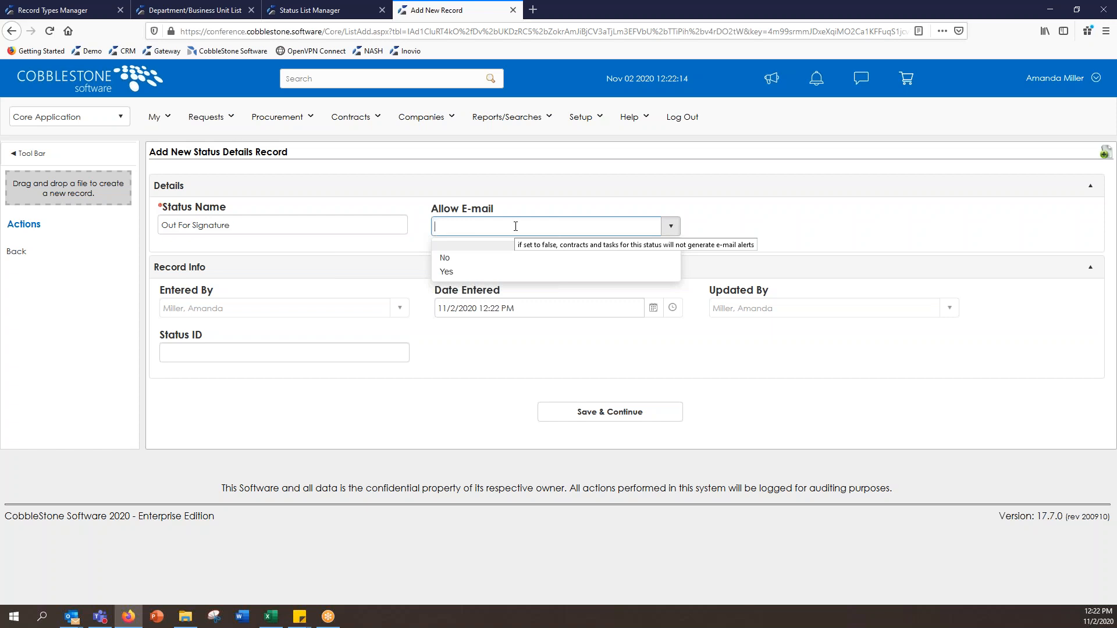
pyautogui.click(523, 273)
pyautogui.click(806, 228)
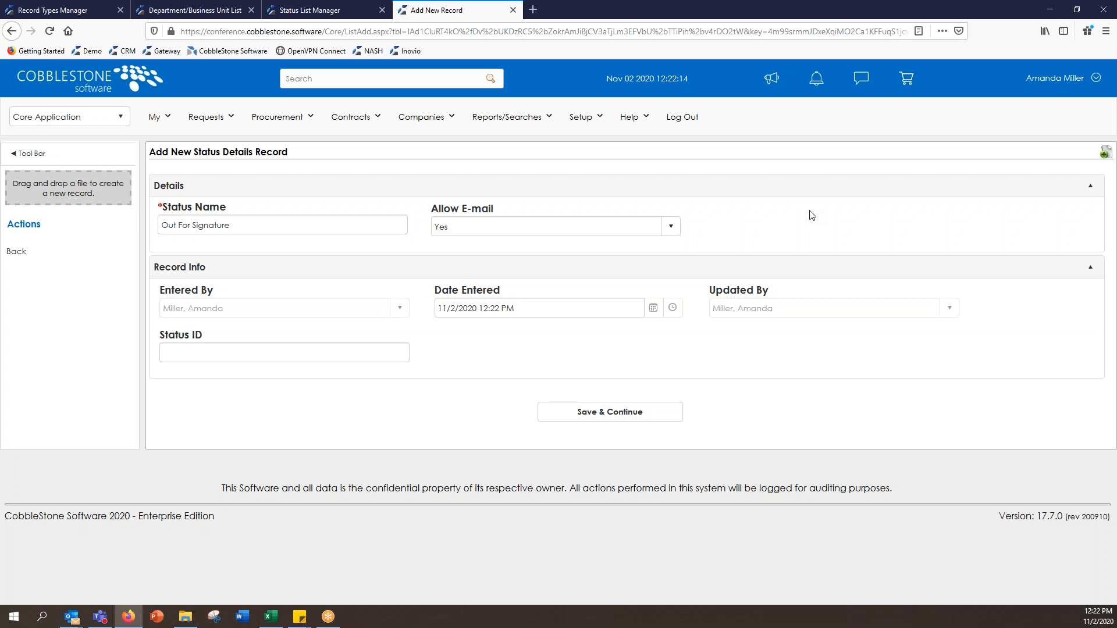
pyautogui.click(644, 413)
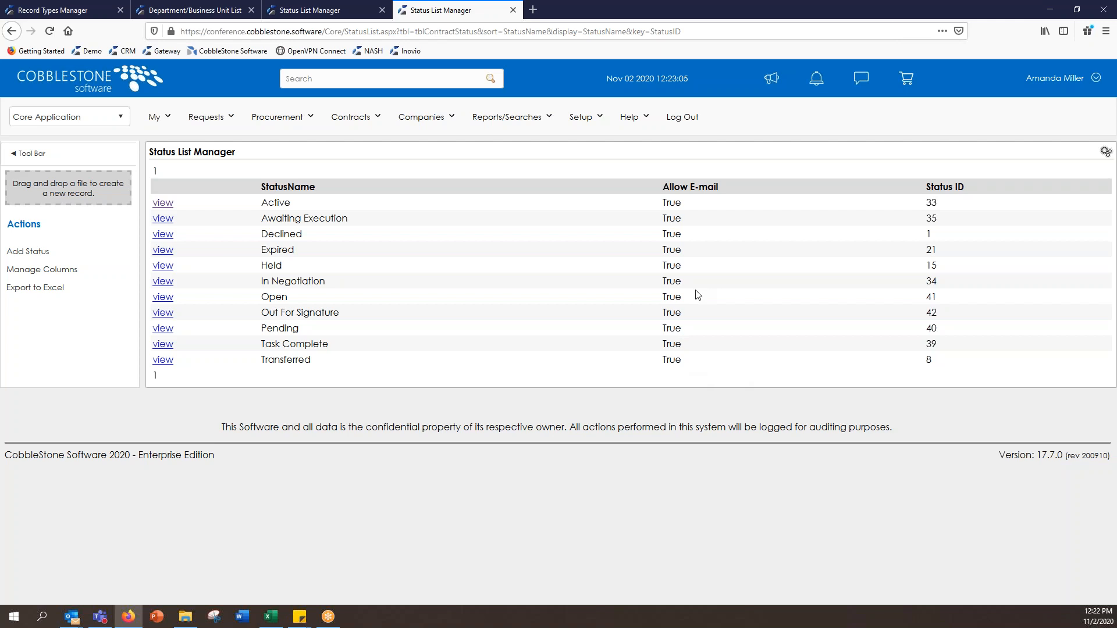
pyautogui.click(584, 124)
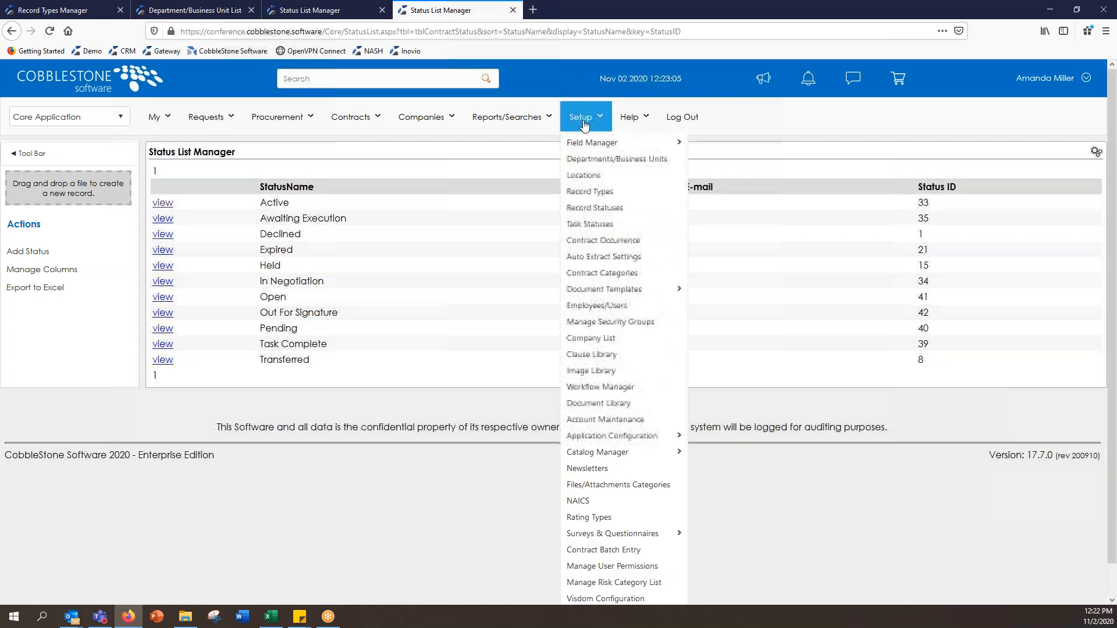
# Step: In Setup > Locations, add and save a location named 'Houston, TX' (ID 71)
pyautogui.click(585, 192)
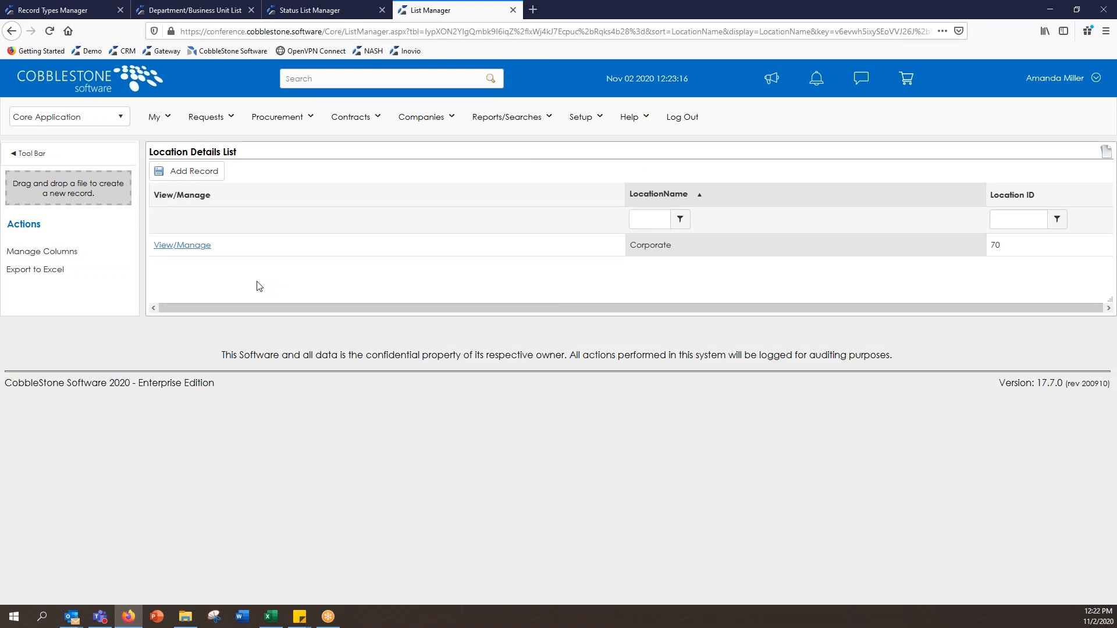
pyautogui.click(213, 176)
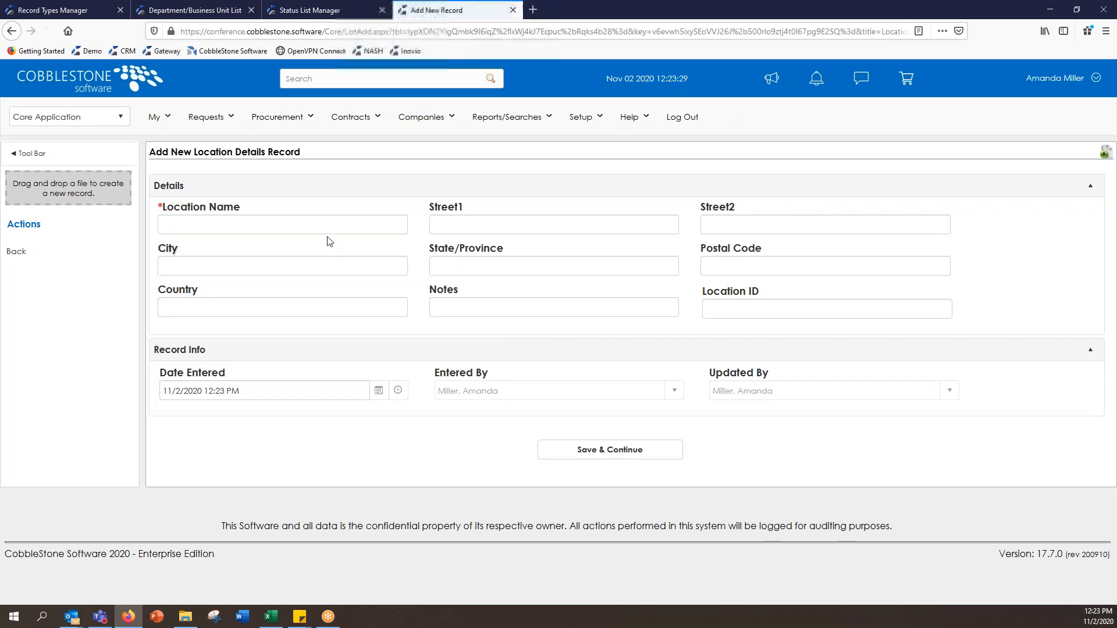
pyautogui.click(323, 226)
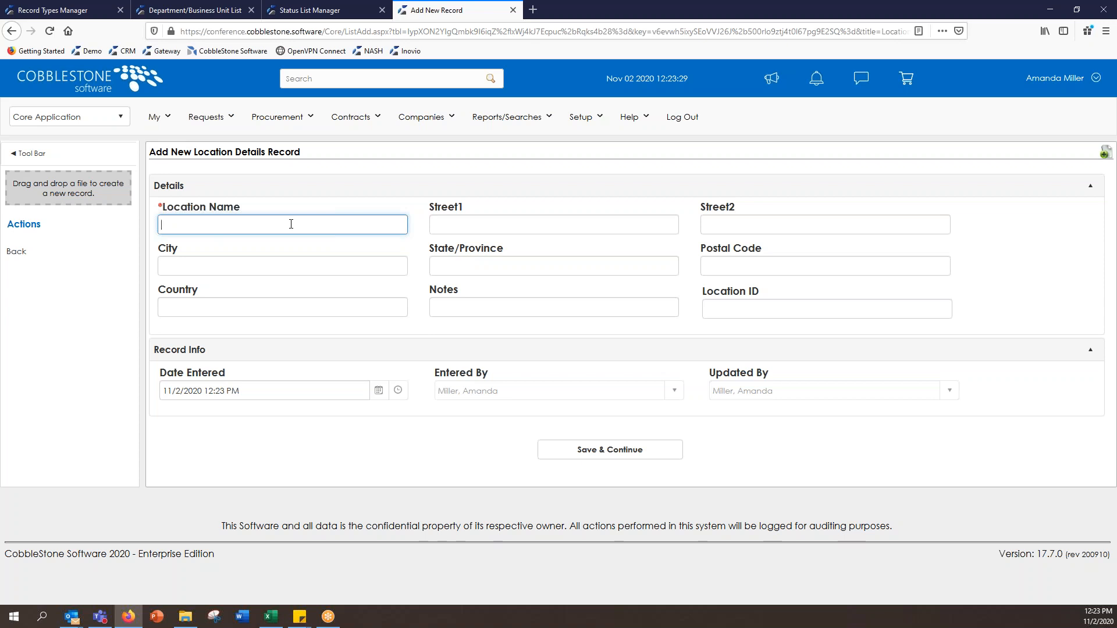
pyautogui.write('Houston, TX')
pyautogui.click(615, 451)
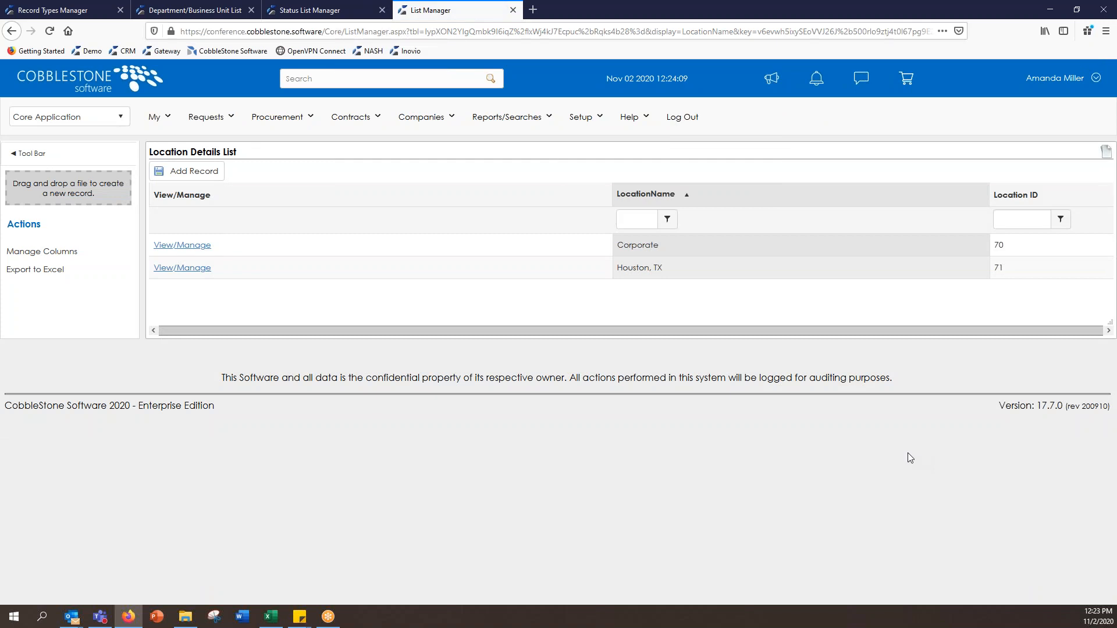
pyautogui.click(576, 123)
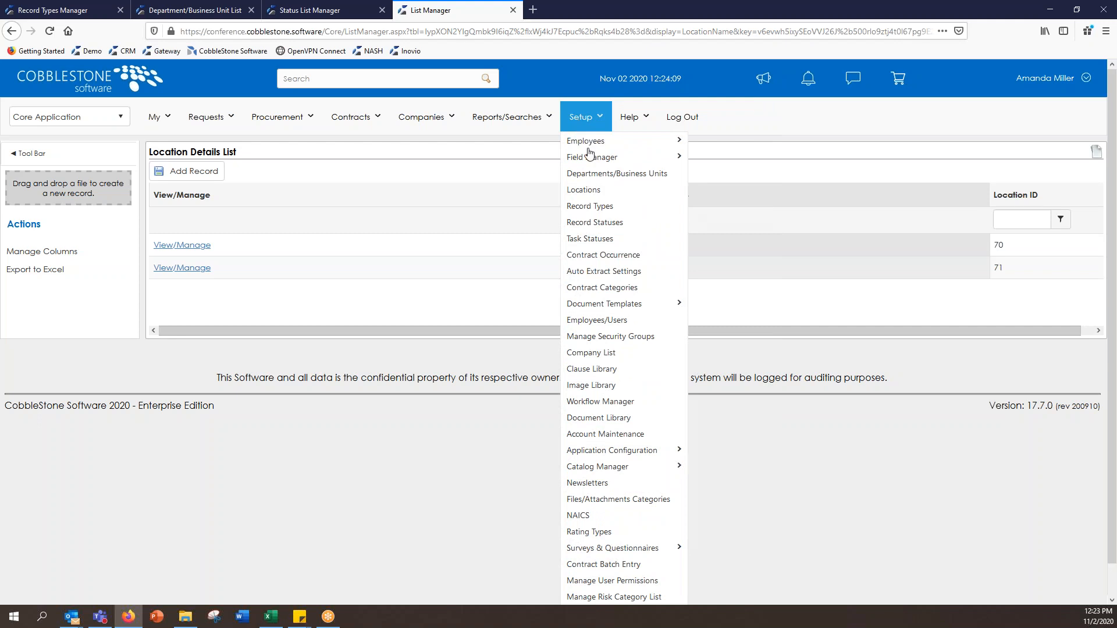
# Step: Open the Contract Occurrences list and scroll through the existing occurrences
pyautogui.click(639, 261)
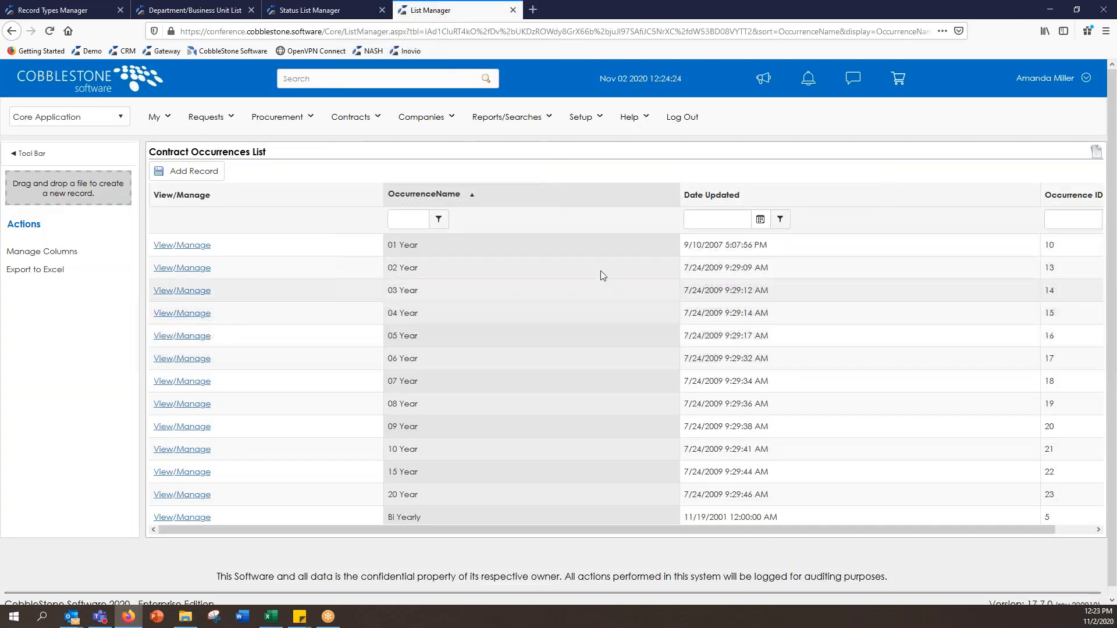
pyautogui.scroll(-2, 587, 286)
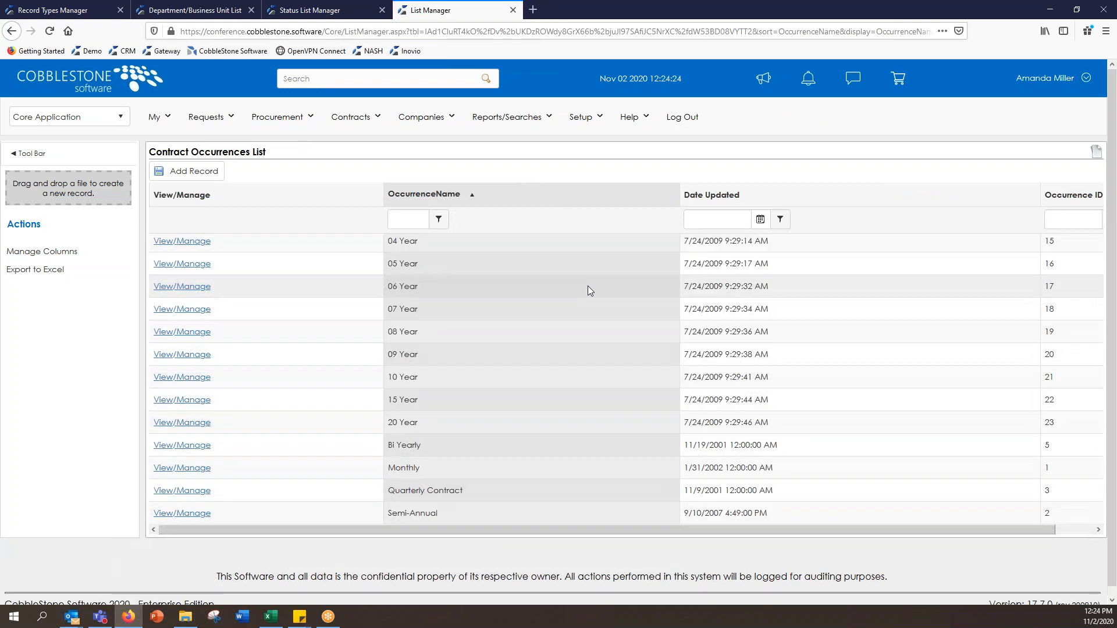
pyautogui.scroll(2, 588, 285)
pyautogui.scroll(-2, 587, 285)
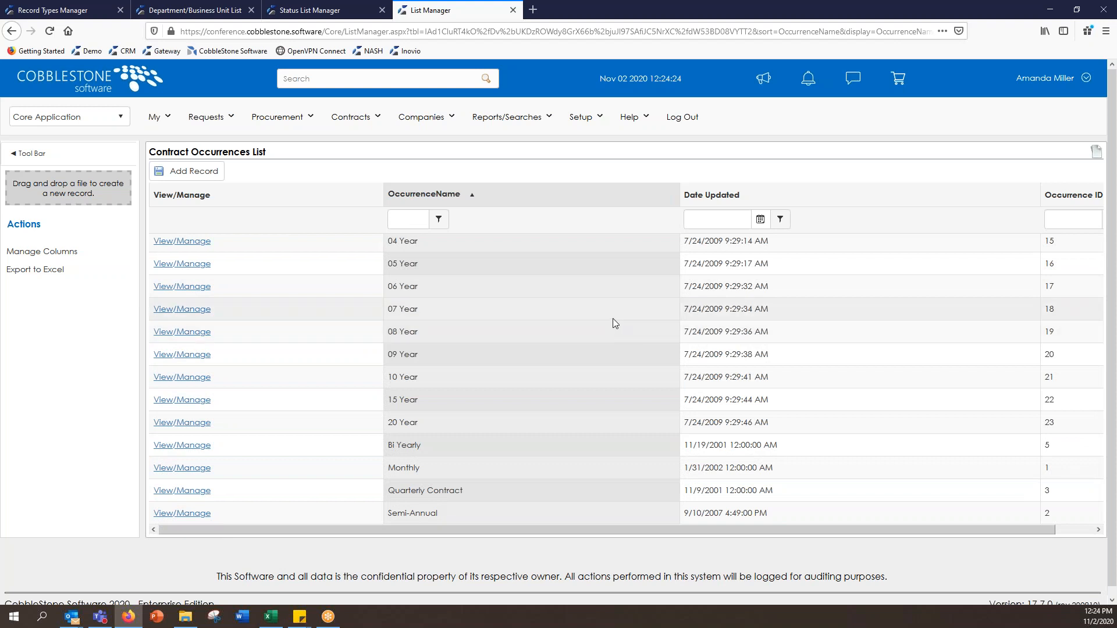
pyautogui.scroll(2, 615, 323)
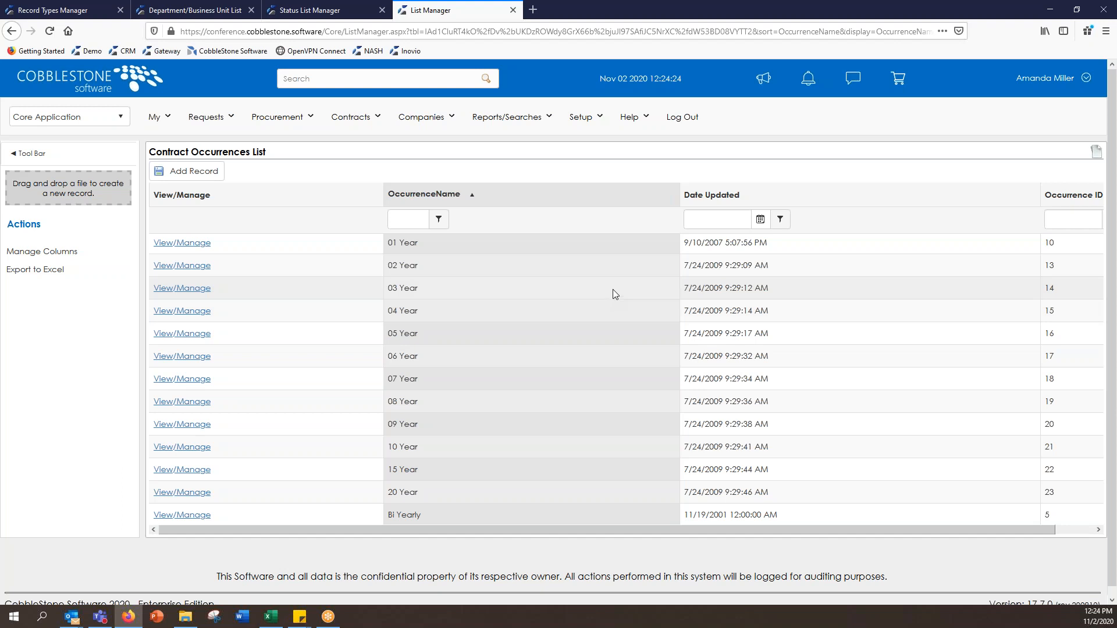
# Step: Add and save a new occurrence named 'Evergreen', appearing as ID 24
pyautogui.click(169, 173)
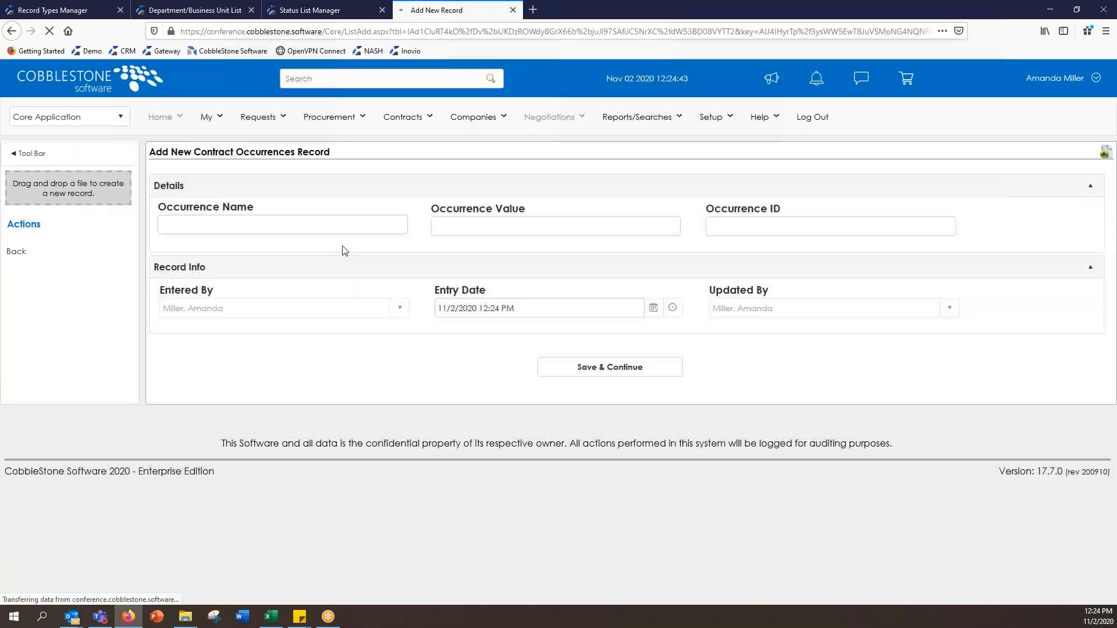
pyautogui.click(345, 227)
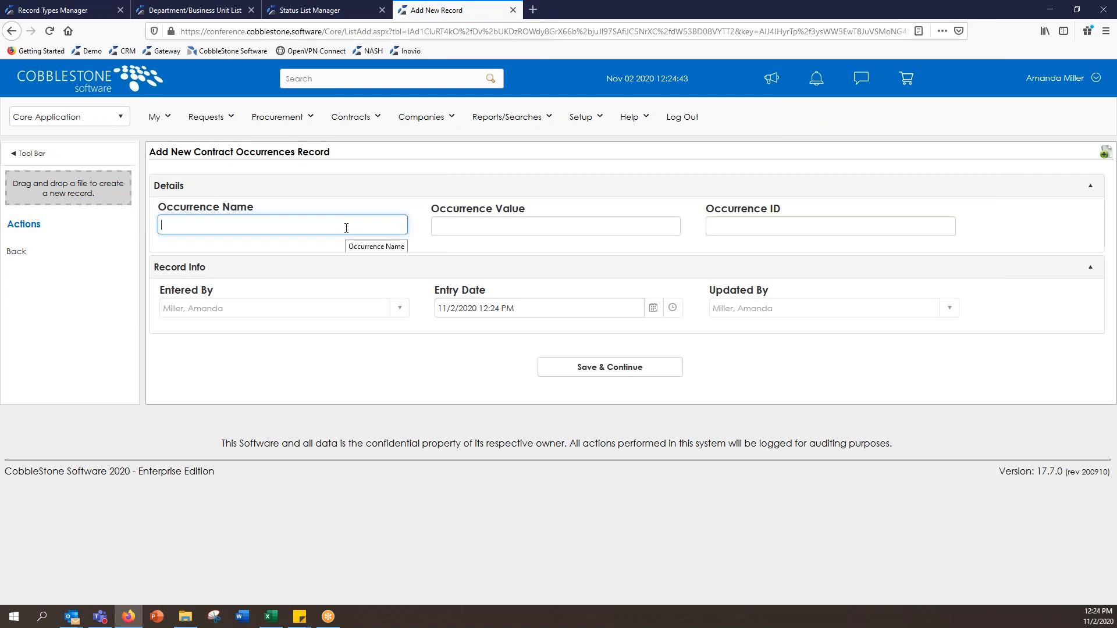
pyautogui.write('Evergreen')
pyautogui.click(654, 371)
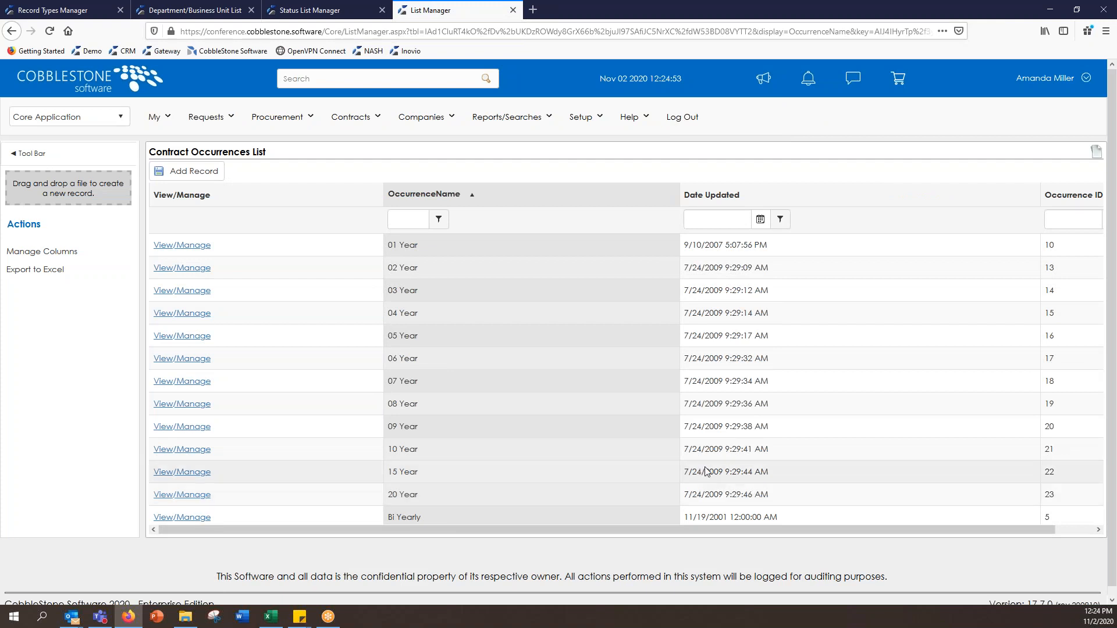
pyautogui.scroll(-1, 612, 360)
pyautogui.scroll(-2, 613, 365)
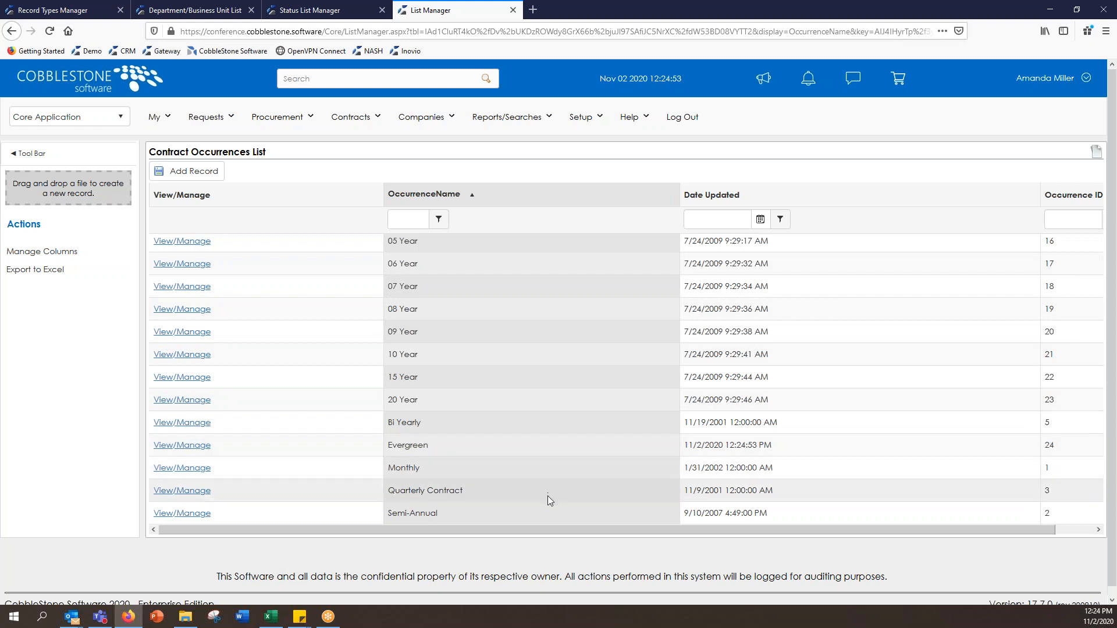
pyautogui.scroll(3, 553, 494)
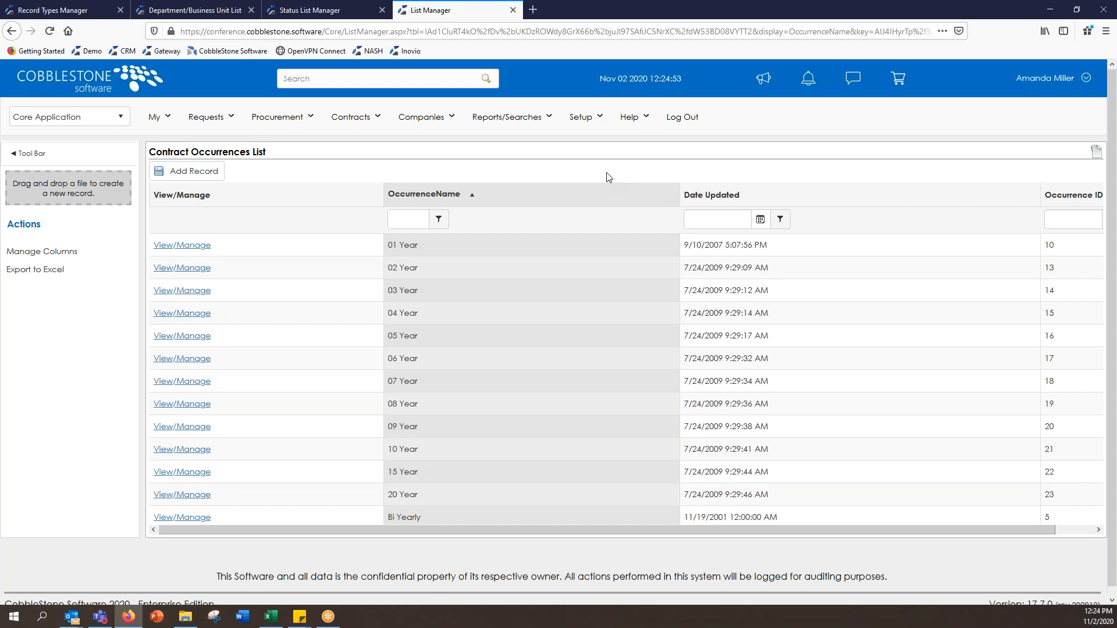
pyautogui.click(597, 123)
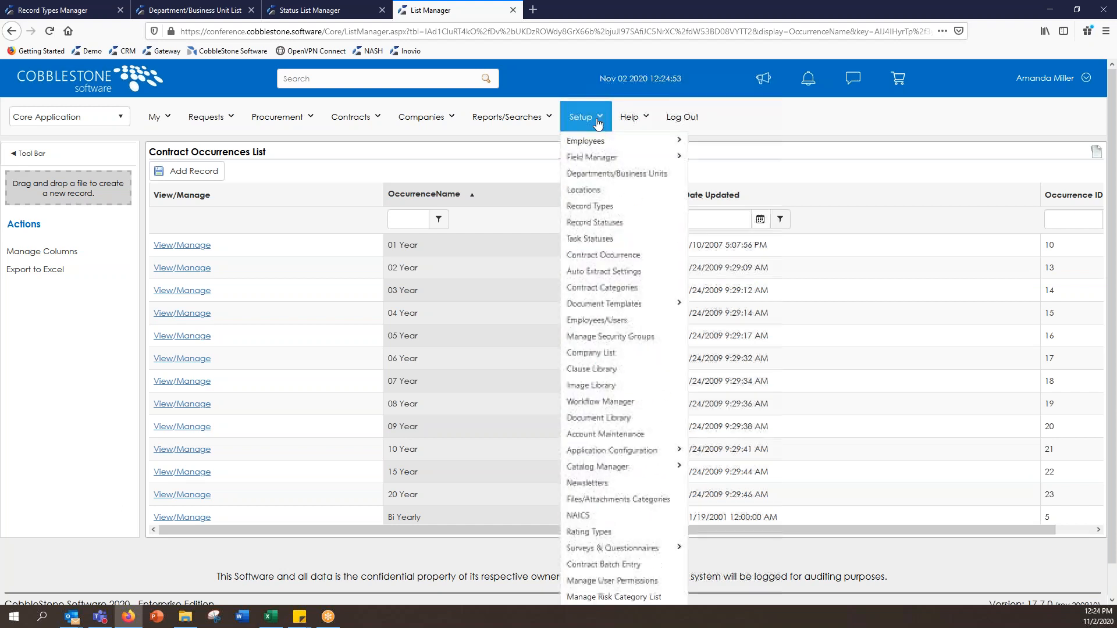
# Step: Browse the Contract Categories list from Accounting onward, then abandon a new category record unsaved
pyautogui.click(663, 287)
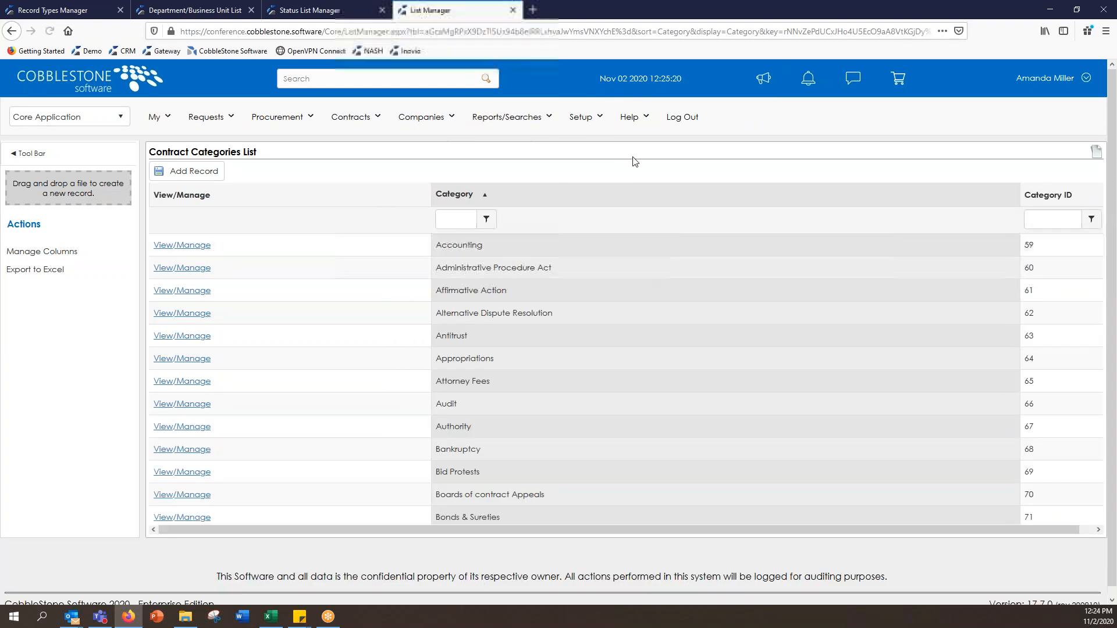
pyautogui.scroll(-5, 648, 336)
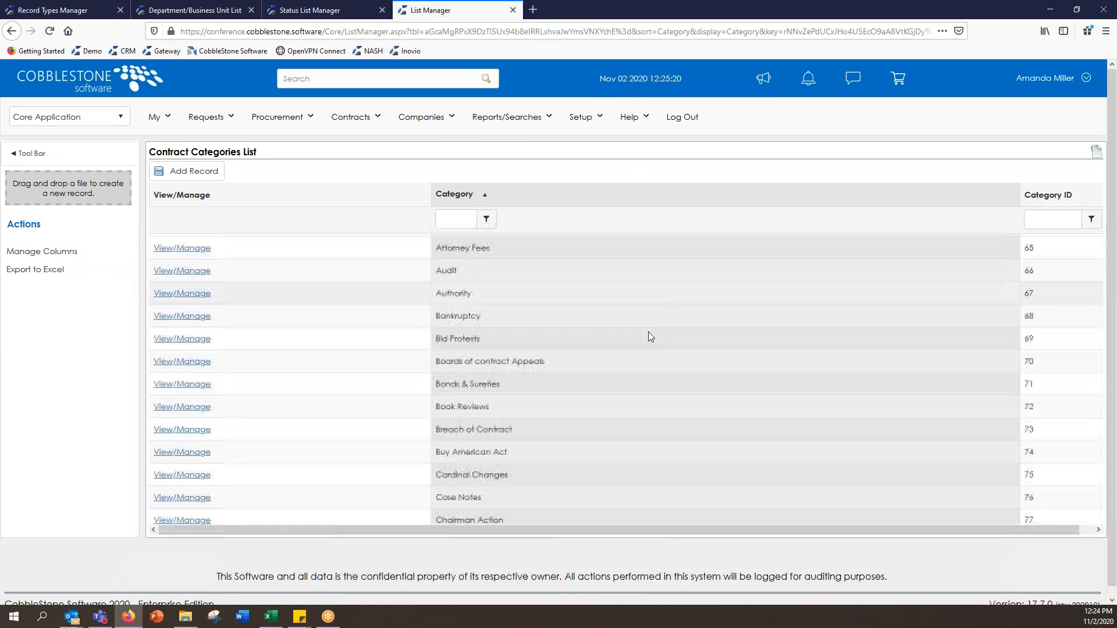
pyautogui.scroll(5, 648, 336)
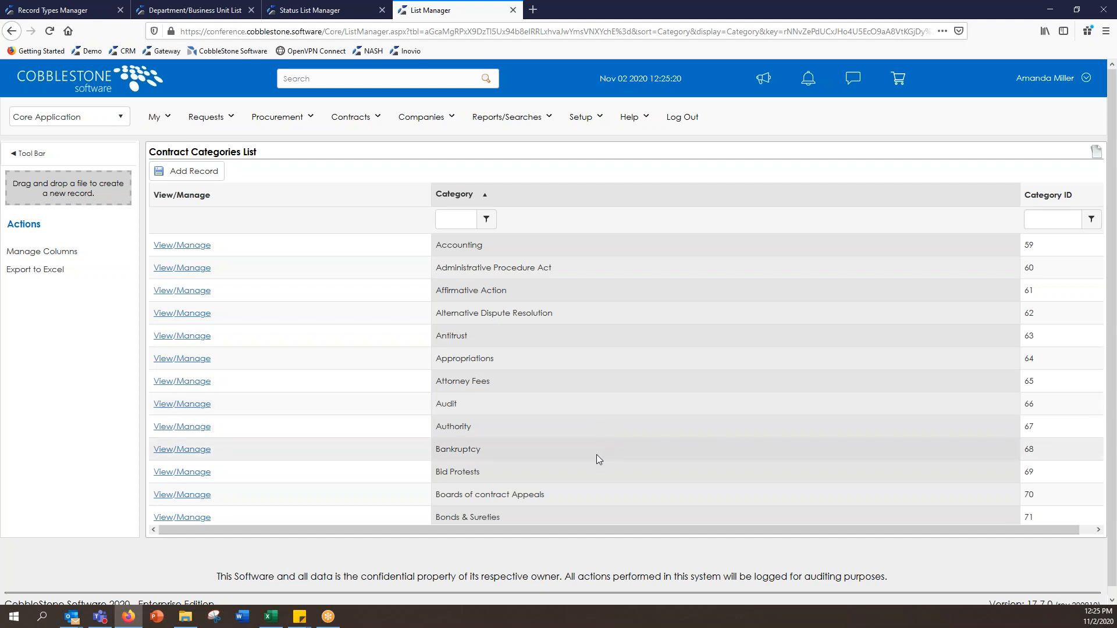
pyautogui.scroll(-2, 598, 454)
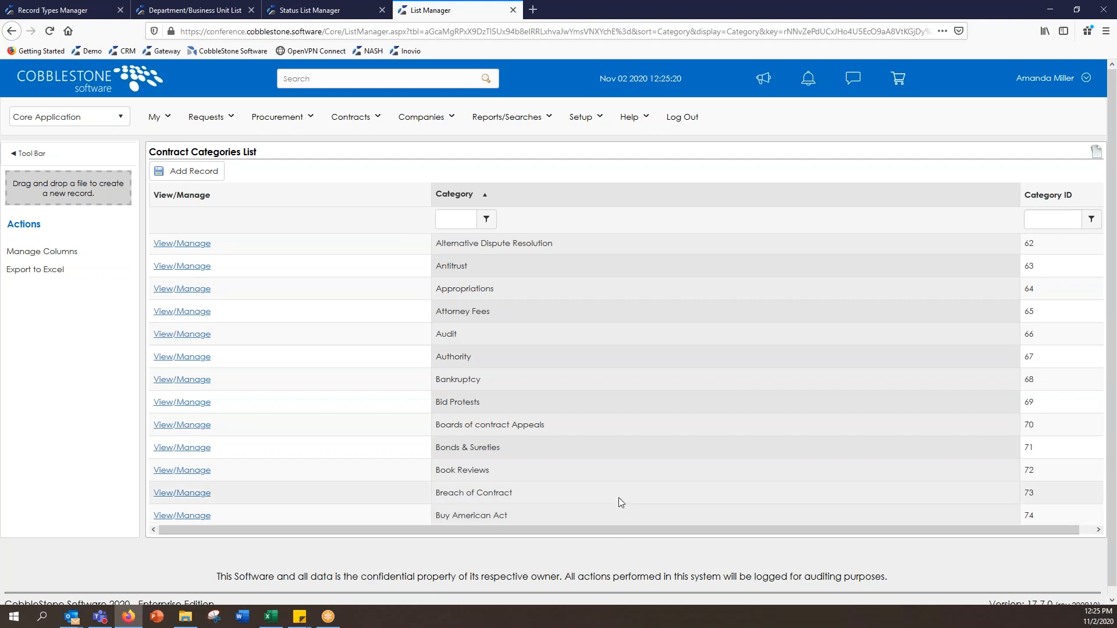
pyautogui.scroll(-5, 615, 458)
pyautogui.scroll(-10, 605, 389)
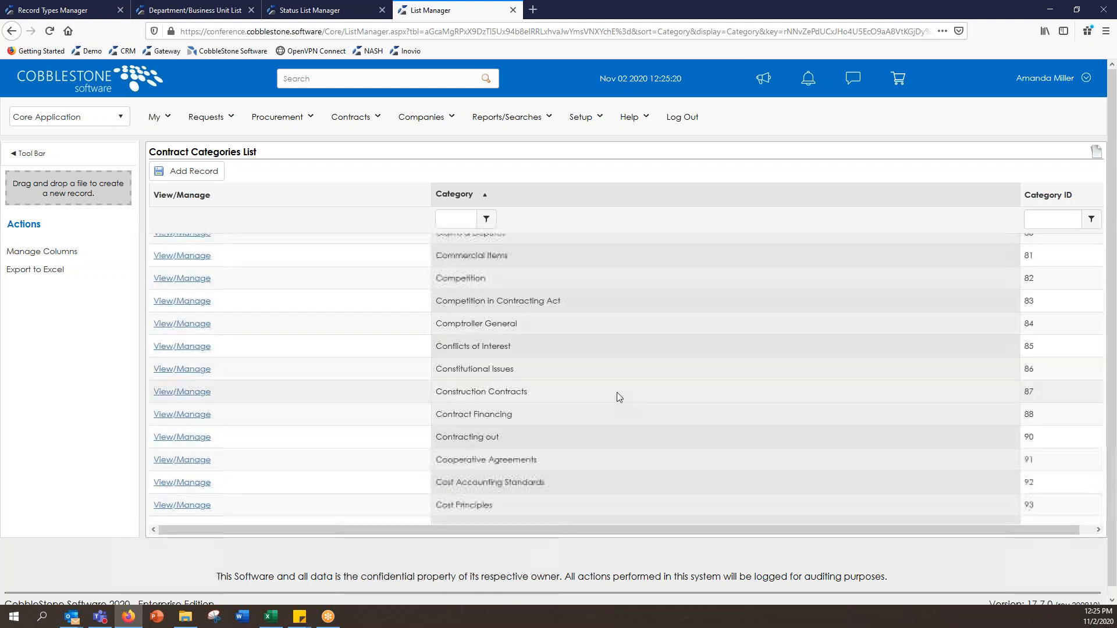
pyautogui.scroll(-6, 626, 410)
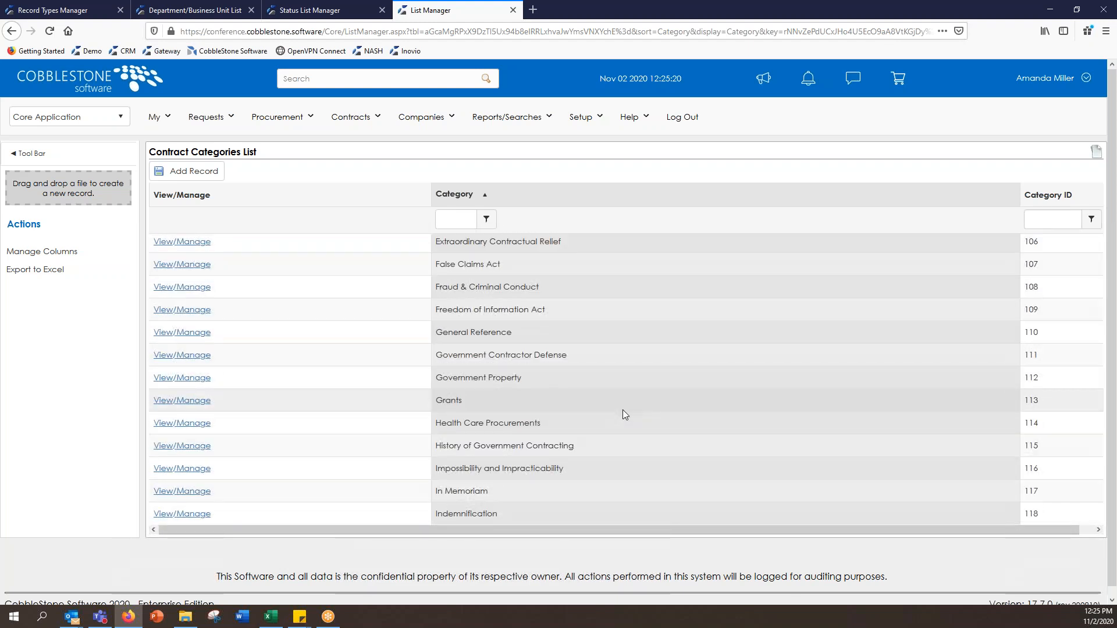
pyautogui.scroll(20, 625, 371)
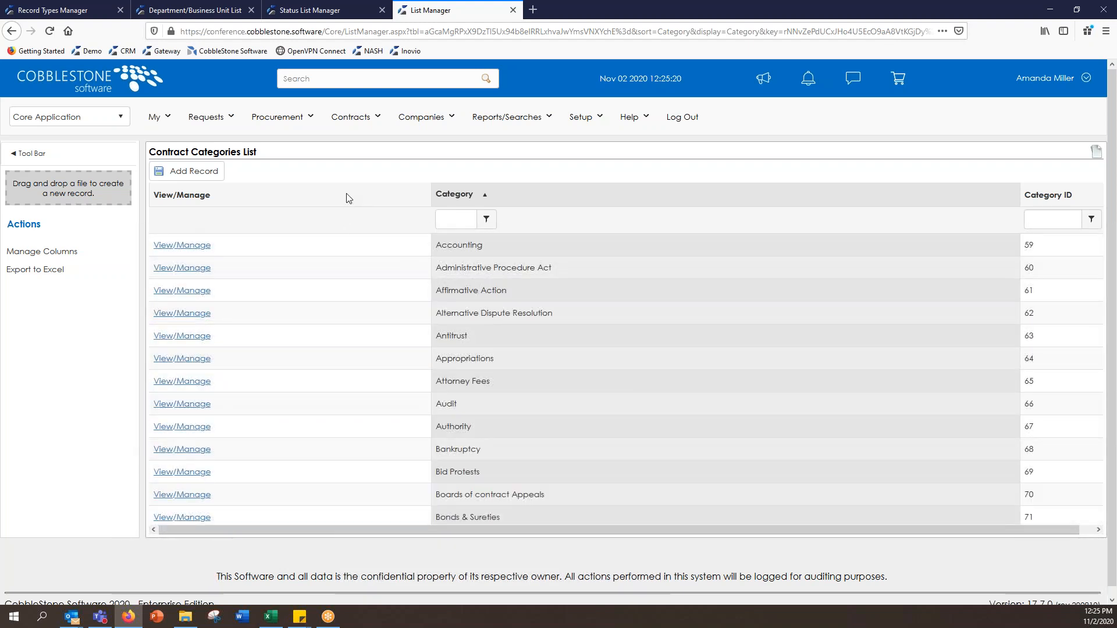
pyautogui.click(204, 172)
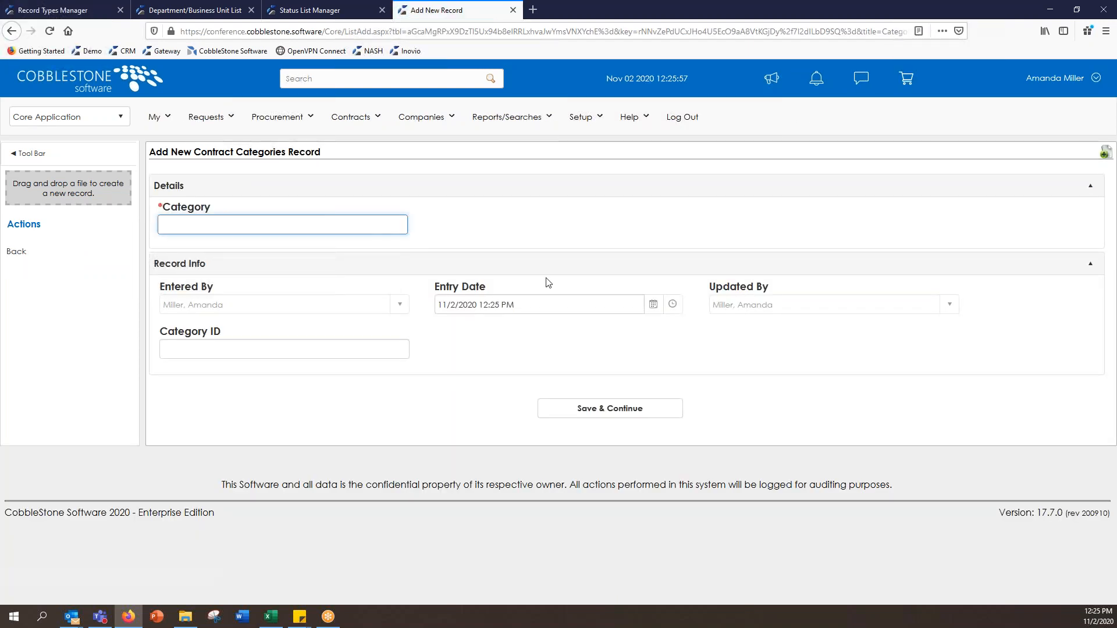
pyautogui.click(32, 260)
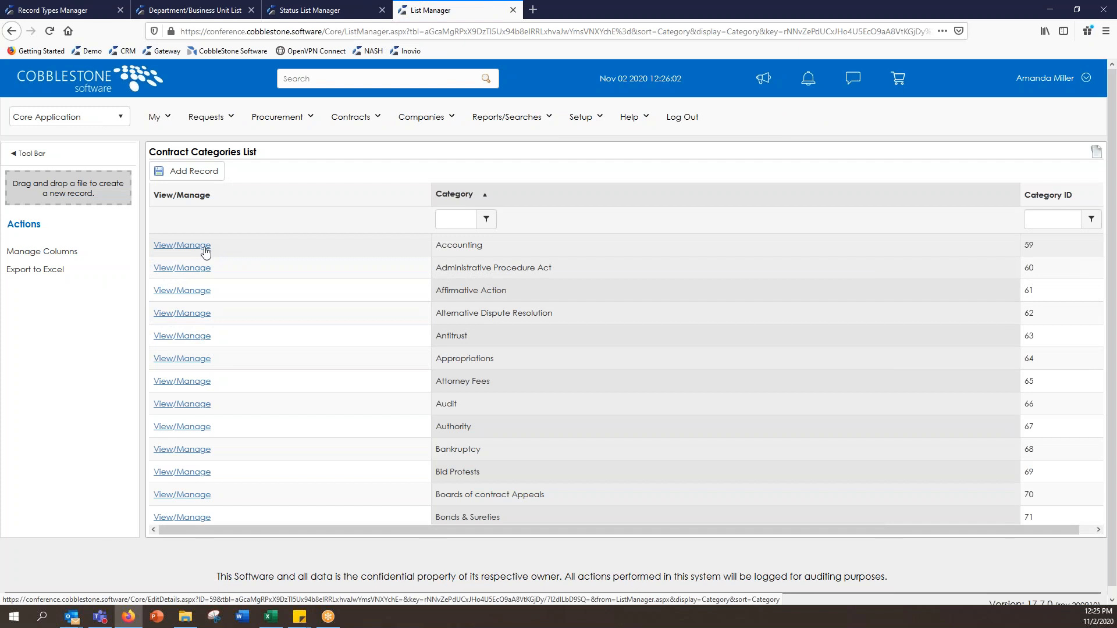
# Step: Open the Accounting category (ID 59), select its name for editing, then close without changes
pyautogui.click(204, 249)
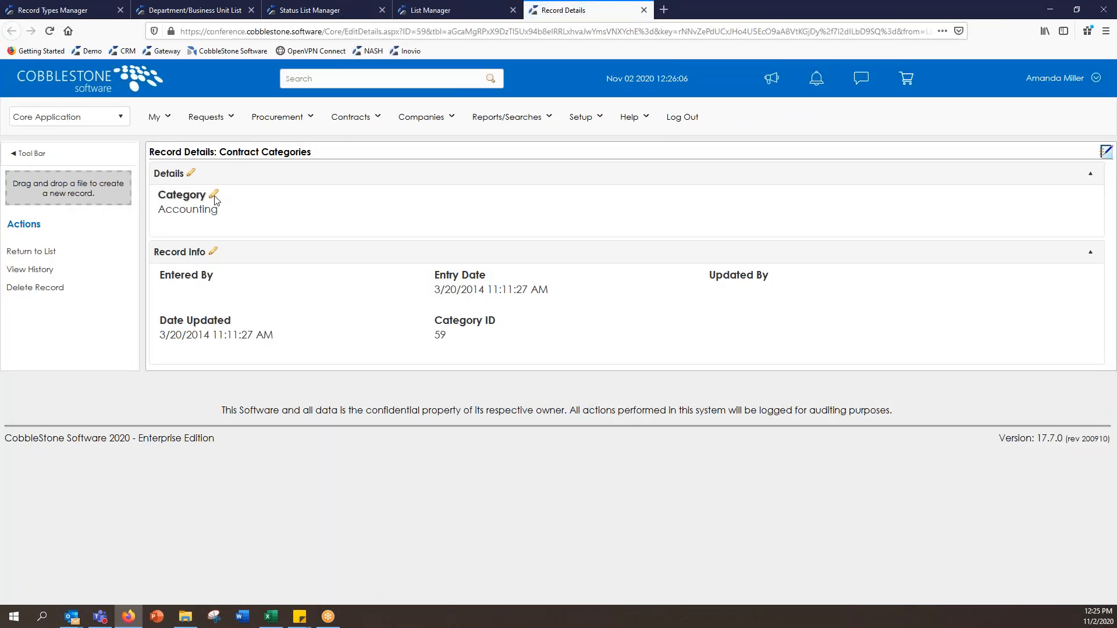
pyautogui.click(214, 197)
pyautogui.click(554, 335)
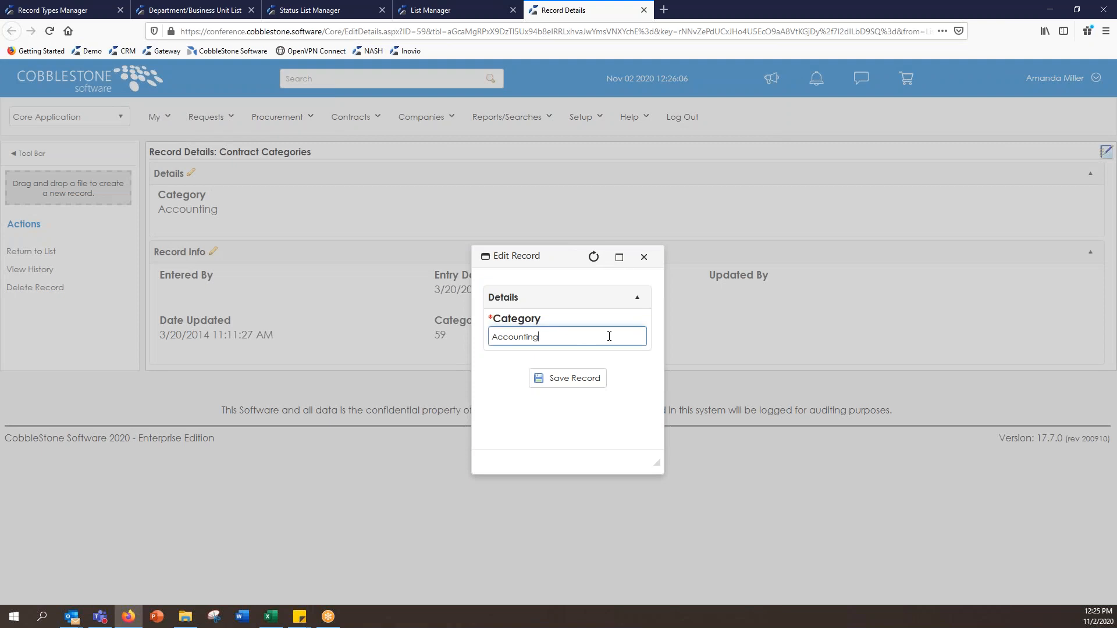
pyautogui.moveTo(599, 334); pyautogui.dragTo(398, 334)
pyautogui.click(643, 257)
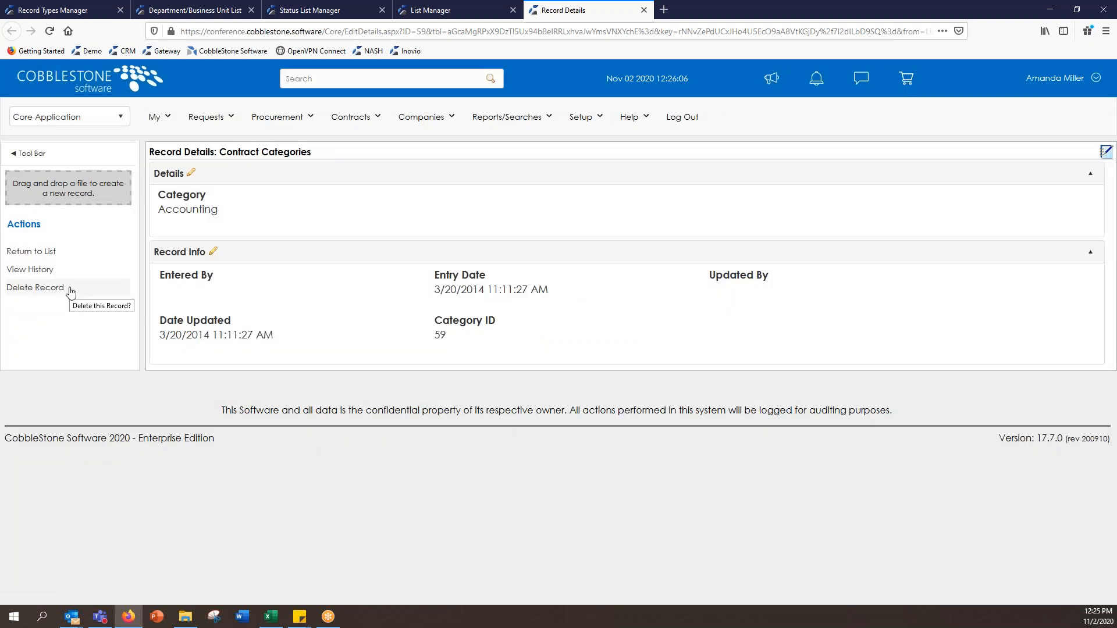